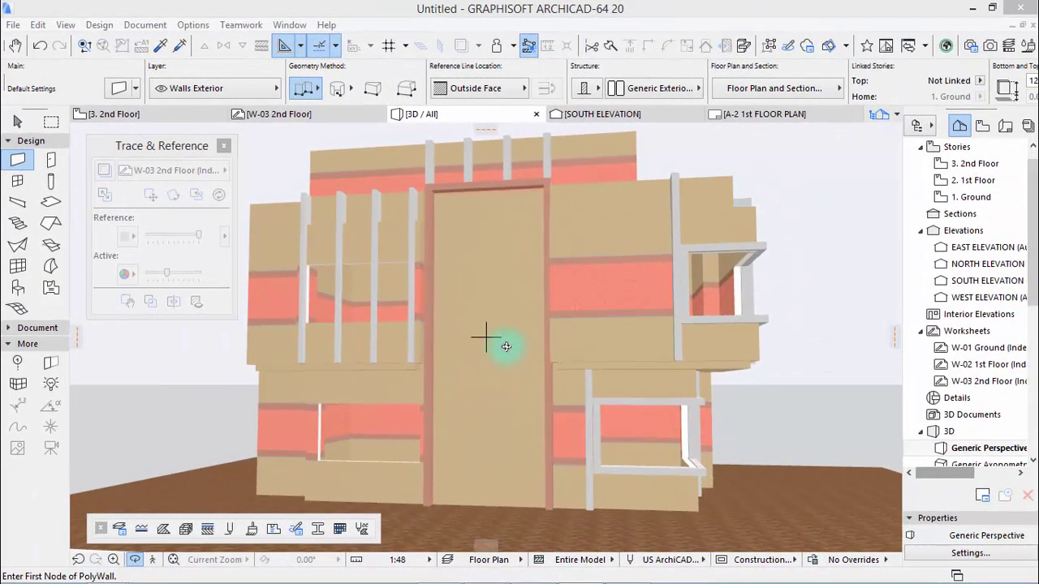
Step: Open the 1. Ground floor plan with the 2nd-floor trace turned off, and pick the Section tool
key("F2")
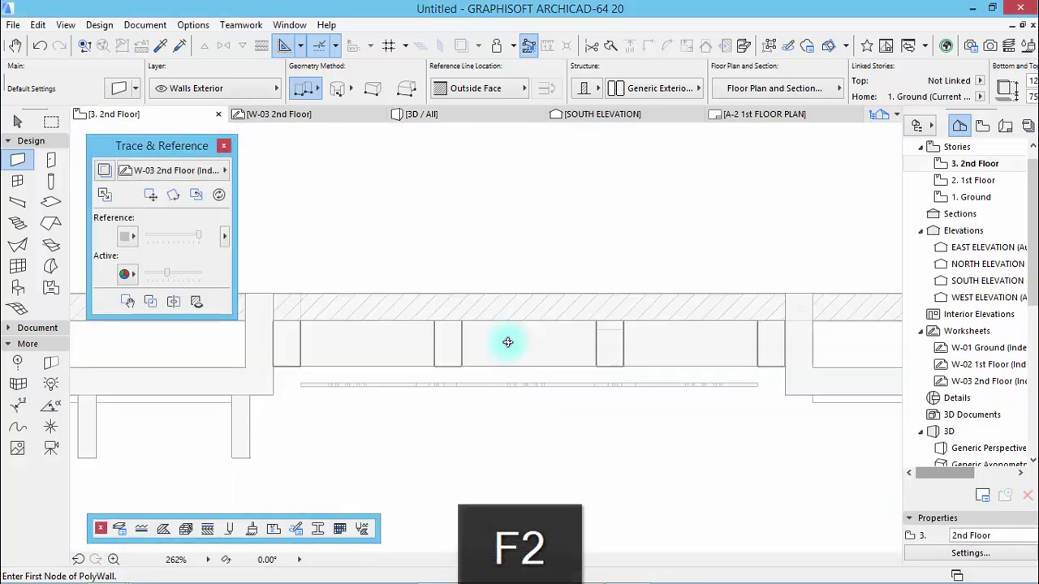
scroll(468, 425, "down", 5)
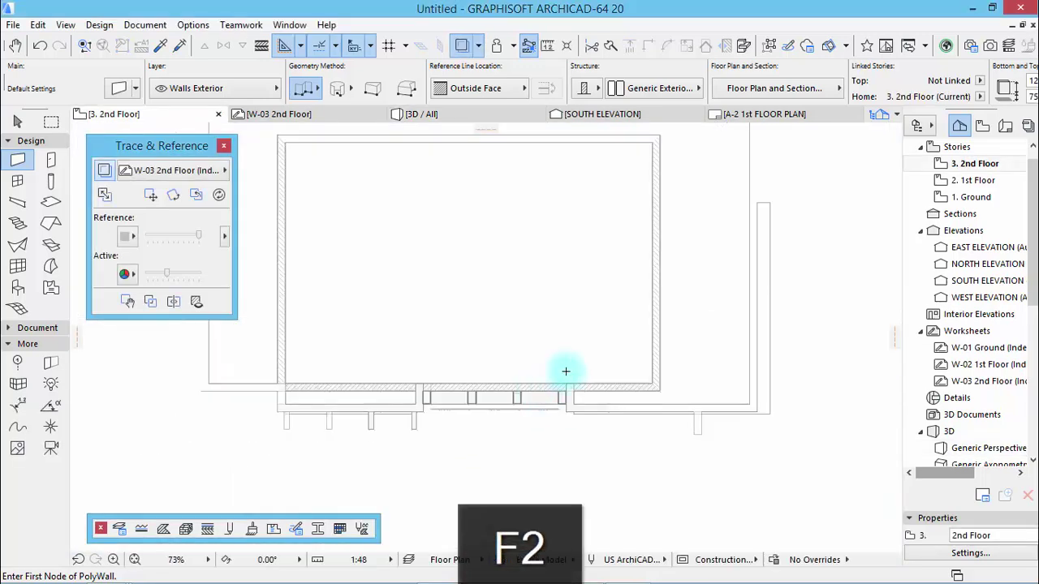
double_click(971, 197)
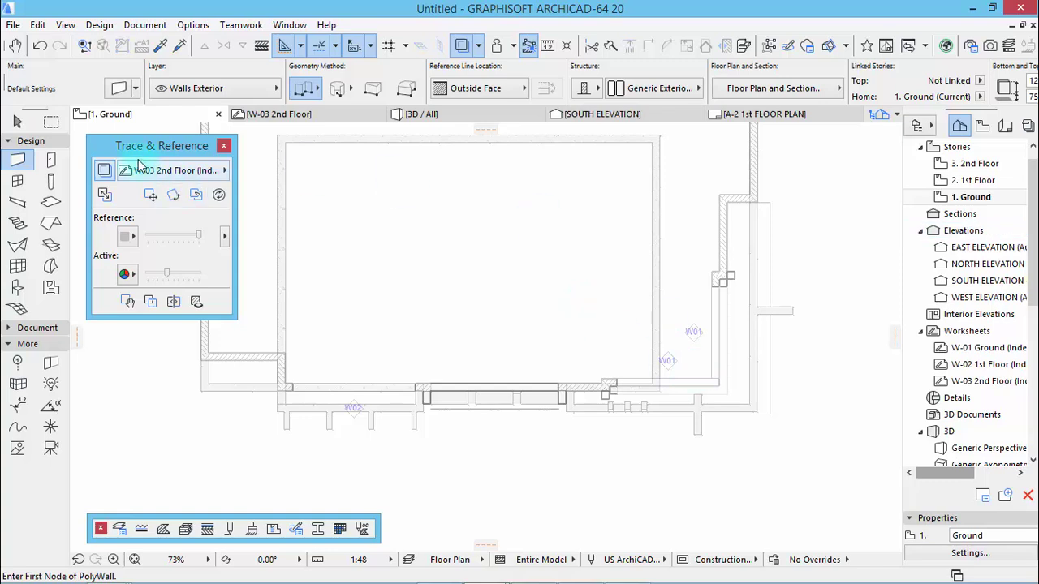
left_click(103, 171)
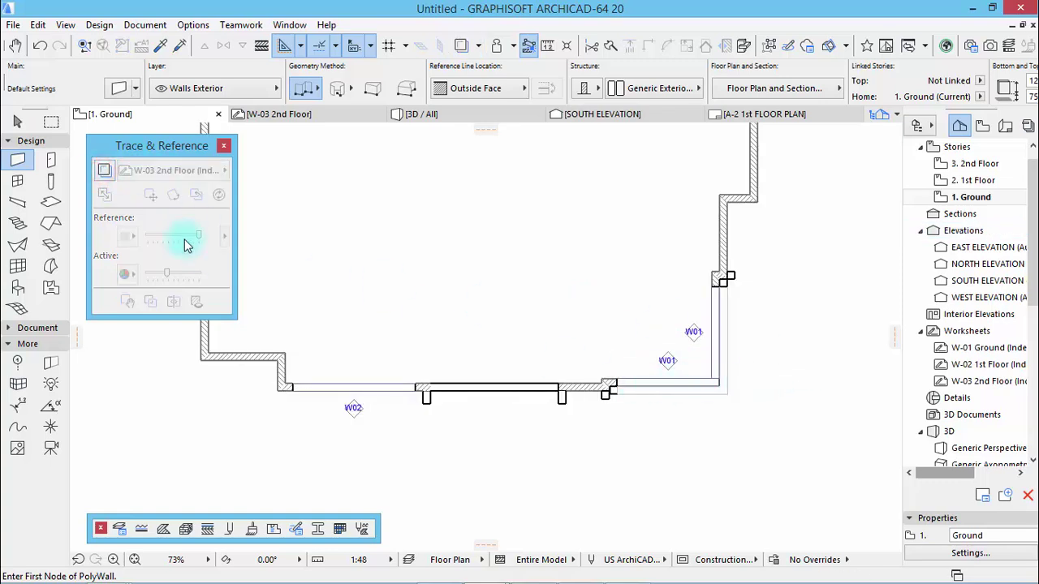
left_click(8, 328)
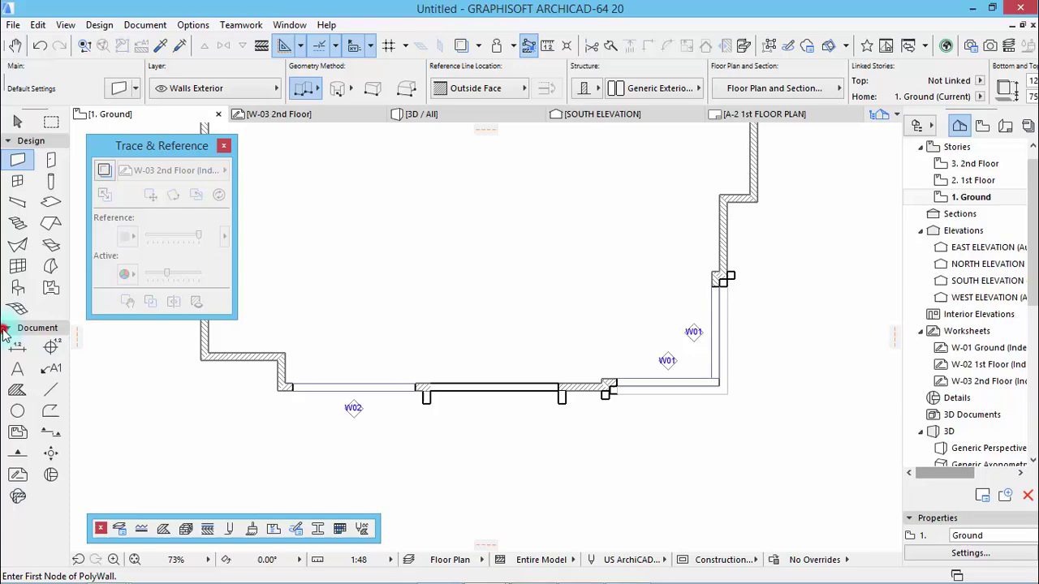
left_click(50, 432)
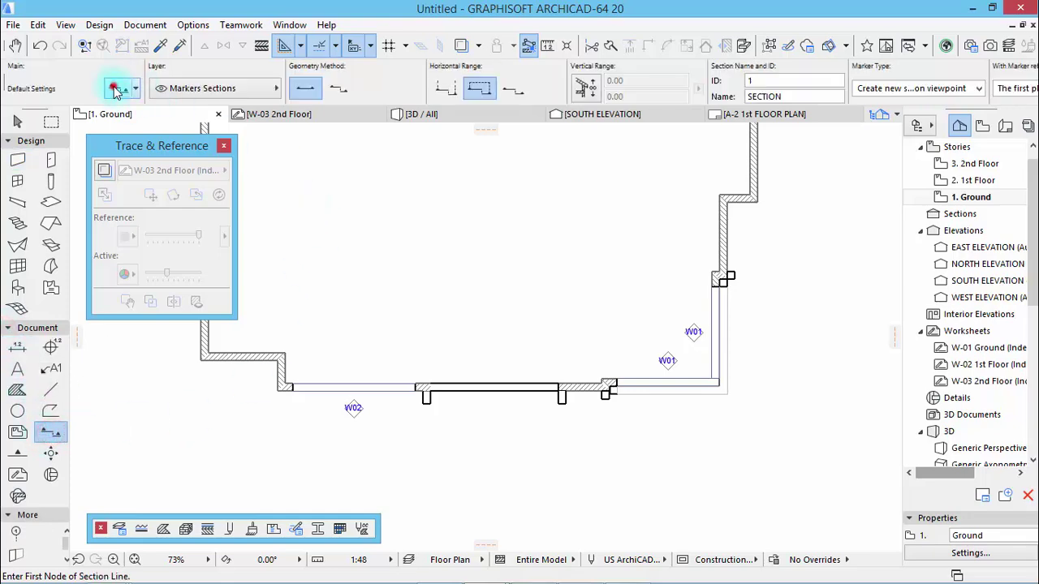
Step: In the Section default settings, set Show Story Levels to None
key("ctrl+t")
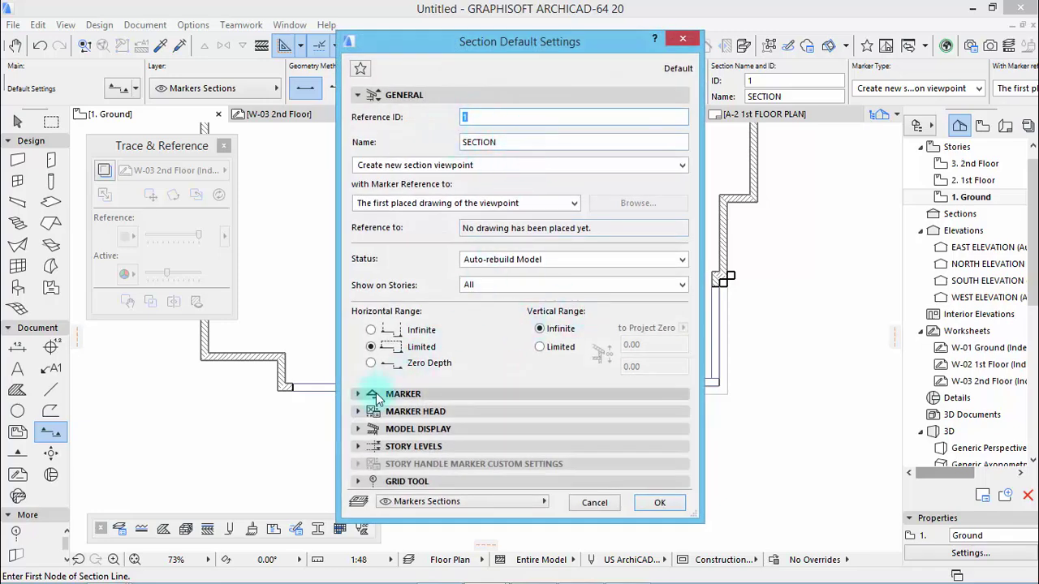
left_click(359, 447)
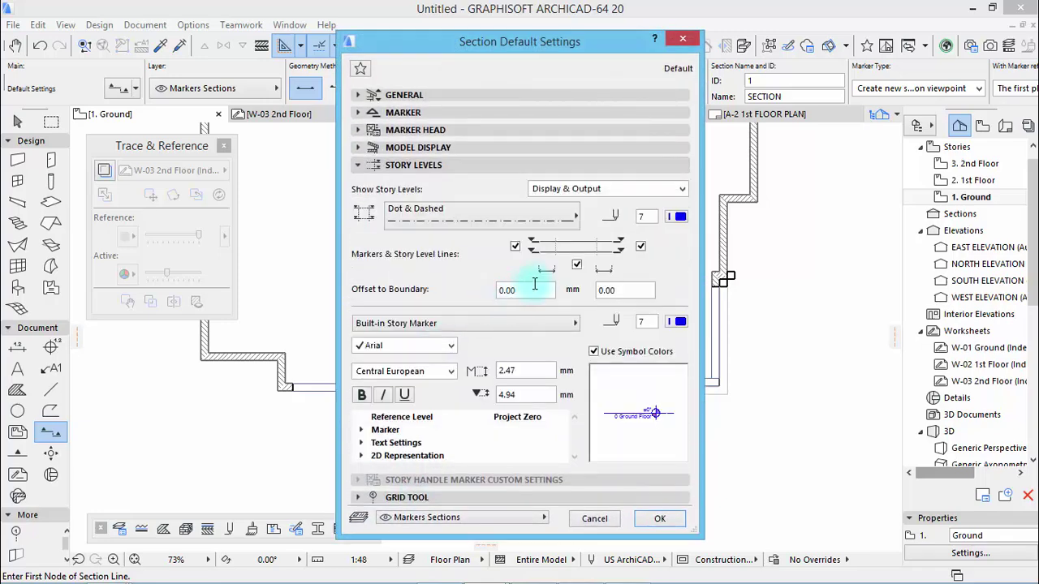
left_click(614, 189)
left_click(542, 208)
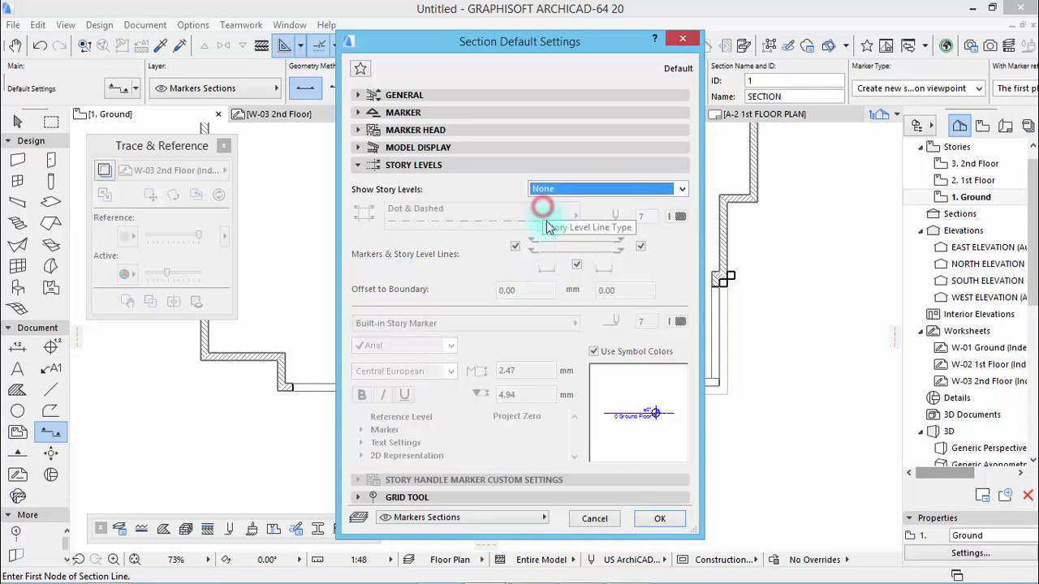
left_click(358, 149)
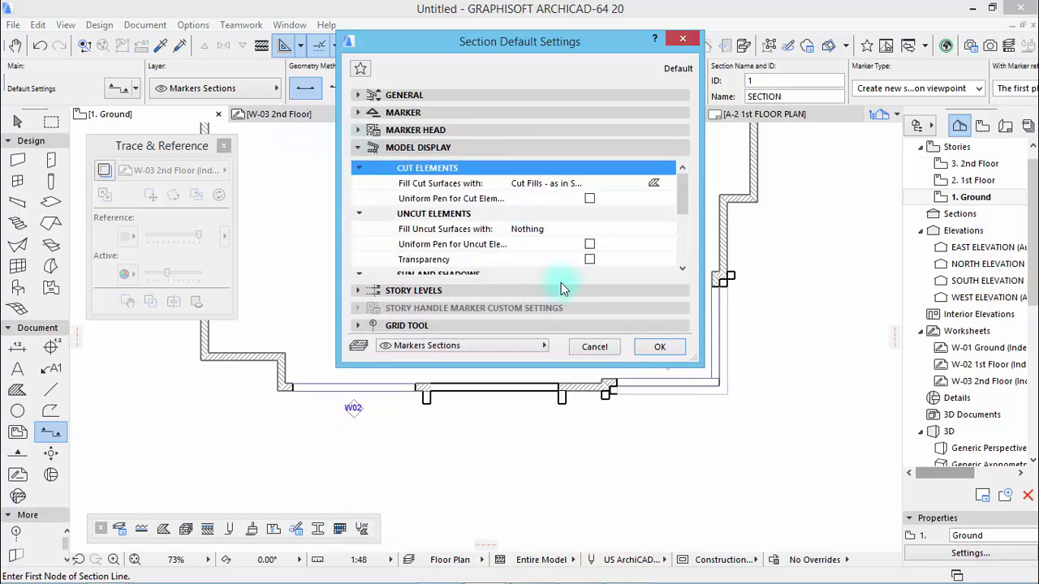
Step: Confirm the section settings and draw section 1 from the front wall corner to past the building's right side
left_click(659, 348)
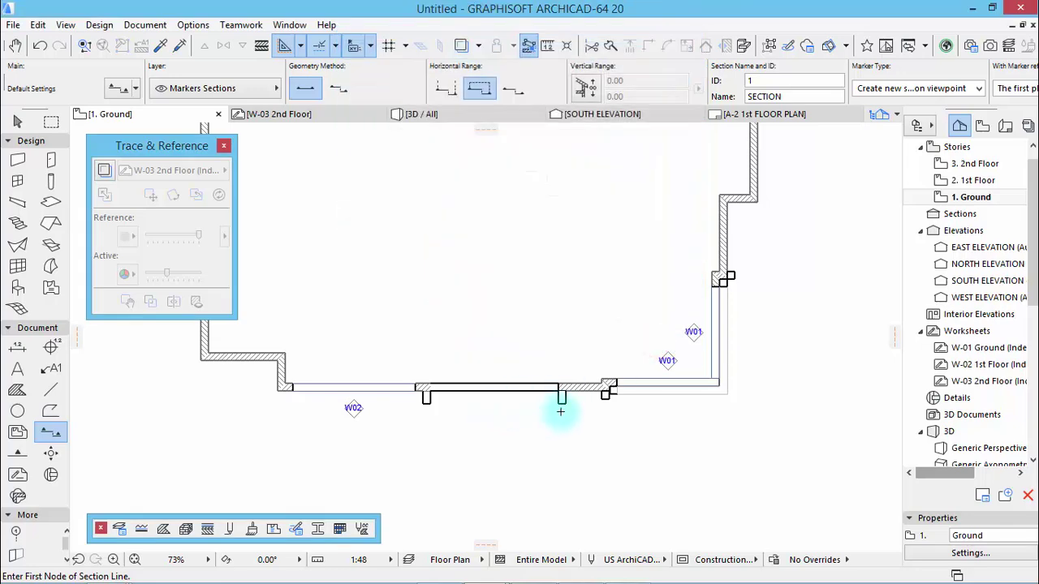
scroll(568, 405, "up", 2)
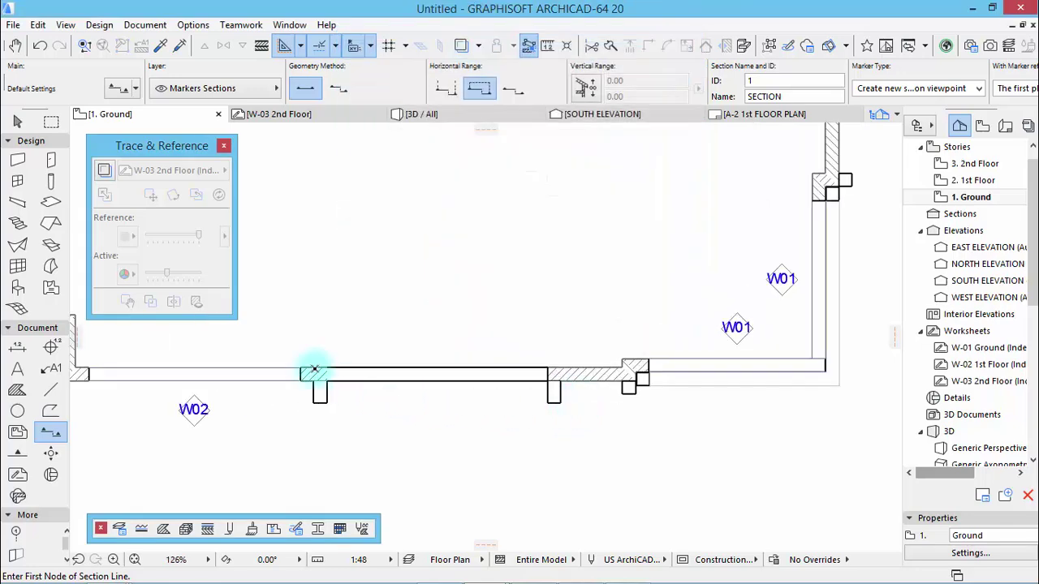
scroll(306, 394, "up", 4)
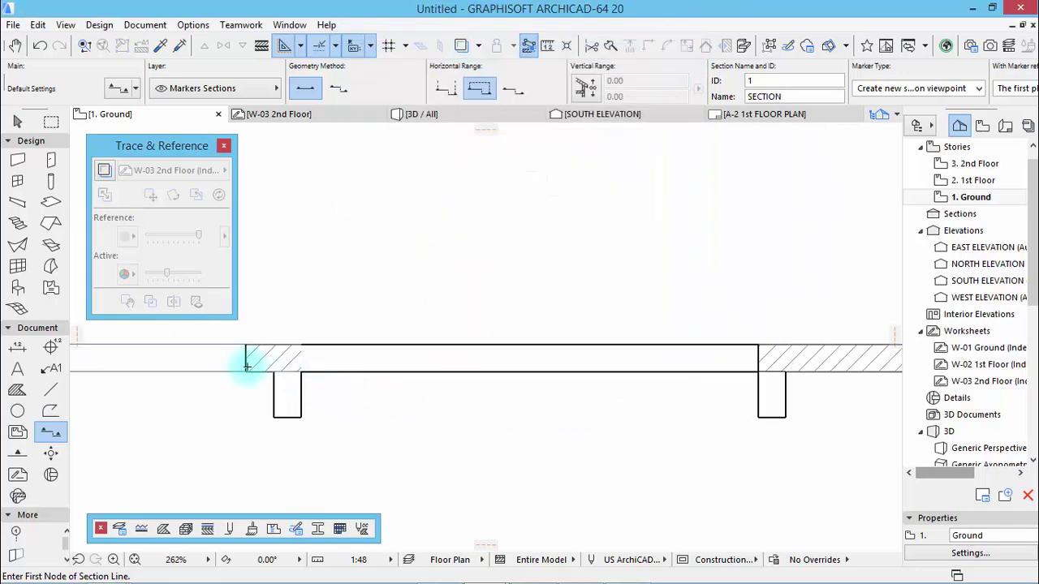
left_click(246, 369)
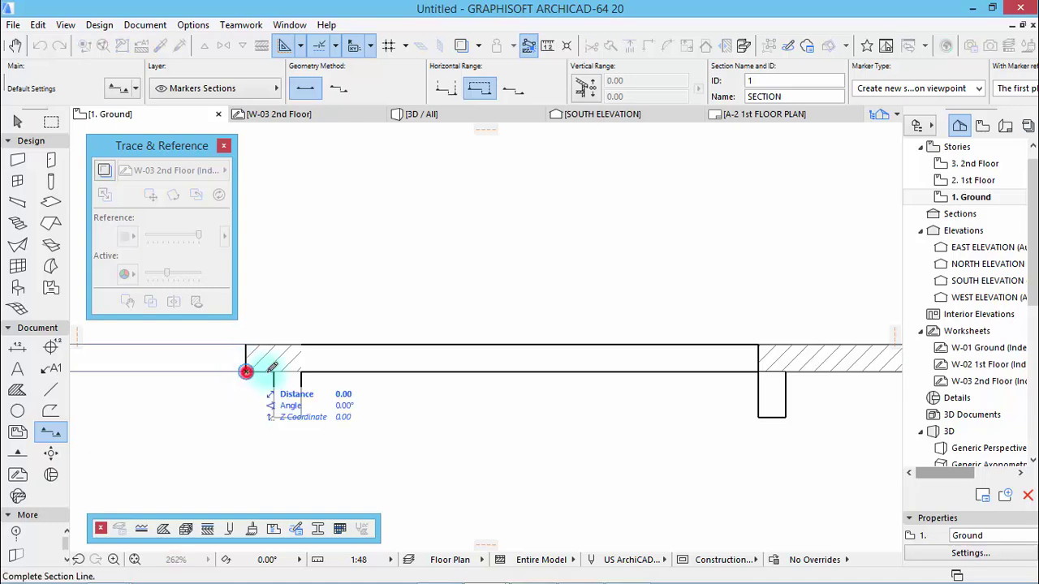
scroll(268, 354, "down", 8)
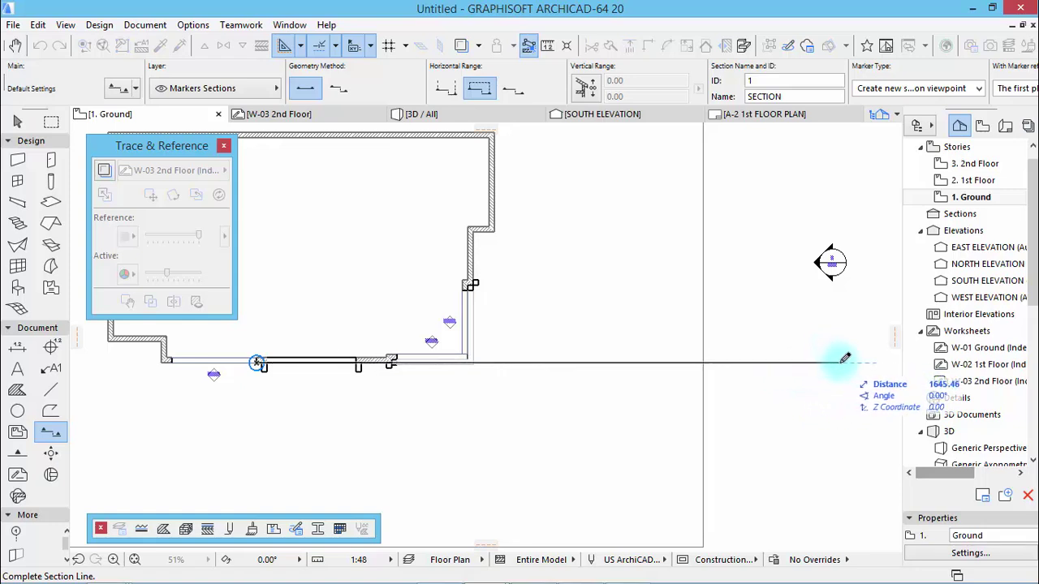
left_click(843, 360)
left_click(833, 312)
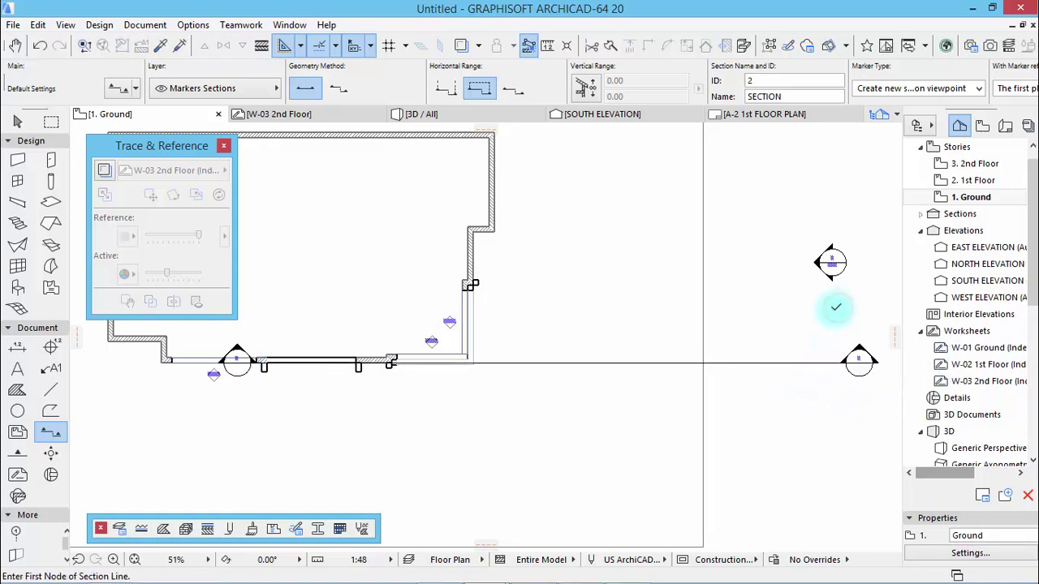
scroll(264, 369, "up", 2)
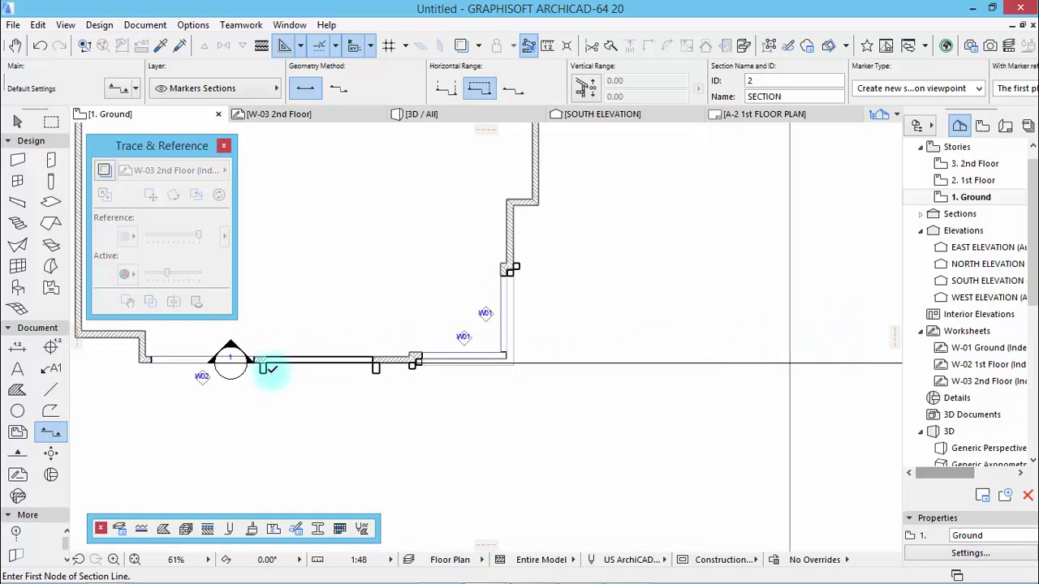
scroll(264, 369, "up", 4)
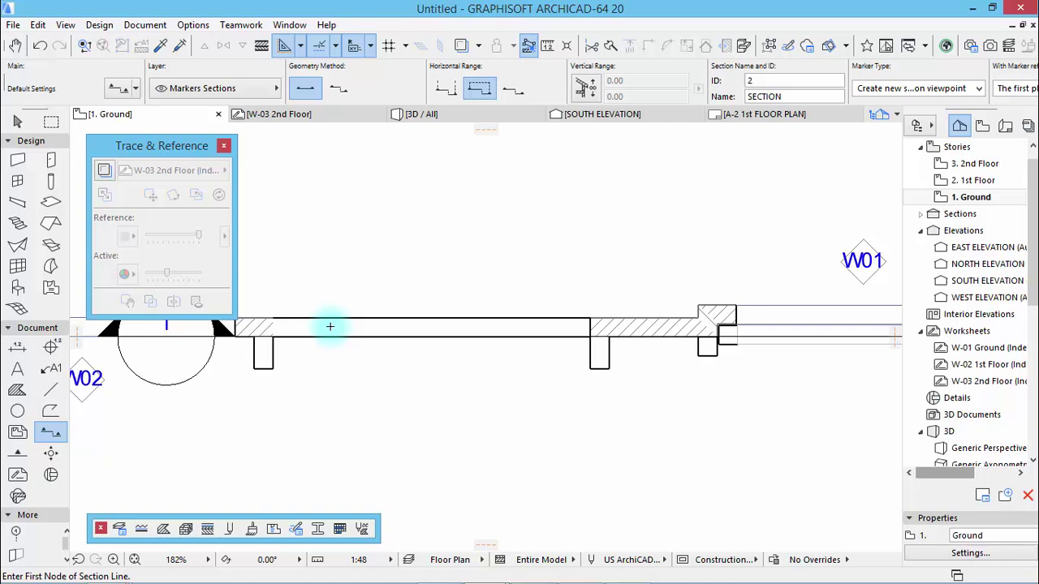
scroll(260, 375, "down", 4)
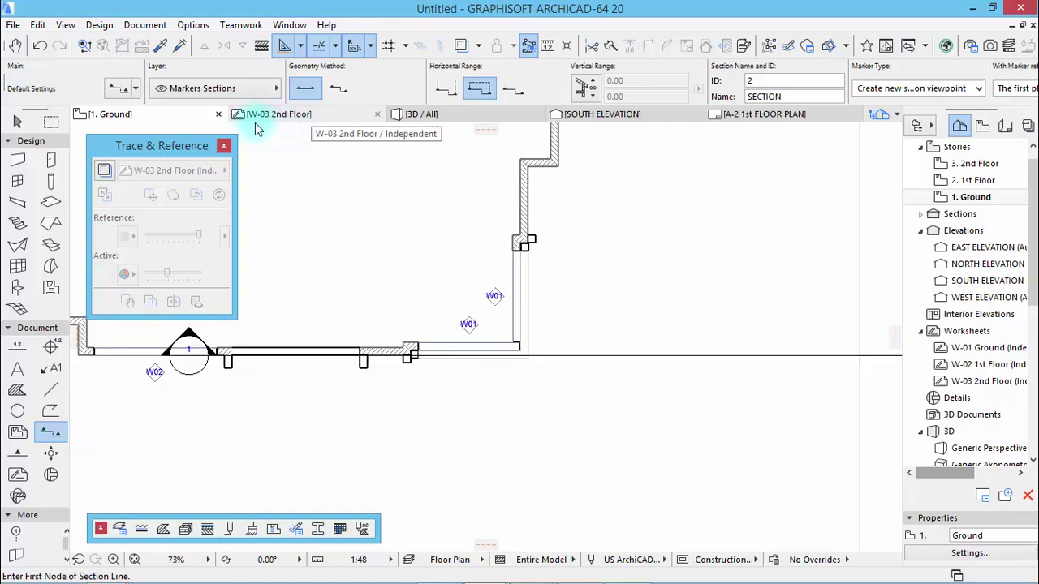
Step: Open the 1 SECTION drawing from the Navigator's section list
left_click(280, 116)
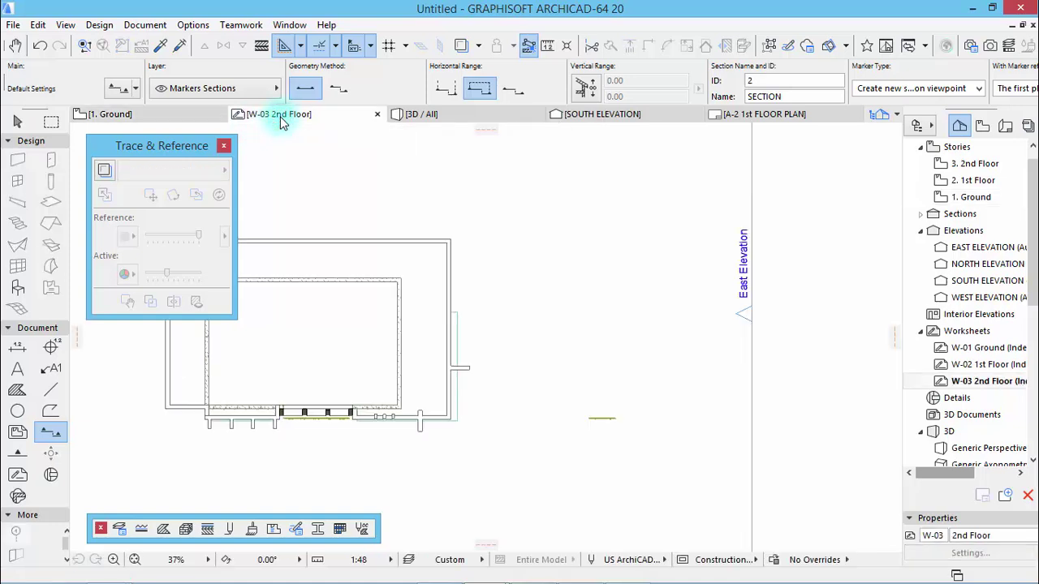
left_click(130, 114)
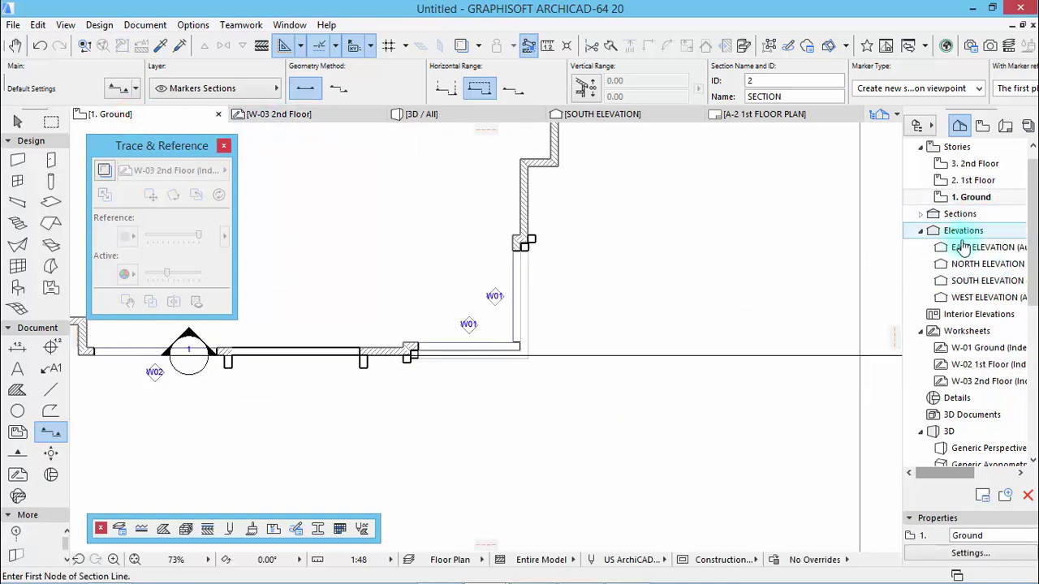
left_click(920, 215)
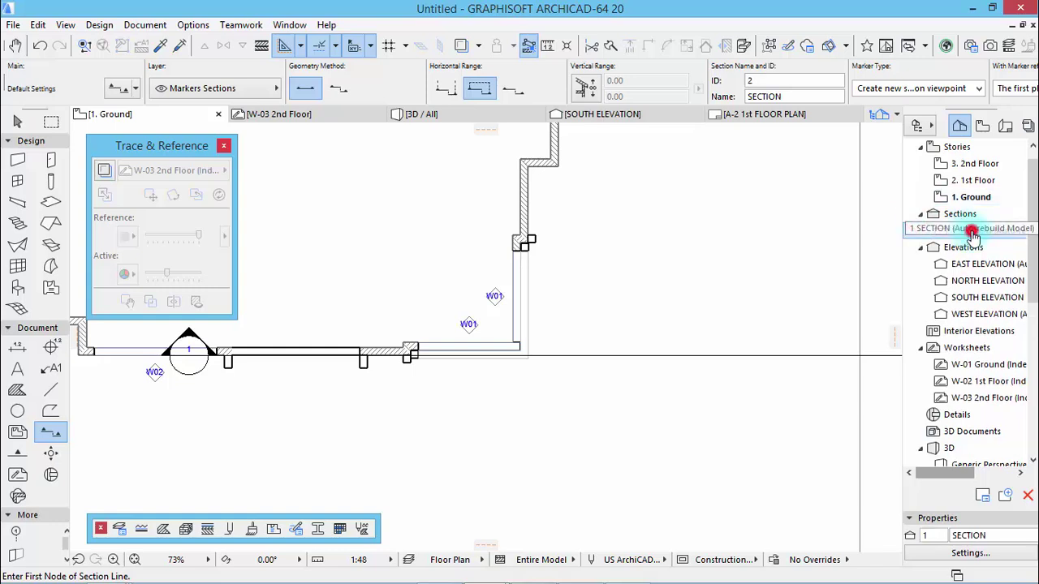
double_click(968, 231)
scroll(487, 288, "down", 3)
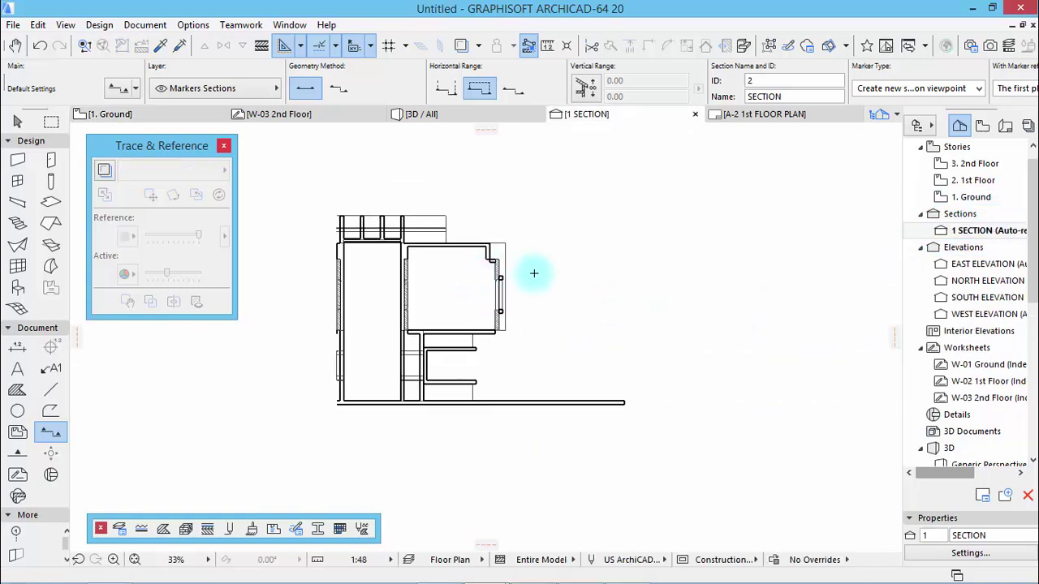
scroll(348, 311, "up", 2)
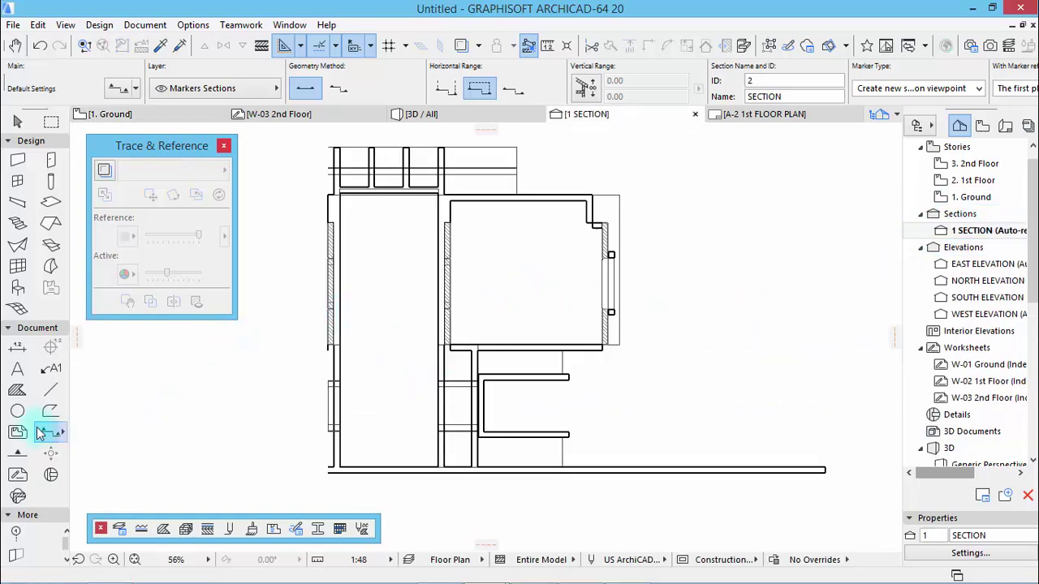
Step: Draw a rectangle of lines around the narrow bay, showing the hidden No Plot layer along the way
left_click(50, 390)
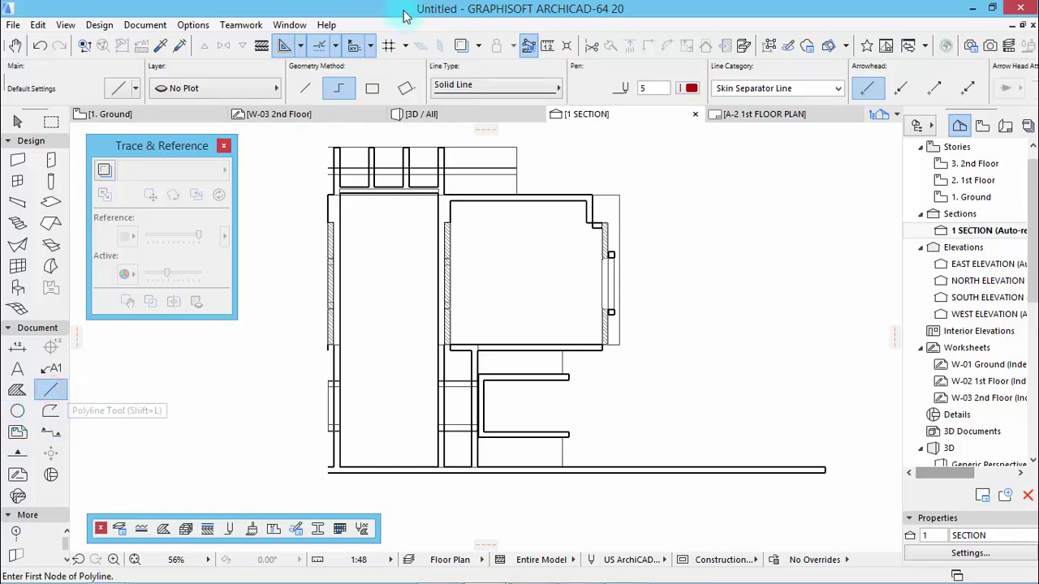
left_click(372, 89)
scroll(352, 215, "up", 3)
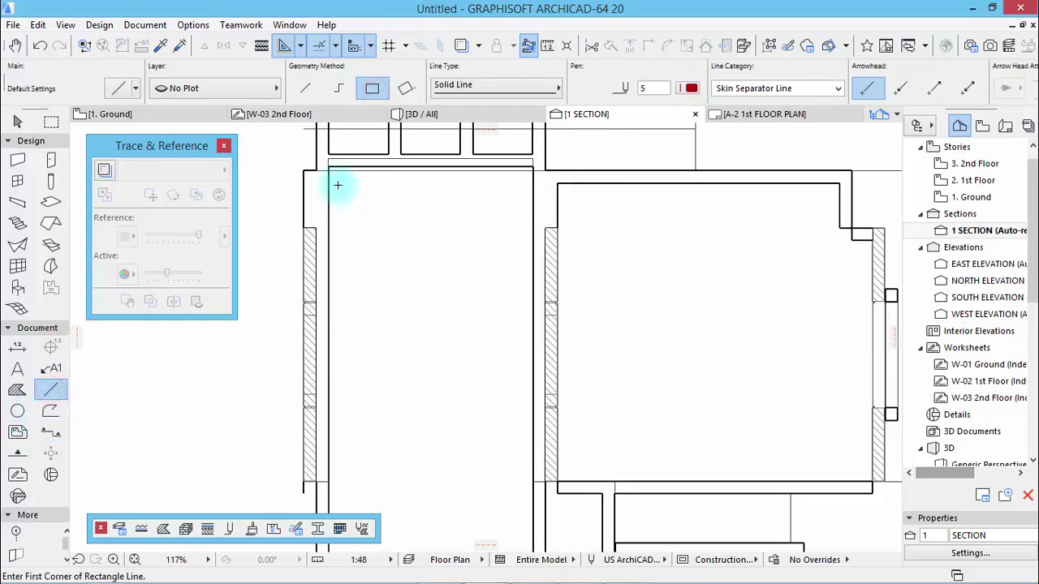
scroll(338, 184, "up", 3)
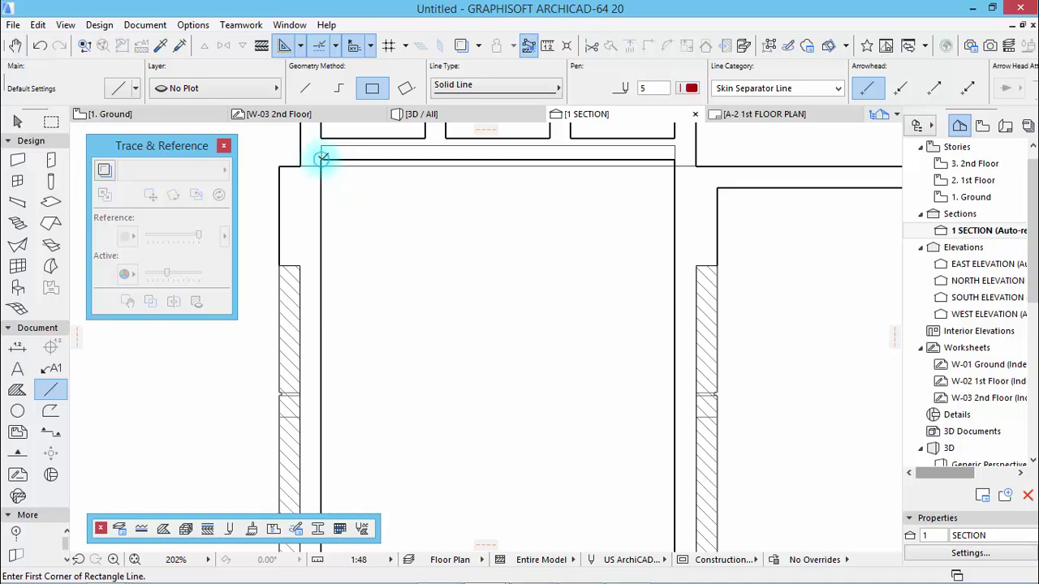
left_click(321, 158)
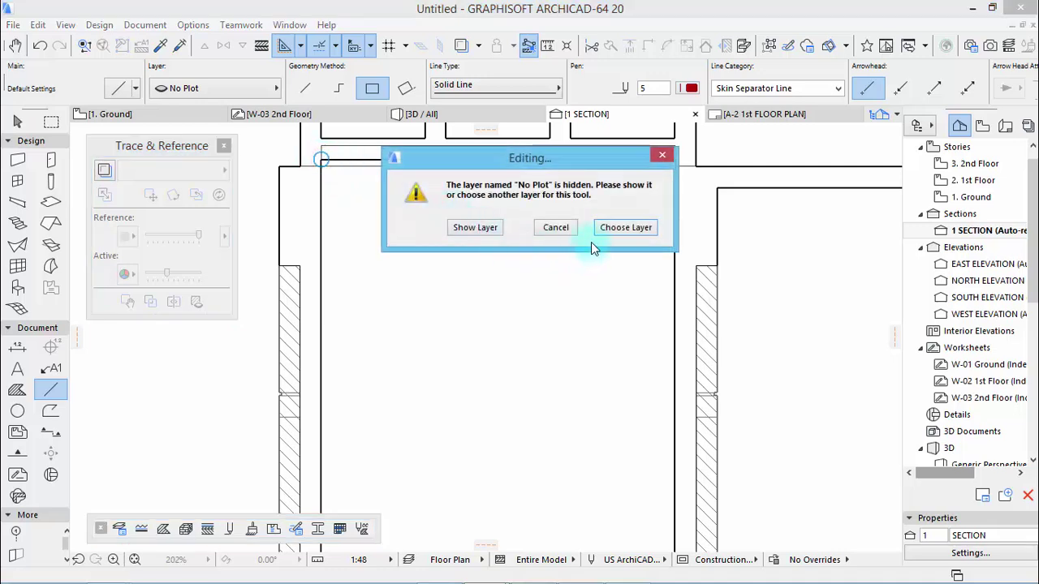
left_click(475, 228)
scroll(396, 226, "down", 8)
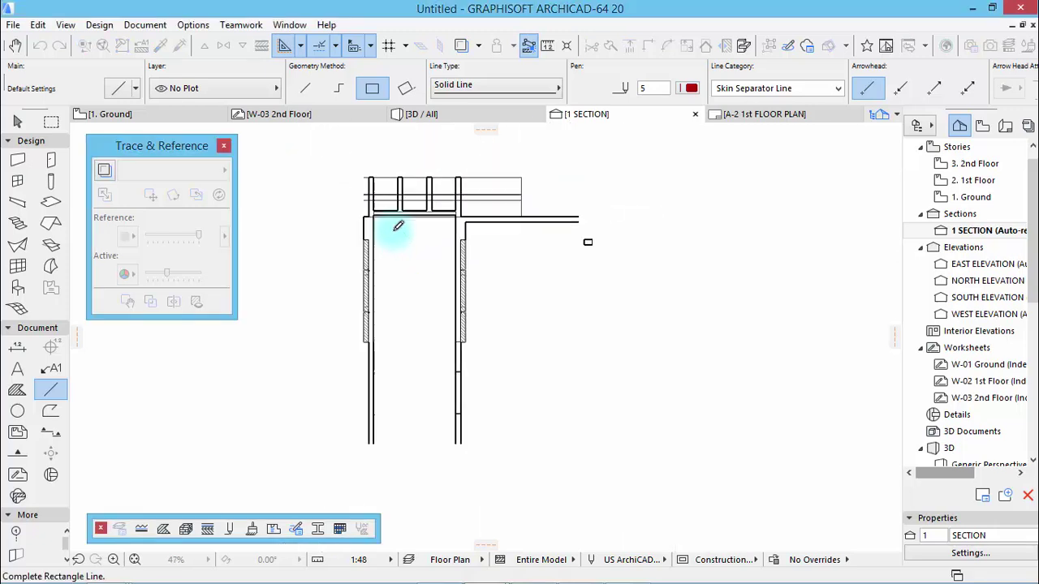
scroll(422, 377, "up", 10)
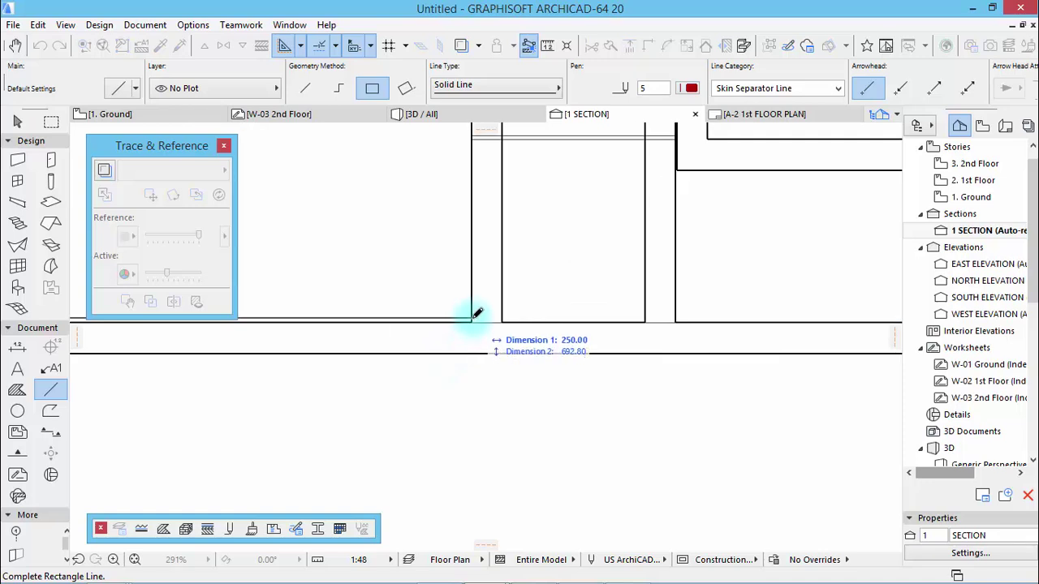
left_click(471, 321)
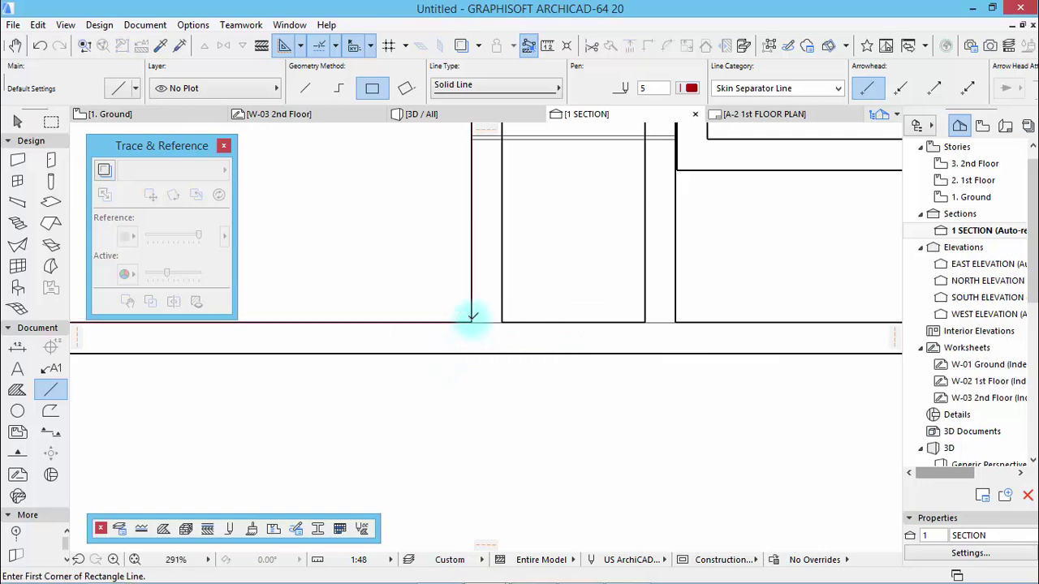
Step: Select all four lines of the new rectangle
left_click(471, 320, "shift")
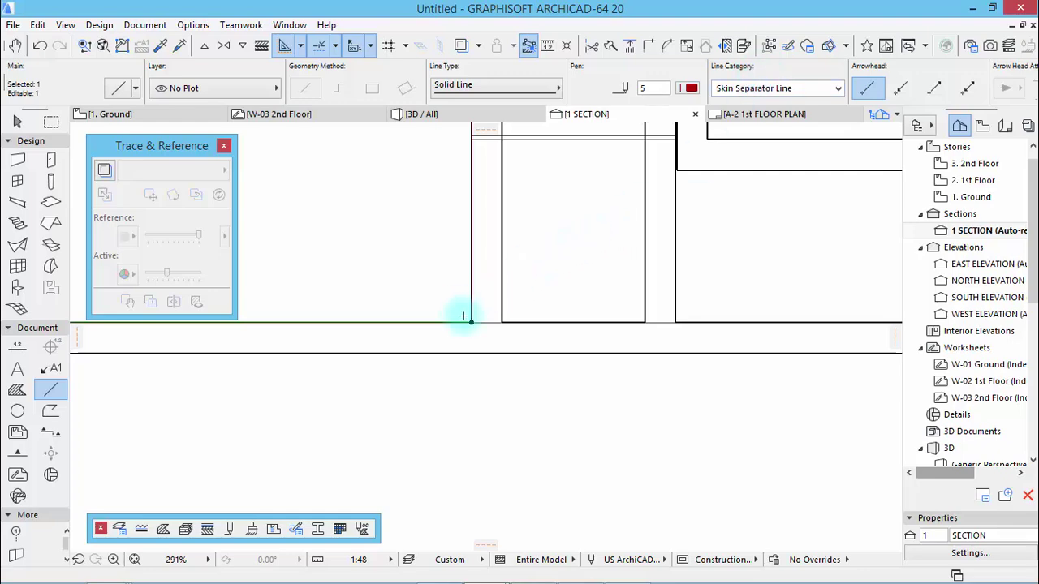
scroll(600, 414, "down", 8)
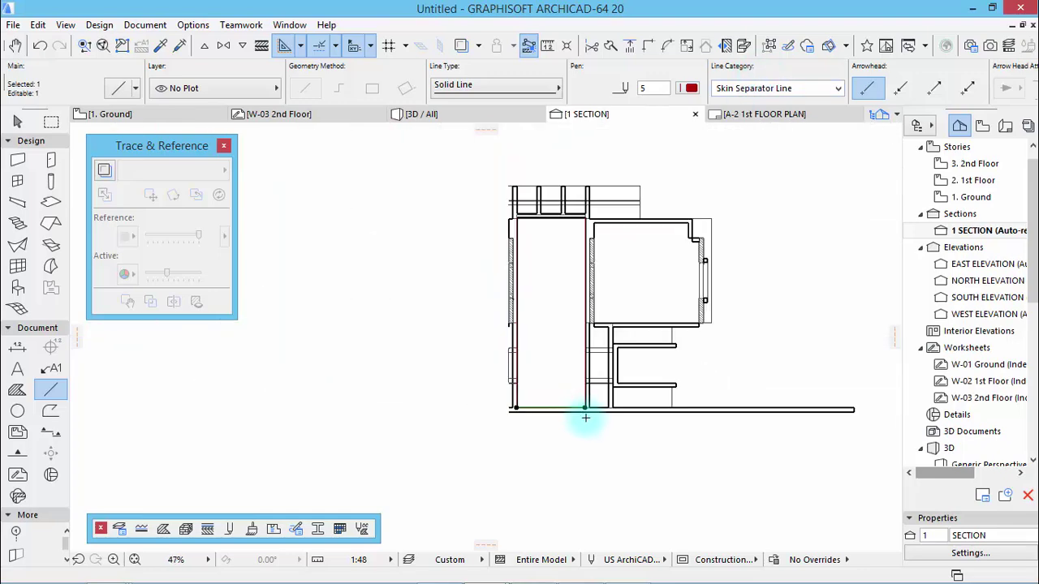
scroll(617, 211, "up", 3)
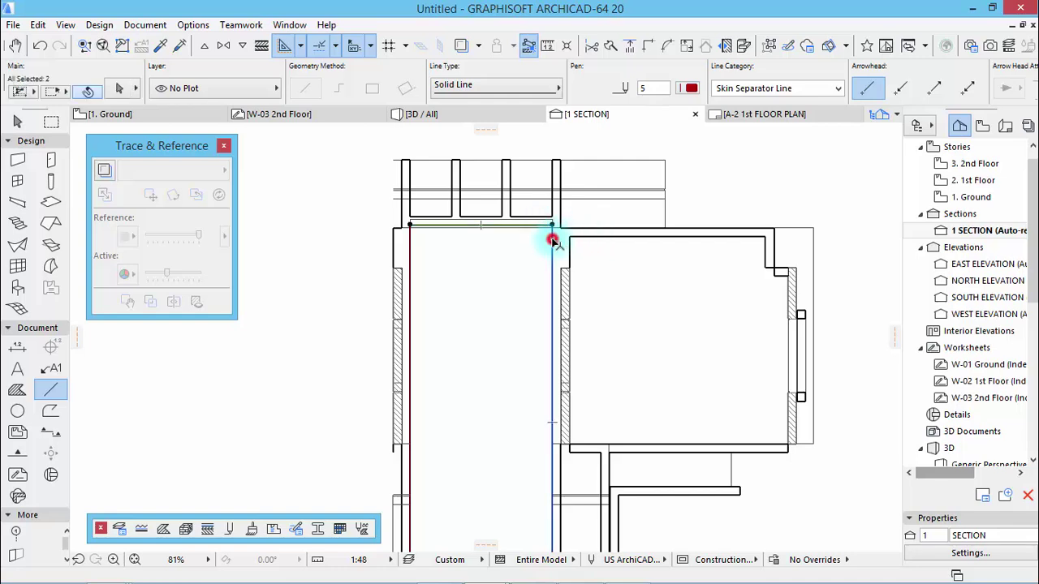
left_click(411, 260, "shift")
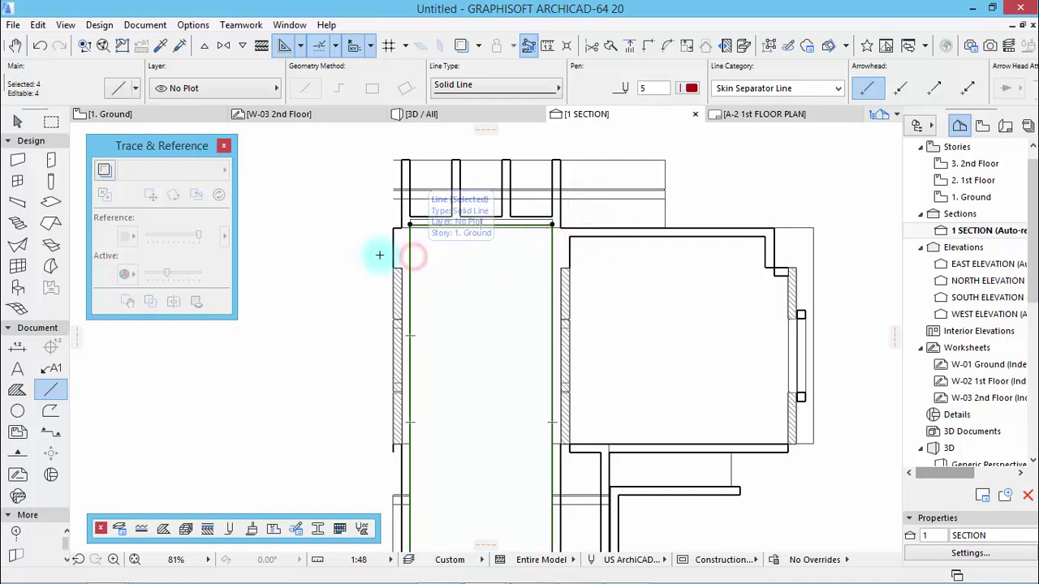
scroll(352, 241, "down", 4)
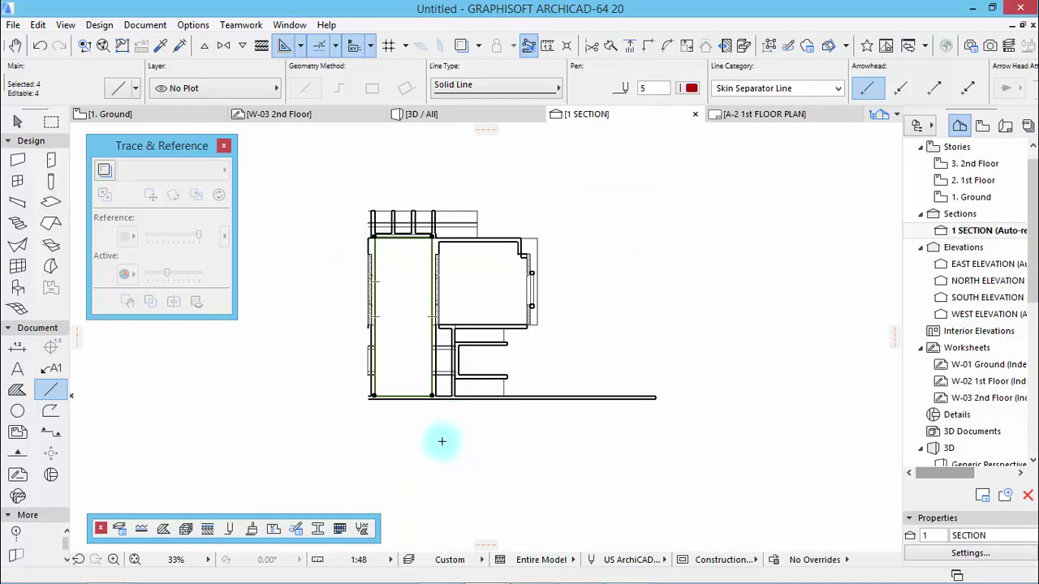
Step: Move the rectangle lines from the wall corner into empty space right of the building, then deselect them
key("ctrl+d")
left_click(432, 396)
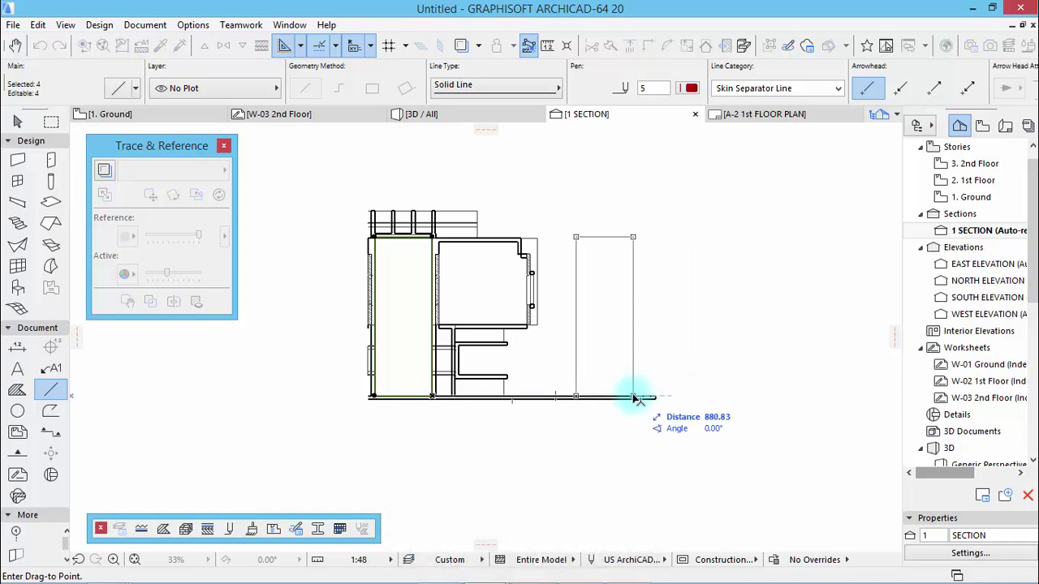
left_click(635, 397)
scroll(670, 301, "up", 3)
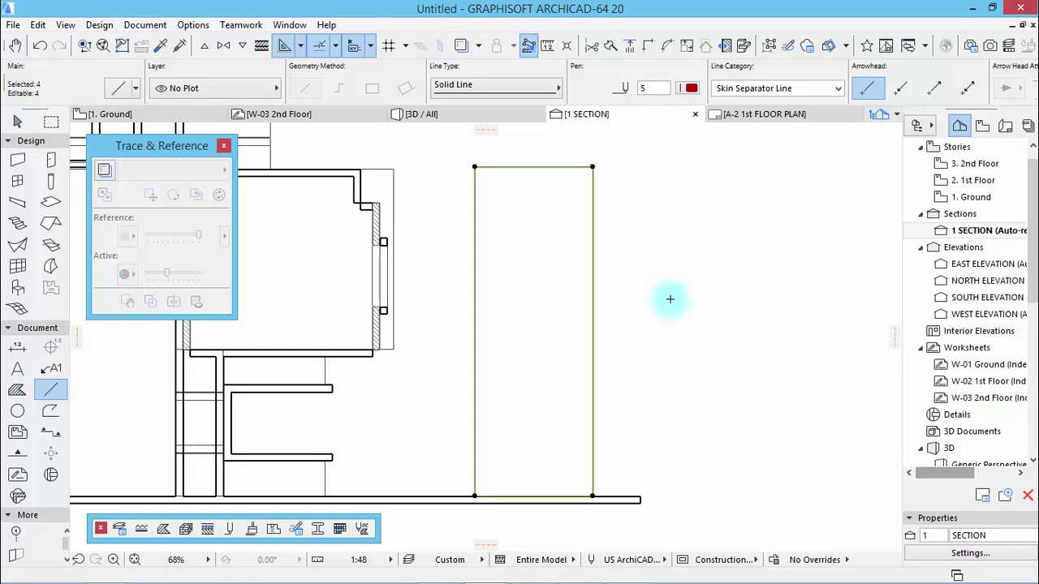
key("Escape")
scroll(376, 301, "down", 2)
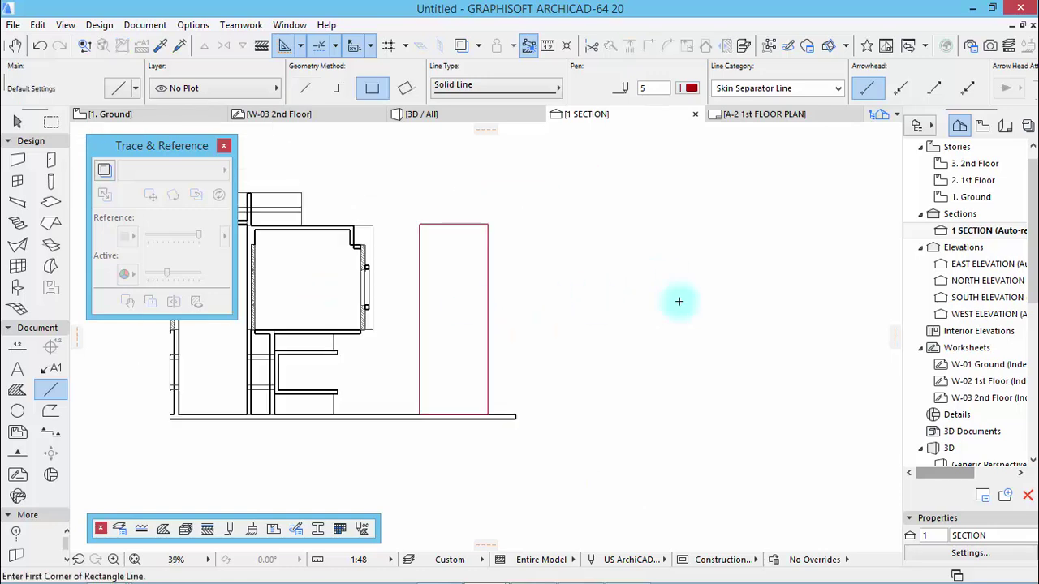
scroll(549, 249, "up", 2)
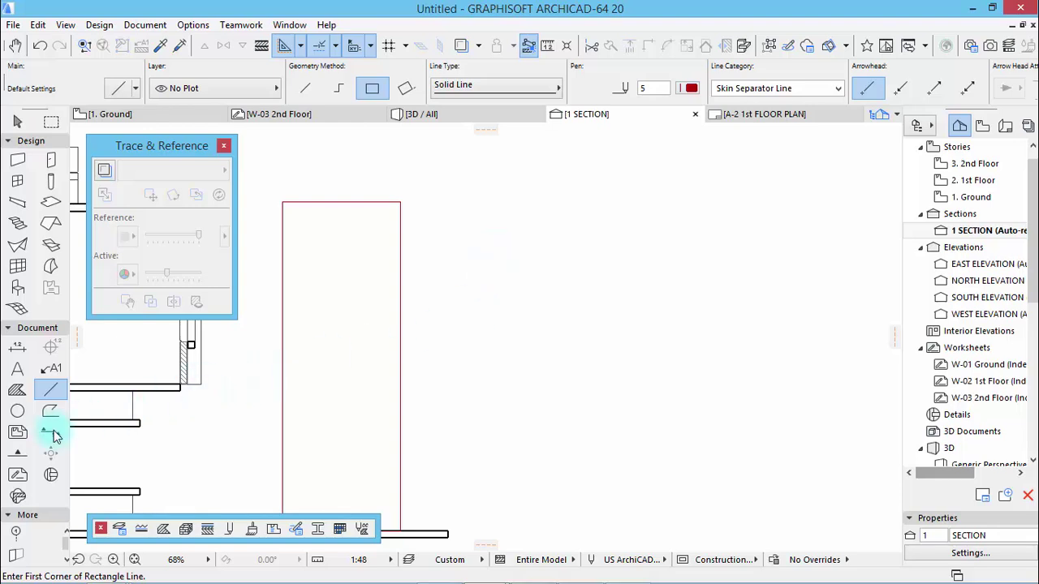
Step: Draw a full circle with radius 45 just beside the moved rectangle
left_click(17, 410)
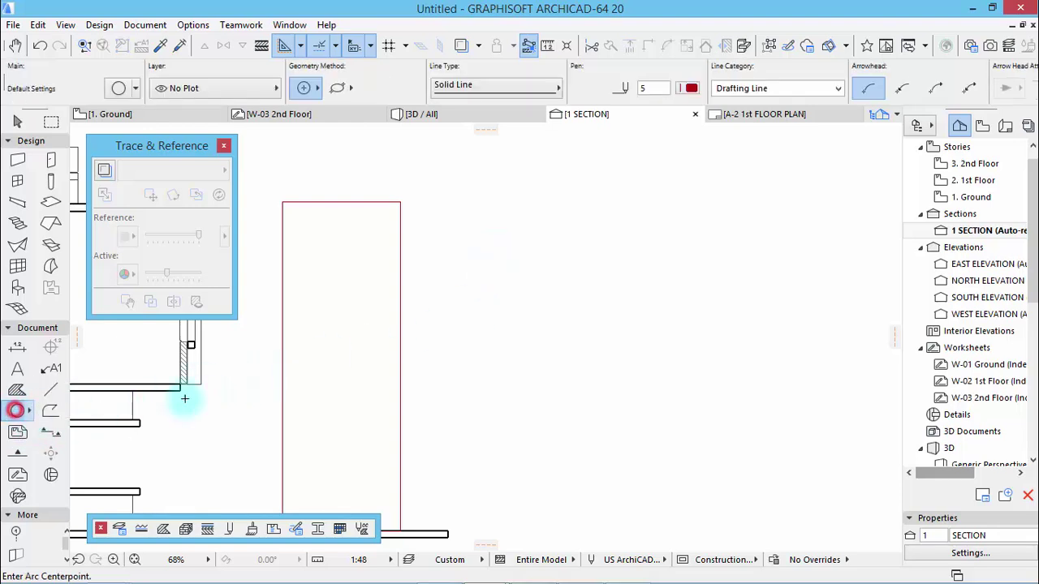
scroll(506, 222, "up", 2)
scroll(658, 262, "down", 2)
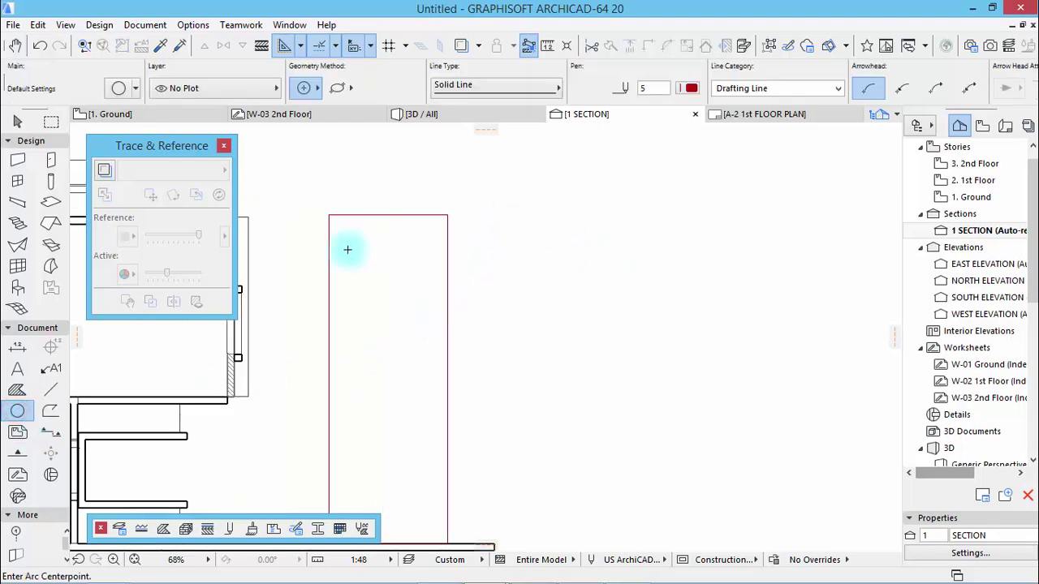
scroll(370, 254, "up", 2)
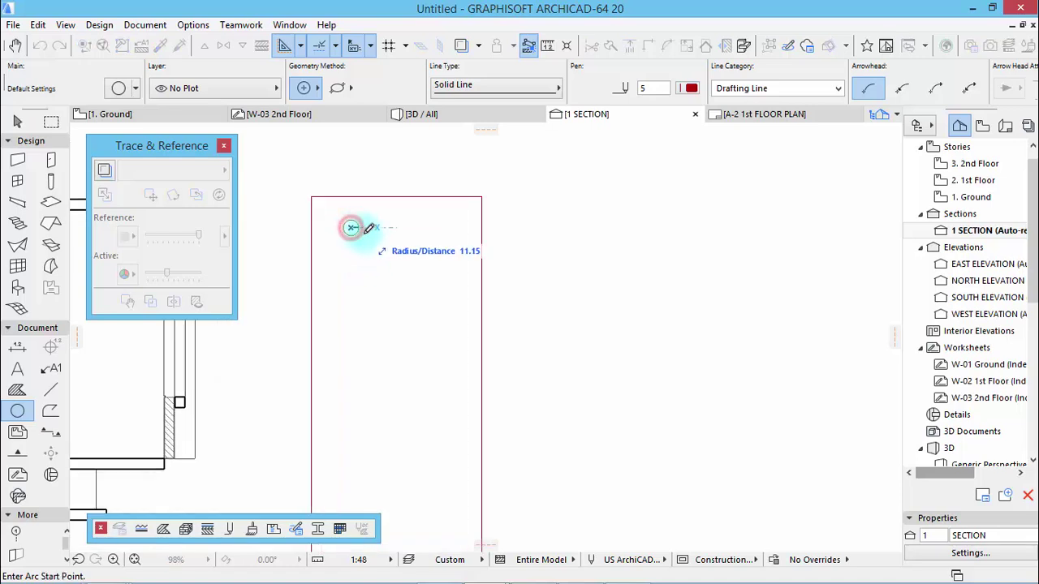
left_click(567, 225)
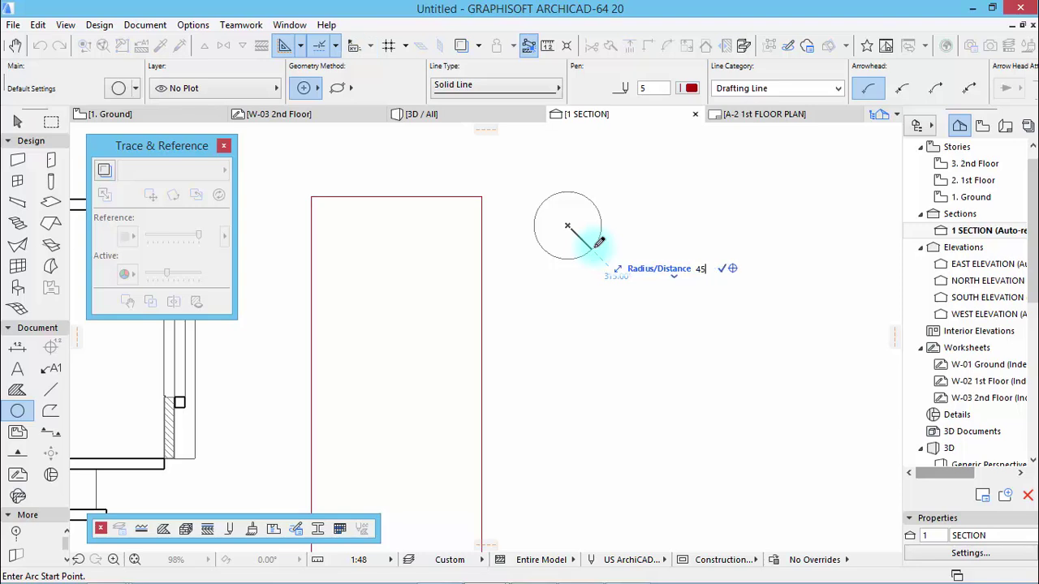
left_click(598, 242)
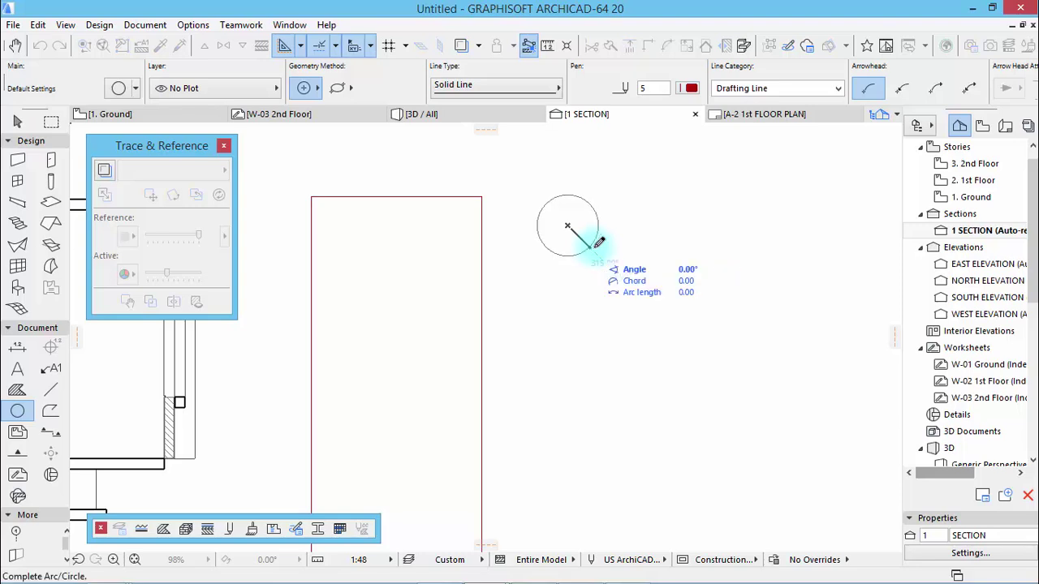
left_click(589, 248)
scroll(579, 214, "up", 5)
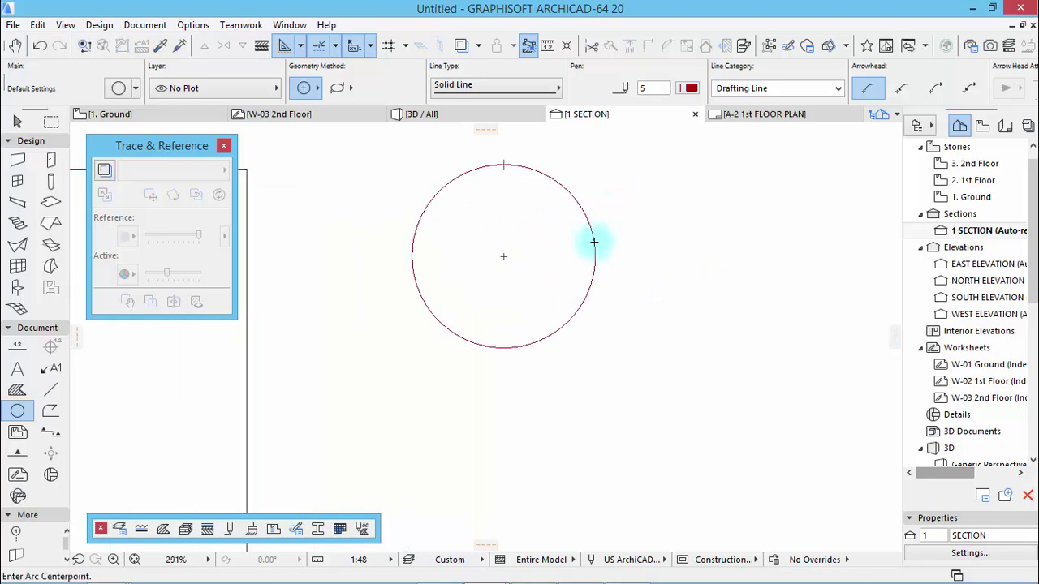
scroll(568, 324, "down", 2)
scroll(564, 244, "up", 2)
scroll(564, 218, "up", 1)
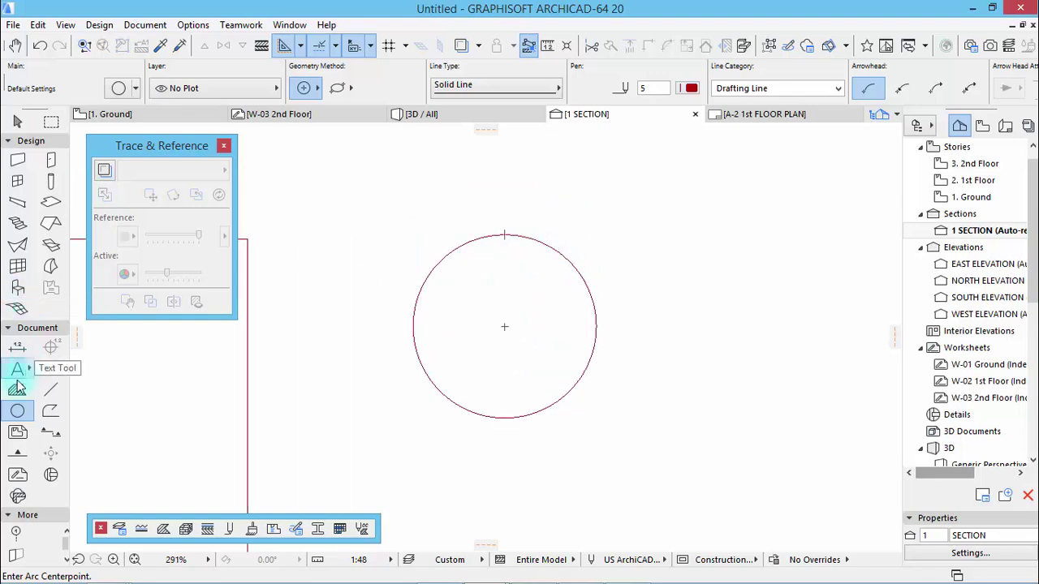
Step: Draw a single horizontal line and move it tangent to the top of the circle
left_click(46, 388)
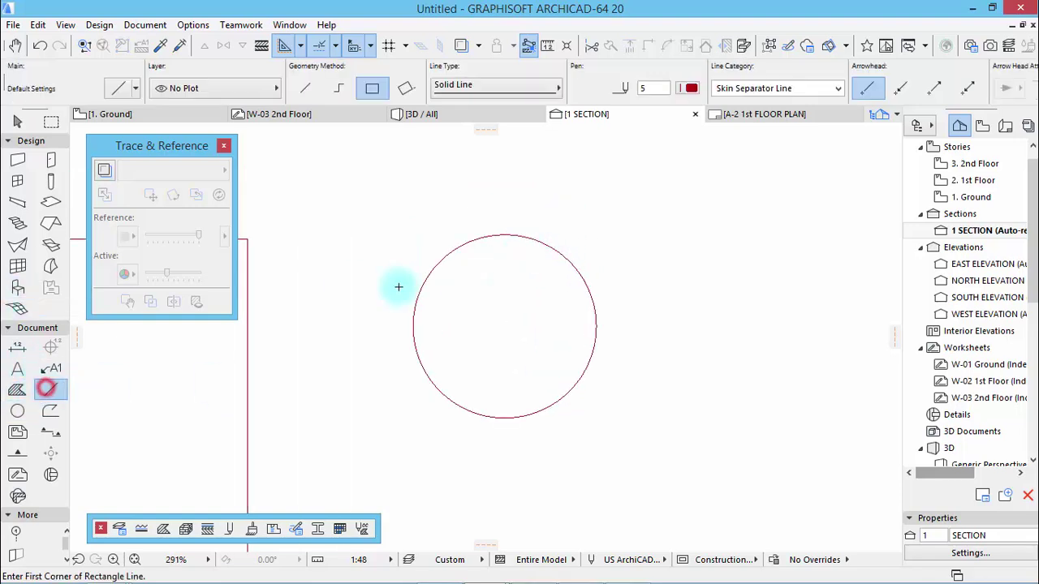
left_click(444, 185)
left_click(305, 88)
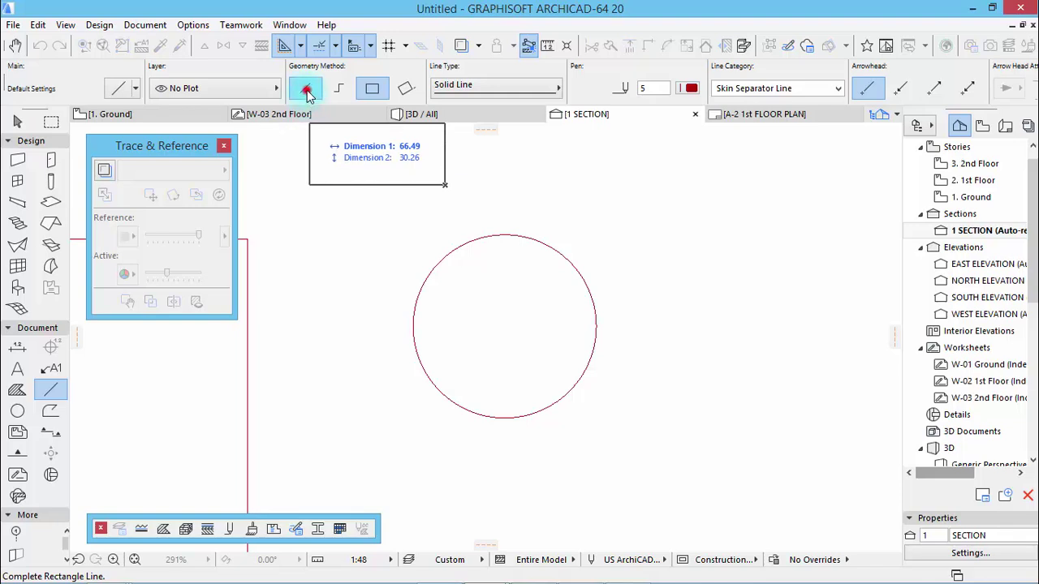
left_click(618, 185)
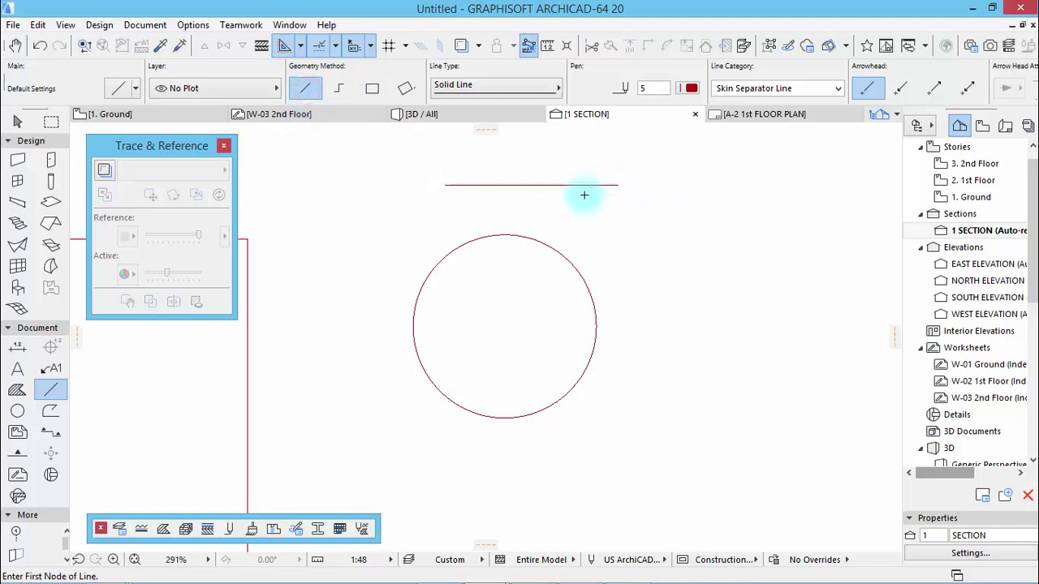
left_click(568, 186)
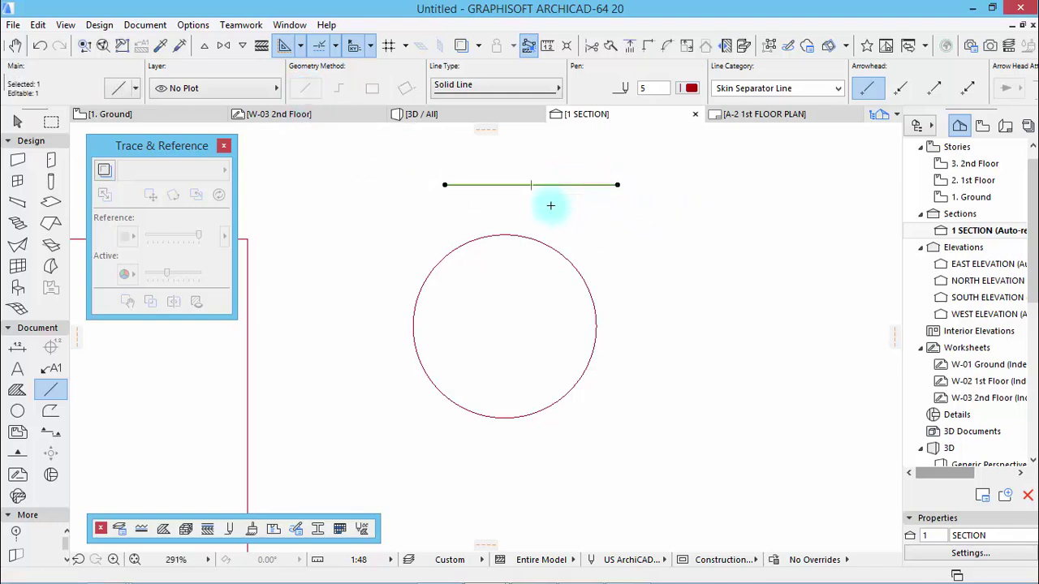
key("ctrl+d")
left_click(531, 185)
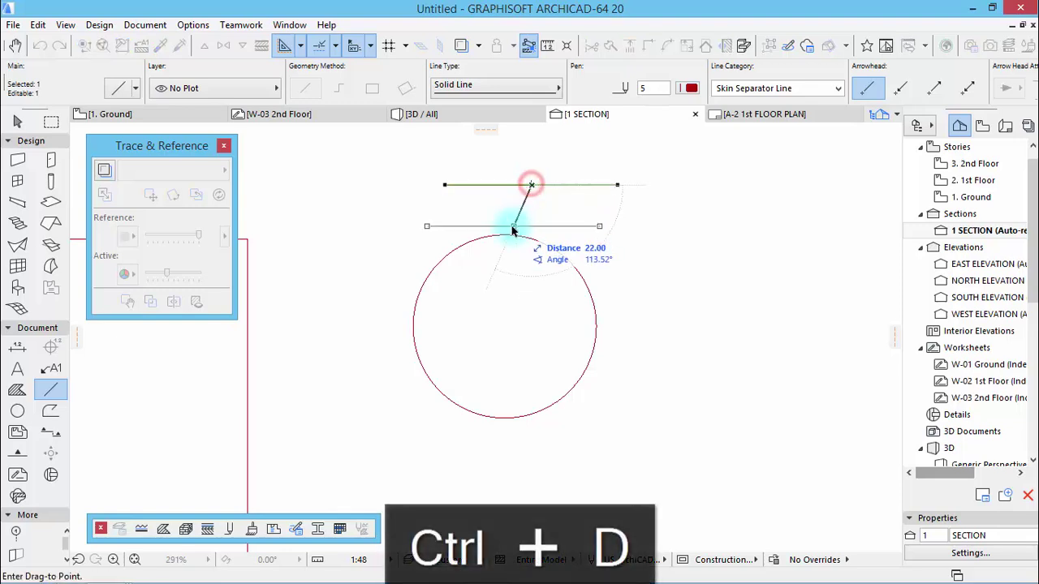
left_click(504, 234)
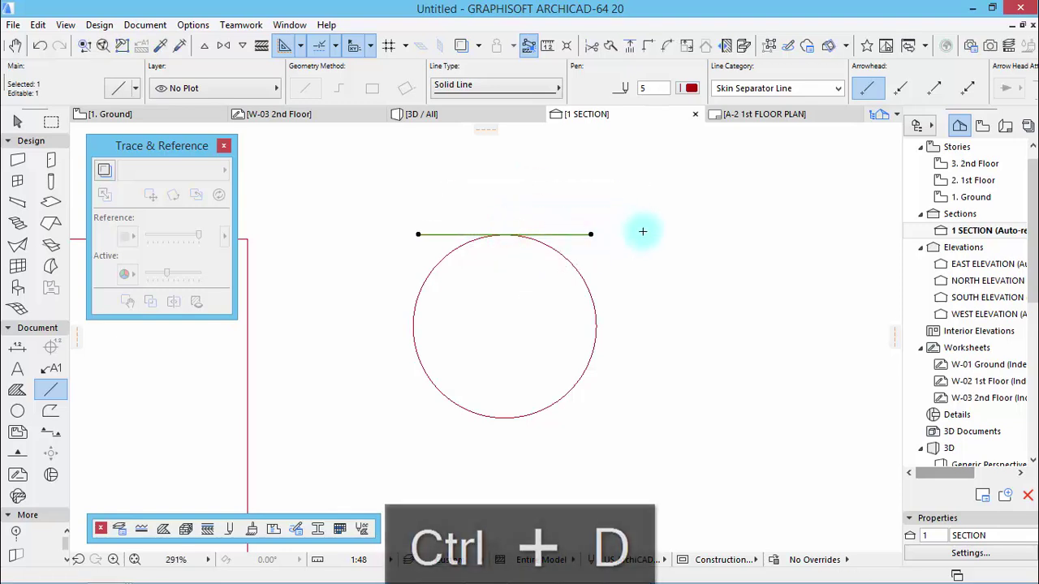
Step: Multiply-rotate the line into 8 copies at 45° about the circle's centre, forming a star
key("ctrl+u")
left_click(506, 177)
left_click(617, 357)
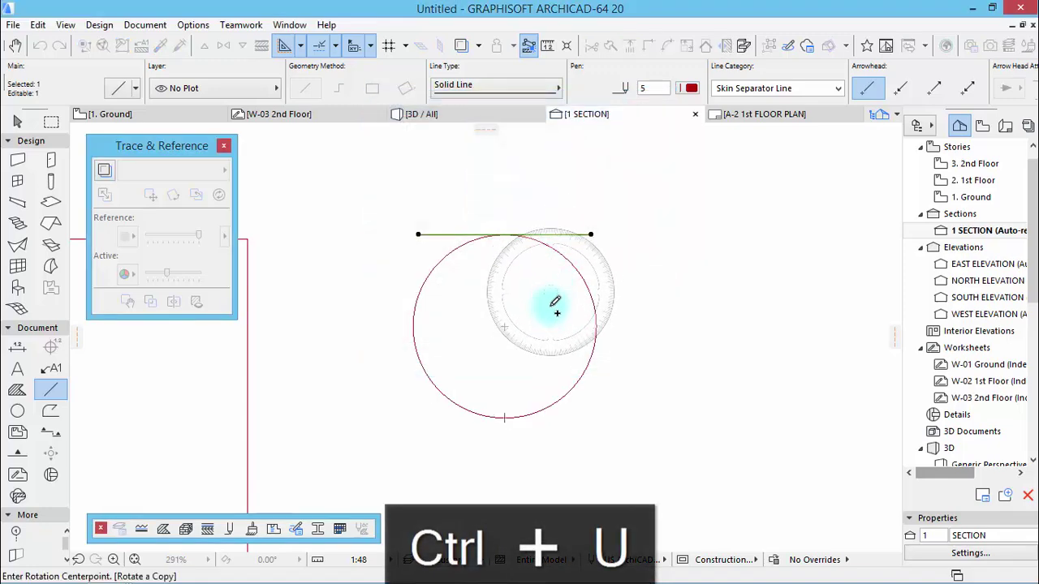
left_click(504, 327)
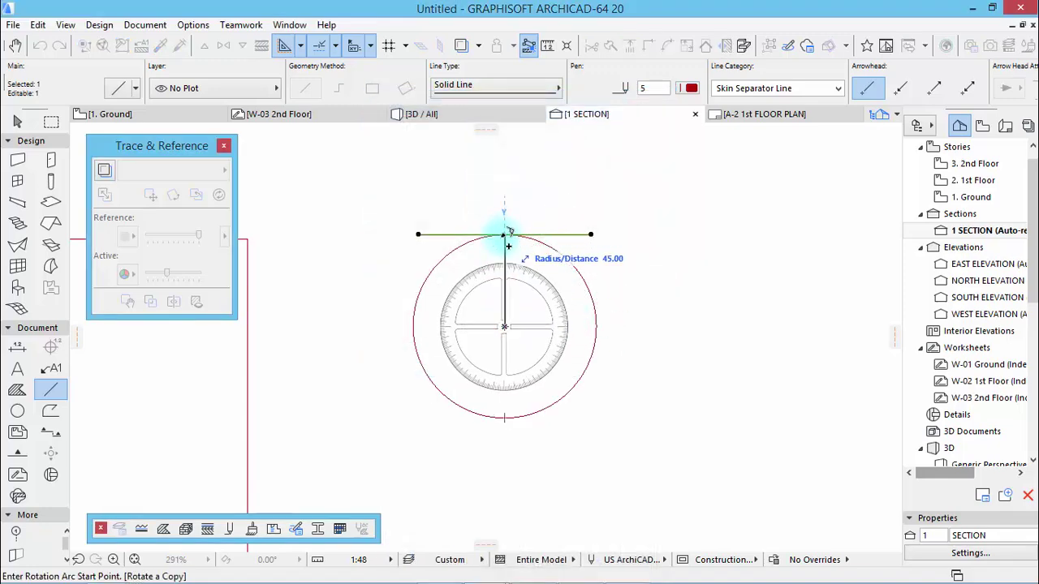
left_click(507, 235)
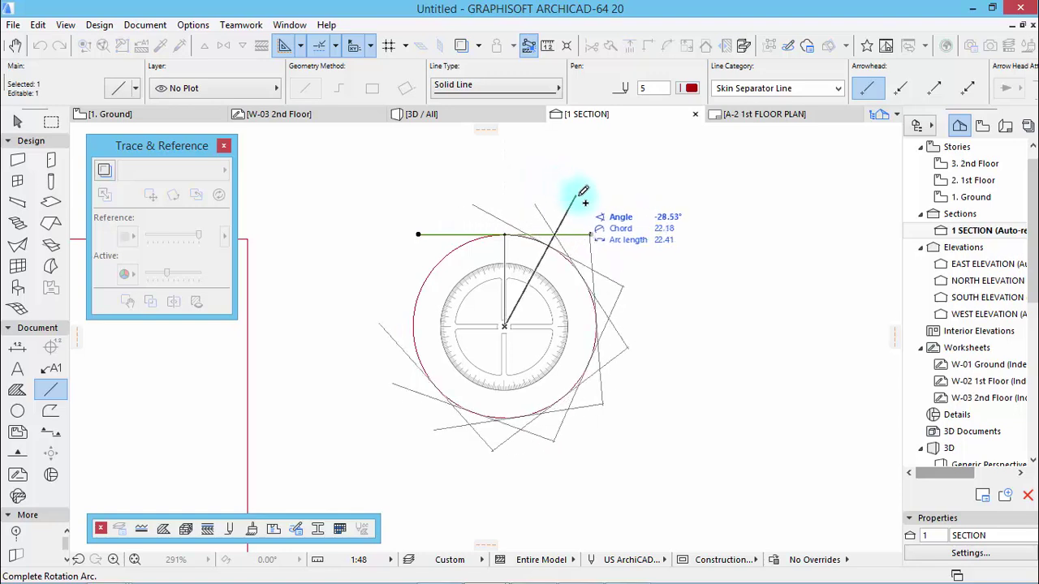
left_click(620, 214)
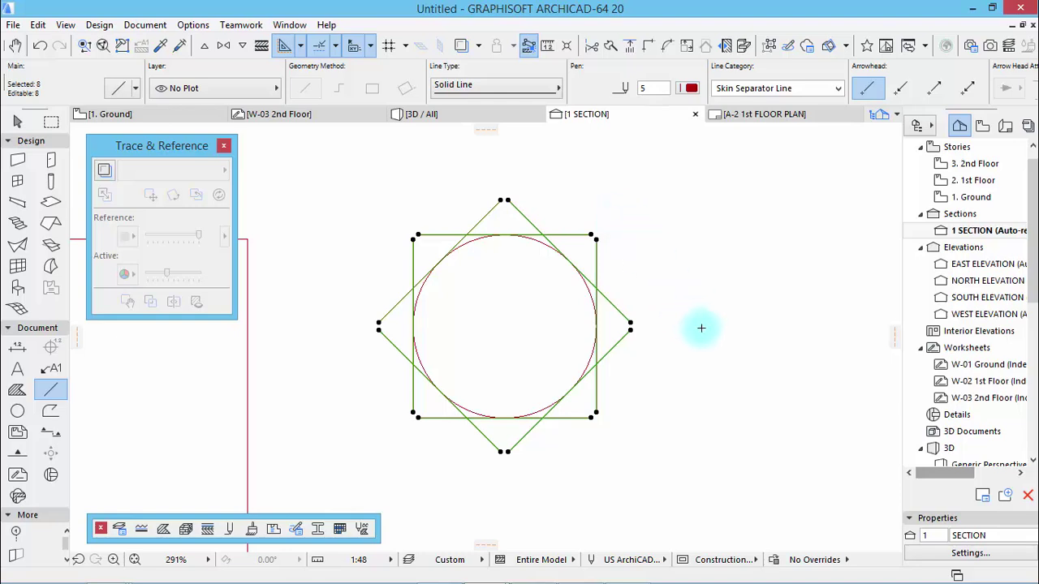
Step: Trim the eleven protruding star segments so only an octagon around the circle remains
key("Escape")
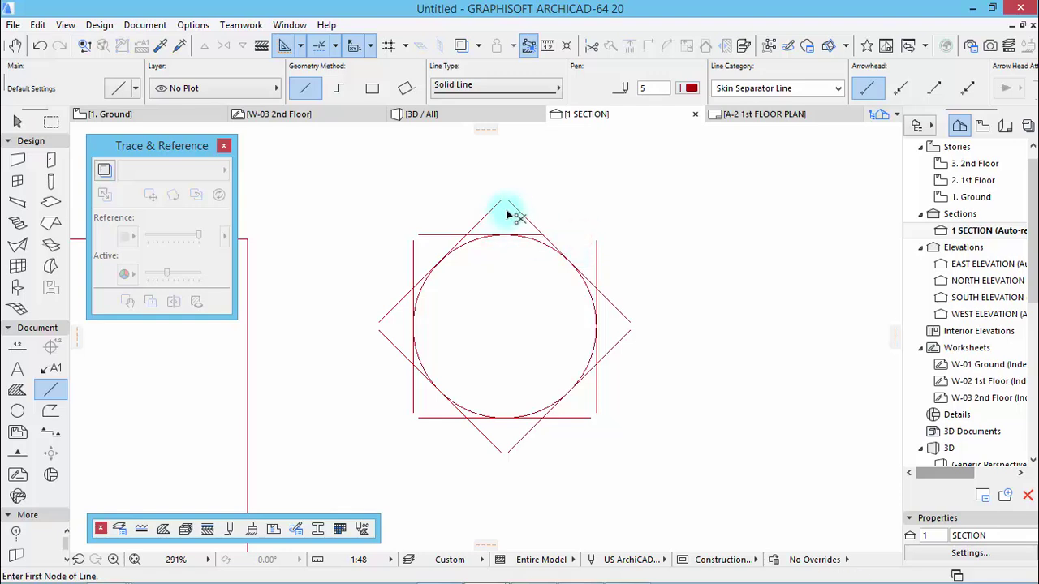
left_click(434, 234)
left_click(413, 262)
left_click(396, 302)
left_click(389, 342)
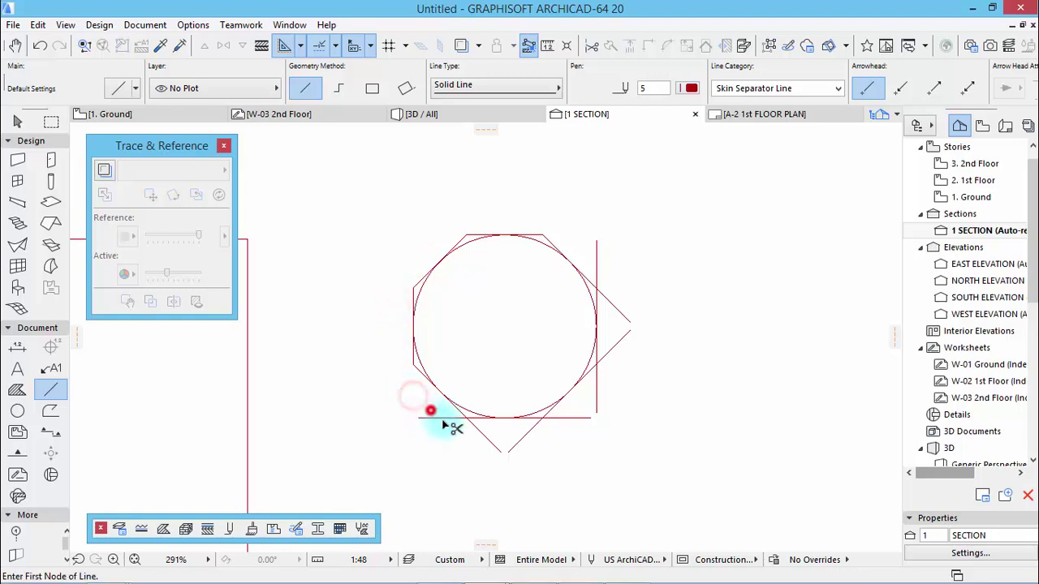
left_click(444, 420)
left_click(490, 436)
left_click(525, 435)
left_click(596, 397)
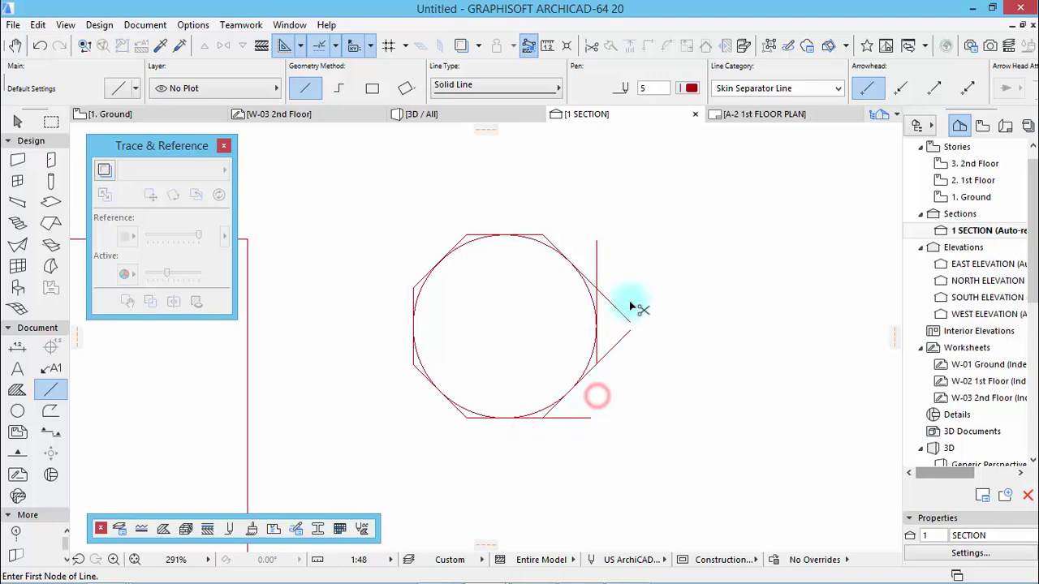
left_click(621, 344)
left_click(584, 418)
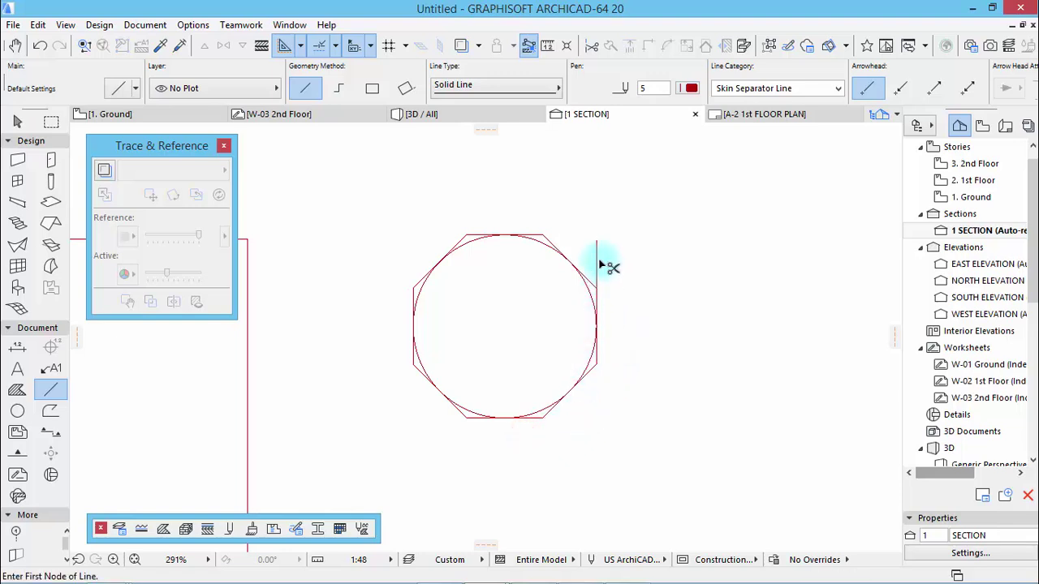
left_click(597, 259)
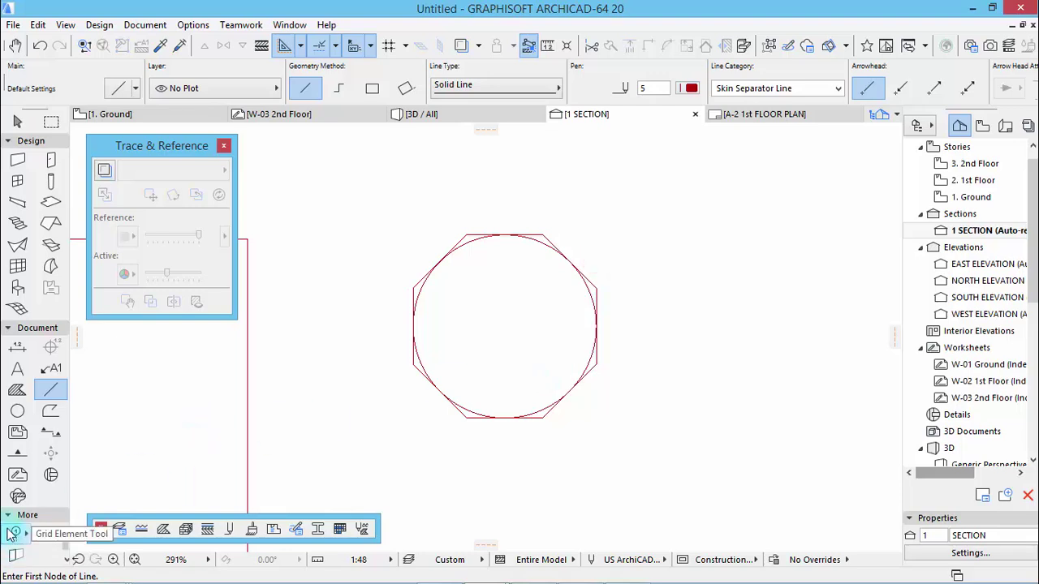
Step: Place a hotspot at the circle's centre, then select and delete the guide circle
left_click(8, 328)
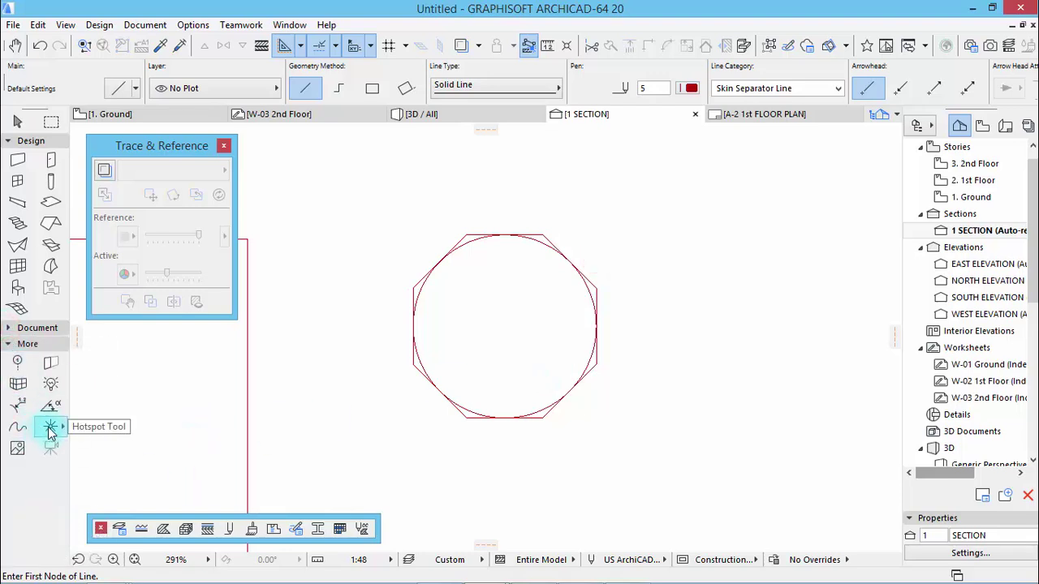
left_click(51, 430)
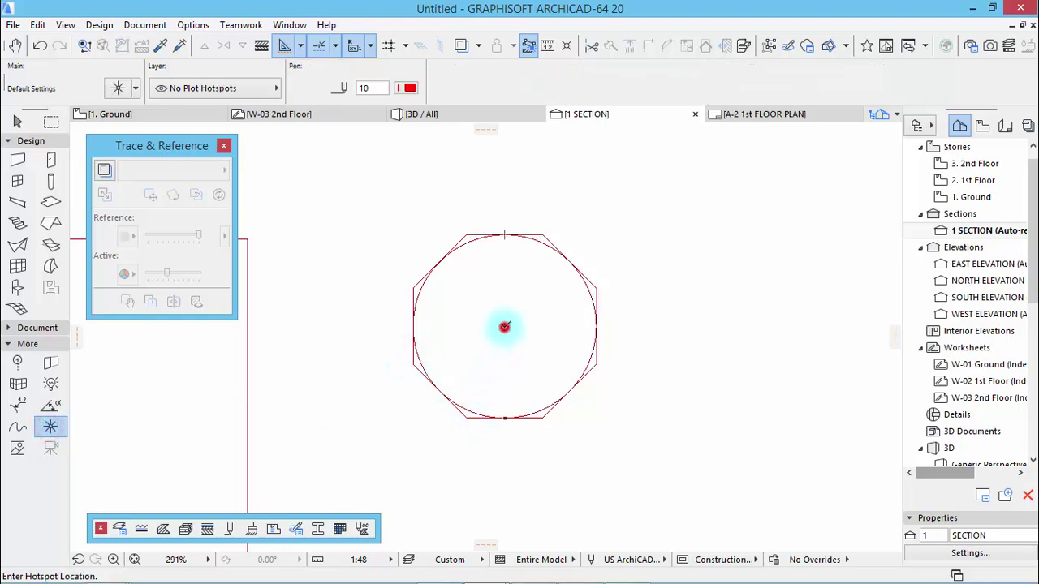
left_click(504, 327)
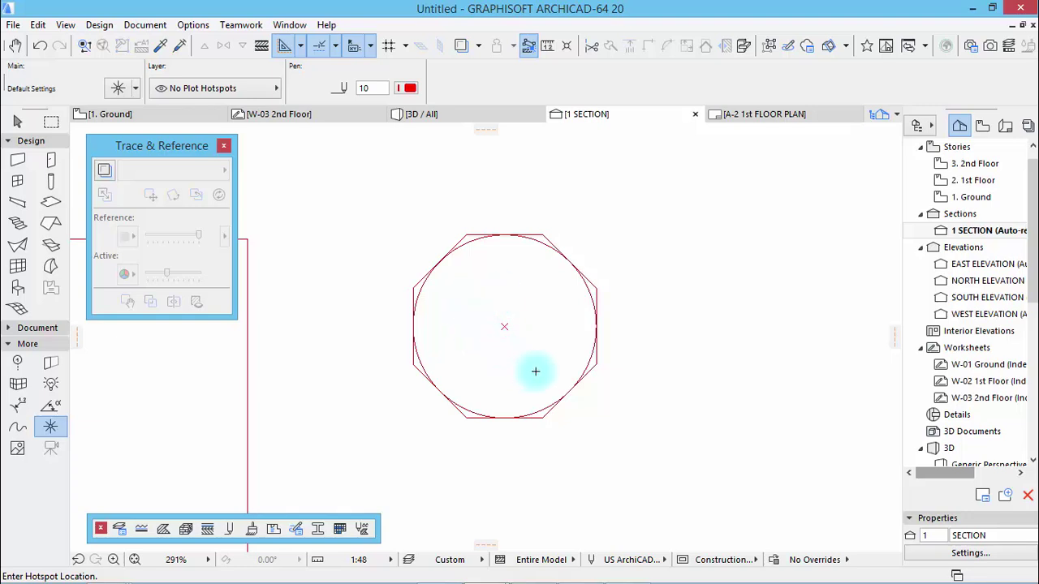
key("Escape")
left_click(537, 411)
key("Delete")
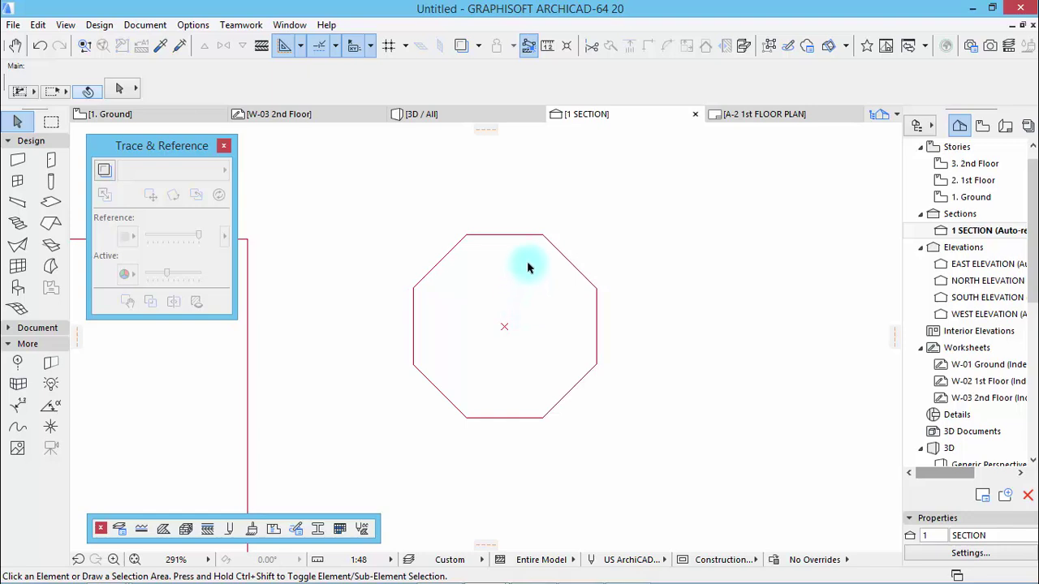
Step: Marquee-select the octagon's lines, excluding the centre hotspot
left_click(369, 209)
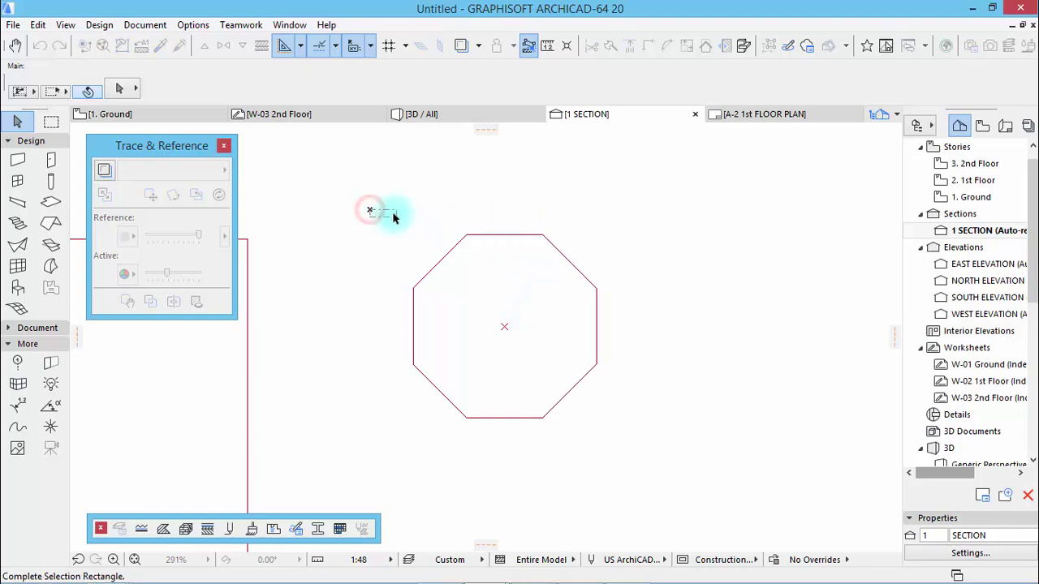
left_click(393, 212)
left_click(364, 191)
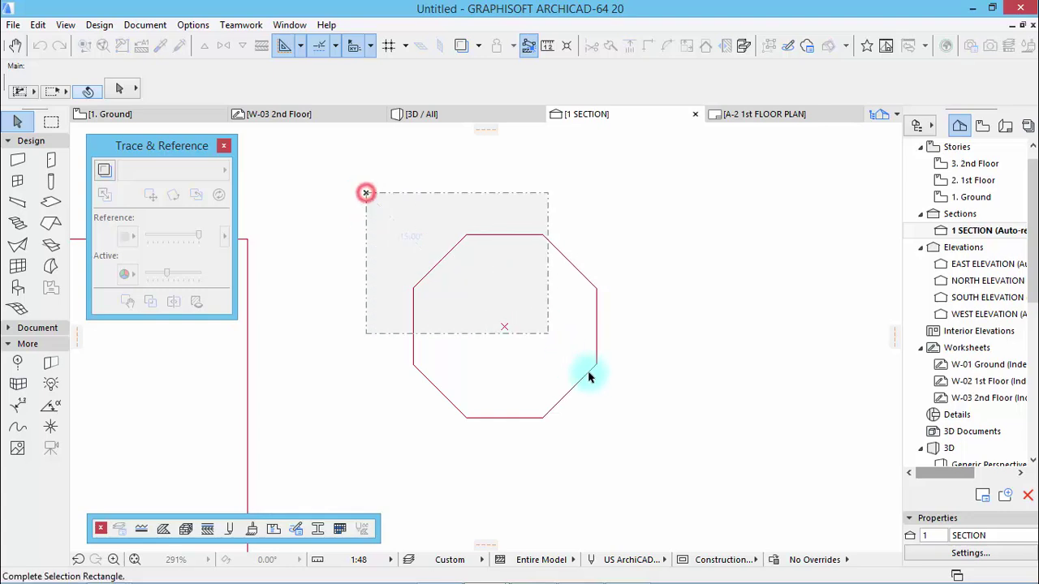
left_click(621, 400)
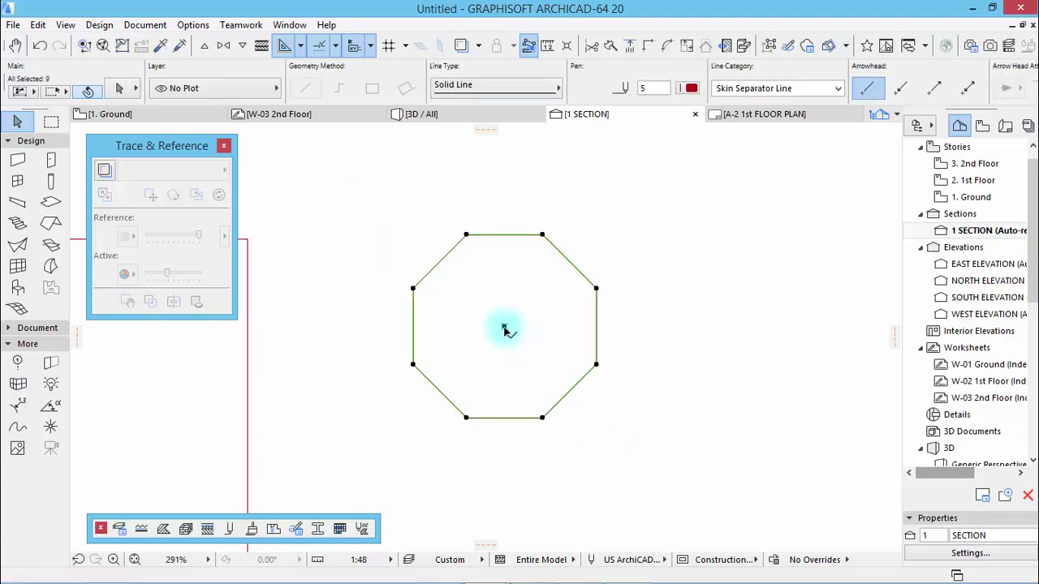
left_click(504, 327, "shift")
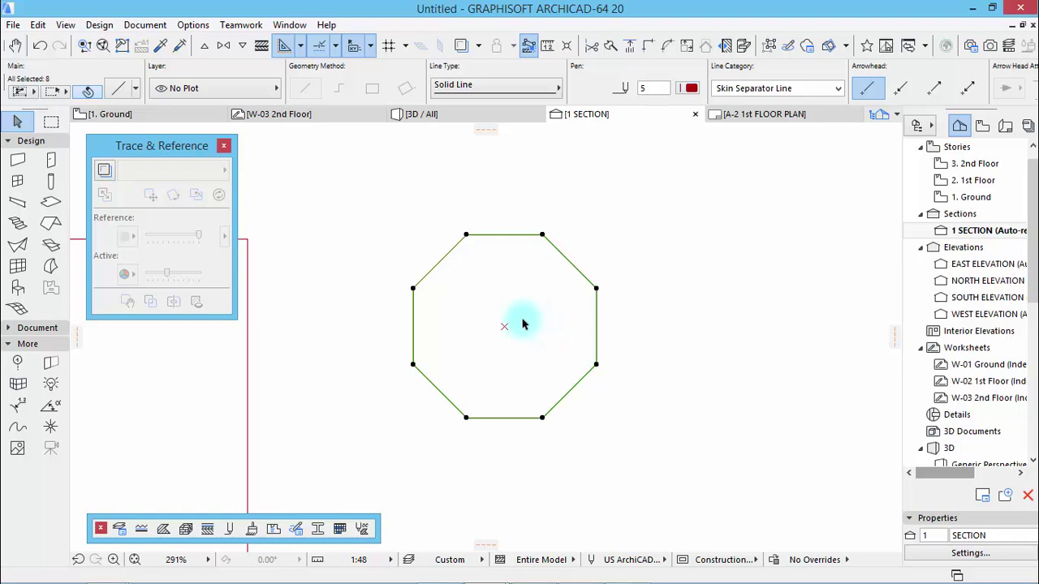
Step: Rotate the octagon about its centre so a vertex points straight up, then pick the Polyline tool
key("ctrl+e")
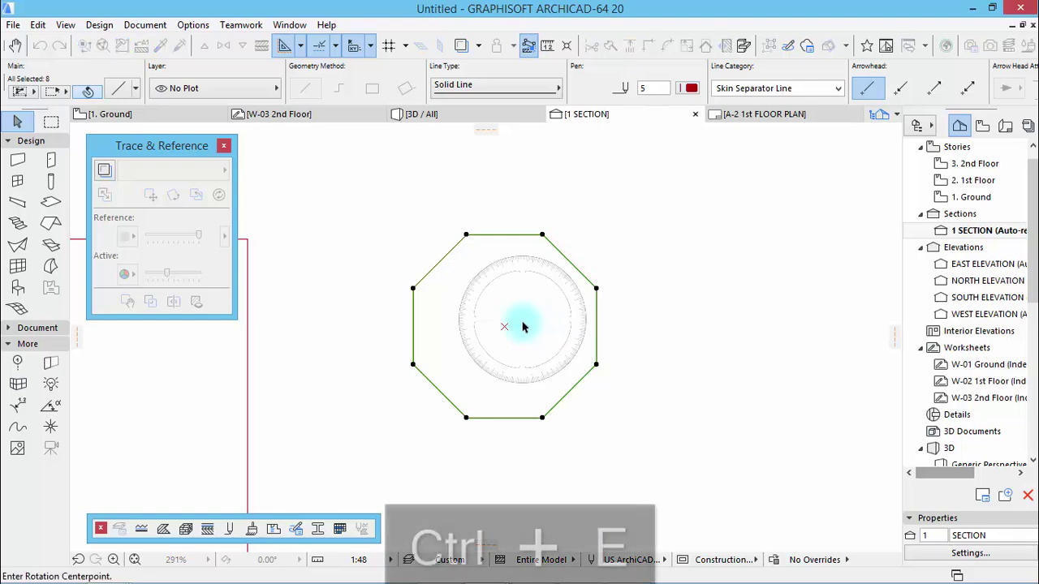
left_click(504, 326)
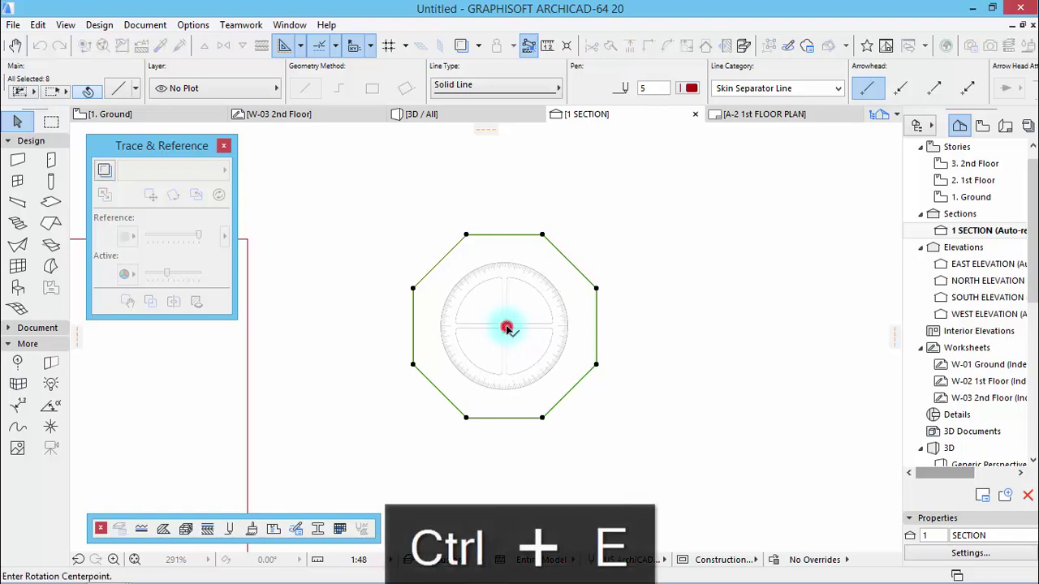
left_click(543, 233)
left_click(503, 193)
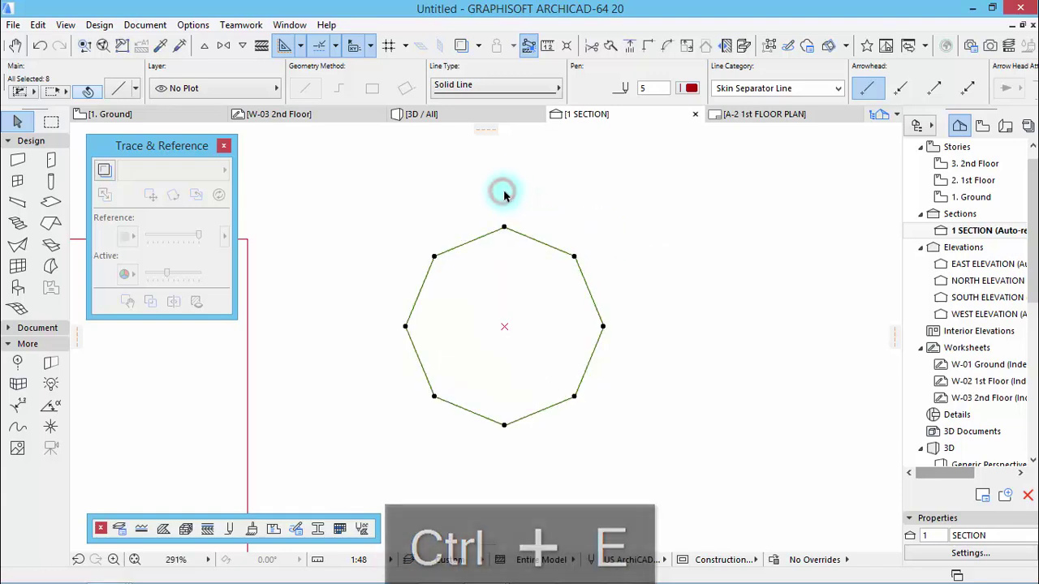
left_click(703, 322)
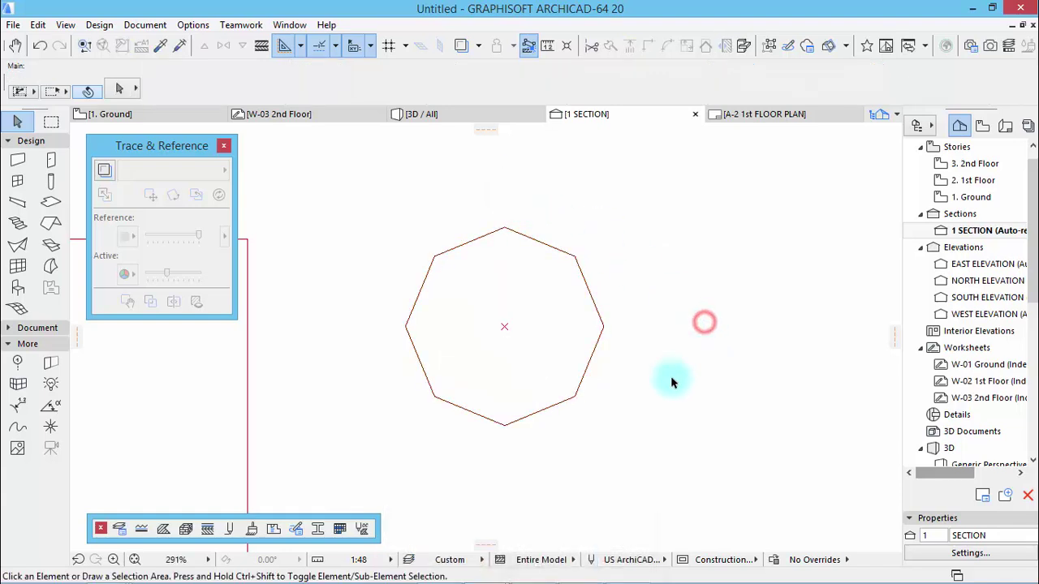
left_click(12, 328)
left_click(49, 412)
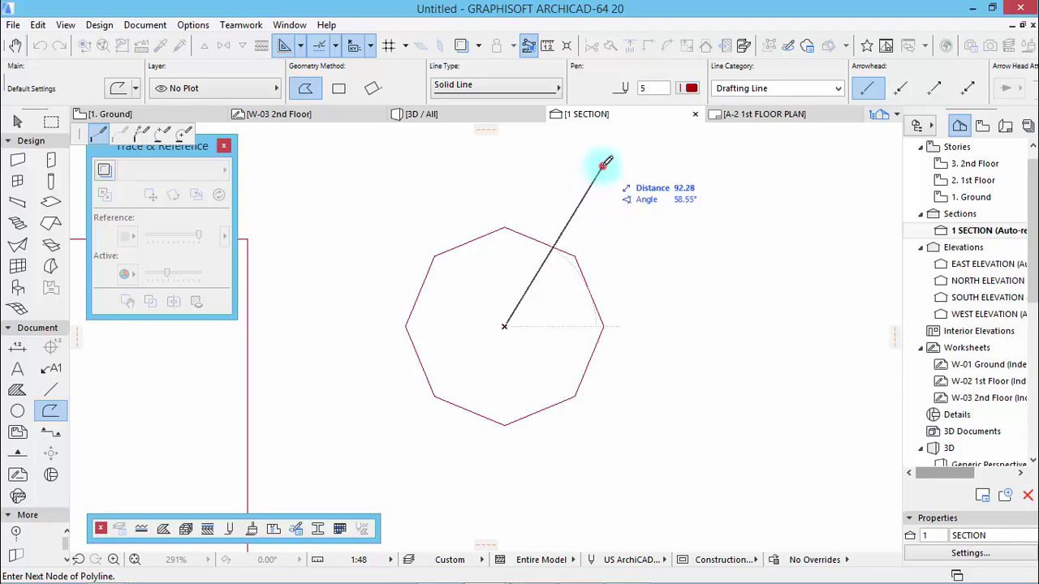
Step: Finish a single slanted line running from the octagon centre up and to the right
left_click(603, 165)
right_click(657, 172)
left_click(709, 301)
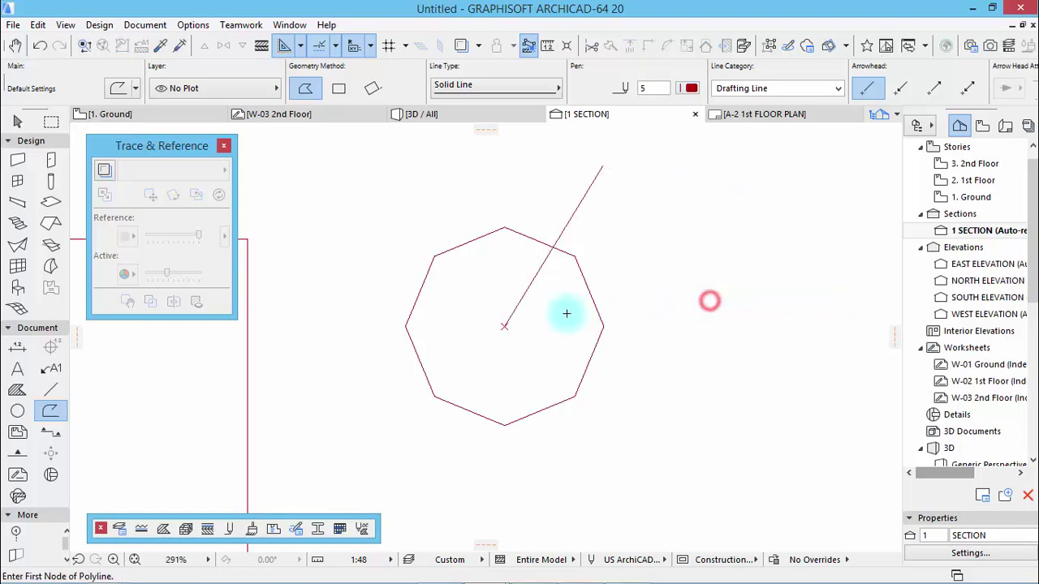
Step: Mirror a copy of the slanted line about a horizontal axis through the octagon centre
left_click(530, 290, "shift")
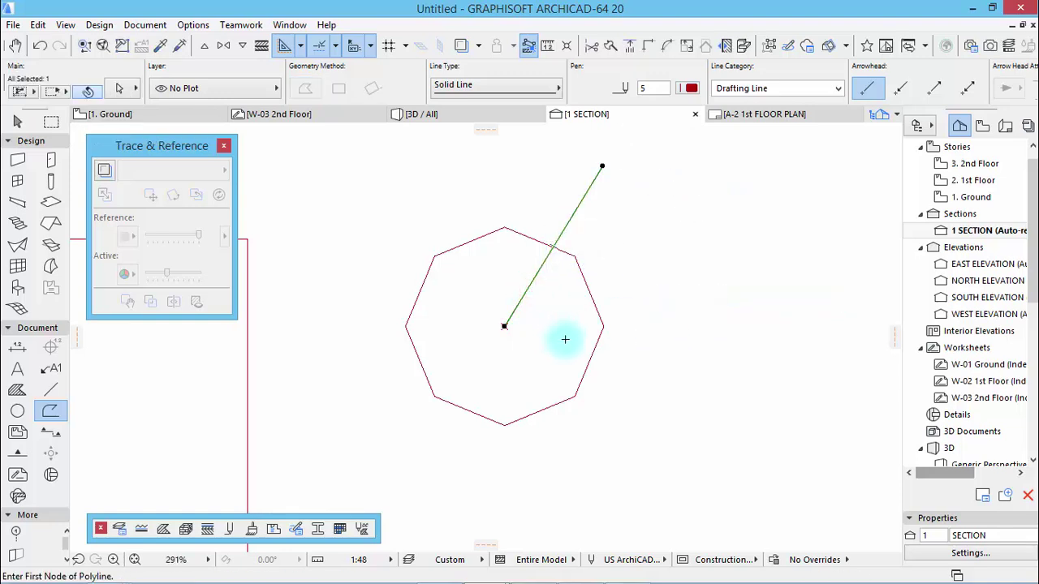
key("ctrl+shift+m")
left_click(505, 325)
left_click(672, 324)
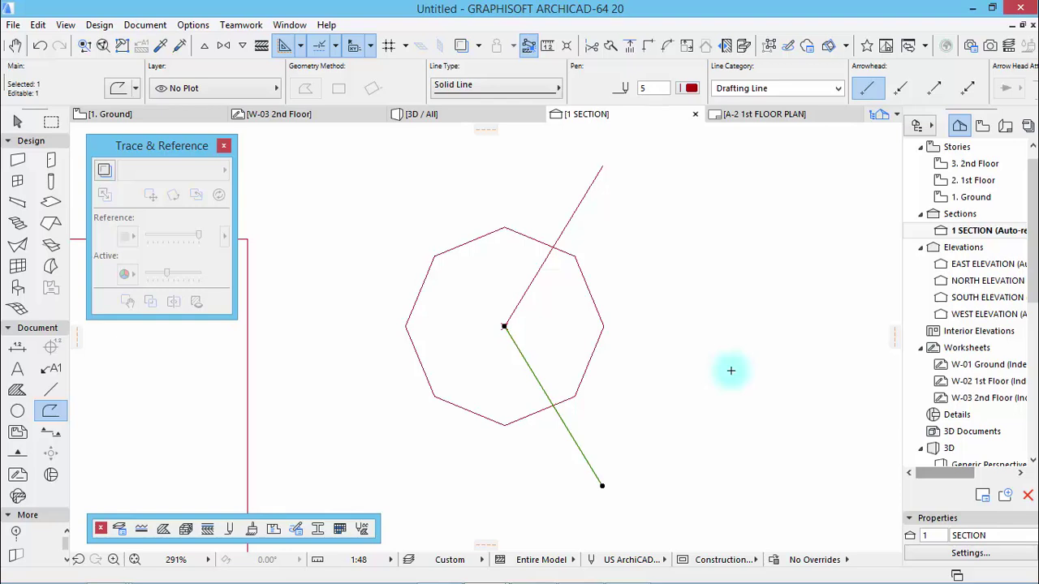
left_click(770, 363)
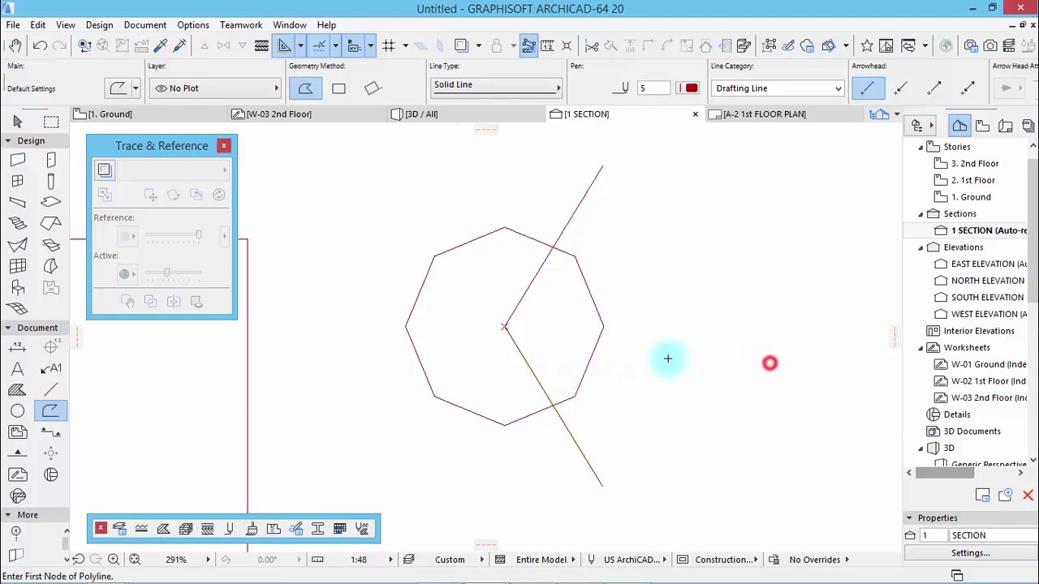
Step: Draw a V polyline from the upper line end through the centre to the lower end
left_click(603, 163)
left_click(503, 326)
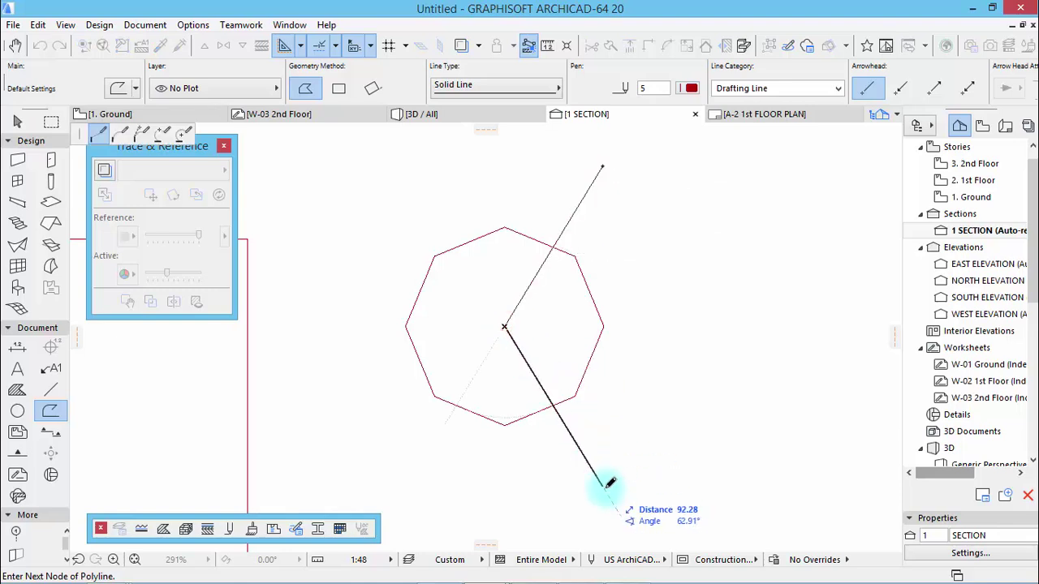
left_click(603, 486)
right_click(666, 416)
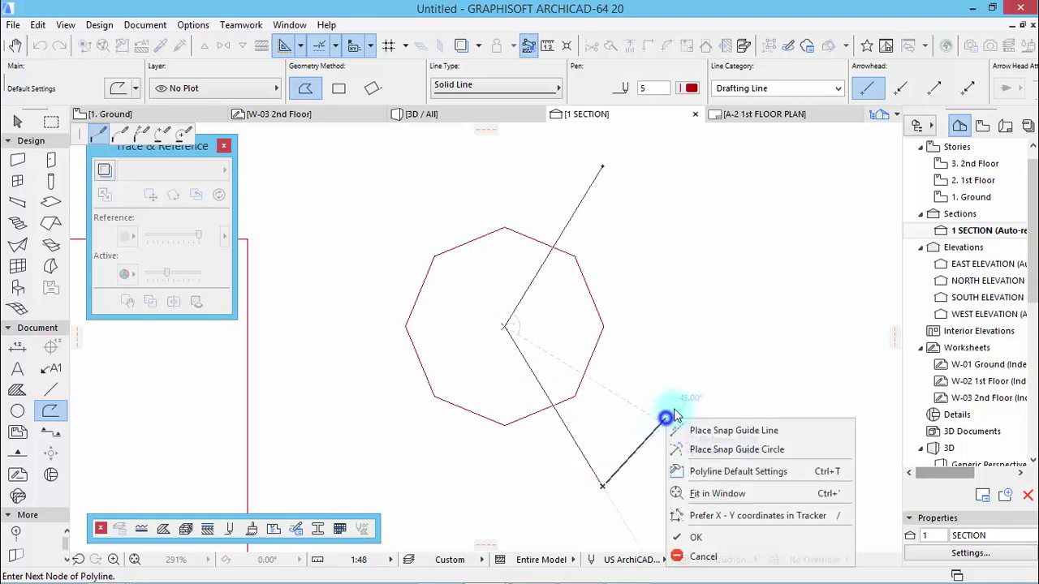
left_click(699, 531)
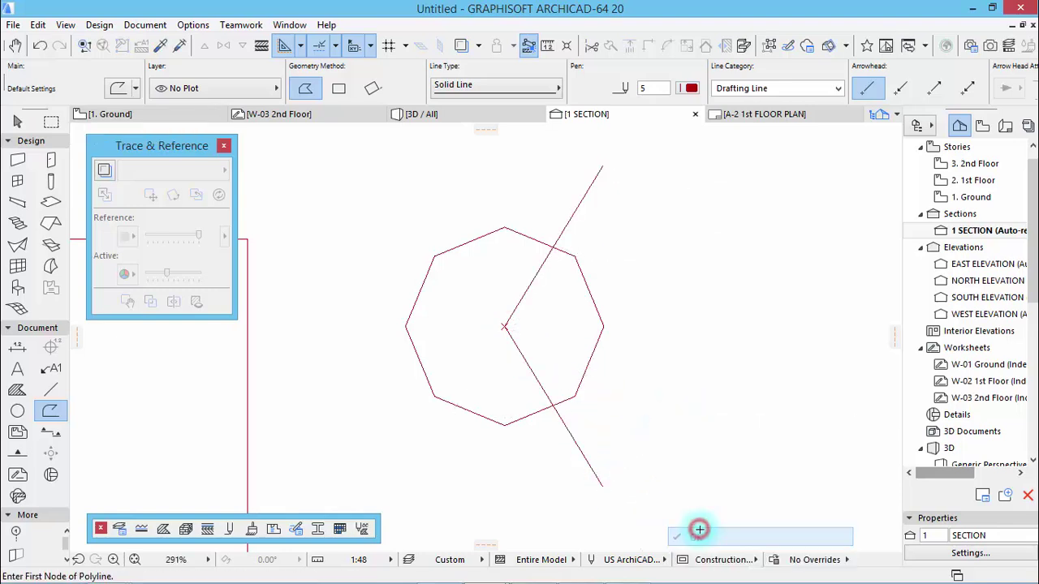
left_click(530, 369, "shift")
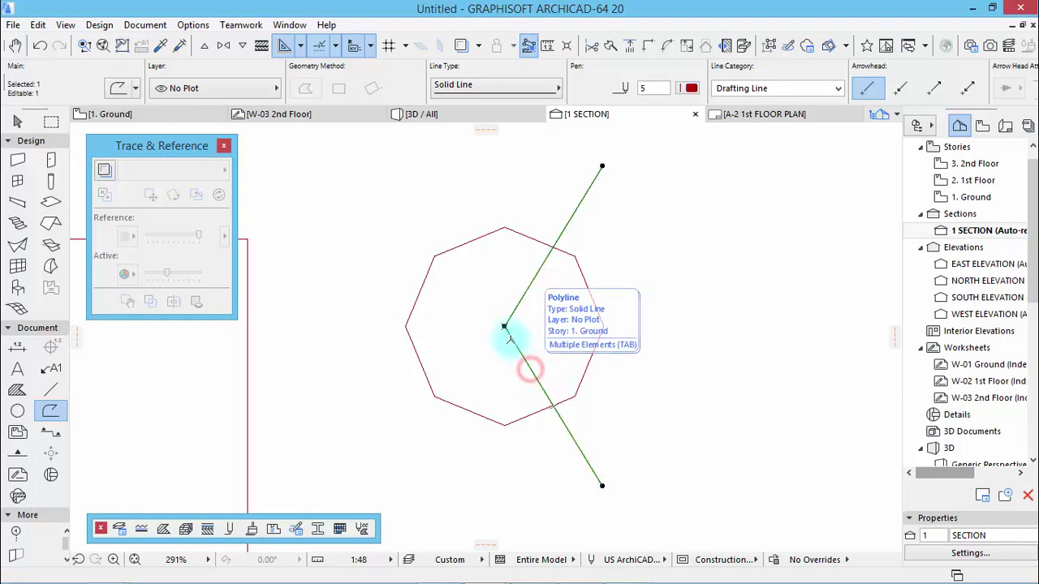
Step: Move the V polyline's apex node 7.81 to the right of the octagon centre
left_click(504, 324)
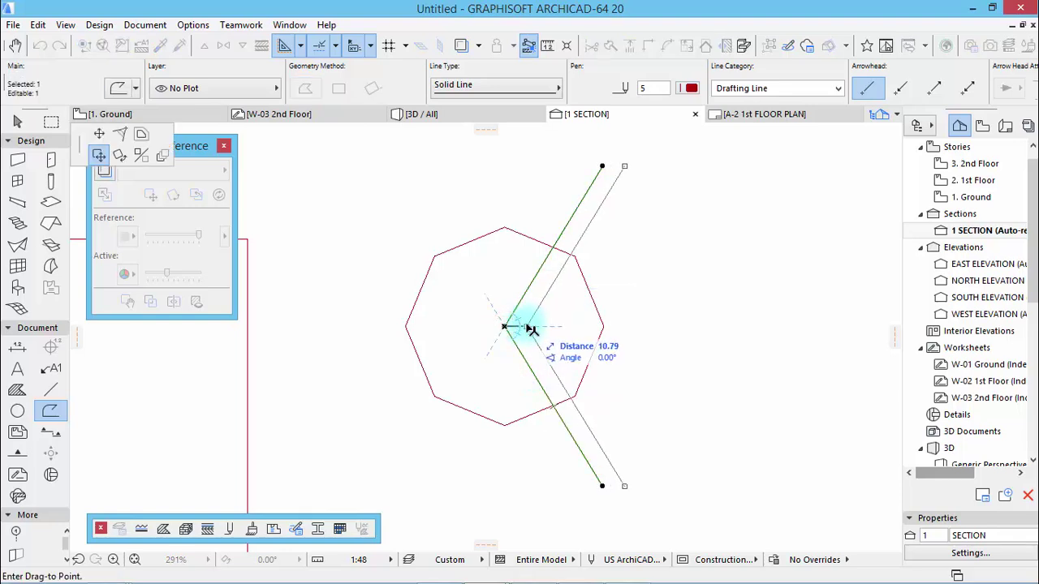
left_click(98, 135)
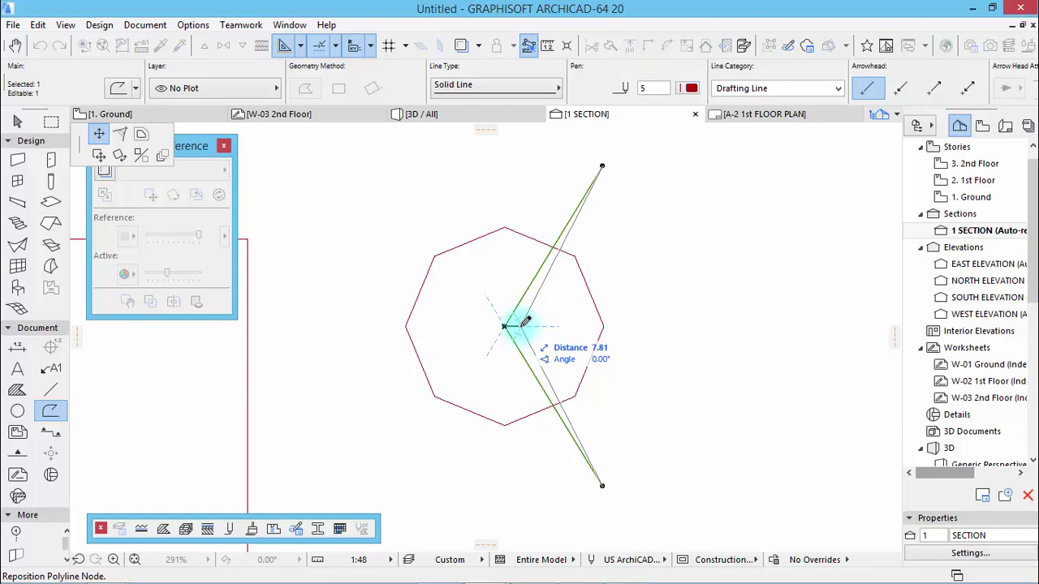
left_click(522, 325)
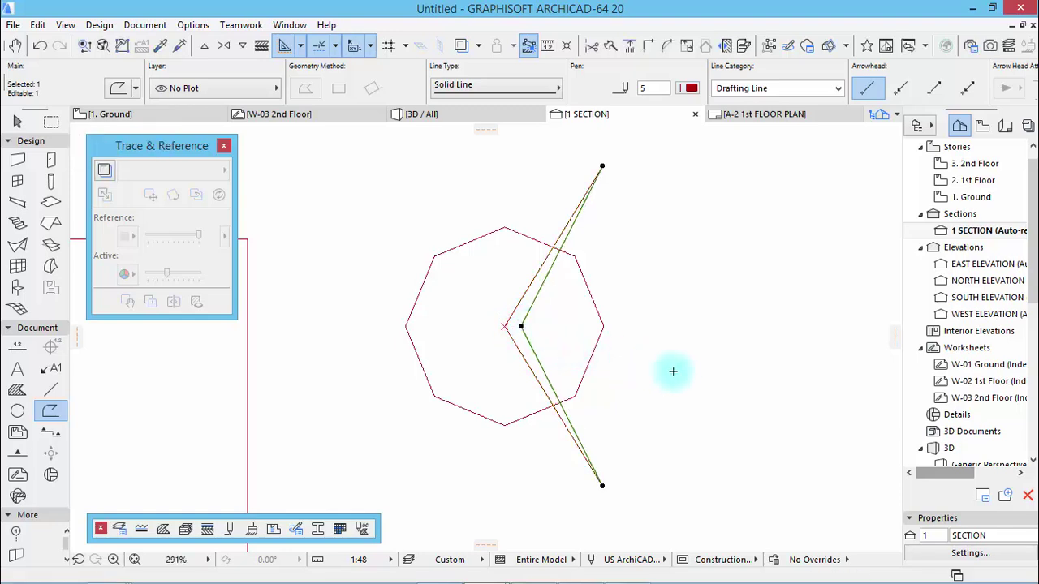
key("Escape")
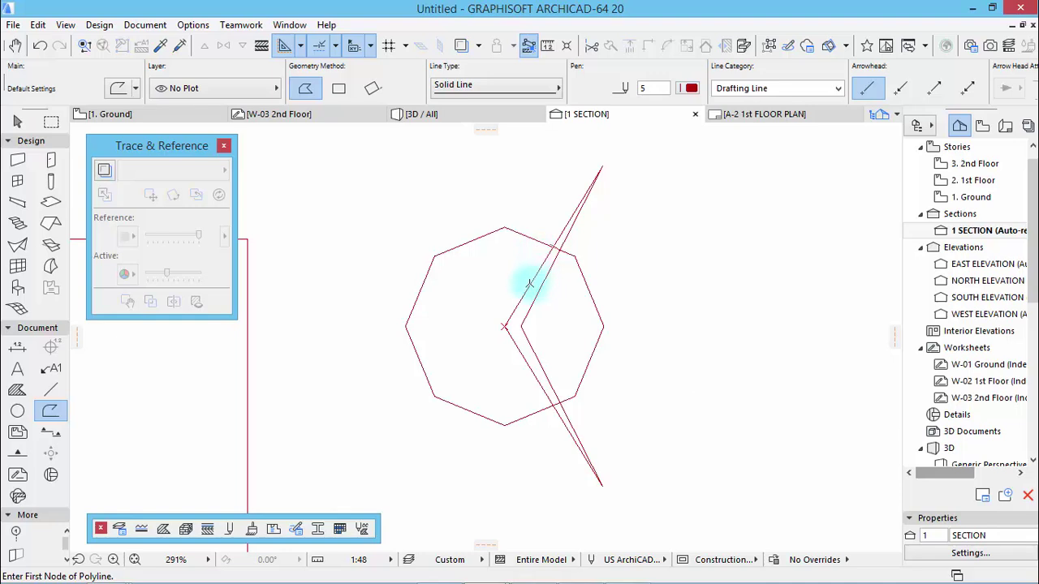
Step: Get rid of the two original slanted lines, leaving the V polyline
left_click(528, 283)
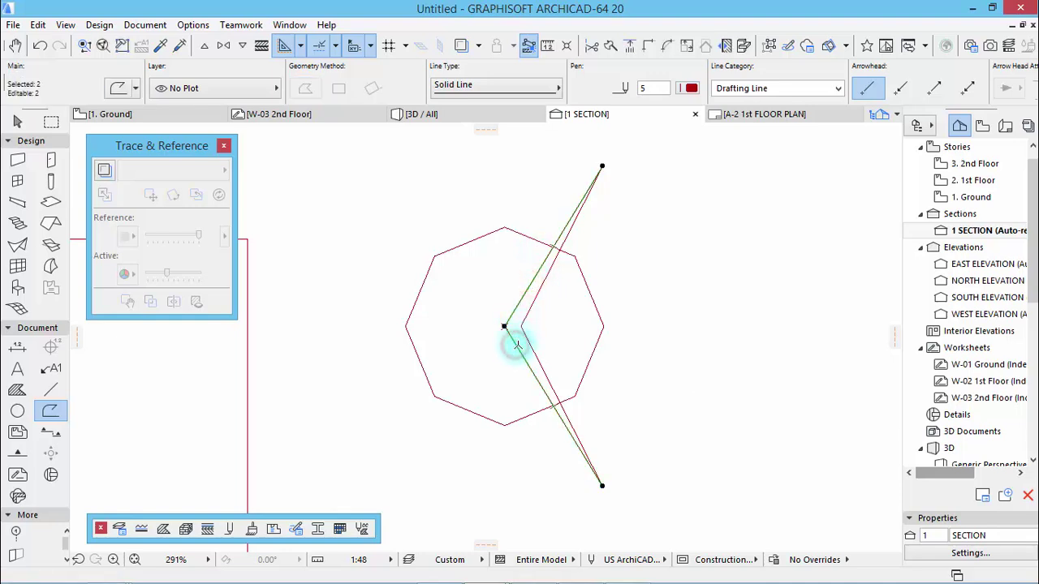
key("Escape")
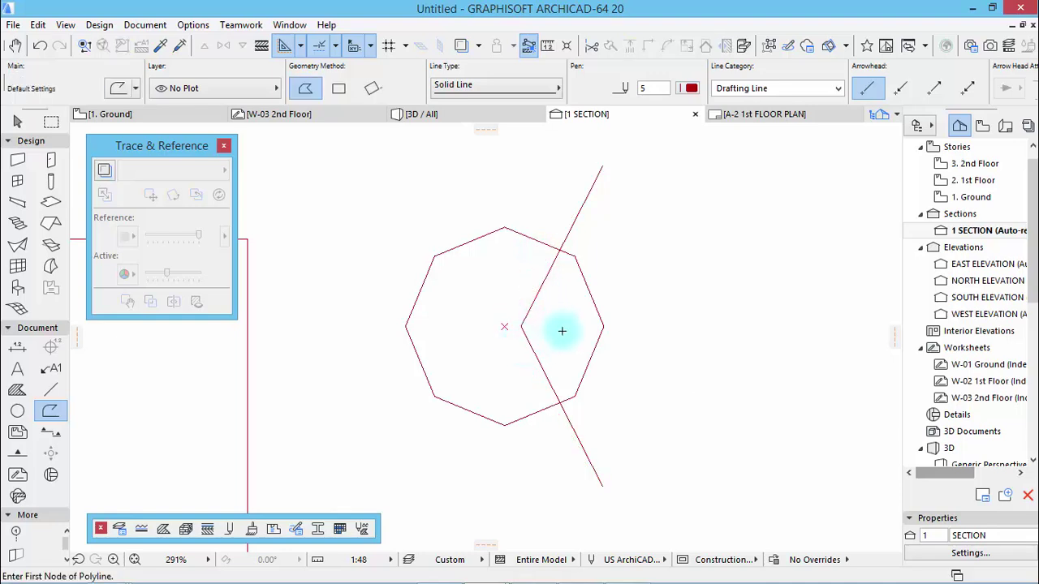
key("Escape")
Step: Copy the octagon and V polyline up so the copy's bottom vertex meets the original's top
left_click(371, 216)
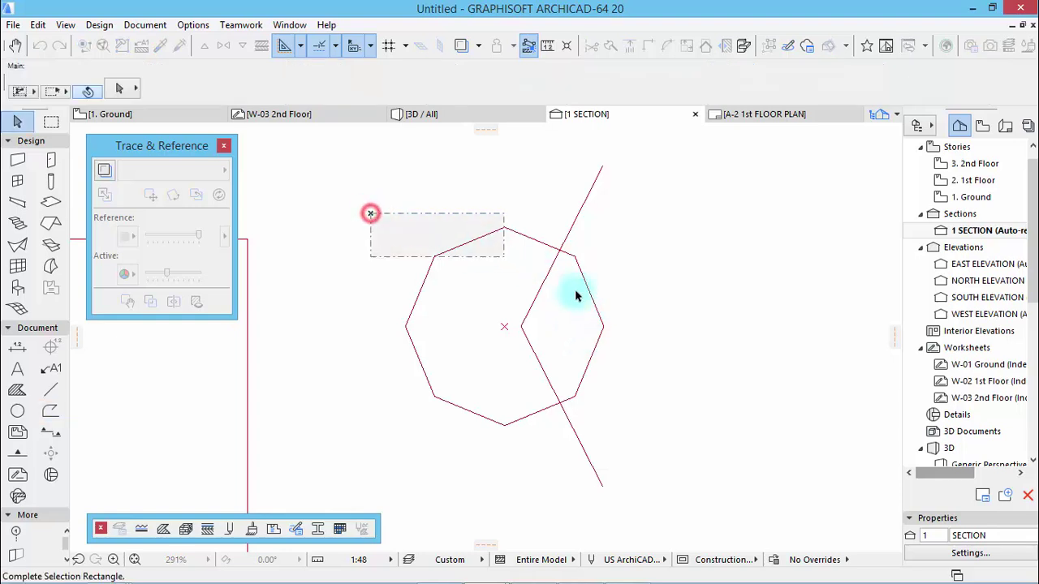
left_click(611, 428)
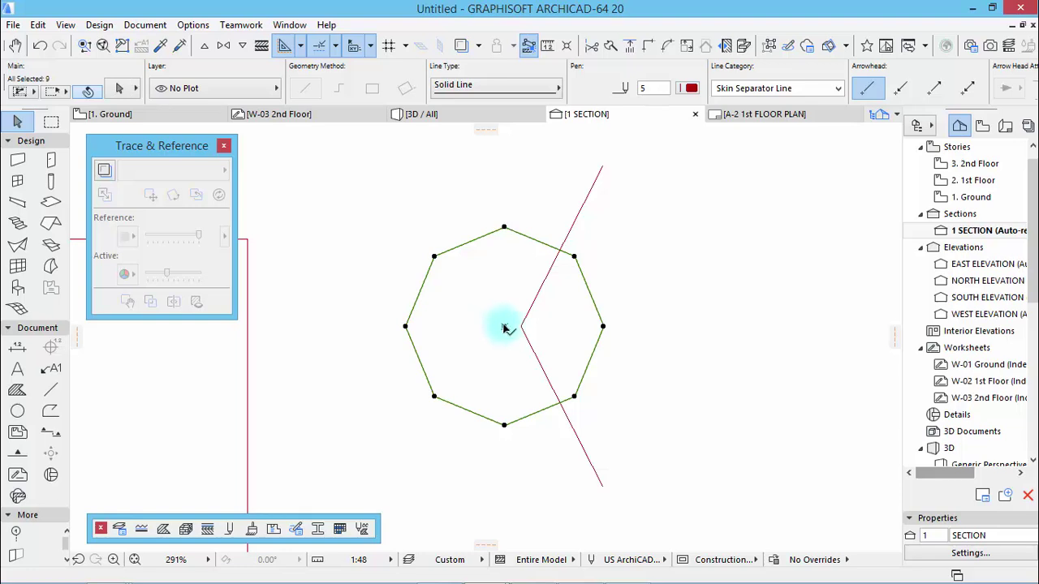
left_click(541, 290, "shift")
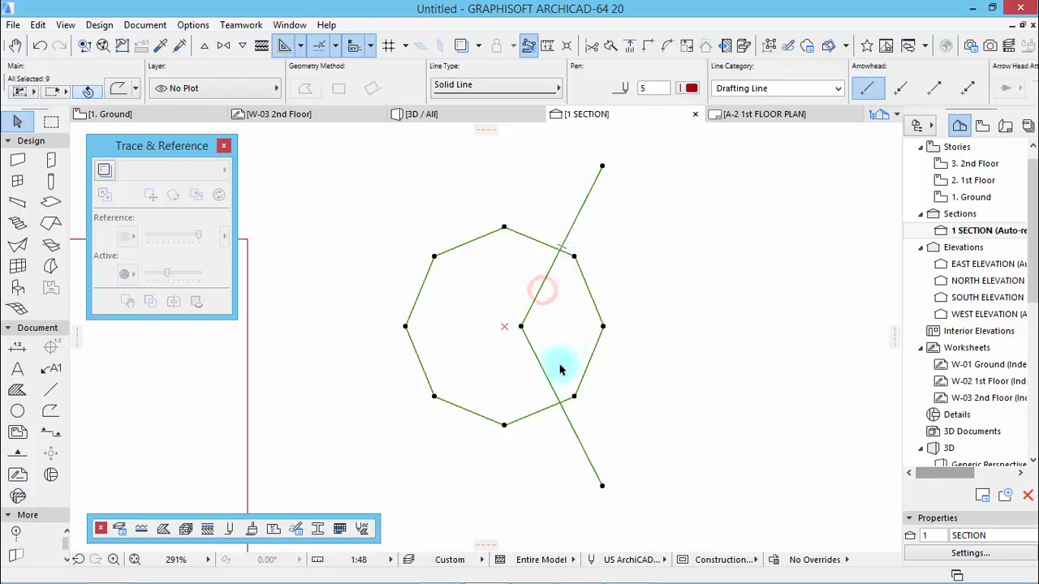
key("ctrl+shift+d")
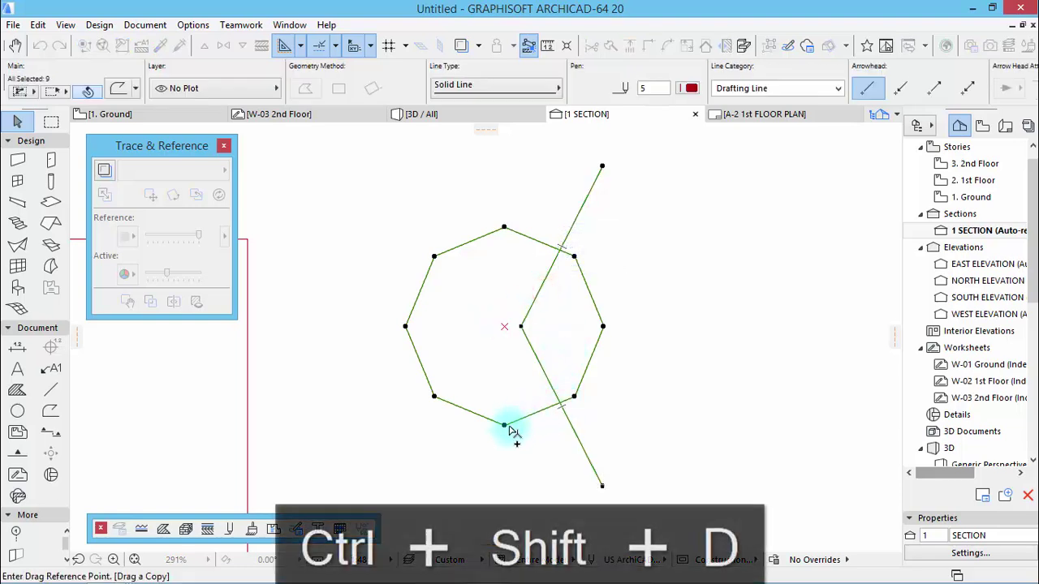
left_click(504, 425)
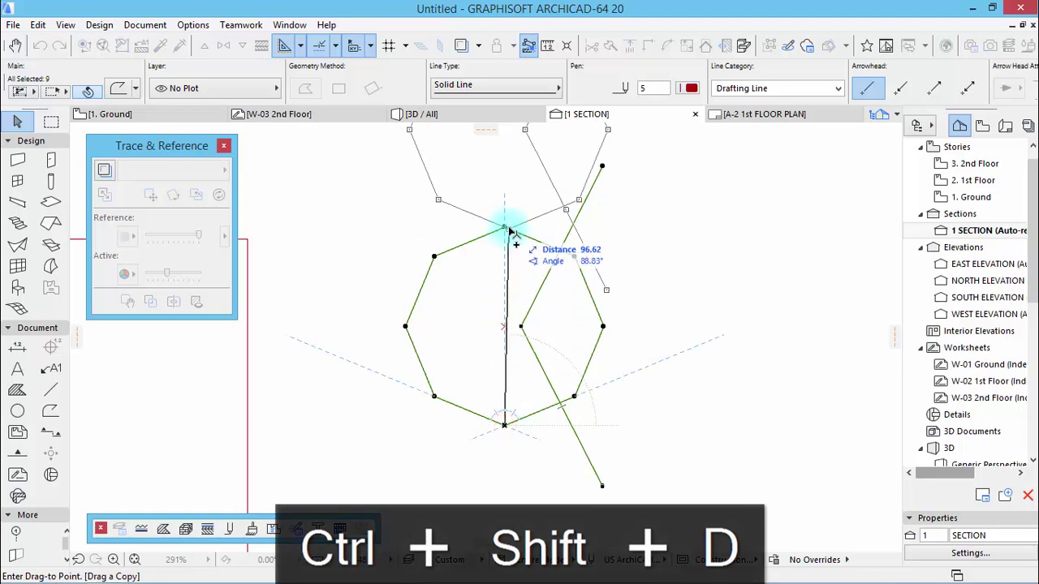
left_click(504, 226)
left_click(659, 258)
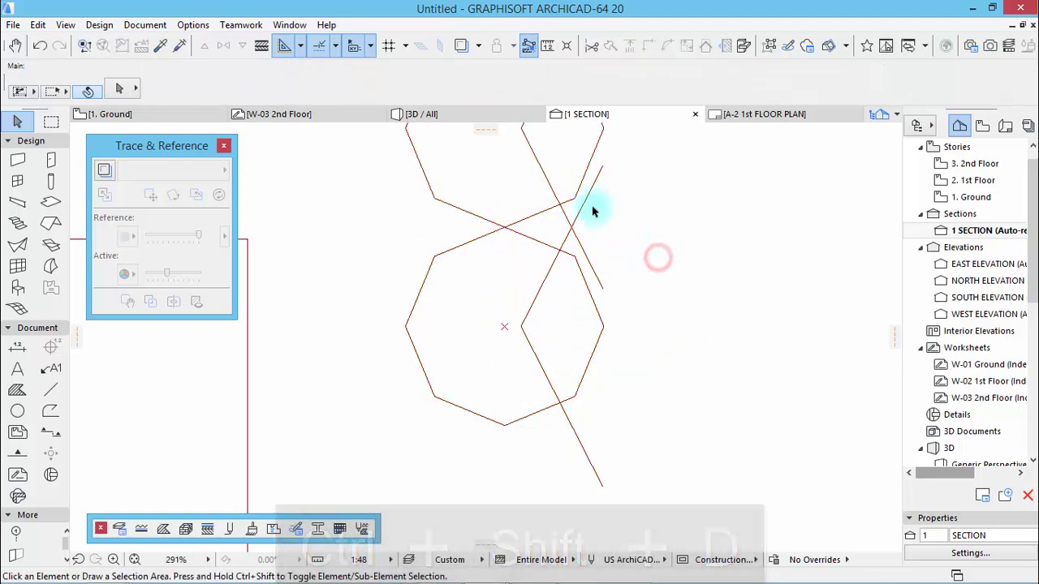
Step: Trim the two stray line ends past the intersections
left_click(587, 193, "ctrl")
left_click(584, 250, "ctrl")
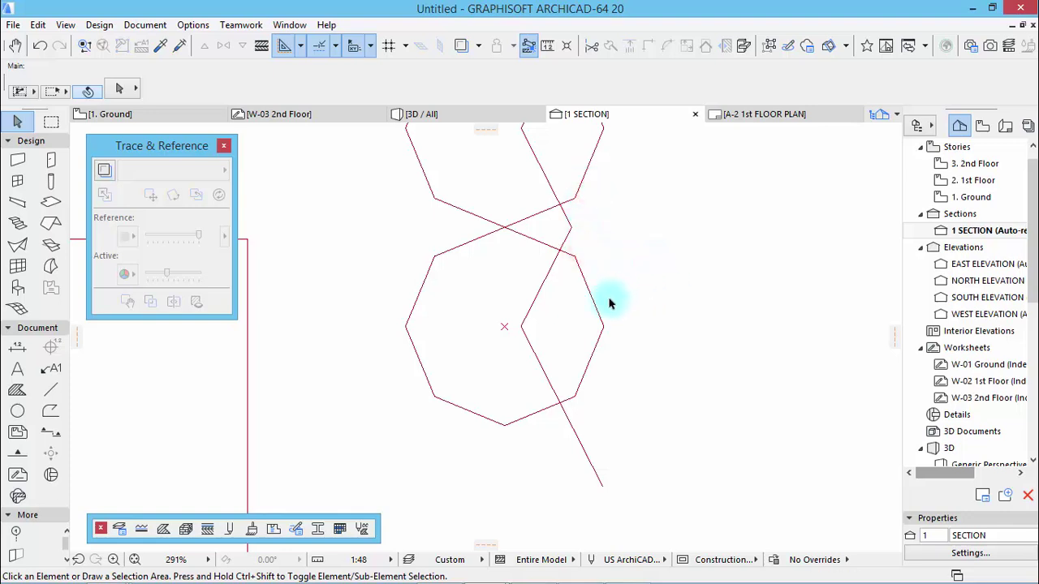
scroll(568, 341, "down", 2)
scroll(614, 197, "up", 1)
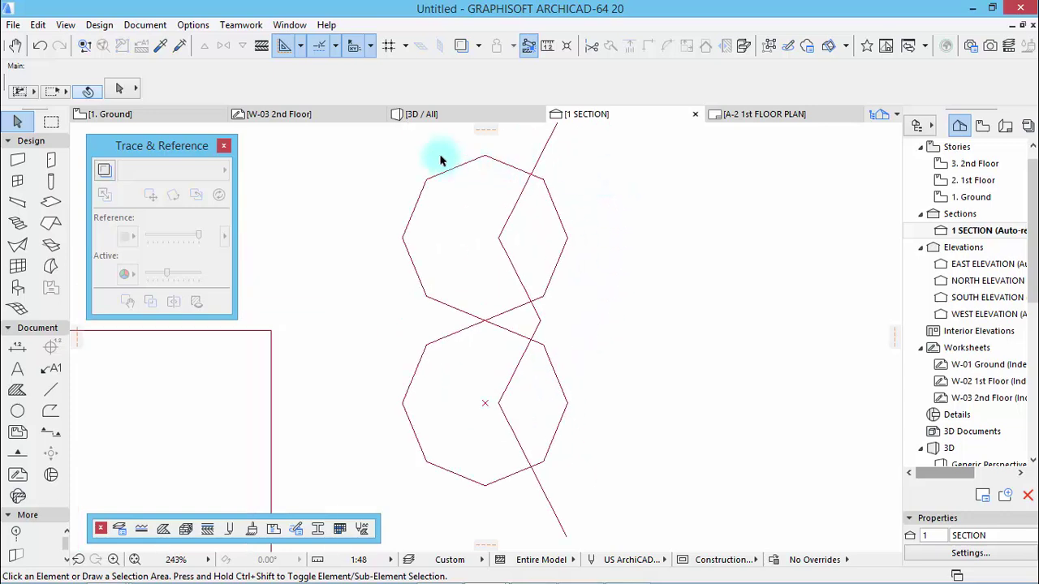
Step: Copy the upper octagon and diagonal line down onto the lower octagon's bottom vertex
left_click(378, 143)
left_click(607, 326)
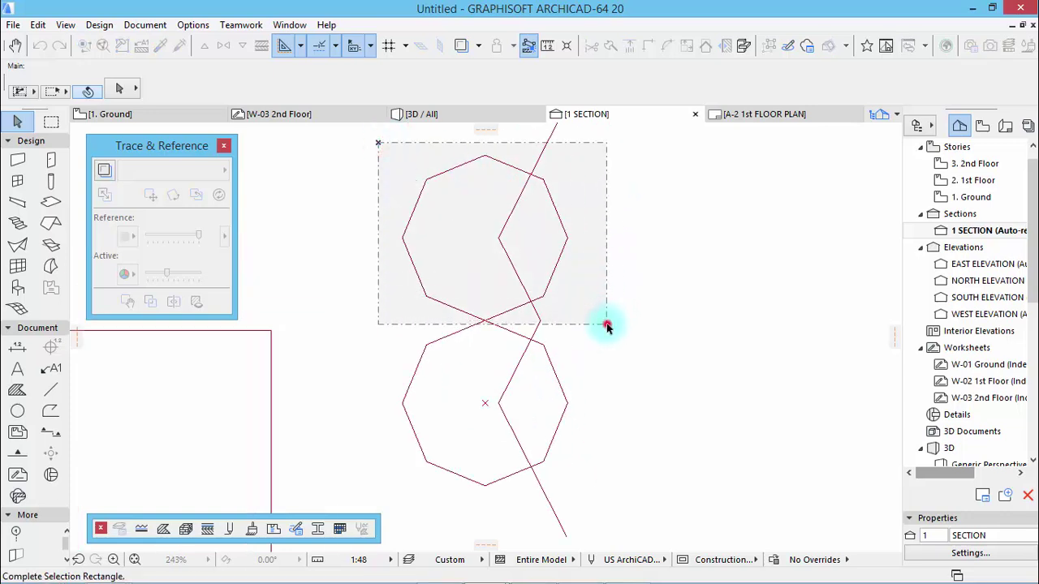
left_click(520, 202, "shift")
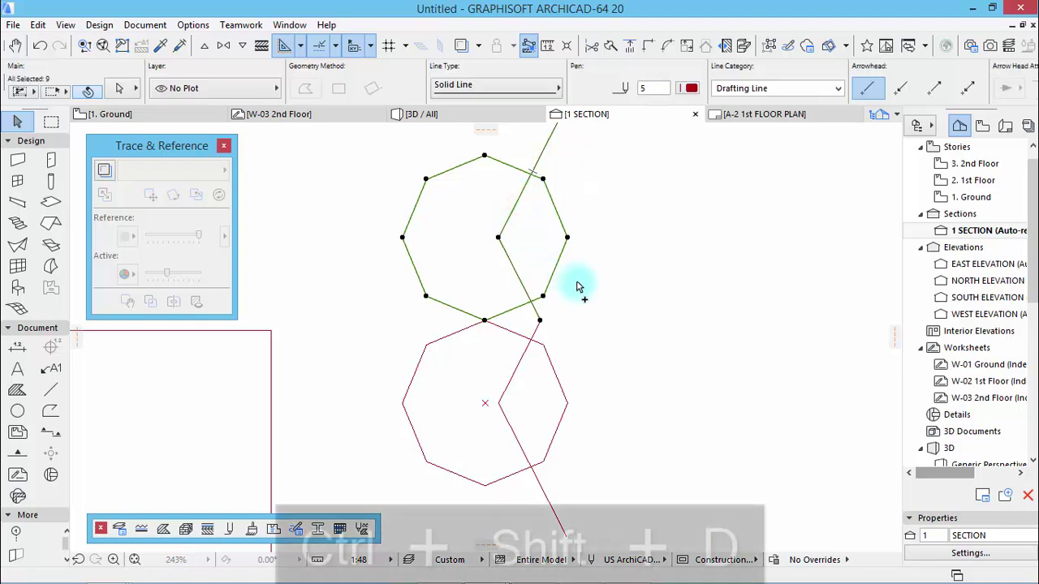
key("ctrl+shift+d")
left_click(484, 155)
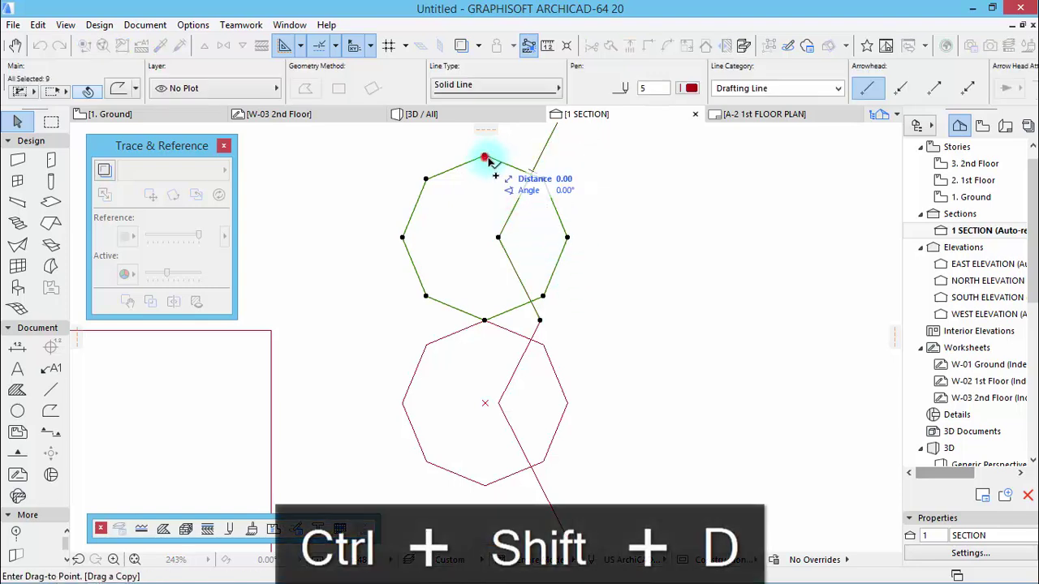
left_click(485, 484)
scroll(563, 422, "down", 3)
scroll(586, 398, "up", 3)
left_click(596, 388)
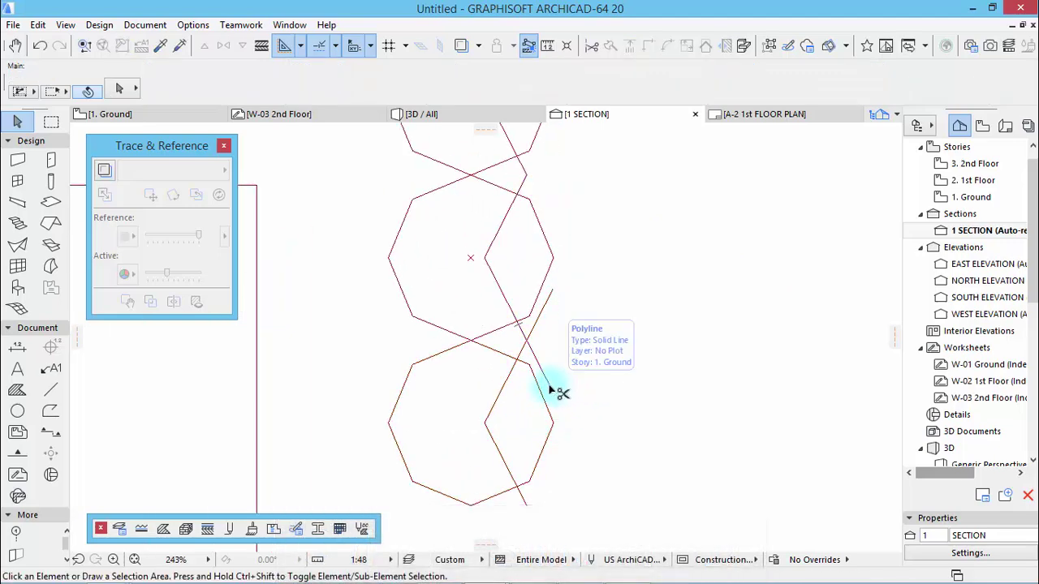
Step: Trim the overhanging line segment, then reselect the upper octagon with its lines
left_click(549, 388, "ctrl")
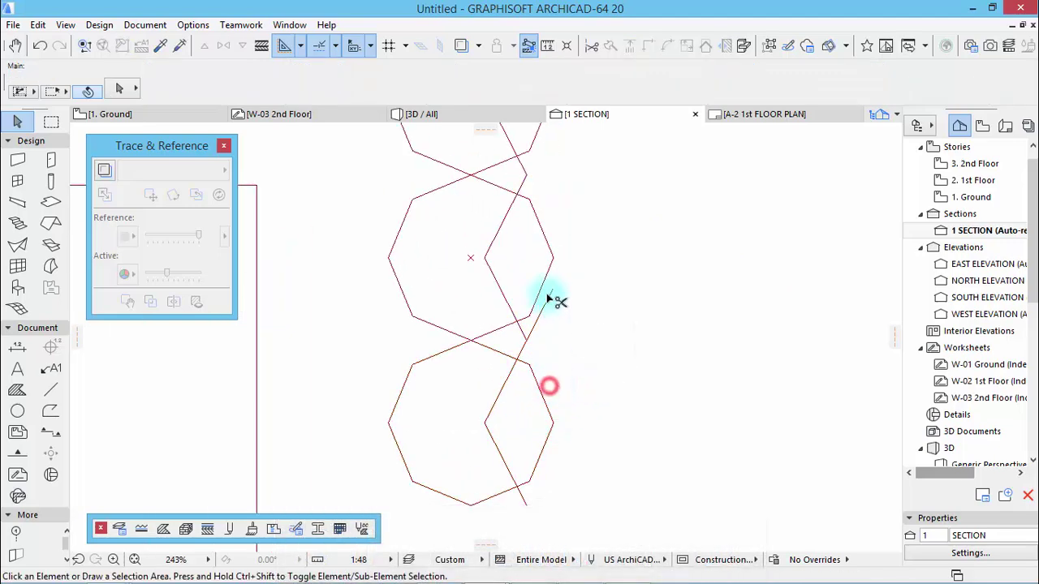
left_click(400, 314)
left_click(650, 530)
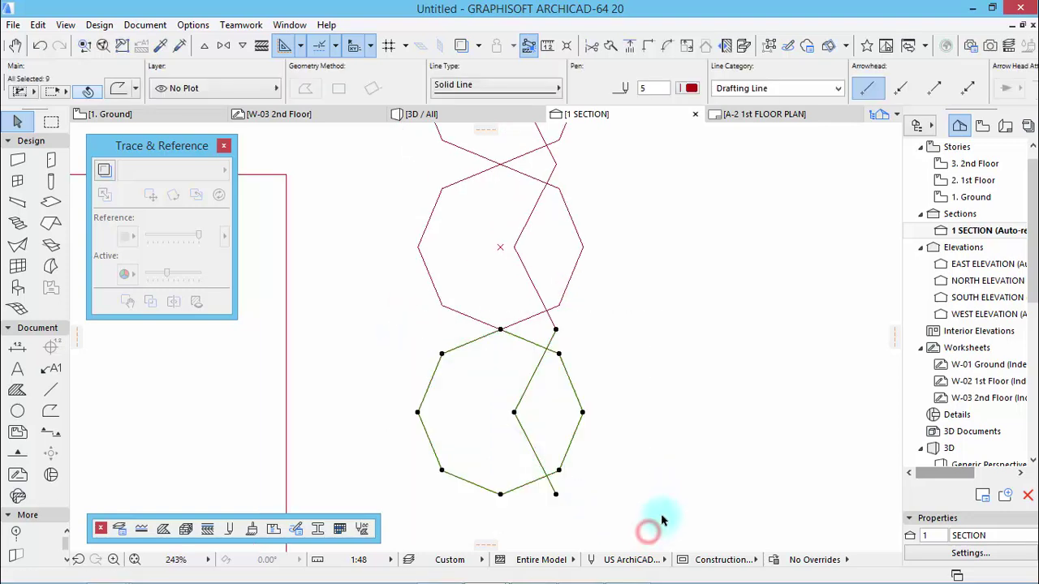
left_click(662, 520)
scroll(641, 225, "down", 2)
scroll(557, 348, "up", 1)
scroll(650, 173, "up", 1)
left_click(412, 162)
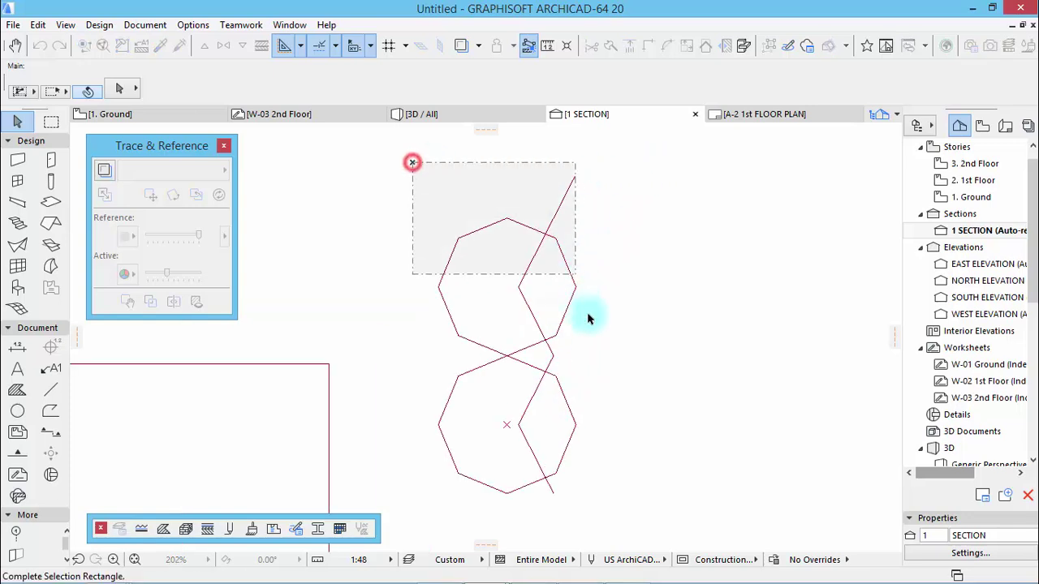
left_click(628, 359)
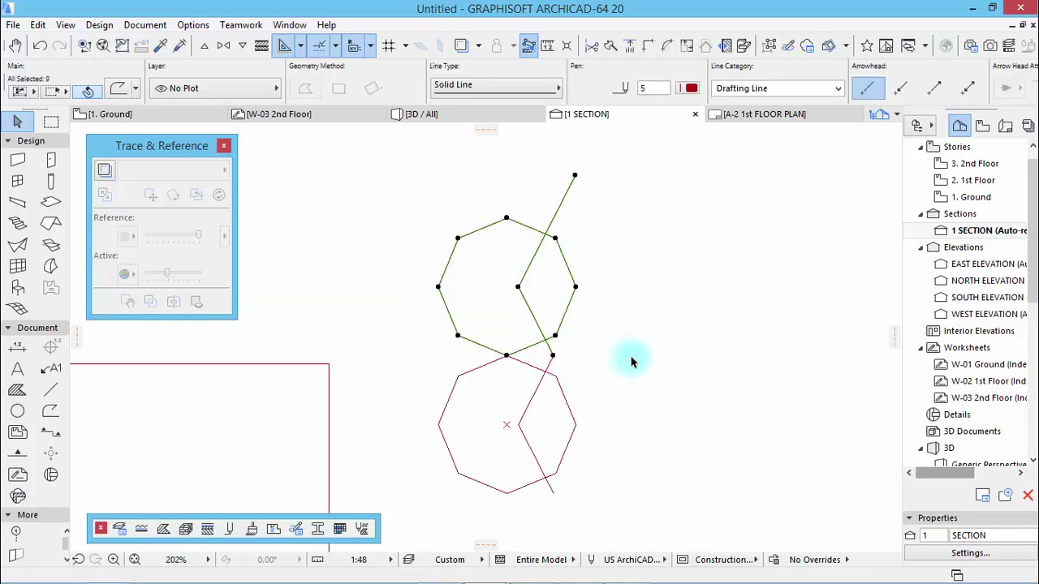
Step: Delete the upper octagon
key("Delete")
scroll(511, 479, "up", 4)
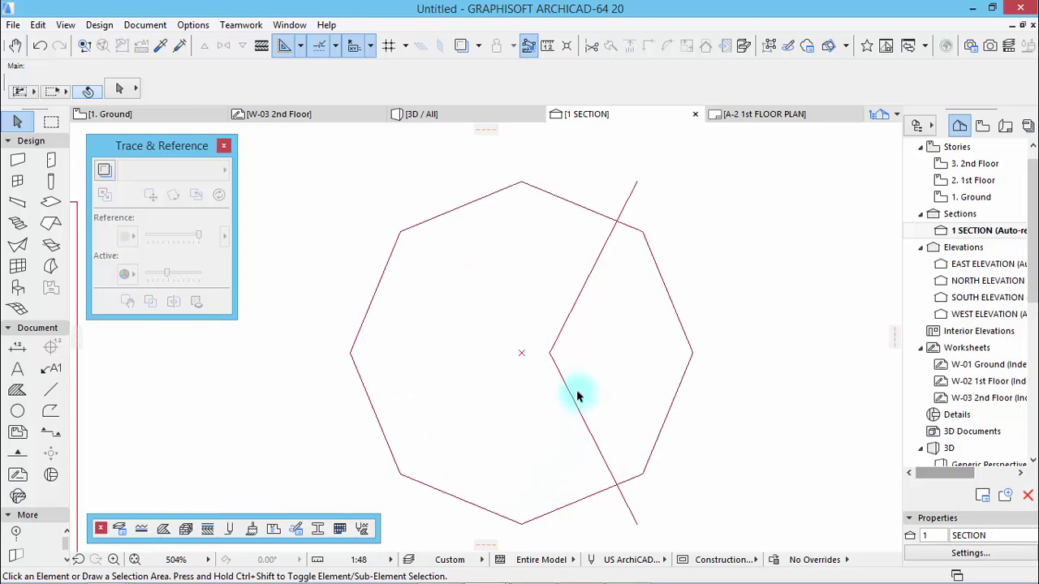
scroll(585, 373, "down", 2)
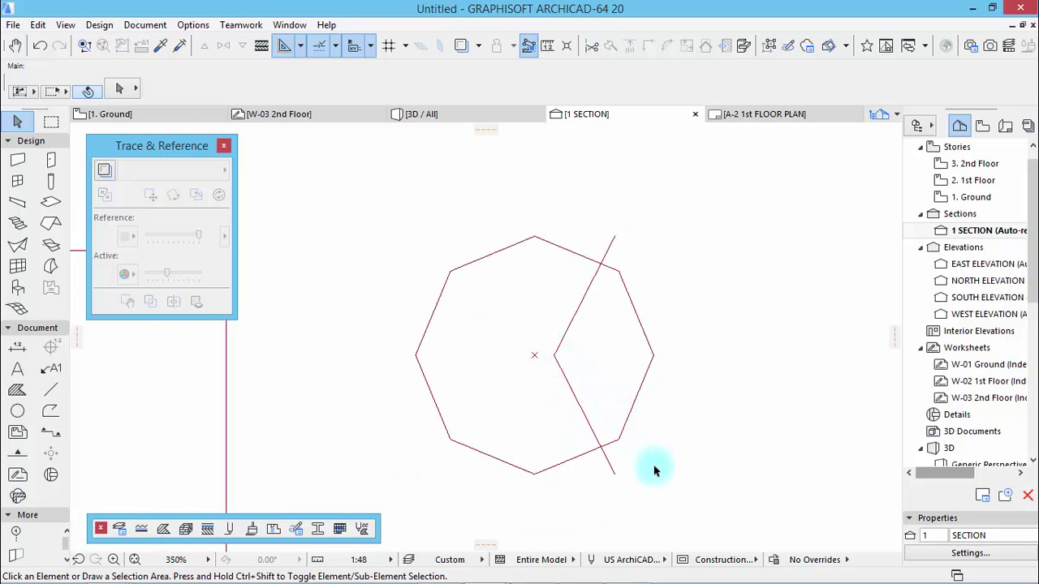
scroll(640, 457, "up", 1)
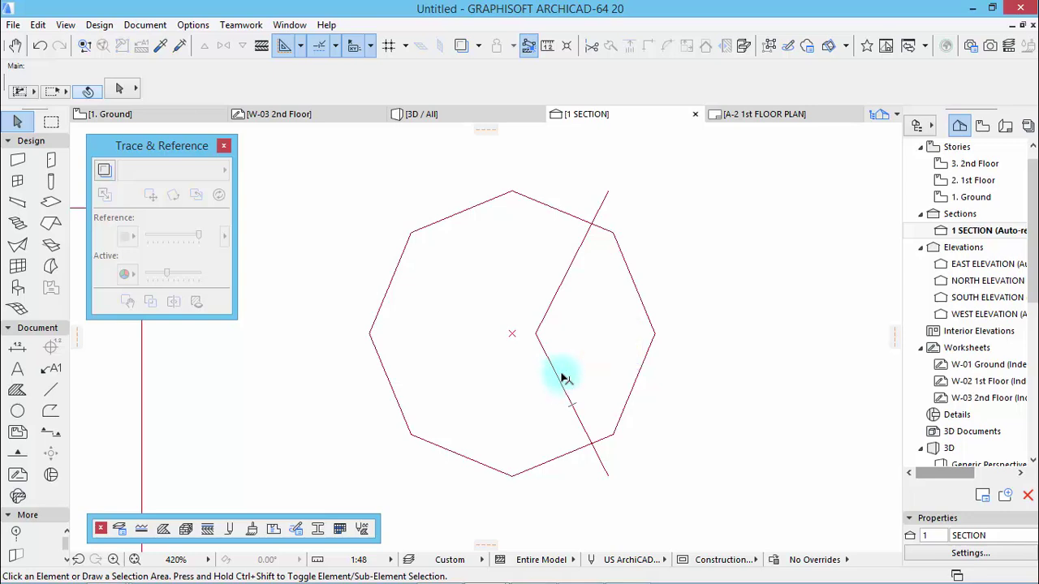
scroll(597, 371, "down", 2)
scroll(740, 350, "up", 1)
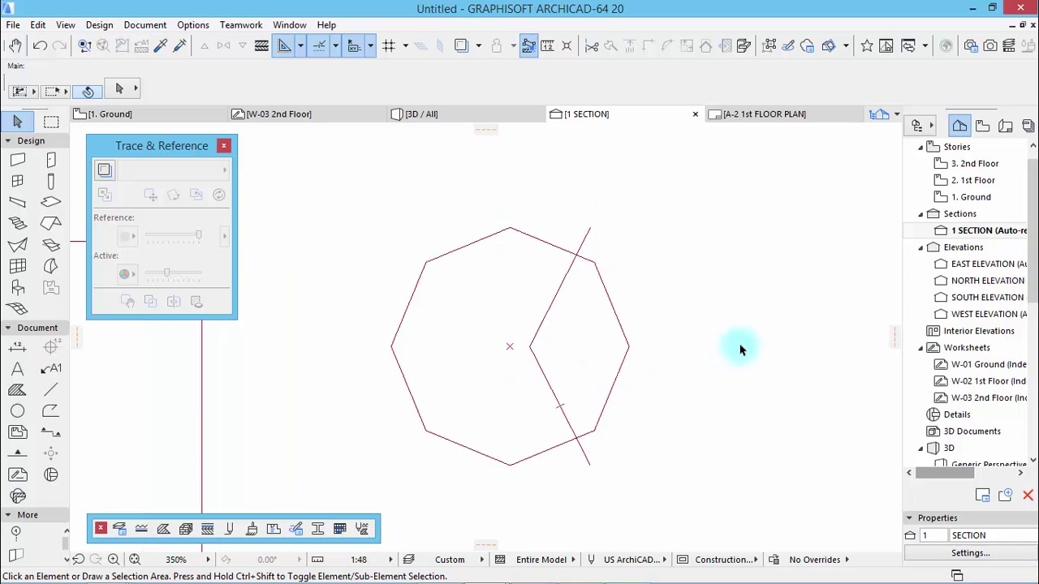
Step: Copy the V polyline and centre point to the right, then delete the original V
left_click(542, 404)
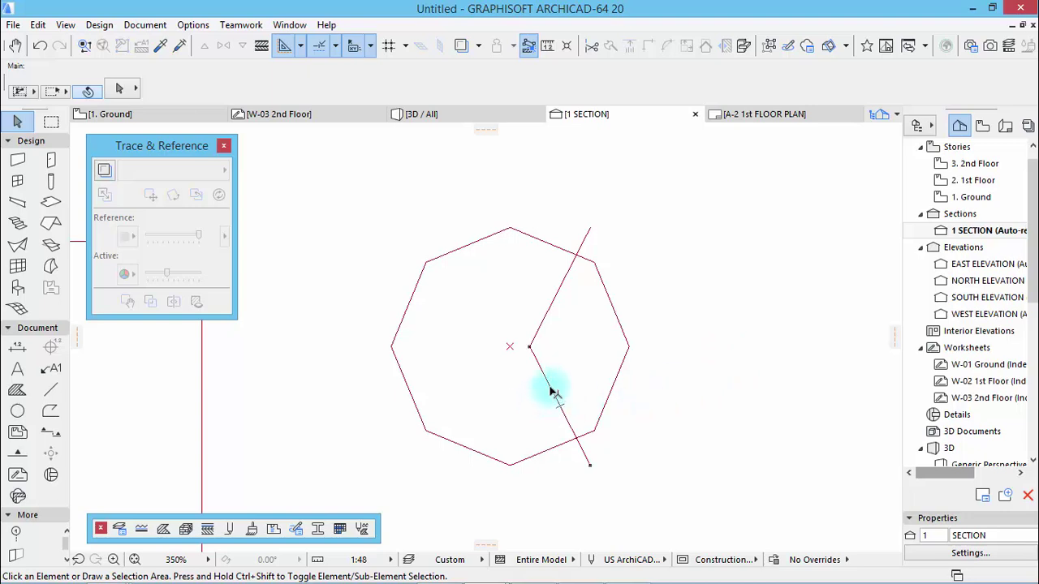
left_click(550, 391)
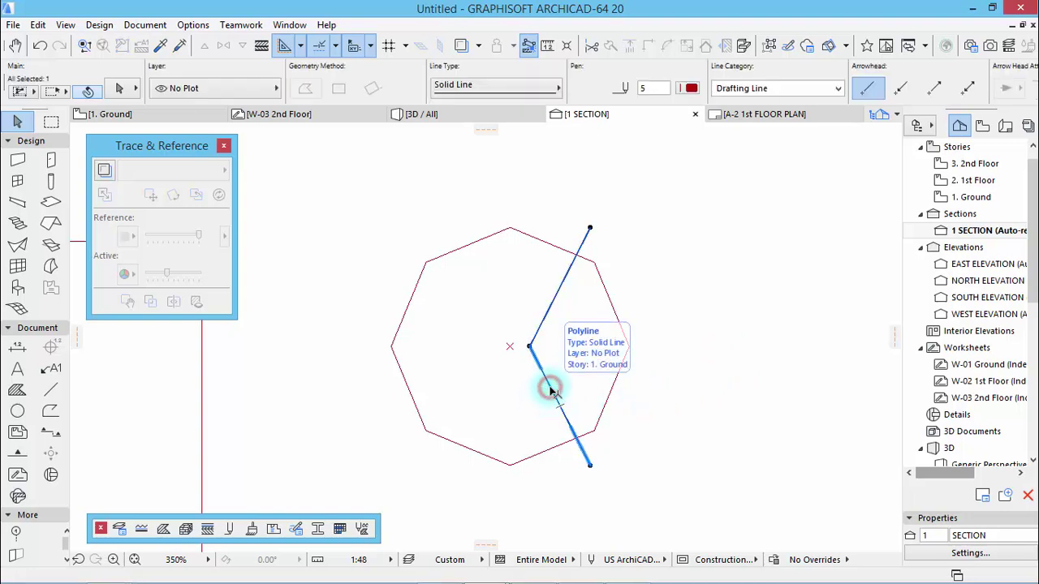
left_click(510, 347, "shift")
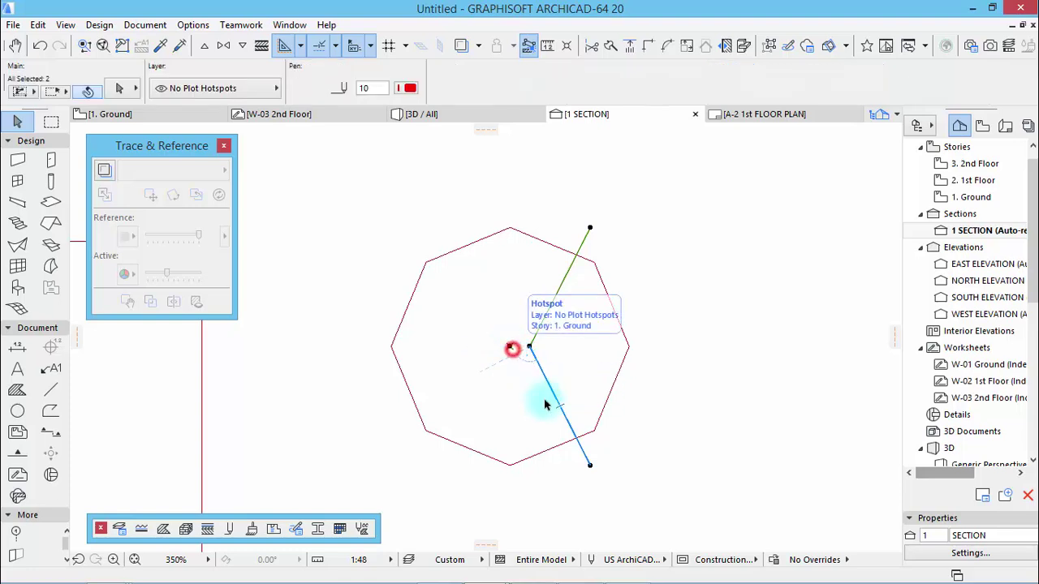
key("ctrl+shift+d")
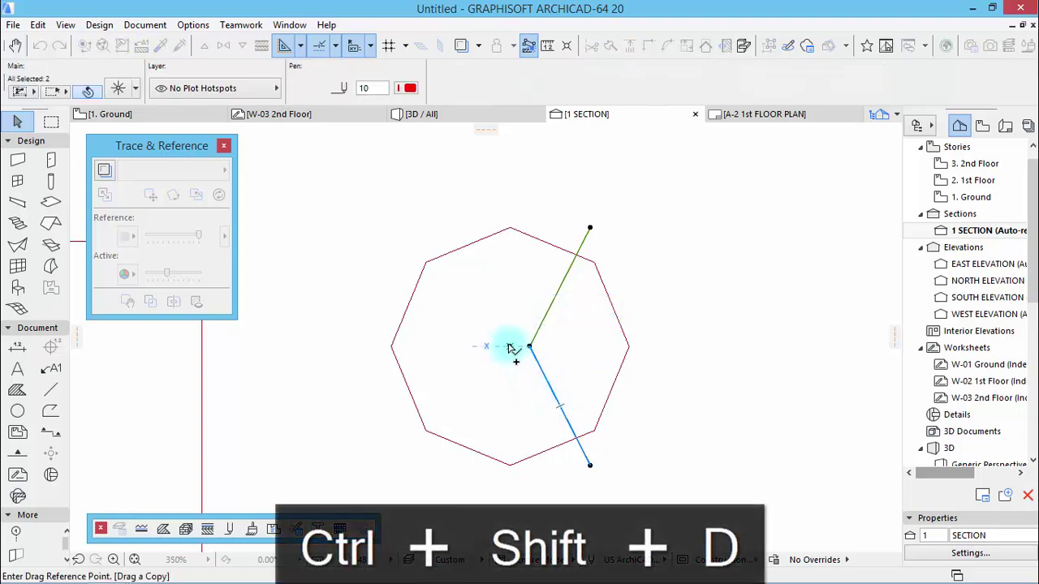
left_click(510, 346)
left_click(812, 345)
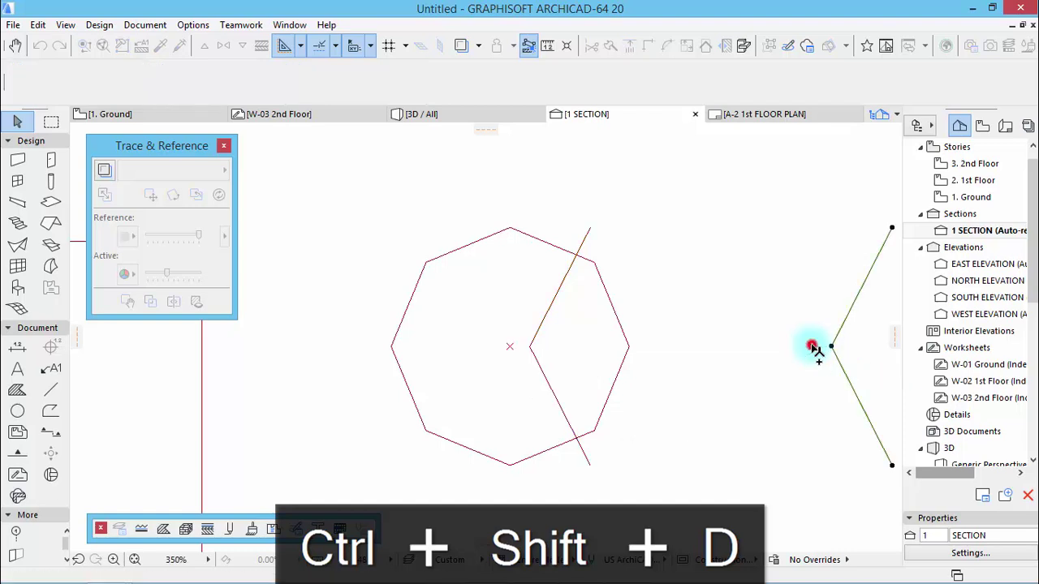
left_click(776, 402)
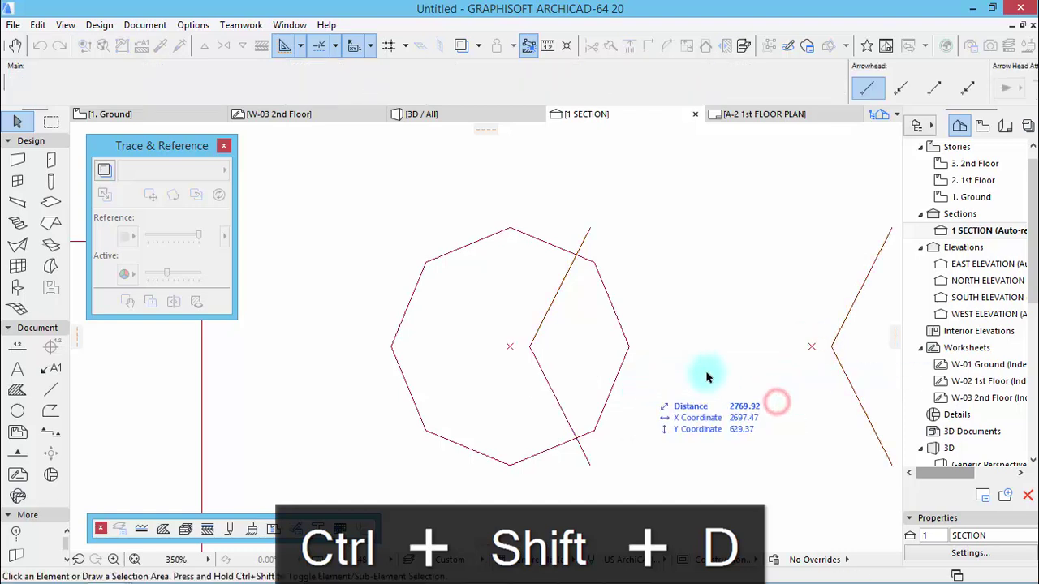
left_click(537, 331)
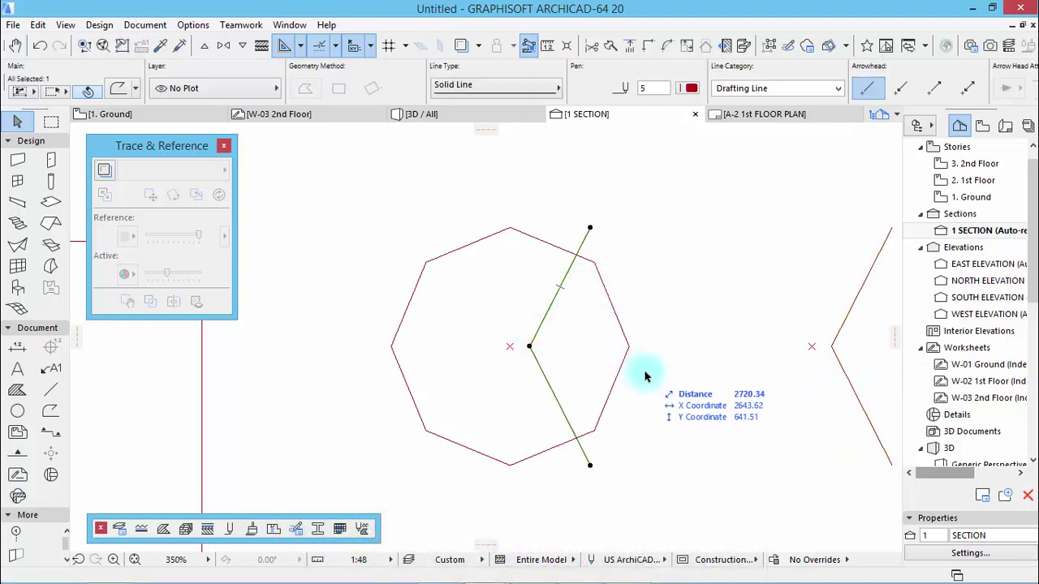
key("Delete")
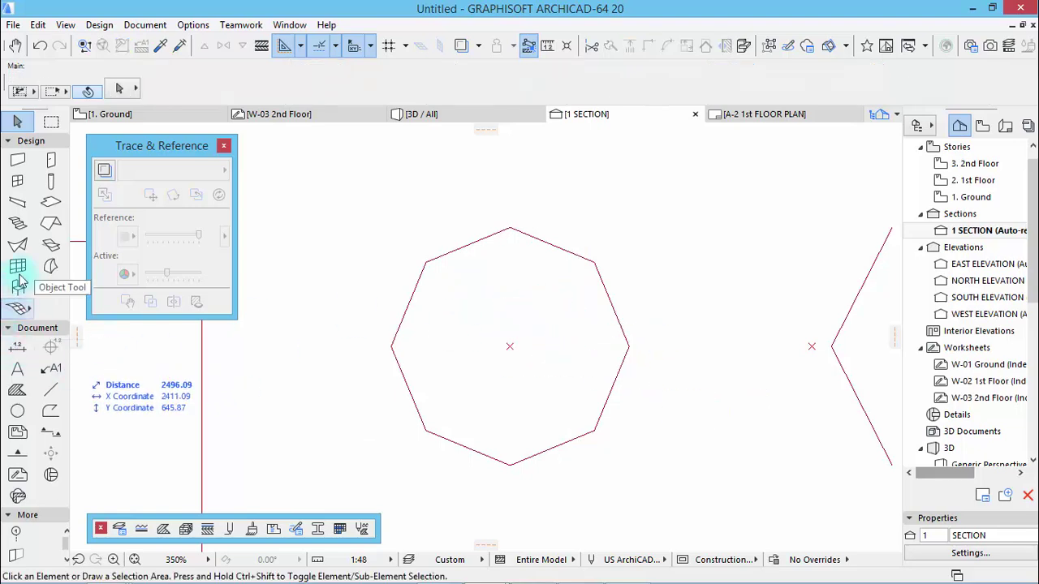
Step: Set the Morph defaults to override the surface with Stucco: Brown
left_click(49, 267)
left_click(118, 89)
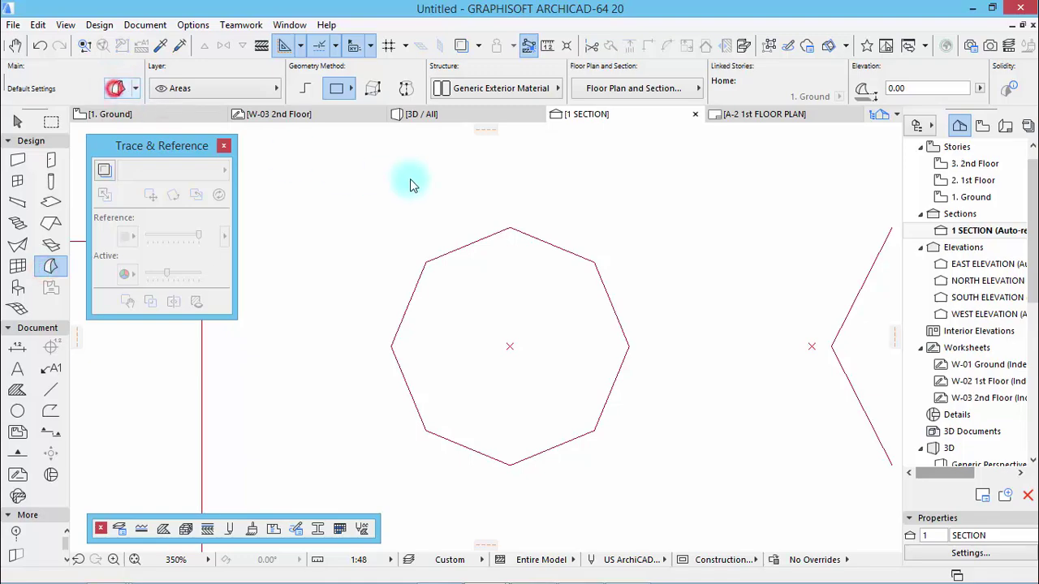
left_click(378, 327)
left_click(441, 327)
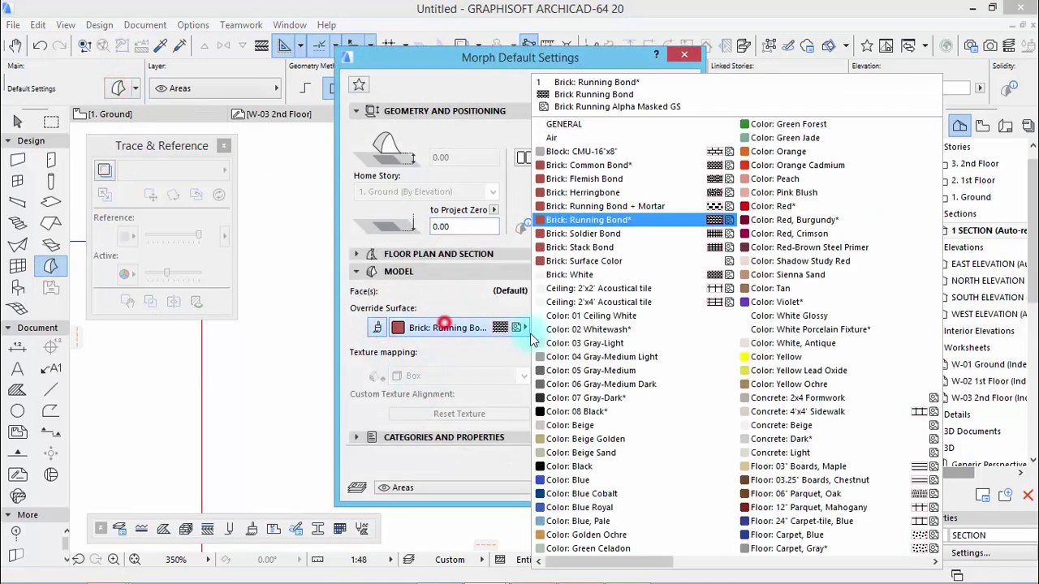
scroll(707, 438, "down", 10)
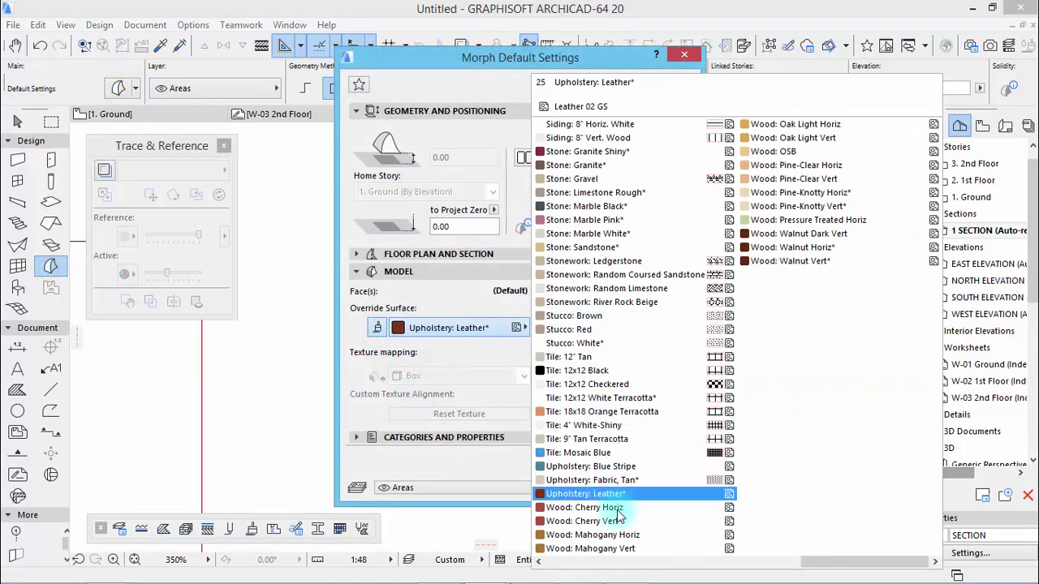
left_click(598, 318)
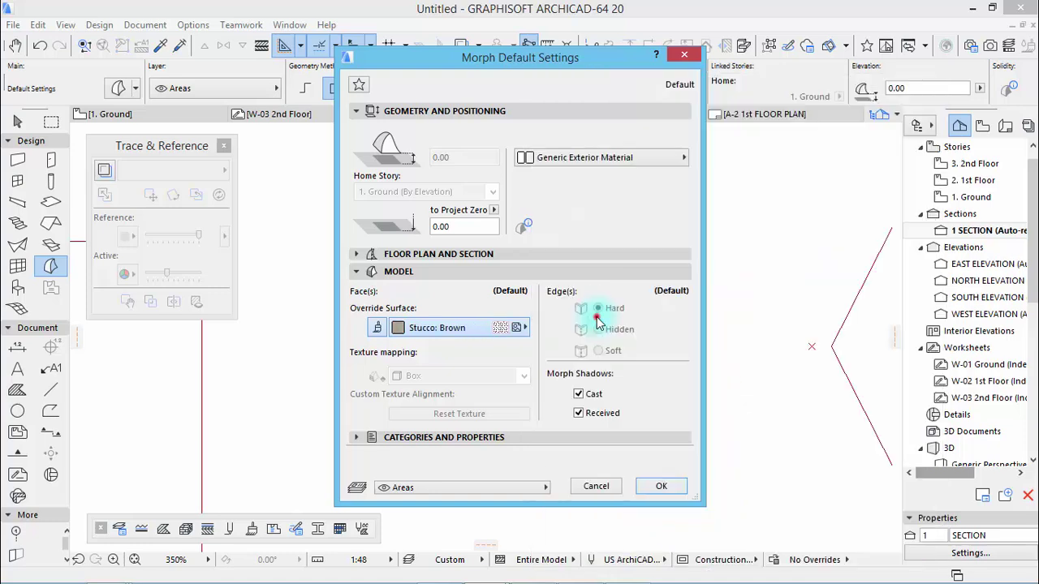
left_click(660, 485)
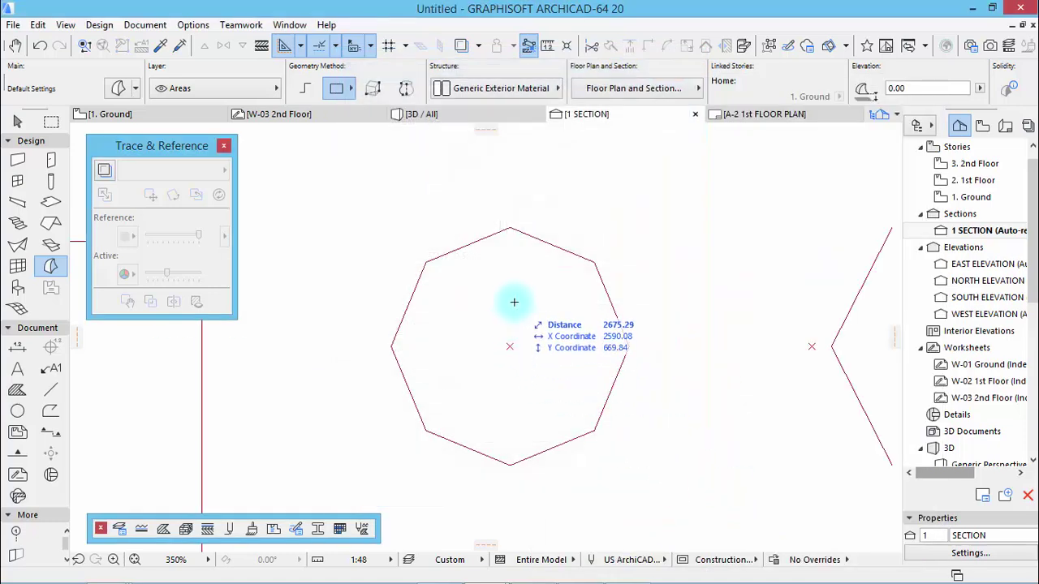
Step: Fill the octagon with a morph and drop a copy exactly over it
left_click(514, 301)
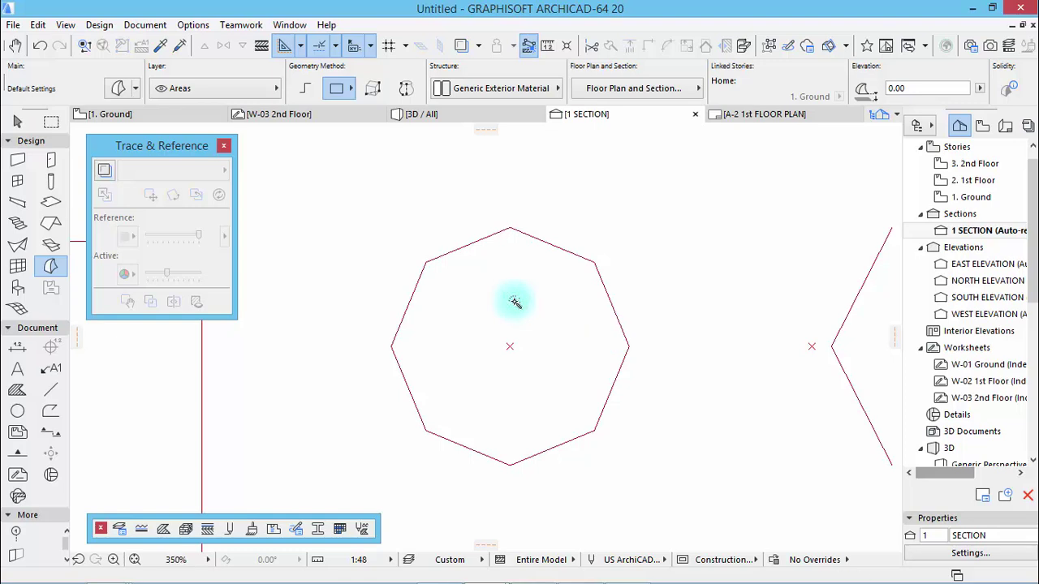
left_click(512, 301)
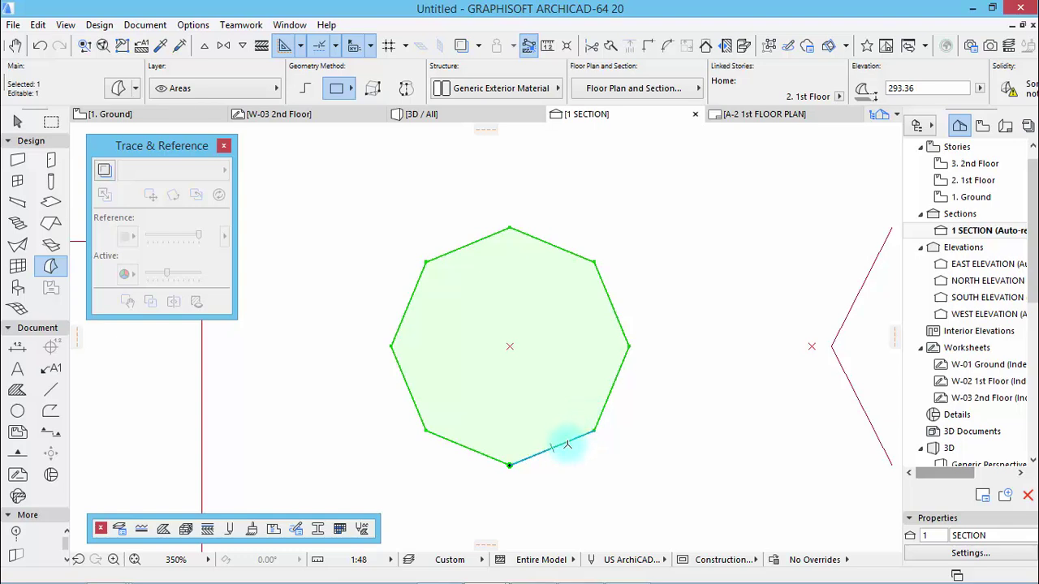
key("ctrl+shift+d")
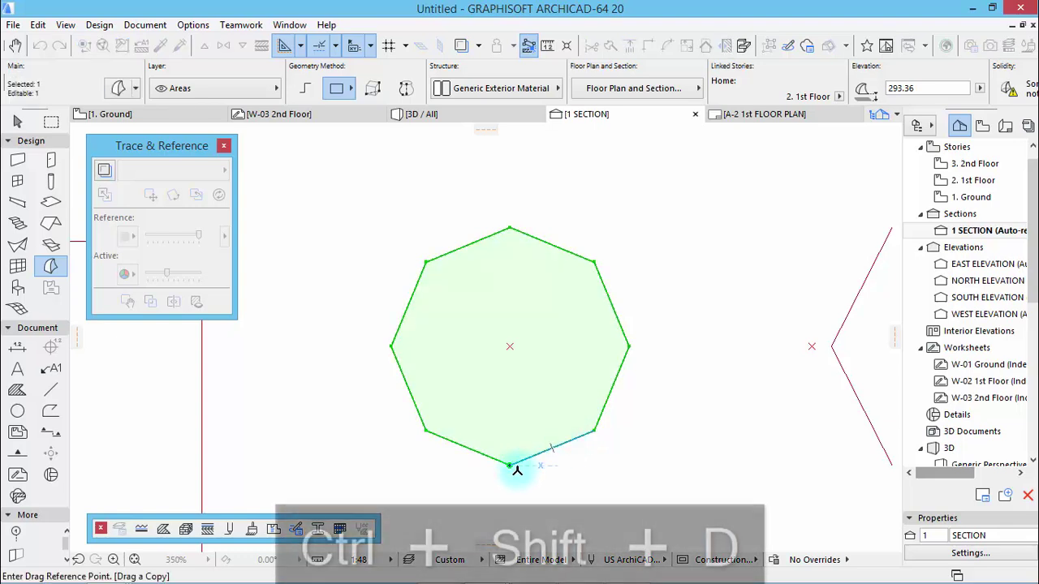
left_click(509, 460)
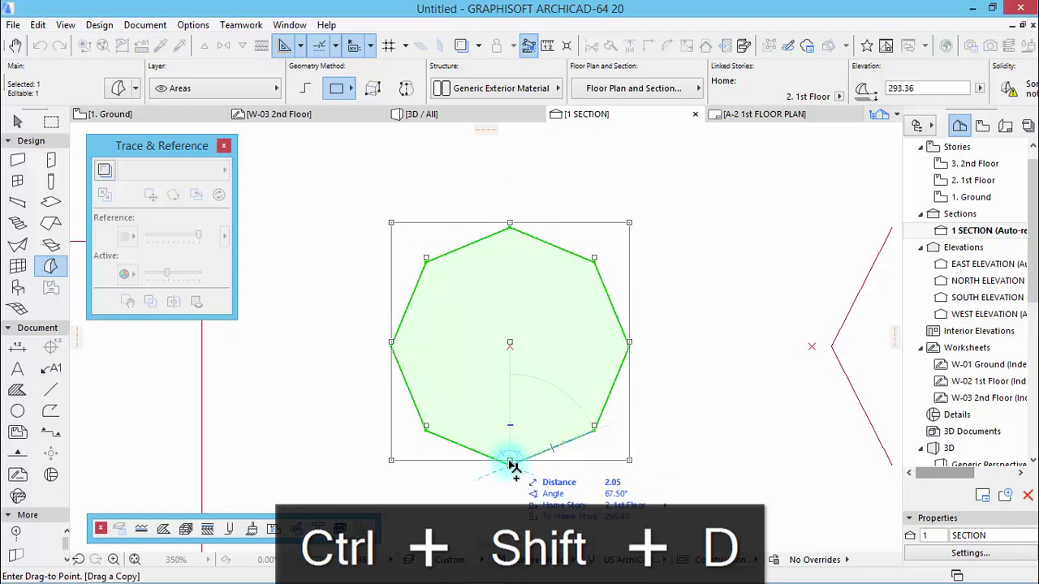
left_click(509, 461)
Step: Offset the octagon morph's outline by 1.5
left_click(551, 447)
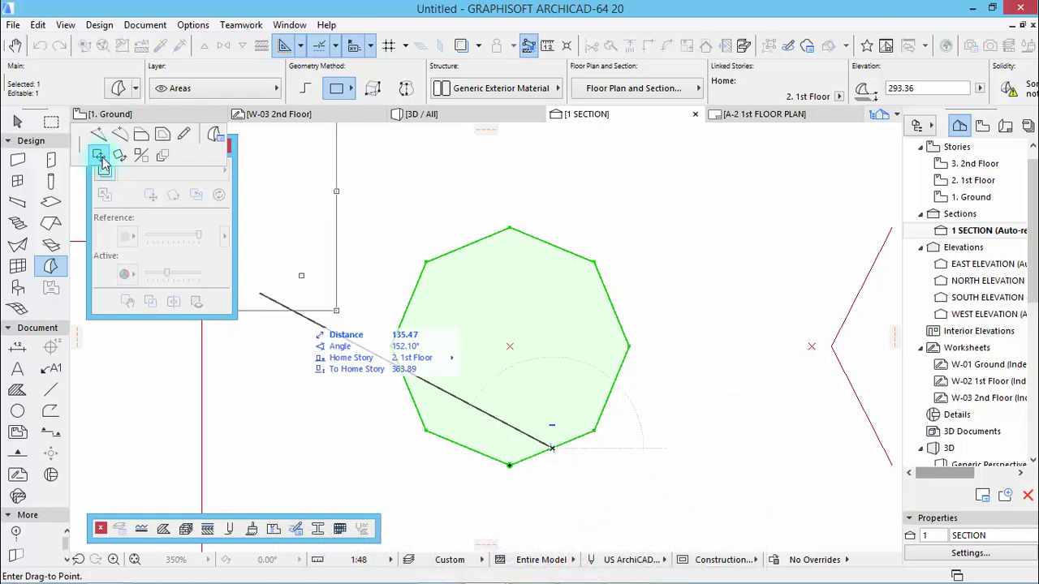
left_click(163, 135)
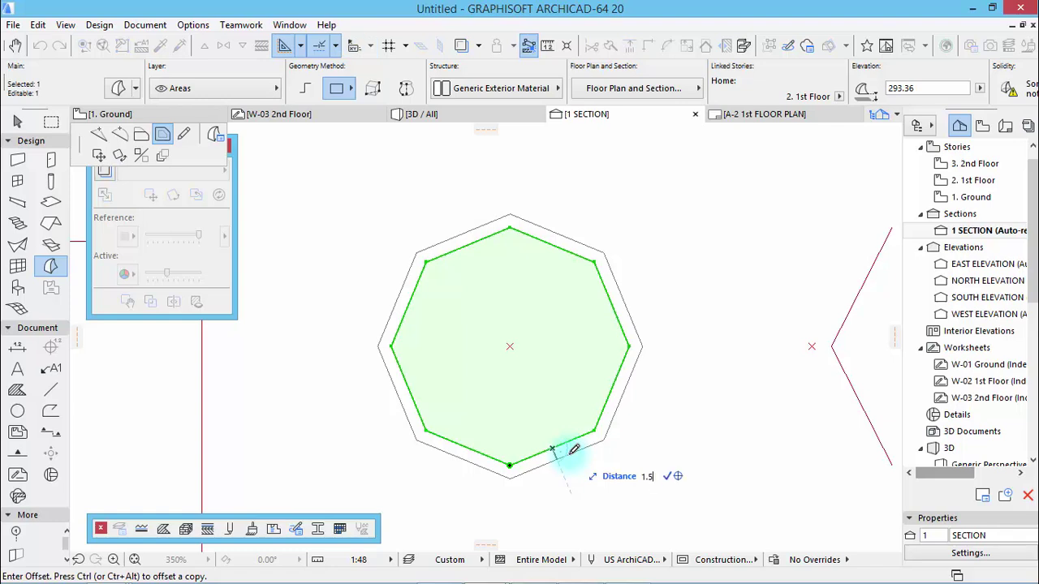
left_click(555, 448)
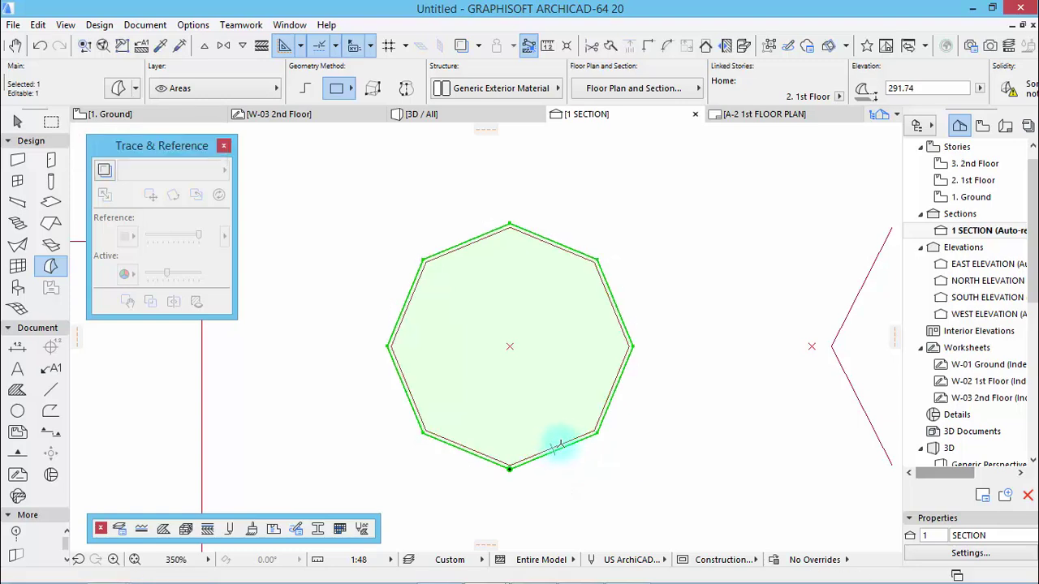
scroll(559, 444, "up", 3)
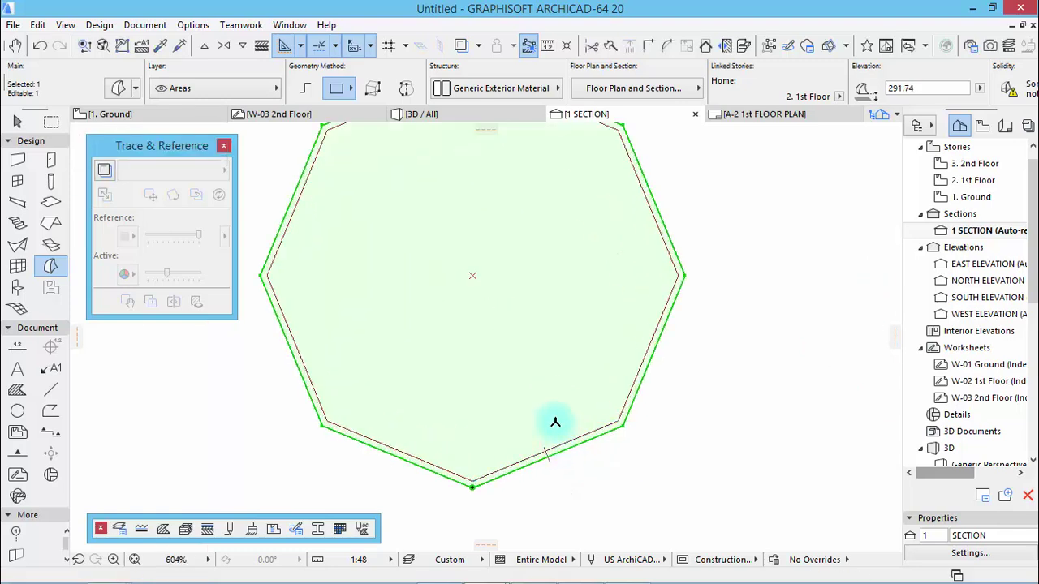
Step: Offset all edges of the octagon polygon by 1
left_click(475, 481, "shift")
left_click(514, 463)
left_click(654, 301)
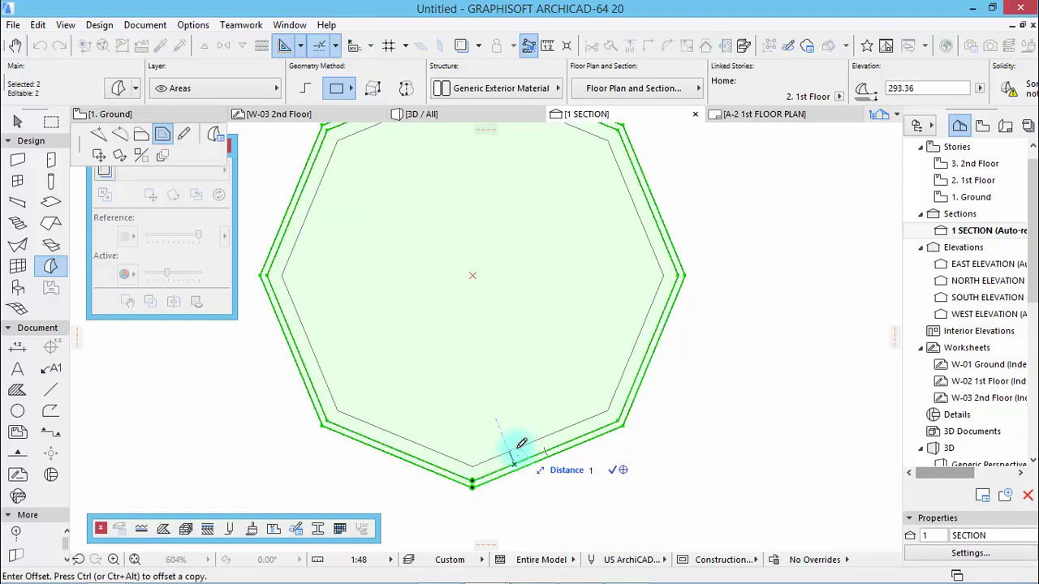
left_click(519, 445)
left_click(579, 496)
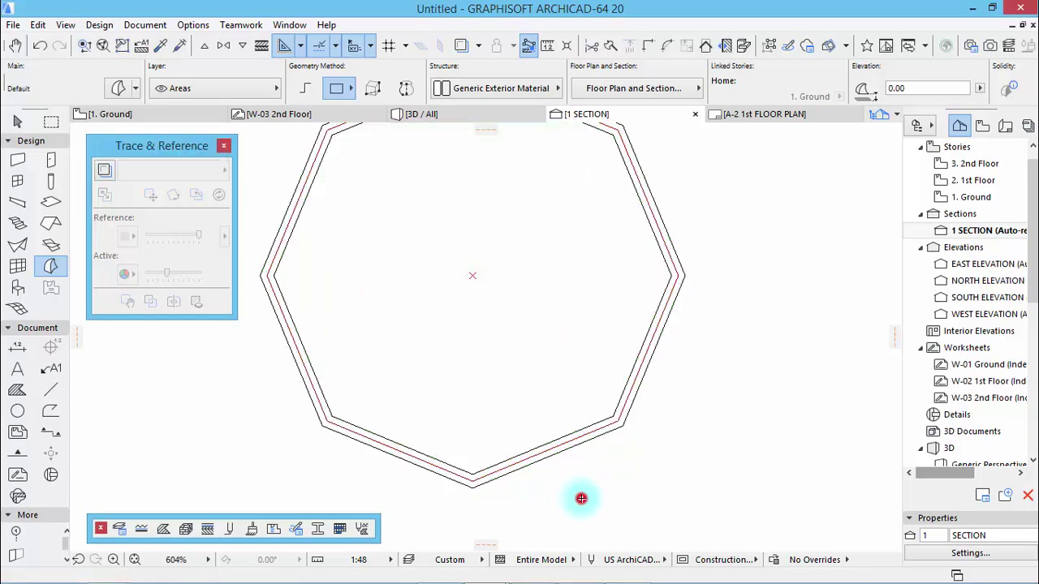
Step: Look over the other drawing shape options without changing them
scroll(503, 439, "down", 2)
scroll(369, 366, "down", 2)
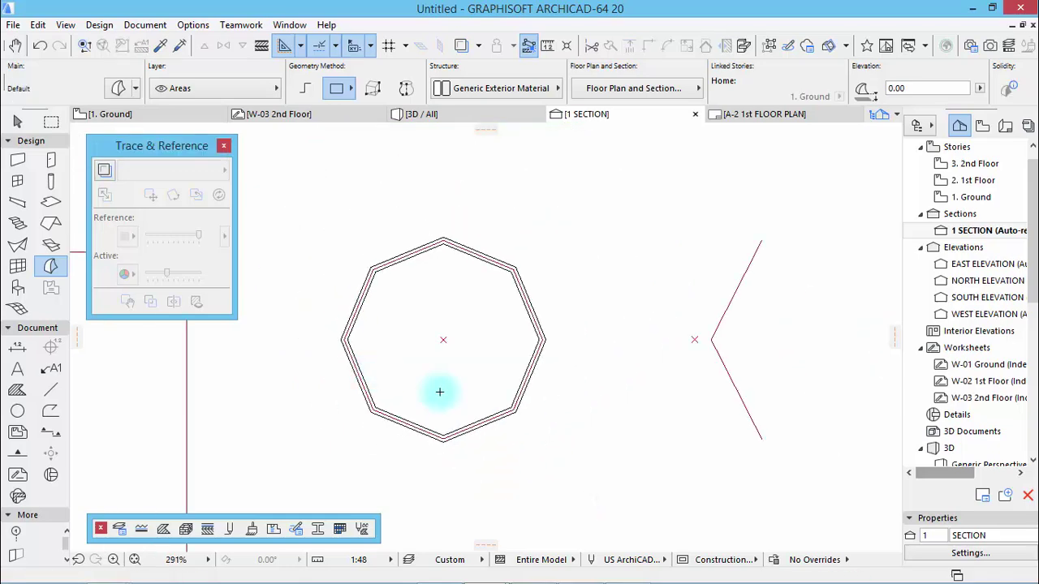
scroll(849, 400, "up", 1)
scroll(849, 400, "up", 1)
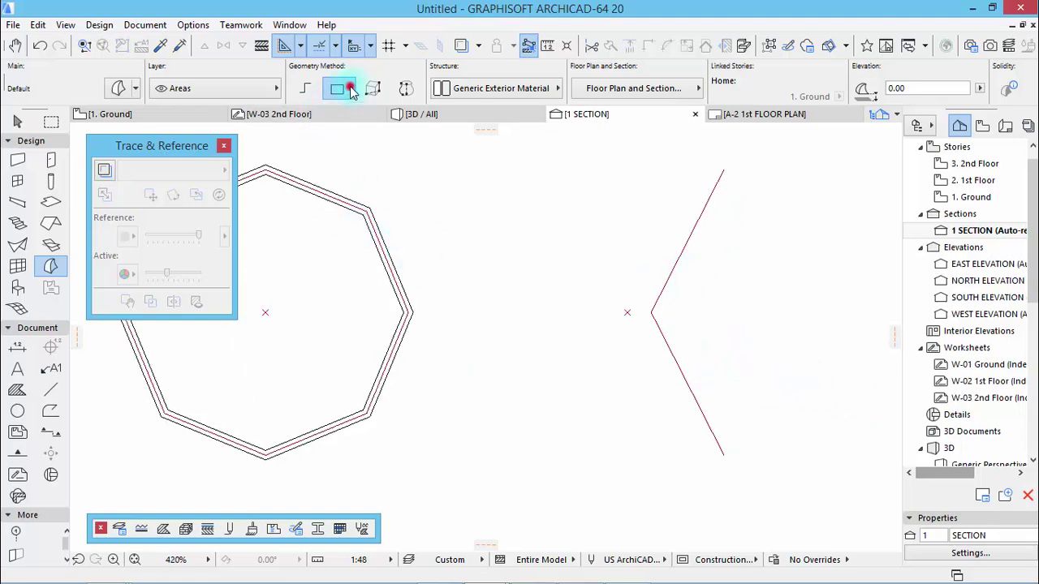
left_click(351, 89)
left_click(361, 90)
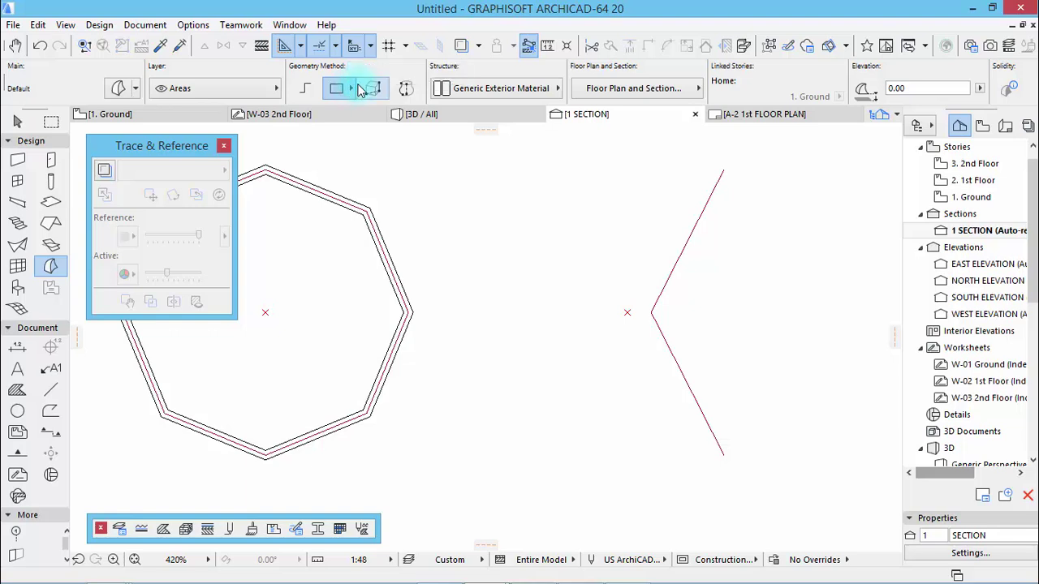
Step: Draw a rotated-rectangle polyline band from the V's vertex along the upper arm
scroll(255, 292, "up", 1)
left_click(51, 410)
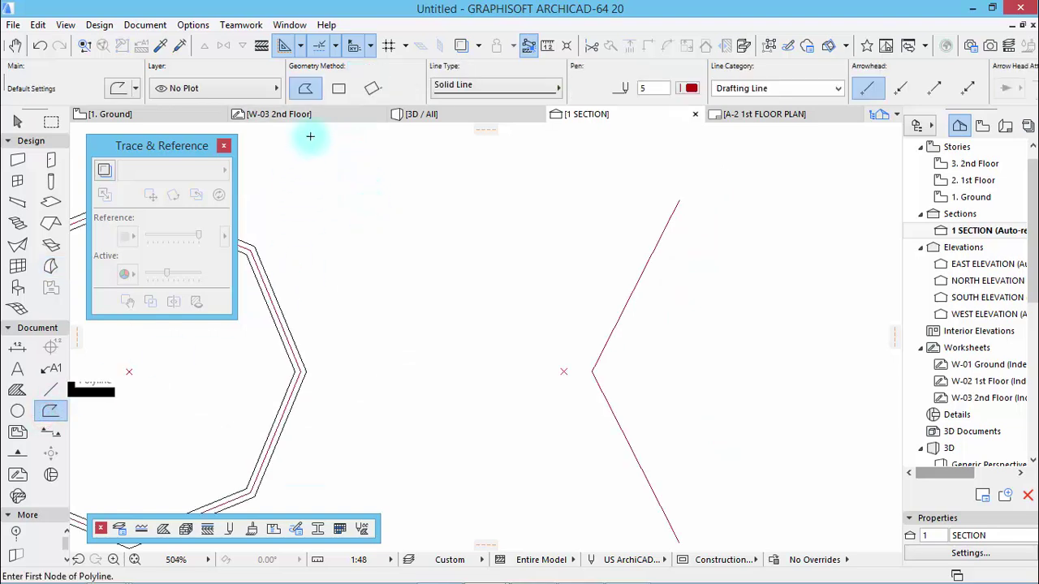
left_click(371, 88)
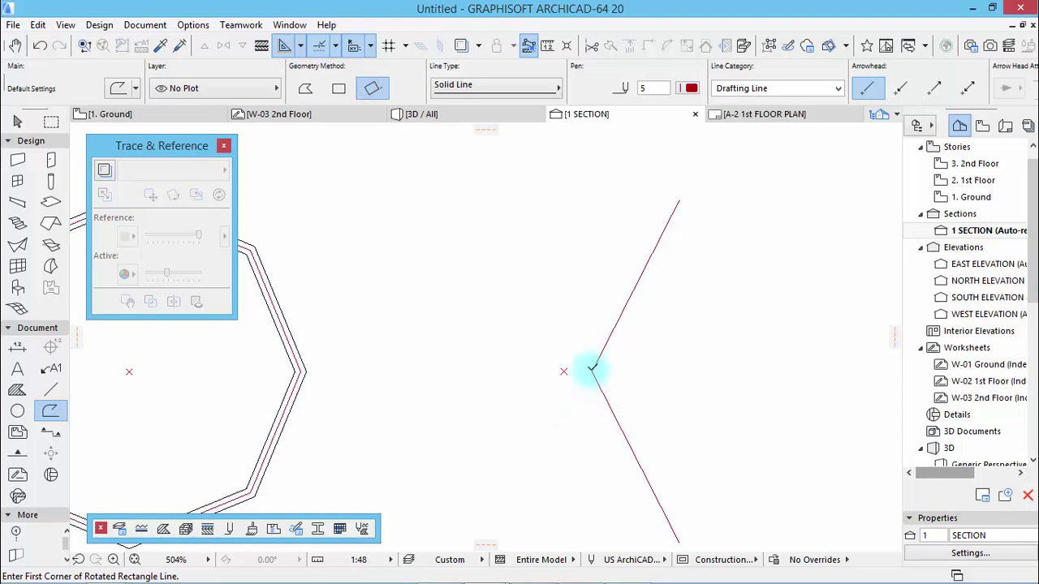
left_click(592, 370)
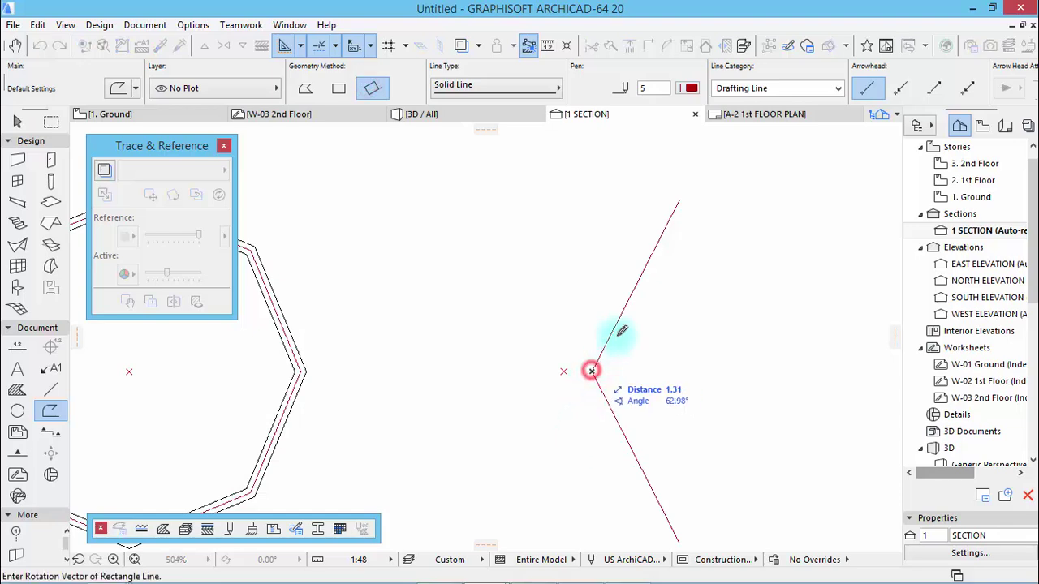
left_click(684, 197)
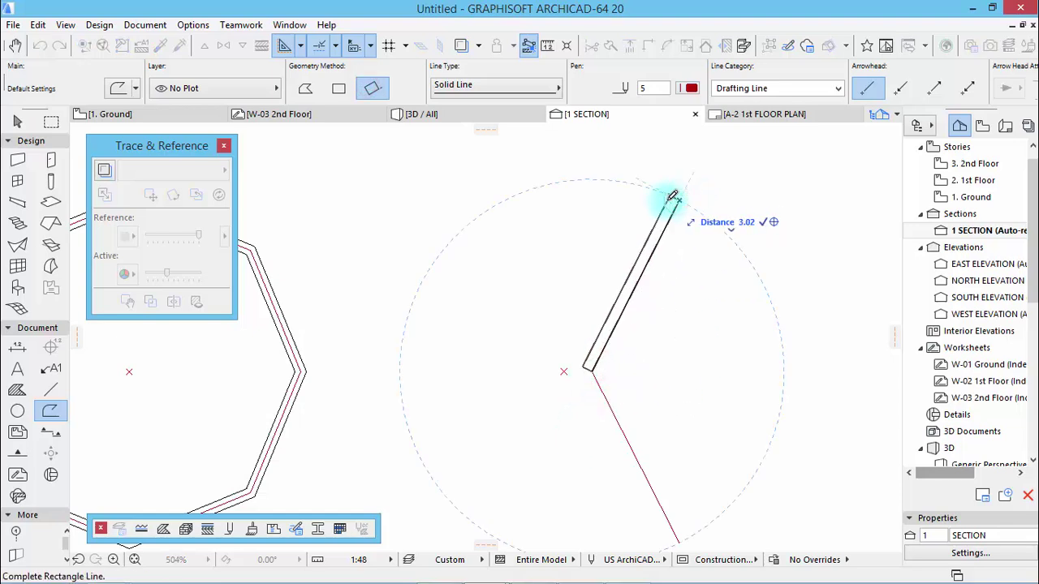
left_click(672, 197)
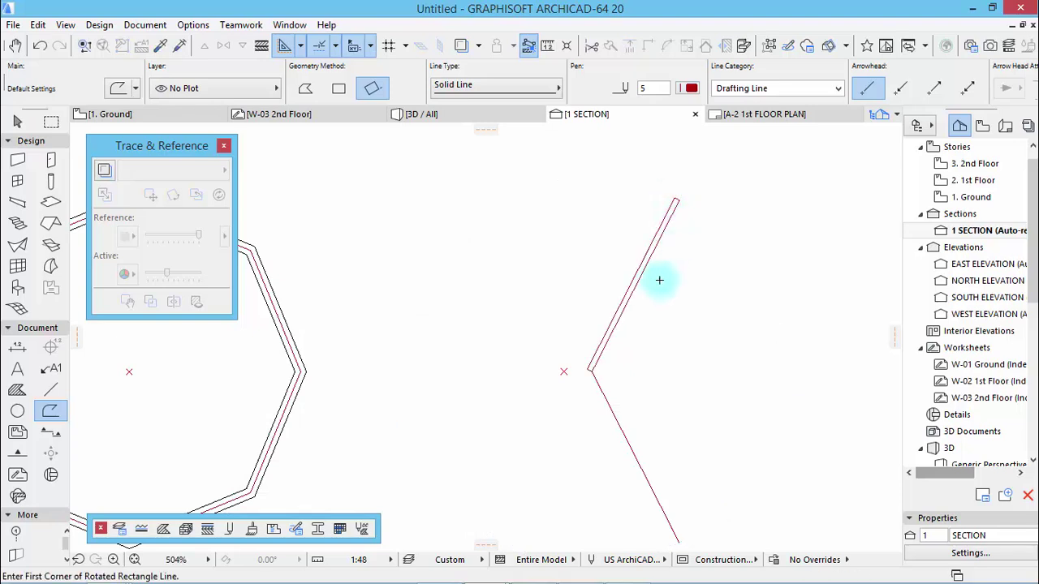
Step: Cancel a stray rectangle and redraw the upper arm's band from its top end
left_click(592, 370)
left_click(637, 288)
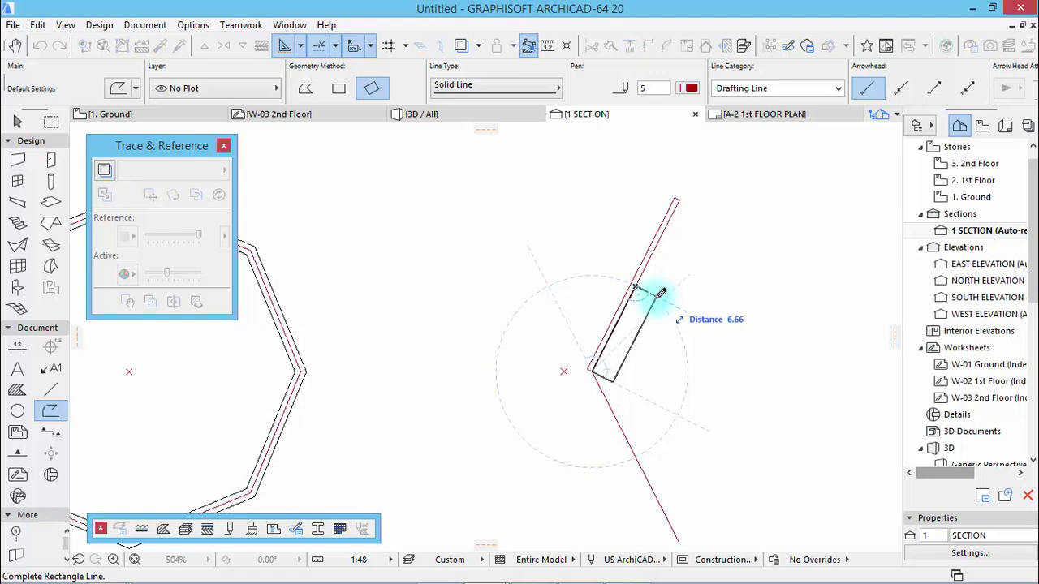
key("Escape")
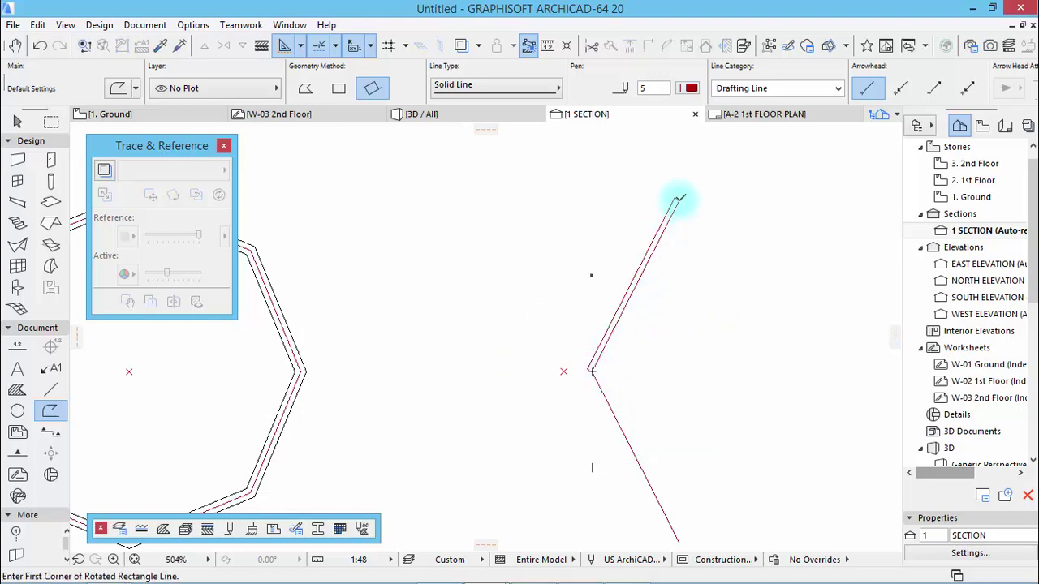
left_click(678, 198)
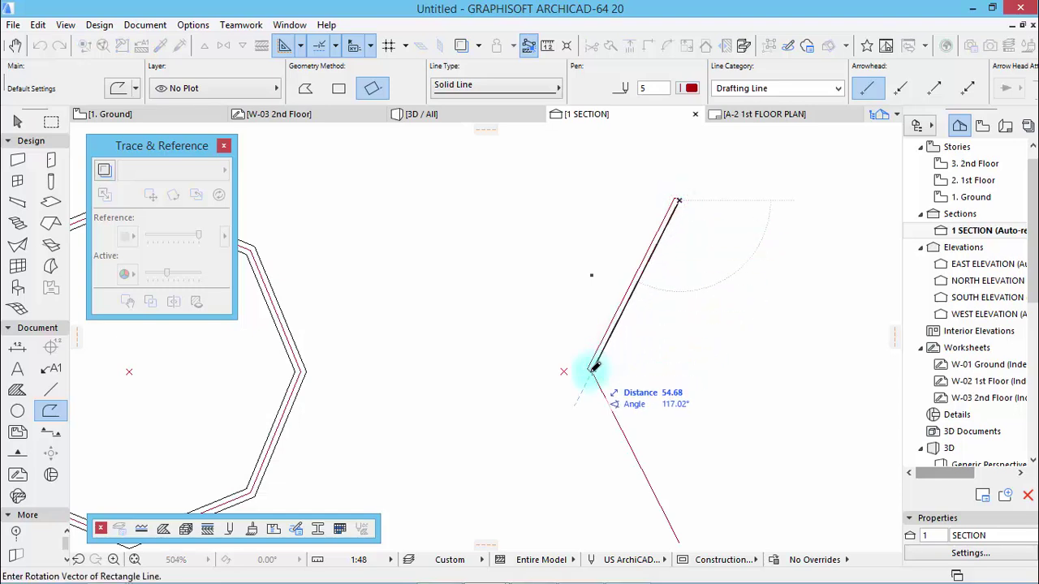
left_click(592, 370)
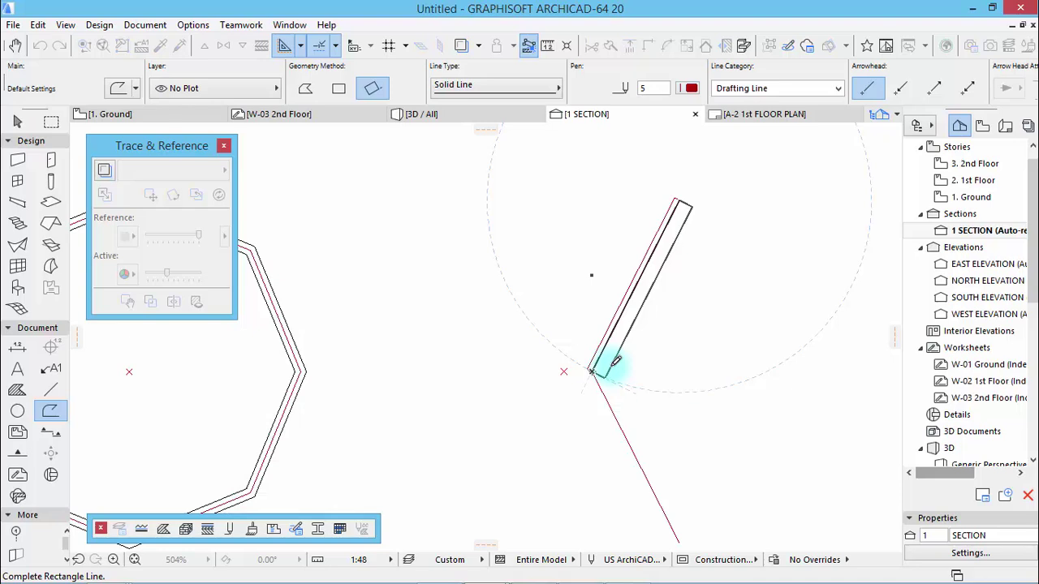
left_click(610, 365)
scroll(536, 296, "down", 2)
scroll(623, 459, "up", 3)
Step: Trace the lower arm with two 1.5-wide rotated rectangles between vertex and arm end
left_click(614, 442)
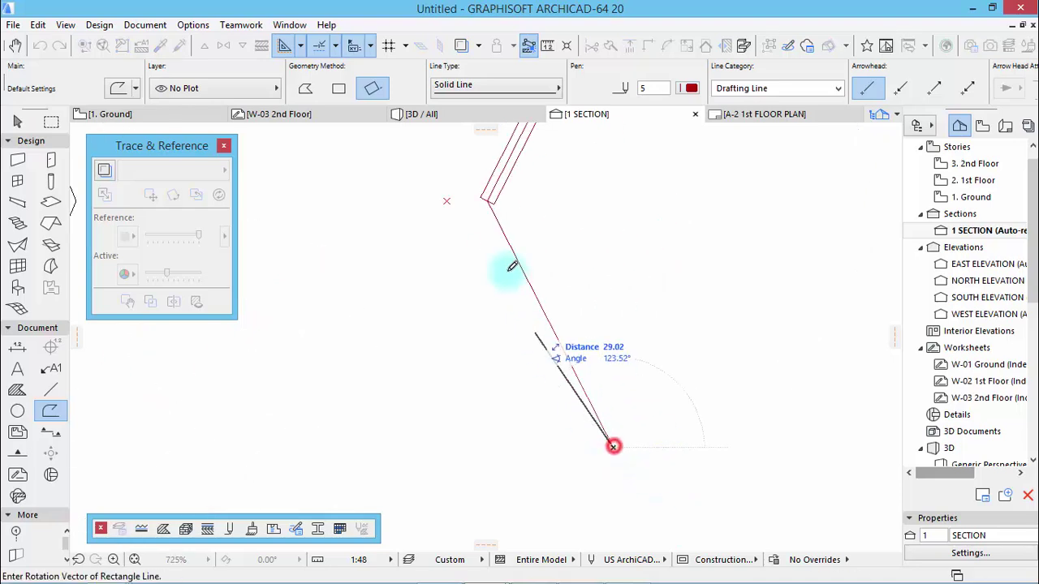
scroll(487, 206, "up", 4)
left_click(491, 170)
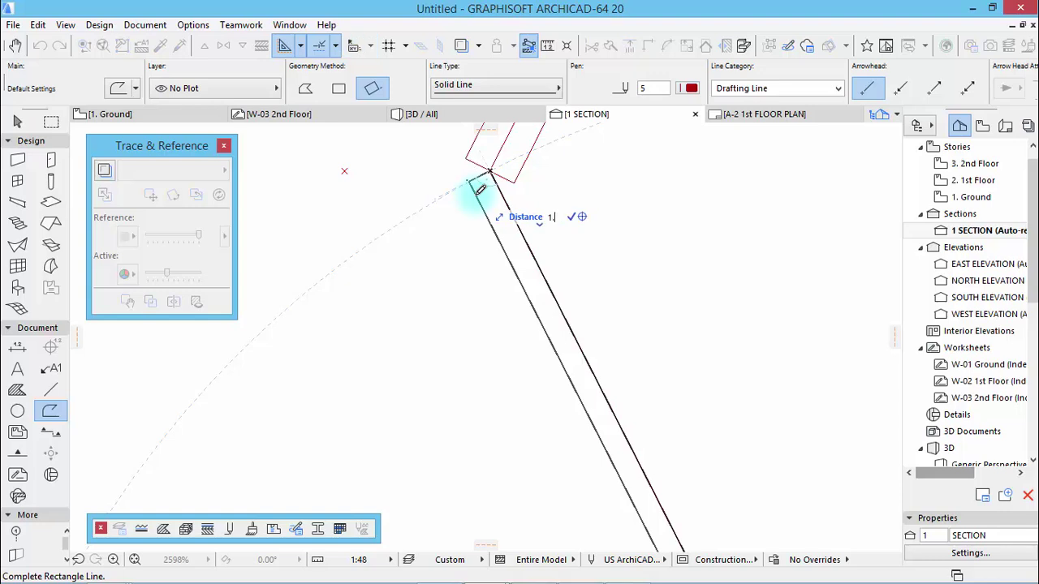
type("1.5")
key("Return")
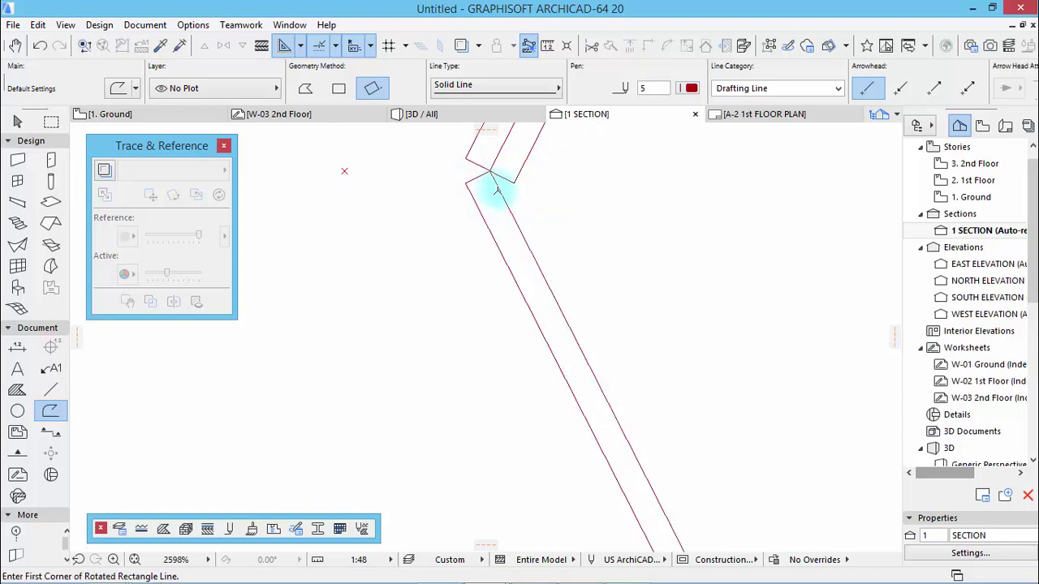
left_click(488, 169)
scroll(490, 173, "down", 3)
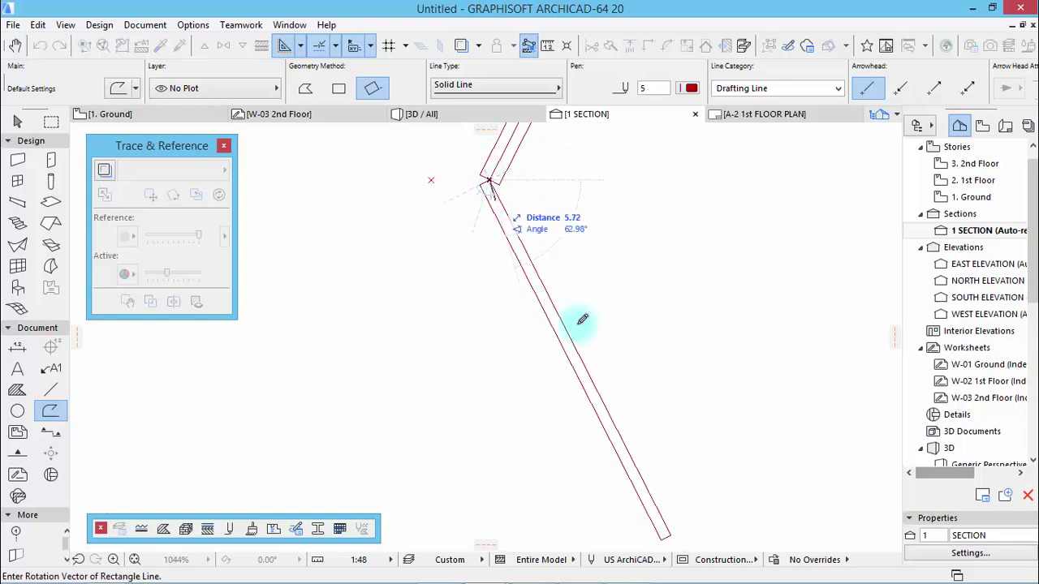
left_click(670, 534)
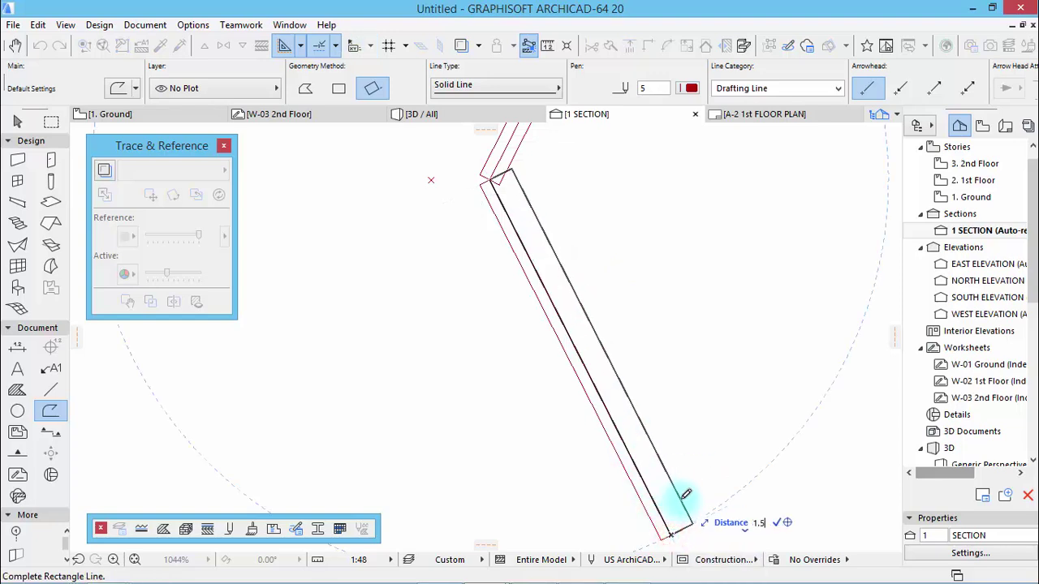
type("1.5")
key("Return")
scroll(462, 365, "down", 2)
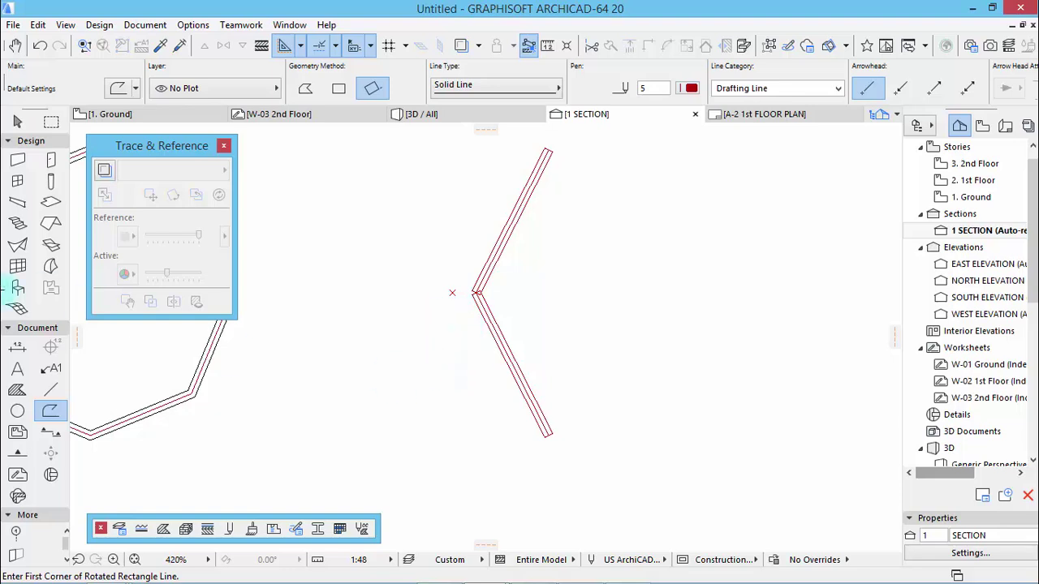
Step: Set the Morph tool to the freeform polygon method
left_click(51, 267)
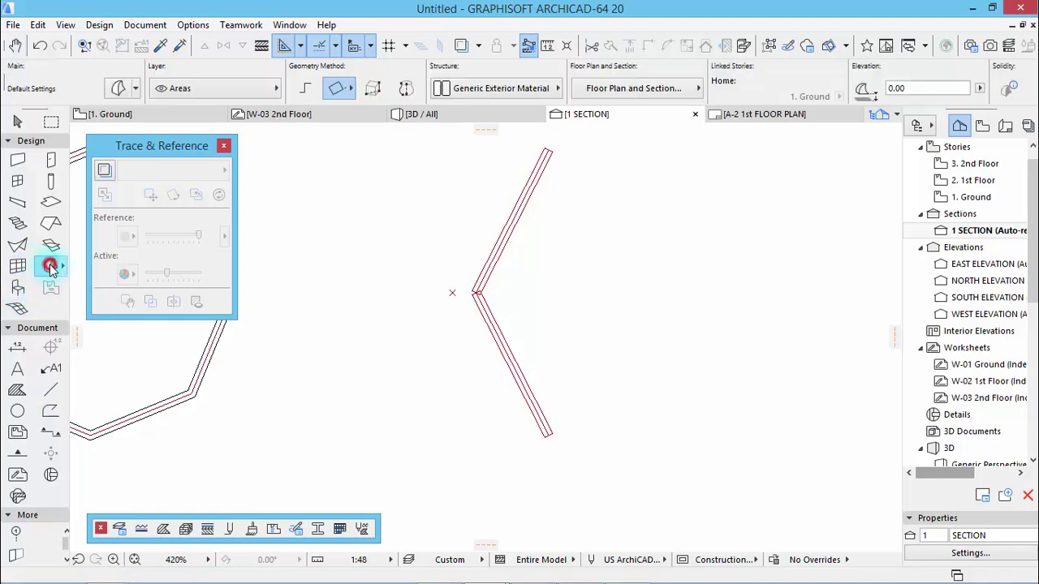
left_click(129, 95)
key("Escape")
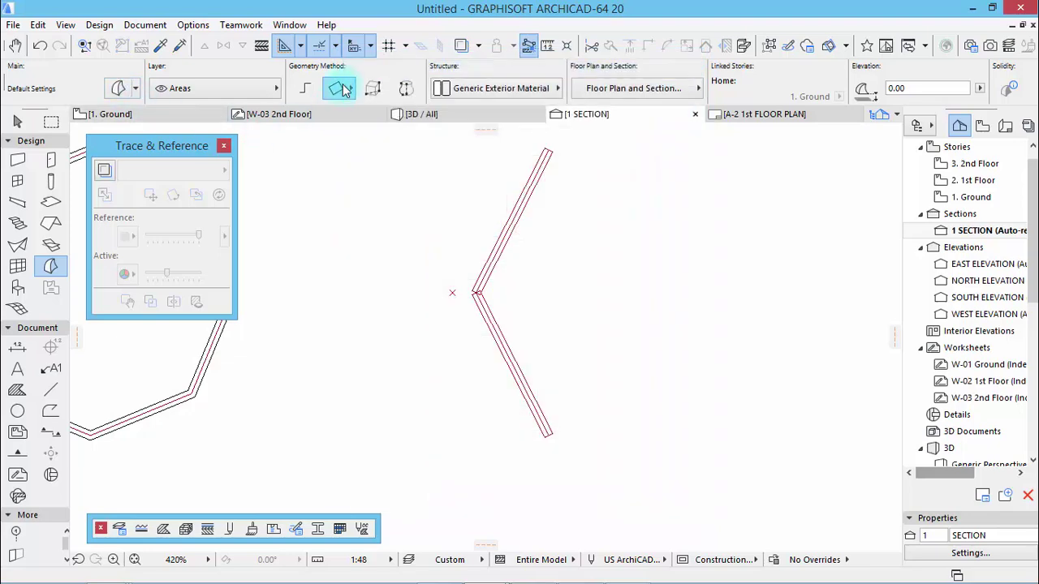
left_click(305, 88)
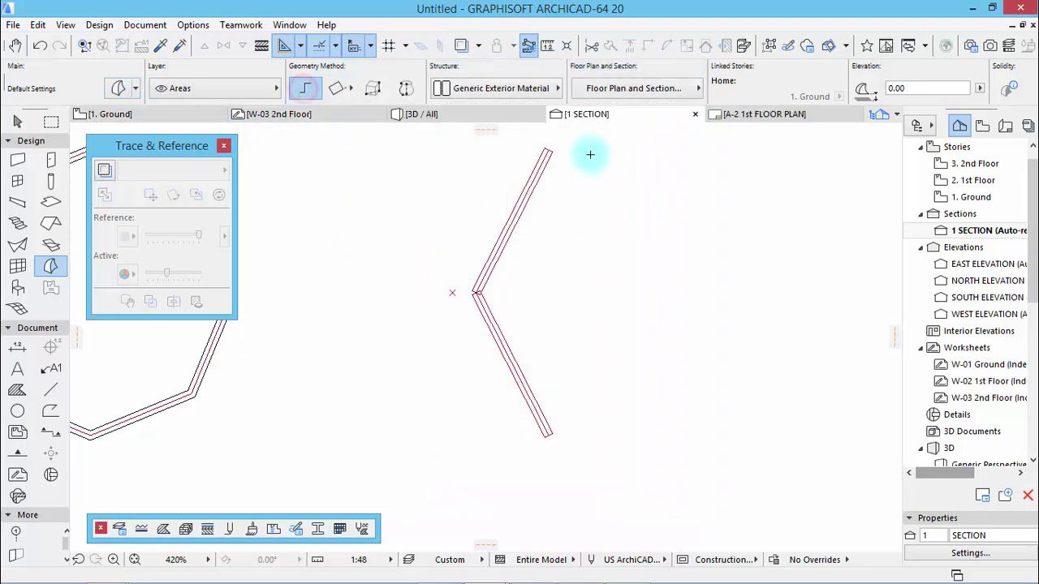
scroll(546, 150, "up", 3)
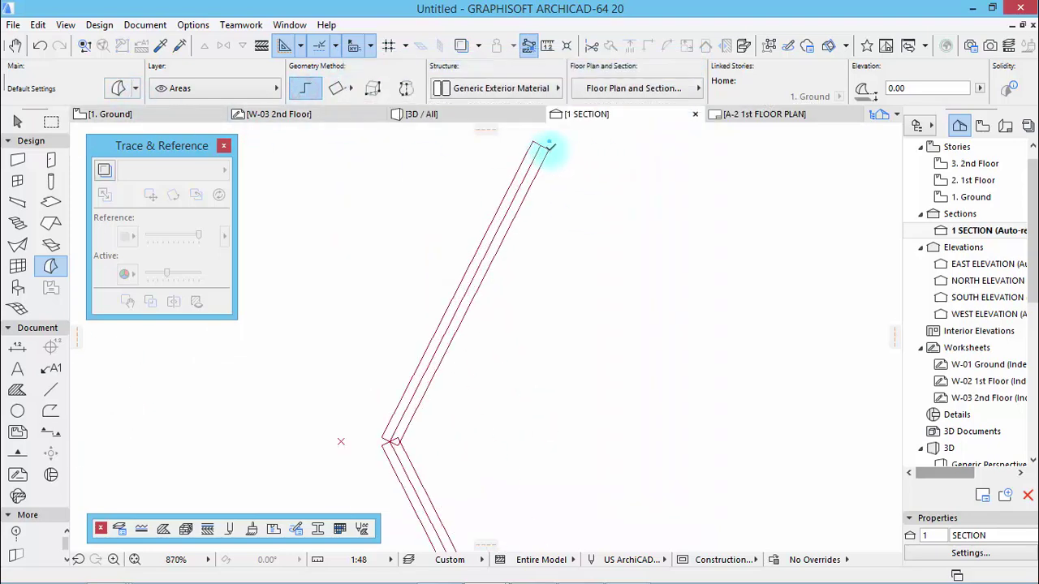
Step: Trace a V-shaped morph through the band's corners and arm ends
left_click(547, 149)
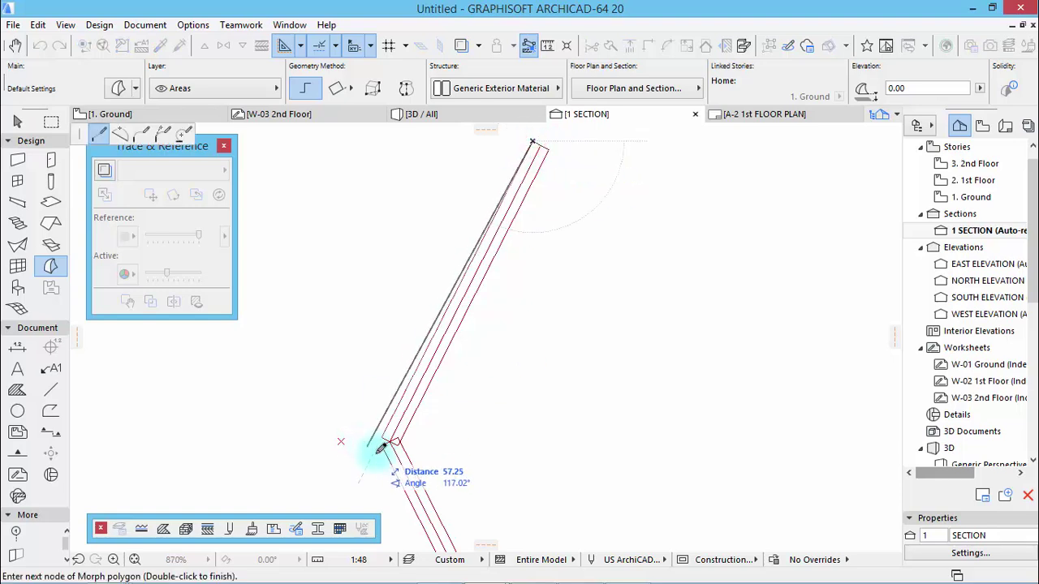
scroll(379, 389, "up", 8)
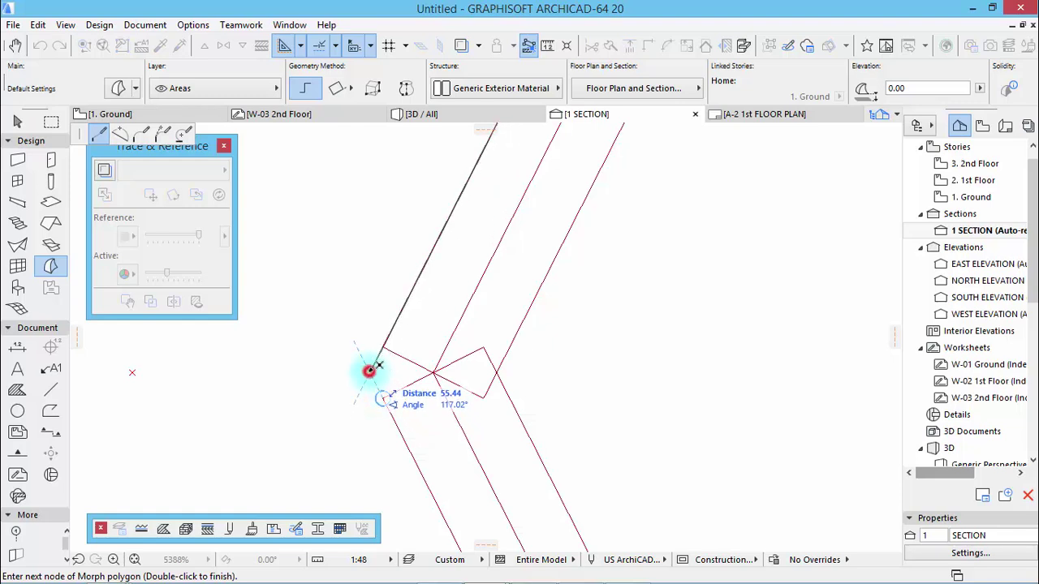
scroll(369, 371, "down", 14)
left_click(344, 335)
scroll(385, 430, "up", 8)
left_click(401, 363)
scroll(432, 410, "down", 3)
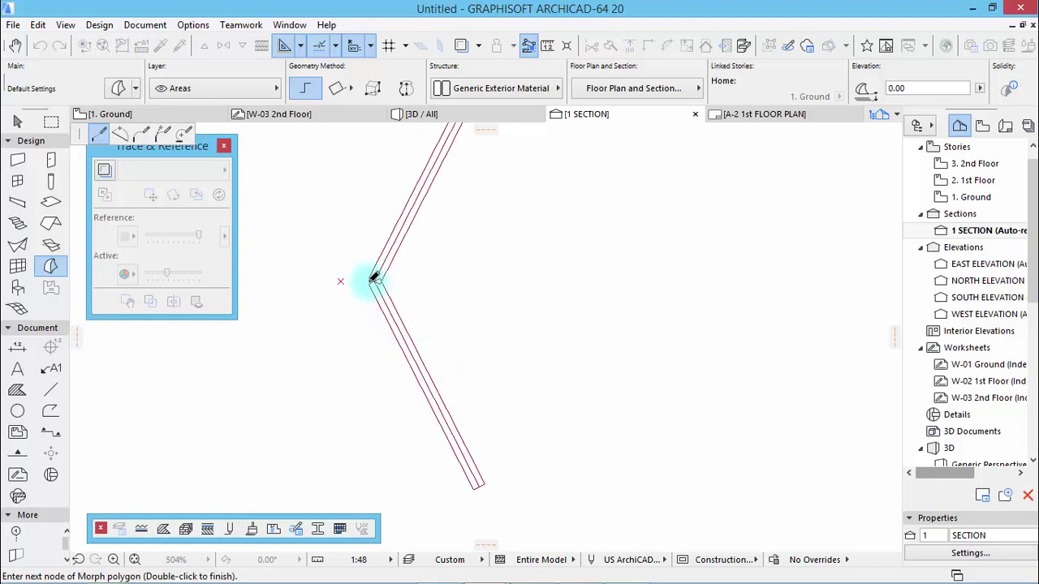
scroll(373, 278, "up", 5)
left_click(395, 274)
scroll(402, 325, "down", 6)
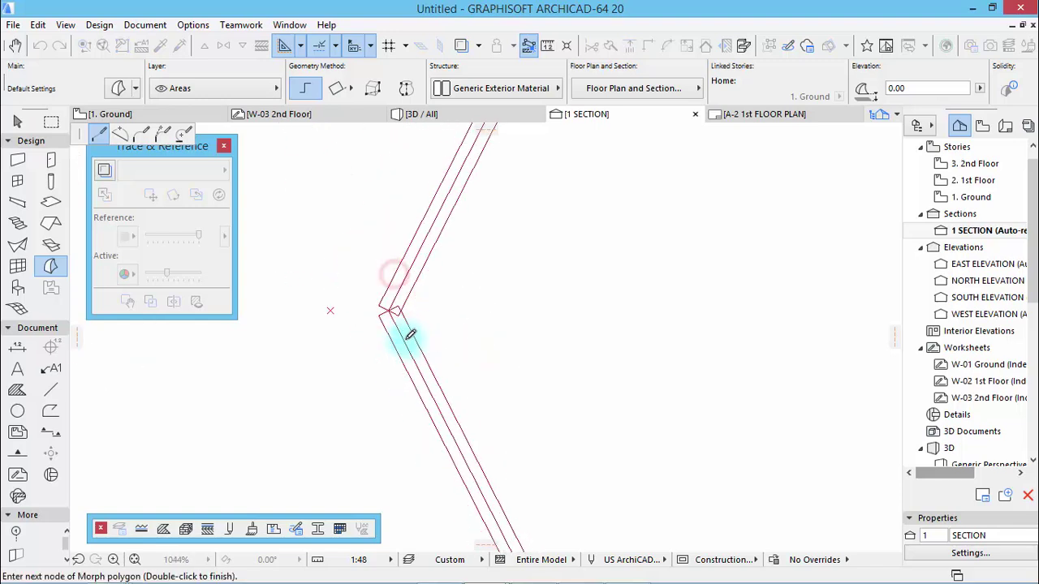
scroll(471, 213, "up", 3)
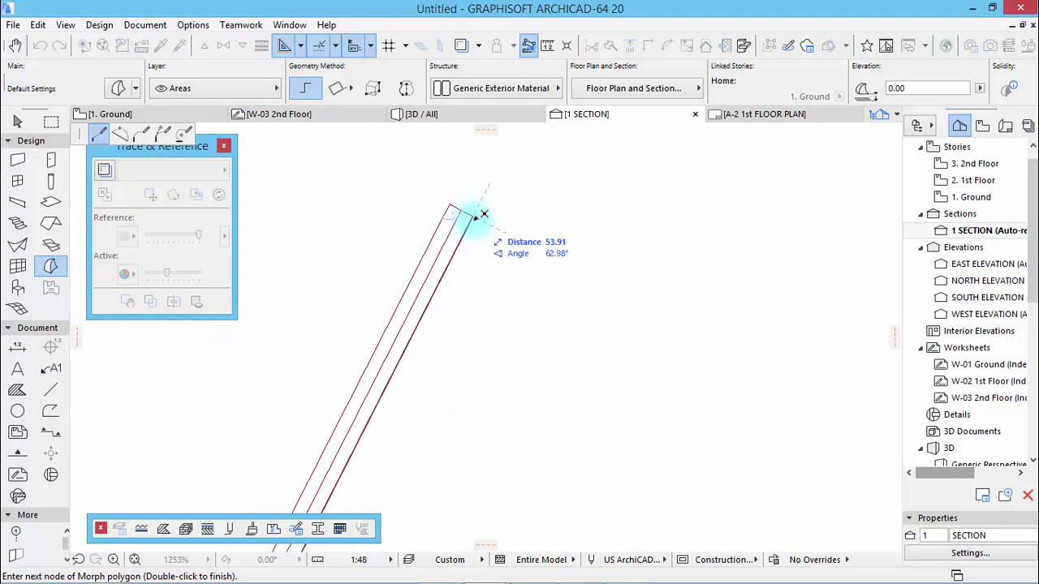
left_click(476, 215)
scroll(560, 244, "down", 4)
scroll(508, 294, "up", 2)
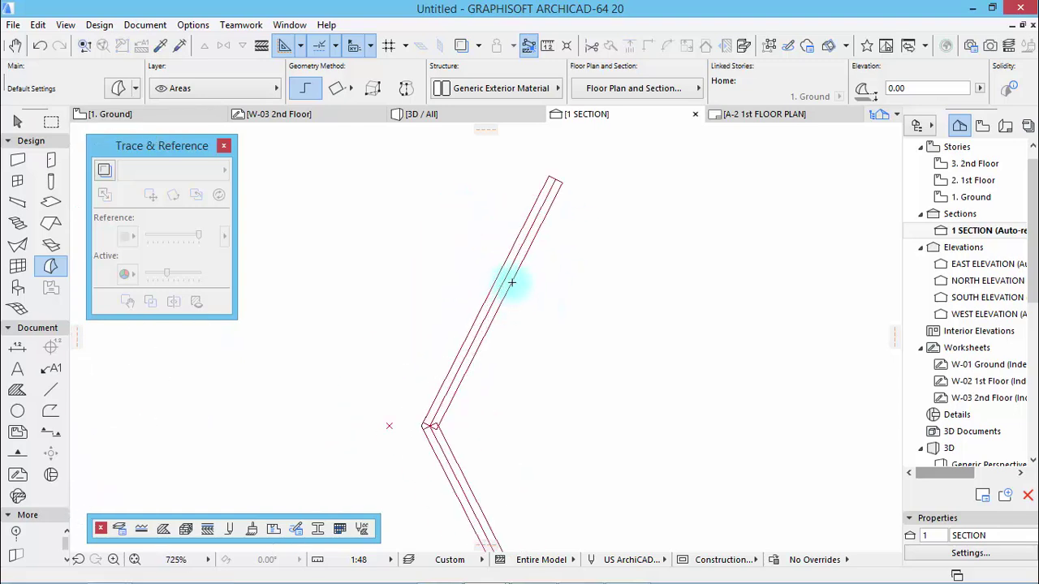
key("shift")
Step: Draw a horizontal guide line at the V morph's top corner and snap its top node onto it
left_click(514, 284)
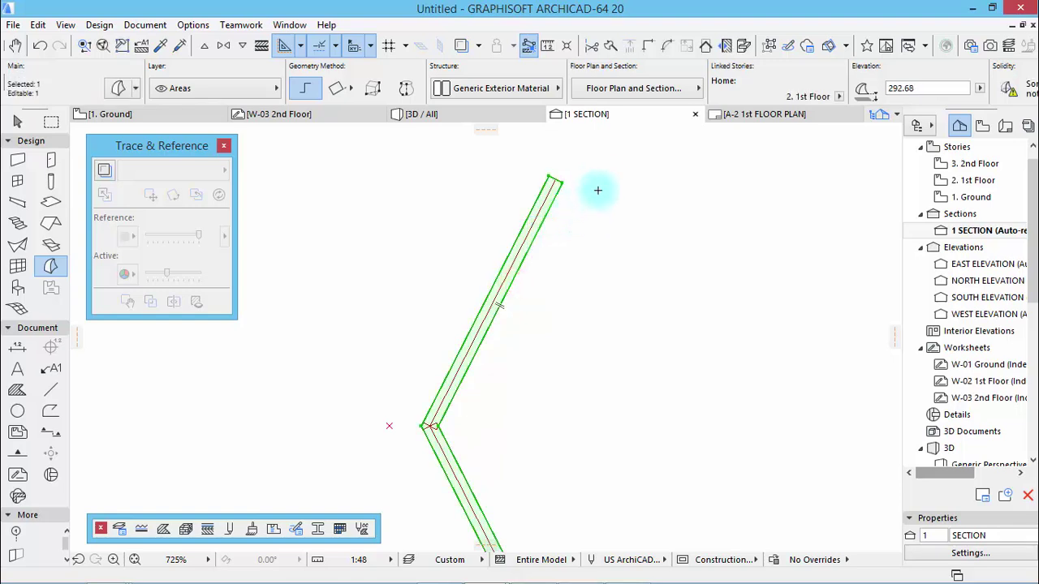
scroll(584, 180, "up", 2)
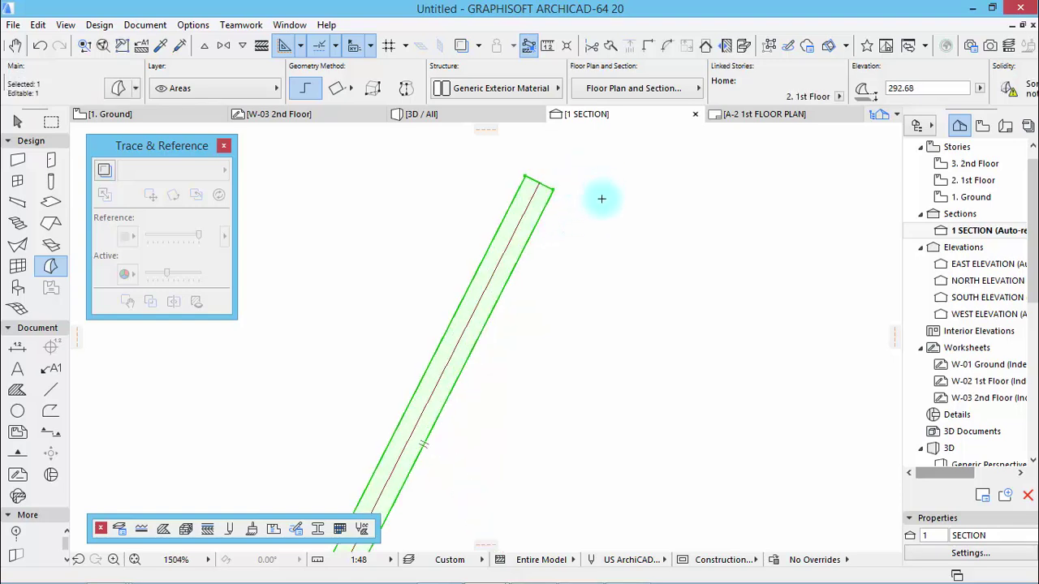
key("alt+l")
left_click(553, 190)
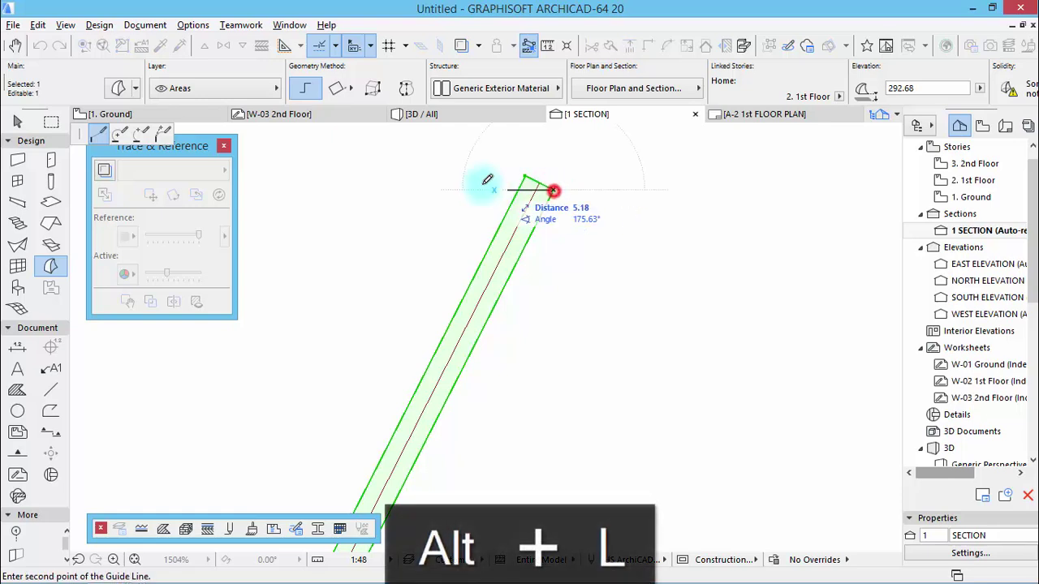
left_click(474, 187)
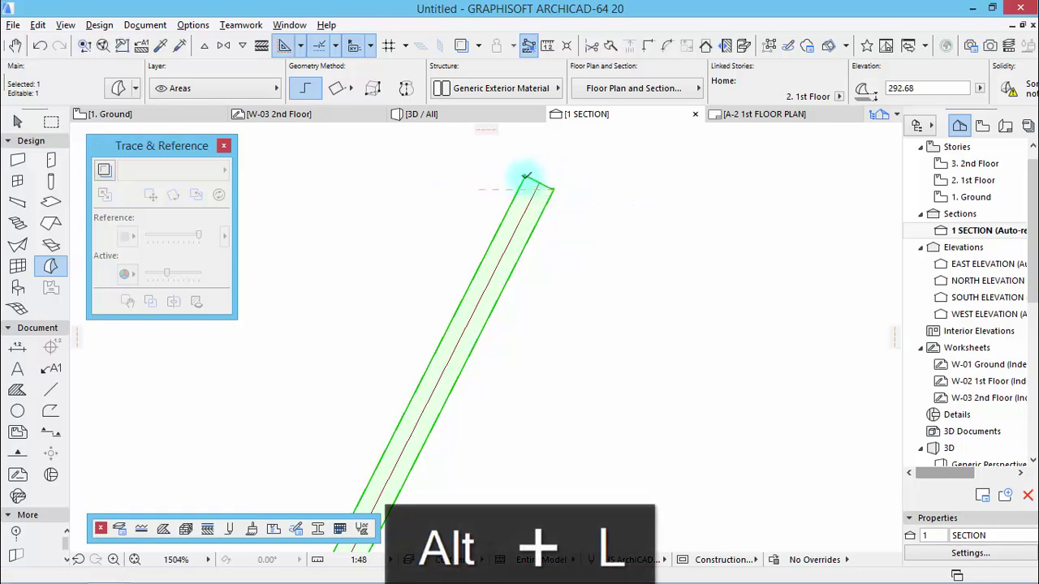
left_click(525, 176)
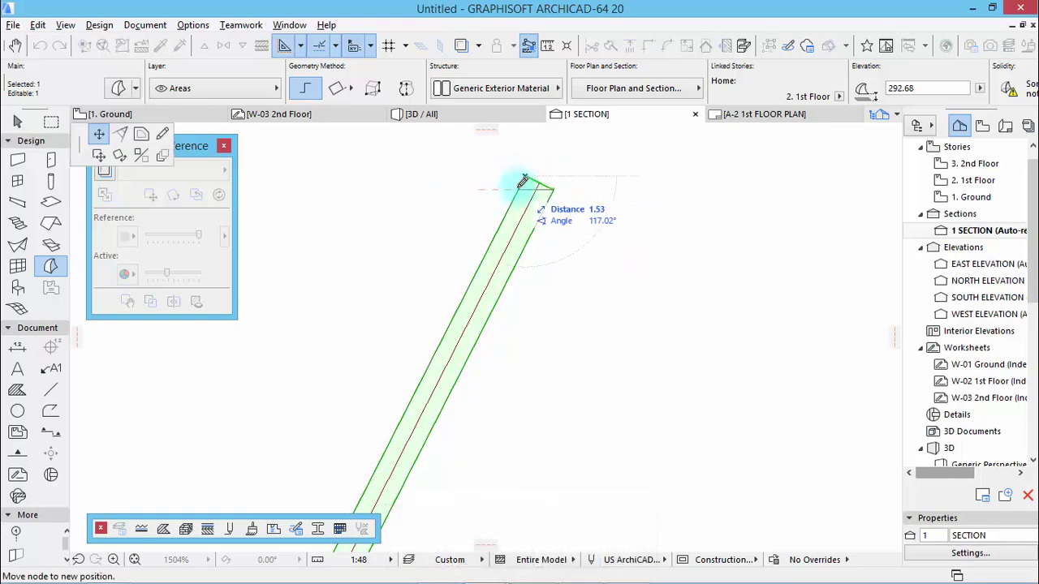
left_click(523, 187)
Step: Add a second horizontal guide at the lower corner and snap the V morph's bottom end node onto it
scroll(468, 190, "down", 6)
scroll(475, 244, "up", 3)
scroll(475, 280, "up", 5)
key("alt+l")
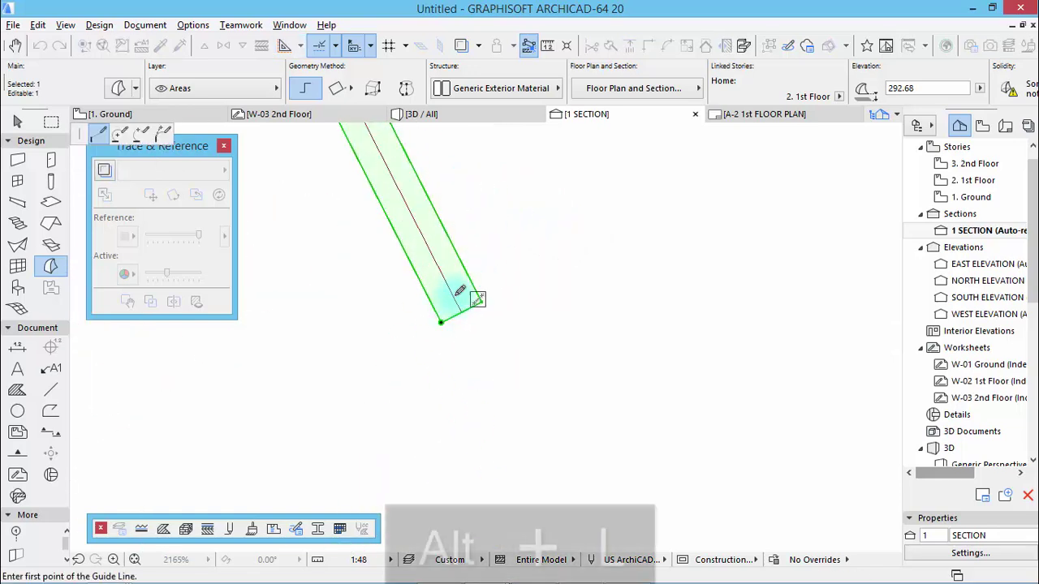
left_click(485, 300)
left_click(400, 299)
left_click(441, 322)
left_click(429, 301)
Step: Add the octagon morph and its inner panel to the selection
scroll(585, 416, "down", 3)
scroll(586, 416, "down", 3)
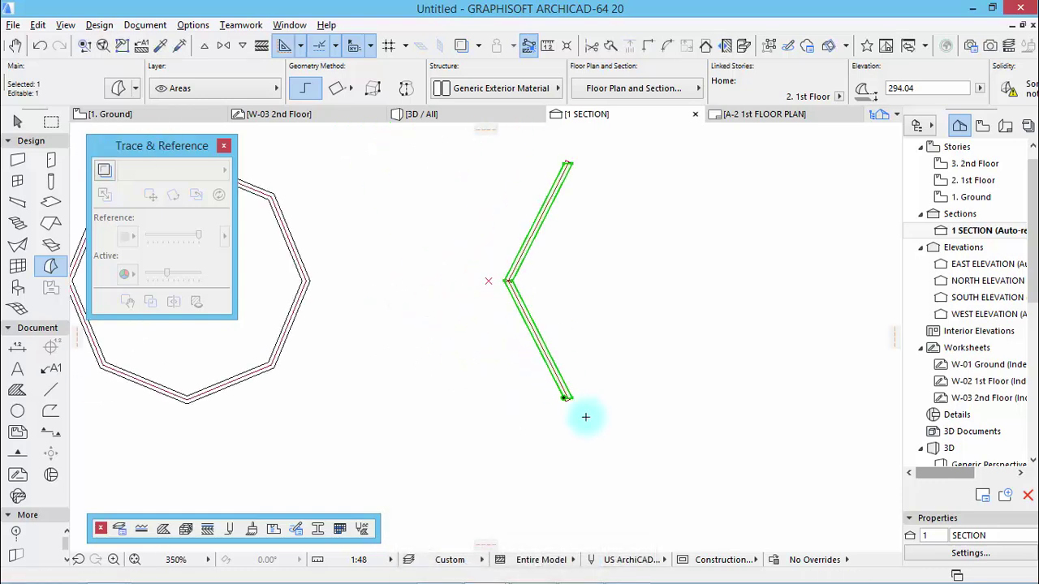
scroll(538, 213, "up", 3)
scroll(460, 224, "down", 3)
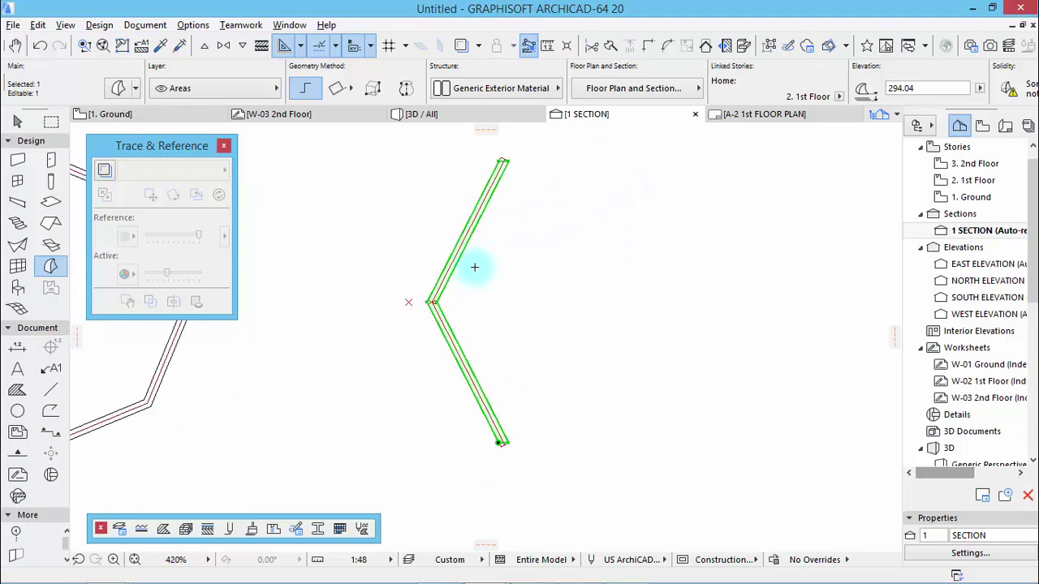
scroll(364, 287, "down", 2)
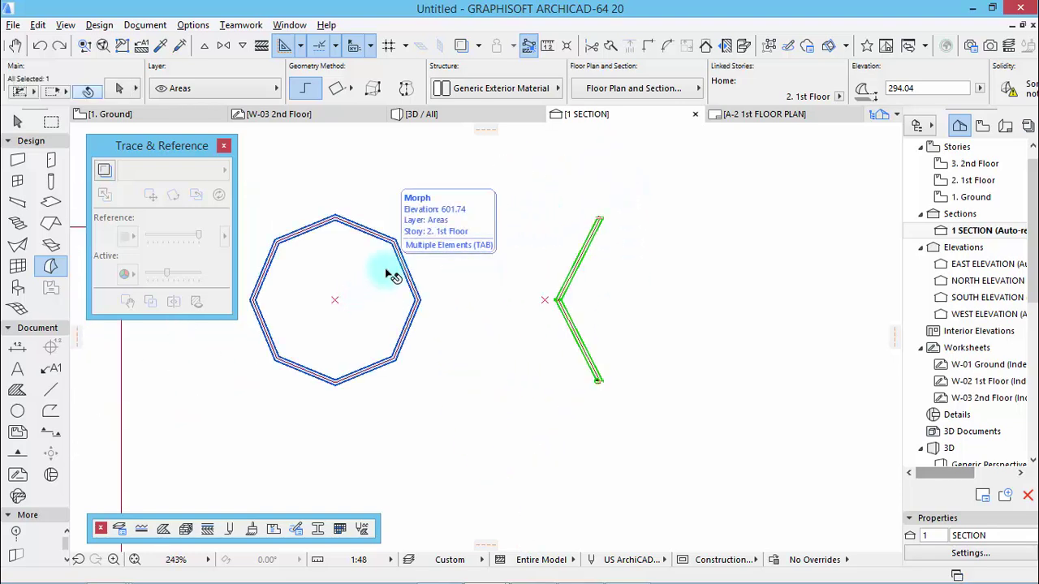
left_click(390, 269, "shift")
scroll(399, 226, "up", 4)
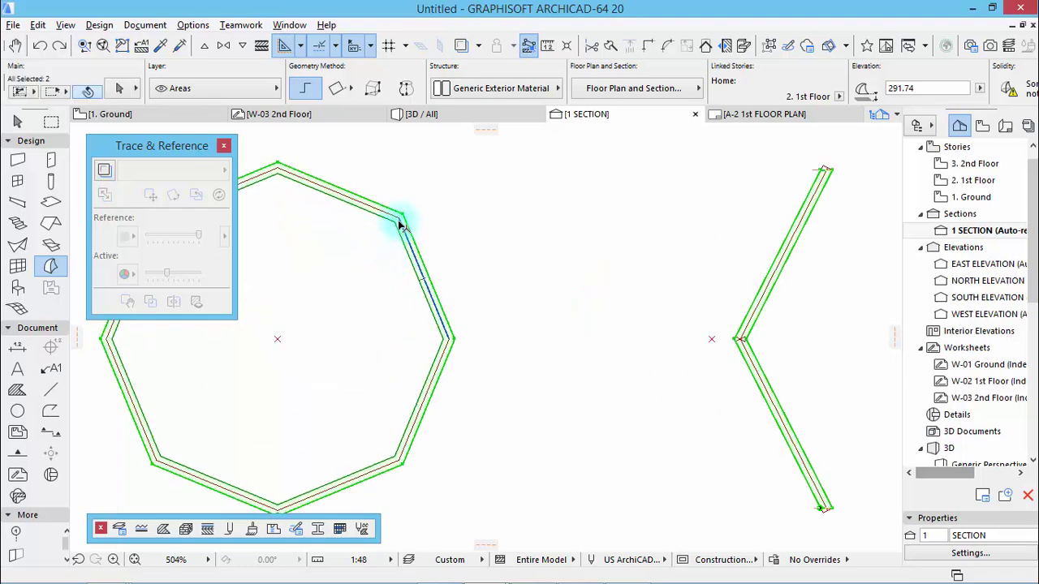
left_click(399, 226, "shift")
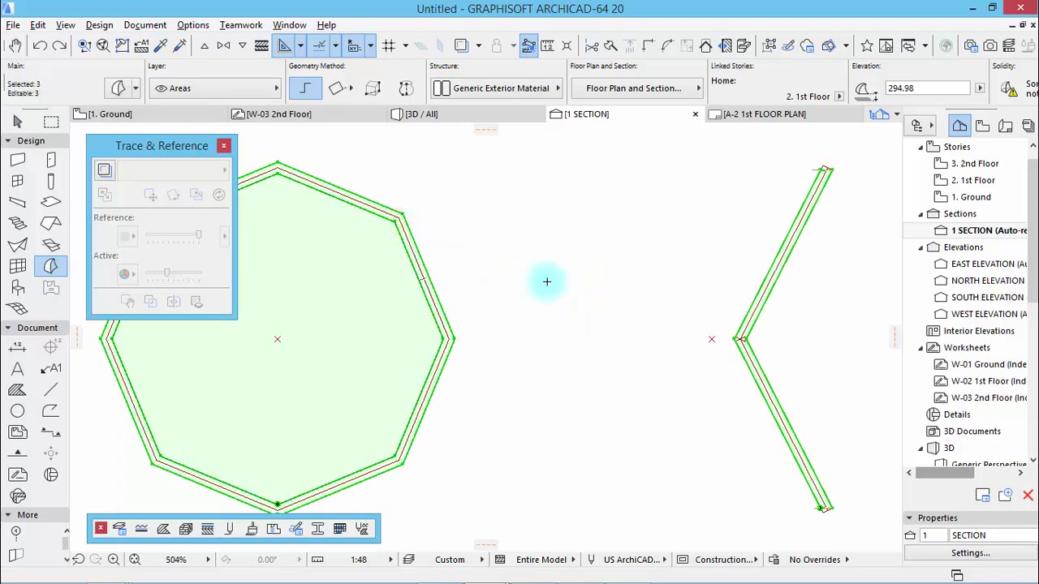
Step: Show the selected V strip and octagon morphs in 3D, orbit toward the octagon, and select it
key("F5")
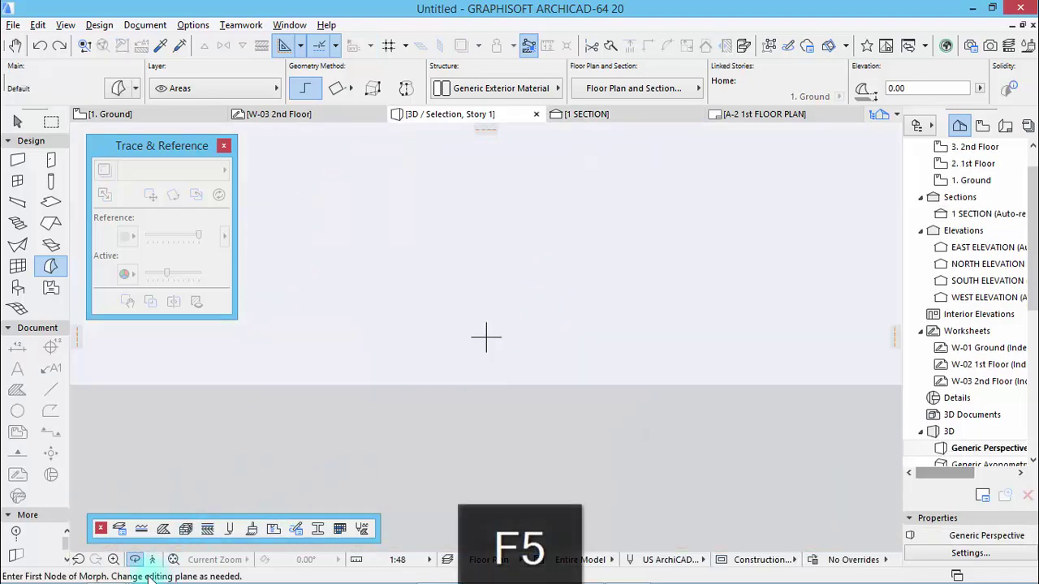
left_click(178, 560)
middle_click_drag(476, 336, 461, 361, "shift")
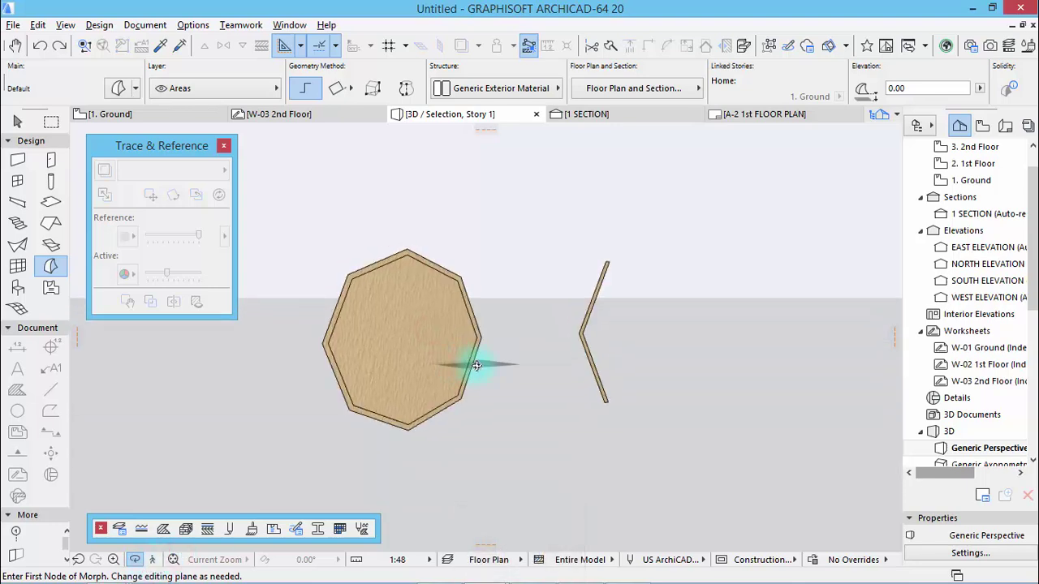
scroll(444, 333, "up", 2)
scroll(457, 315, "up", 2)
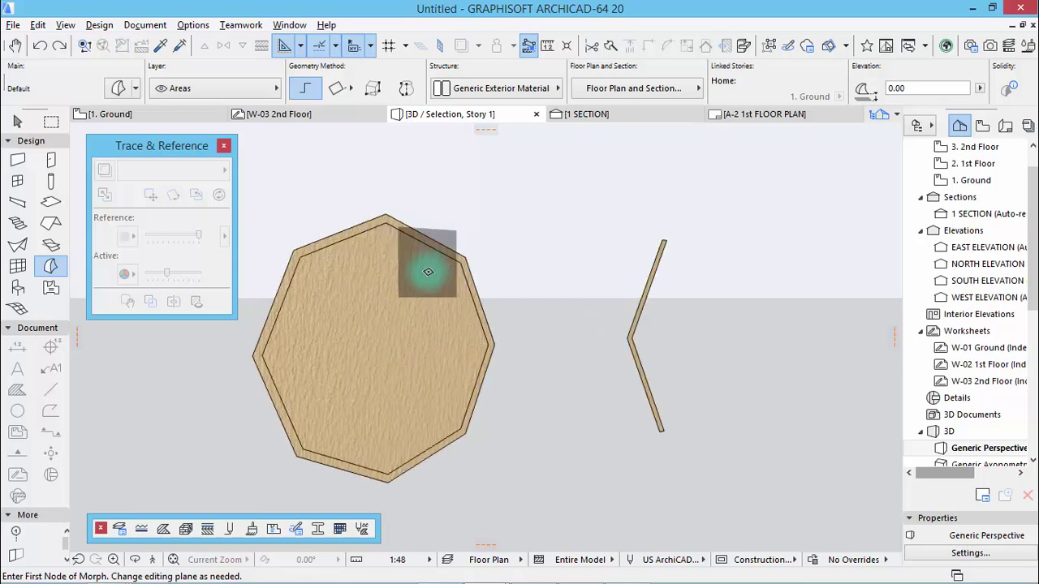
left_click(387, 219, "shift")
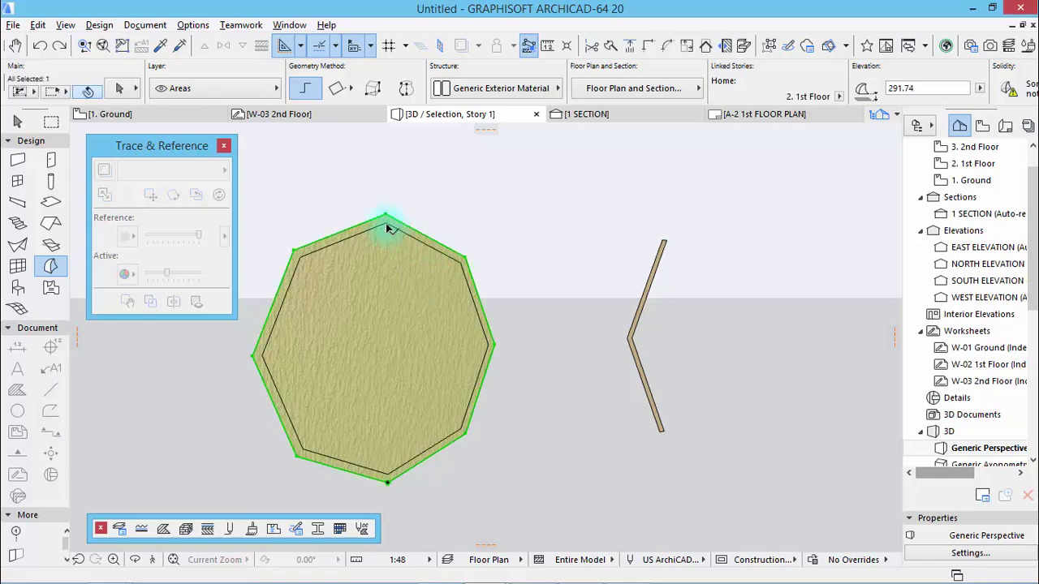
Step: Push/Pull the octagon's inner panel to a thickness of 3
right_click(402, 266)
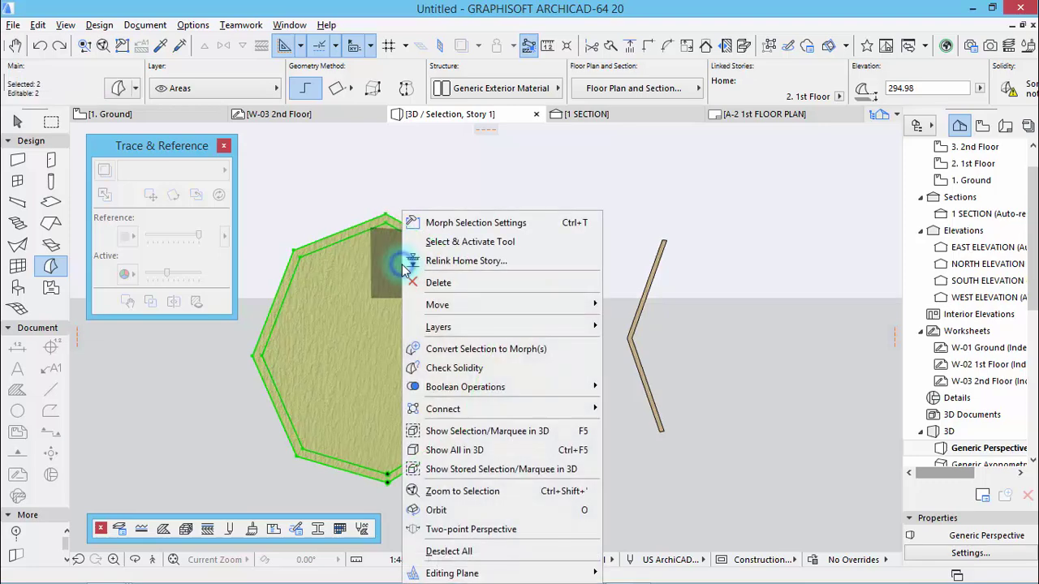
key("Escape")
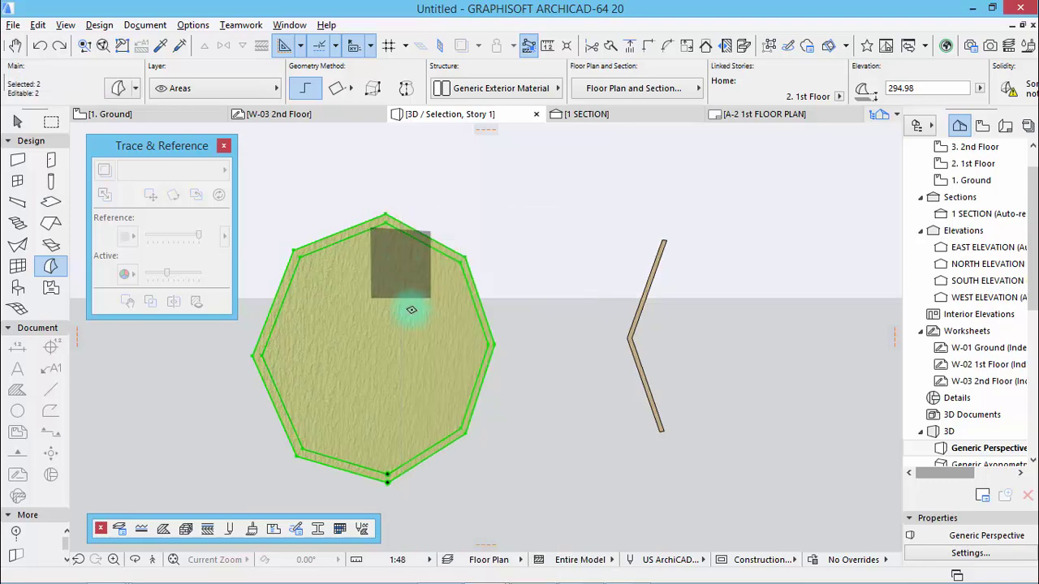
key("Escape")
key("shift")
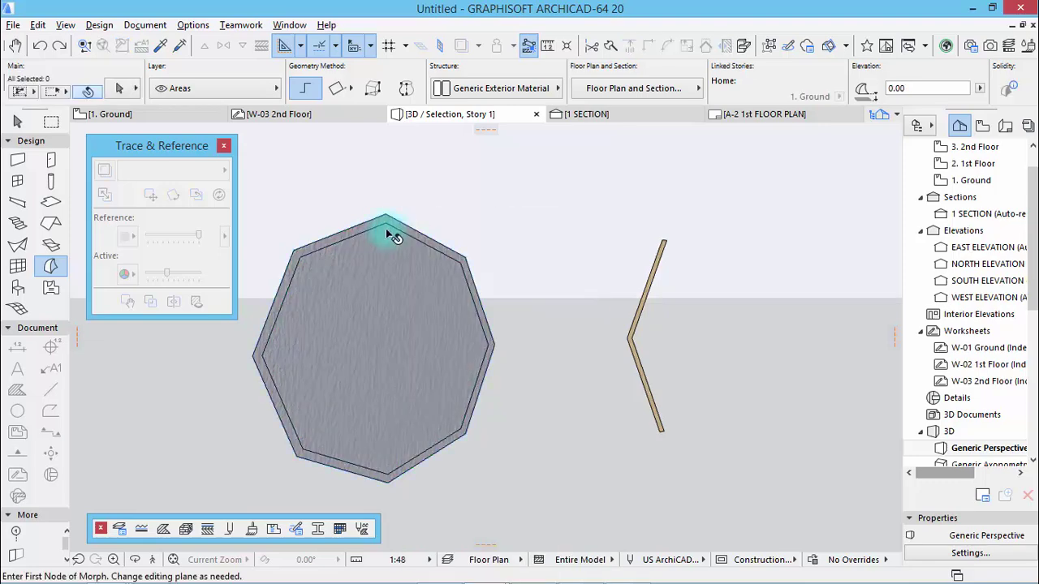
left_click(387, 228, "shift")
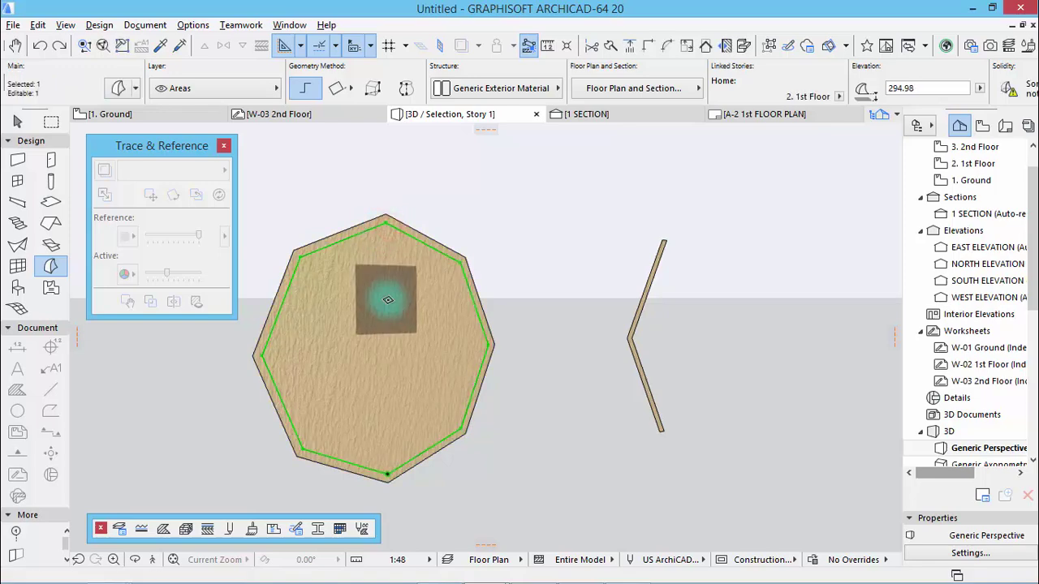
left_click(395, 315)
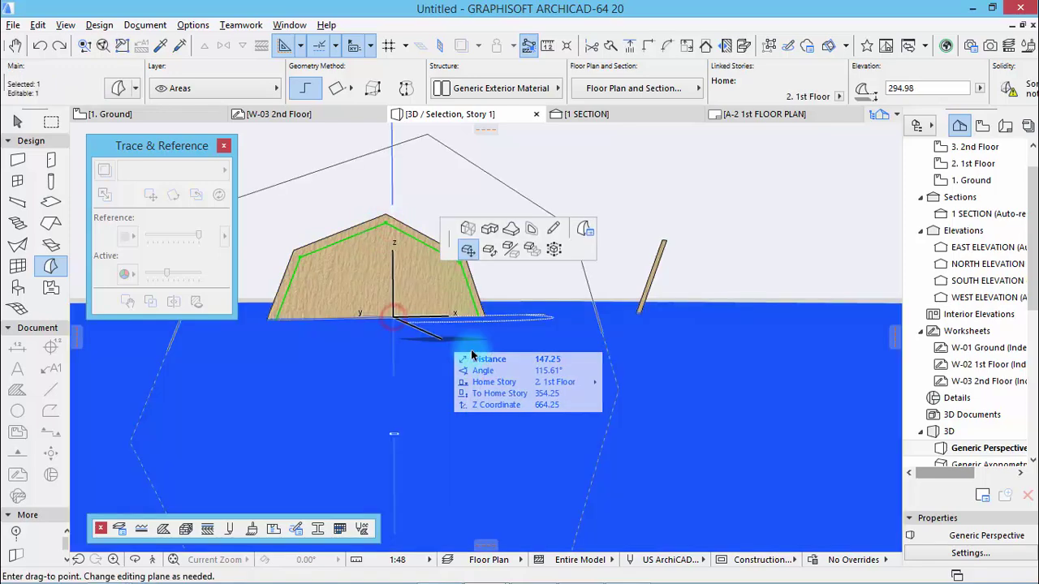
left_click(467, 230)
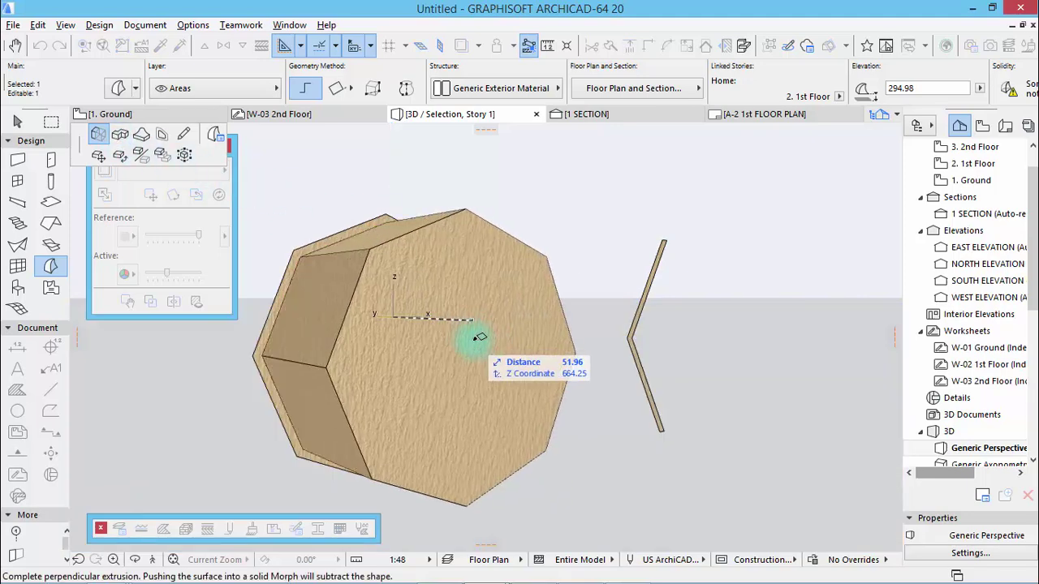
type("3")
key("Return")
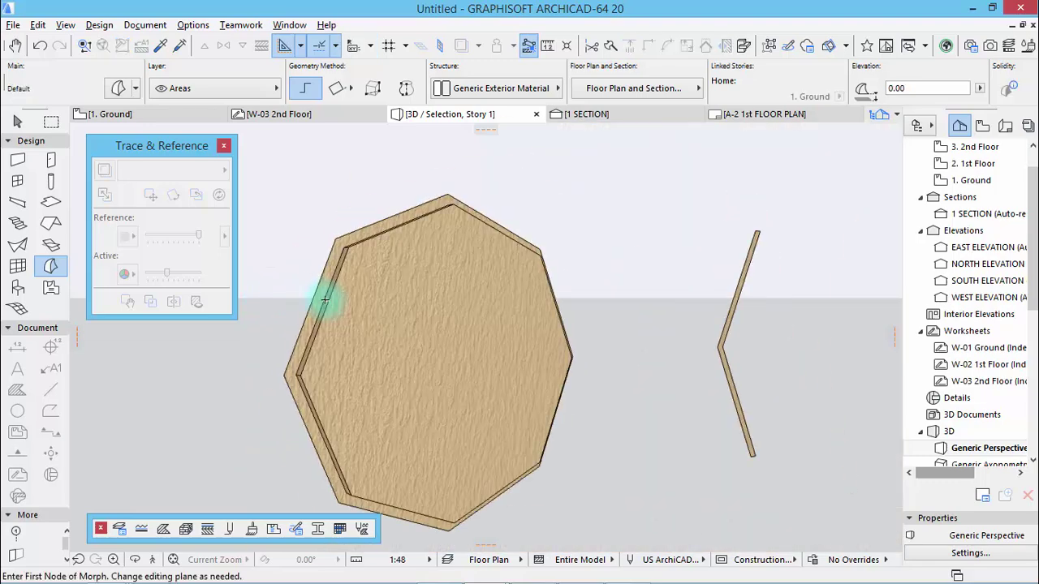
Step: Thicken the outer octagon frame to 3 and add the inner panel to the selection
key("shift")
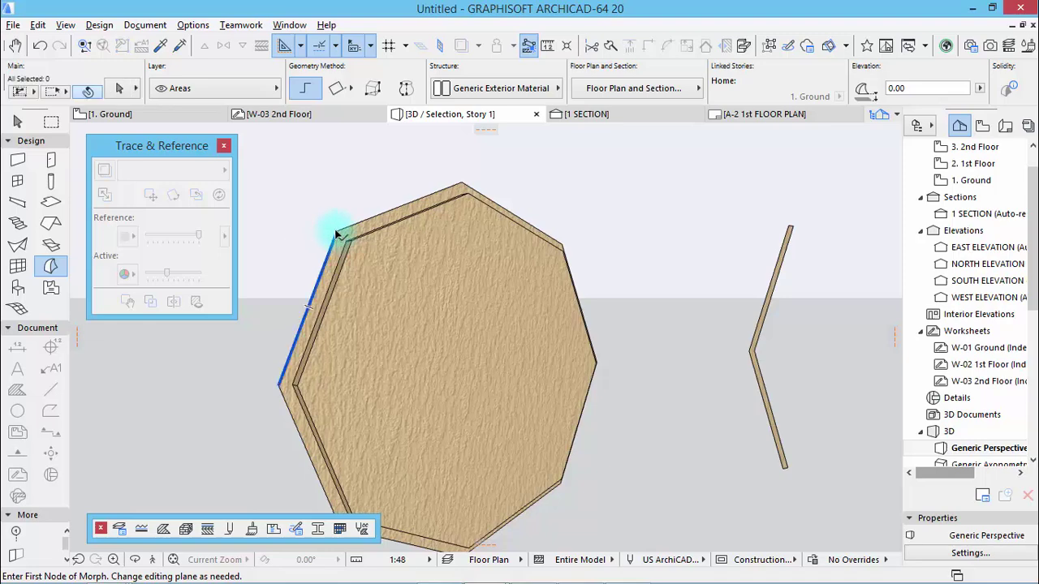
left_click(335, 234, "shift")
left_click(325, 279)
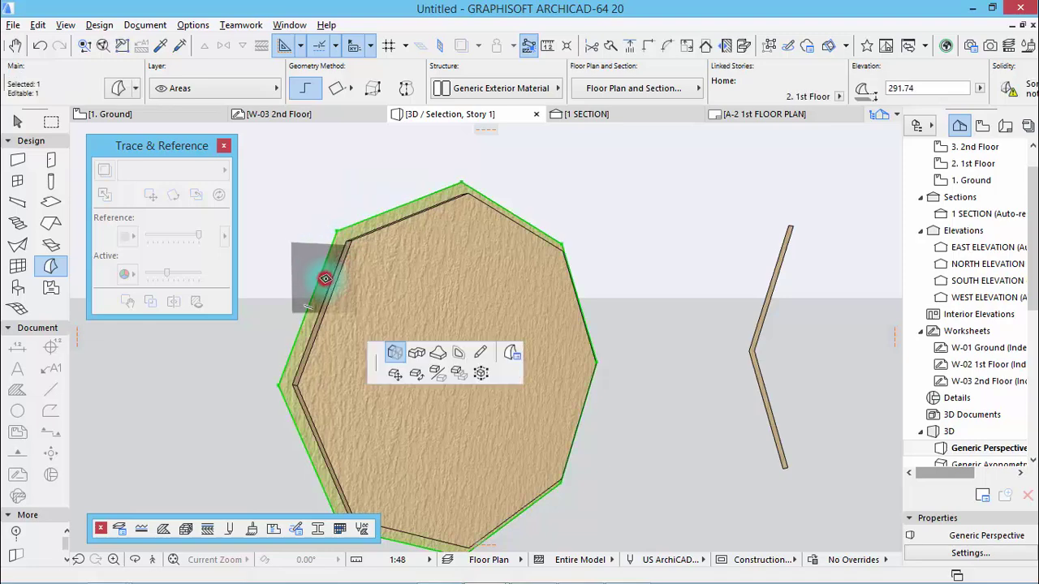
left_click(371, 285)
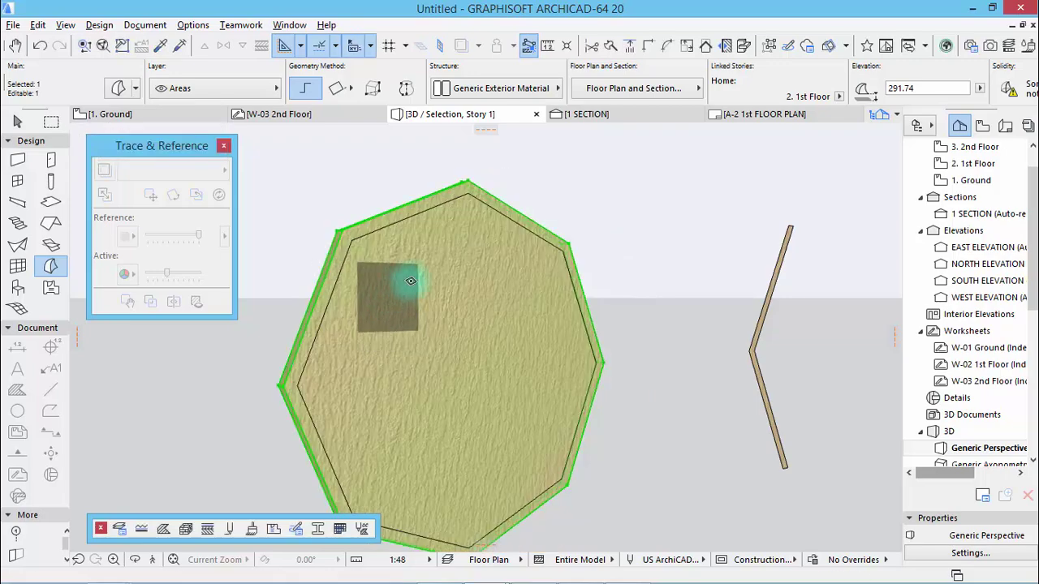
left_click(469, 198, "shift")
Step: Subtract the inner panel from the octagon frame with a Boolean operation
right_click(429, 302)
mouse_move(576, 386)
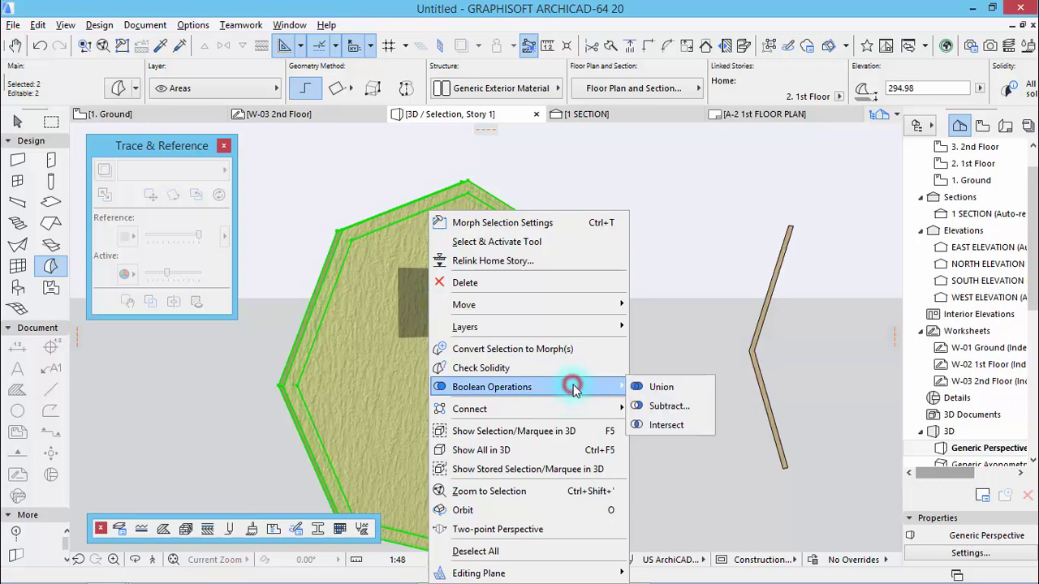
left_click(659, 407)
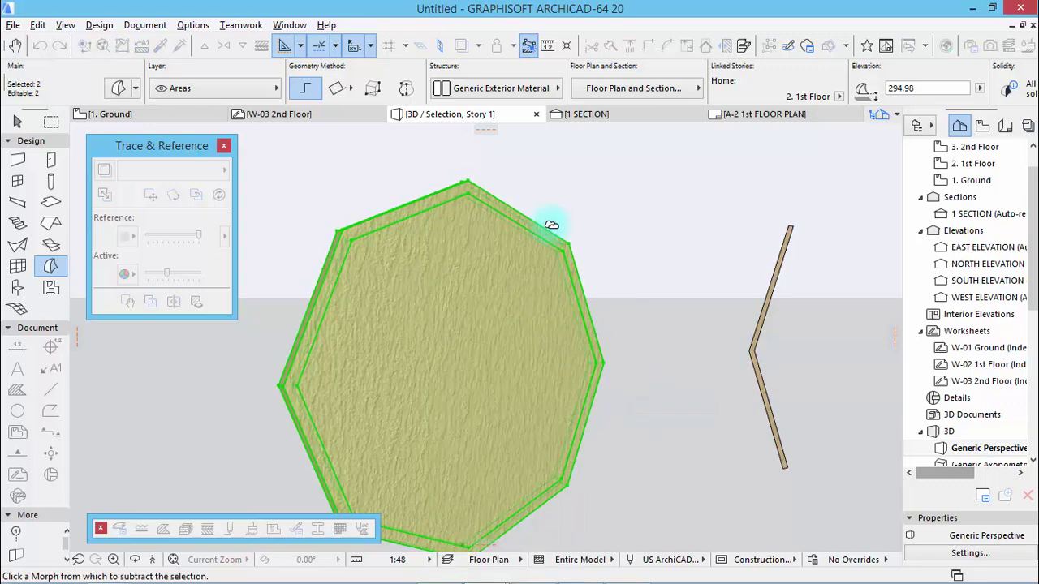
left_click(565, 241)
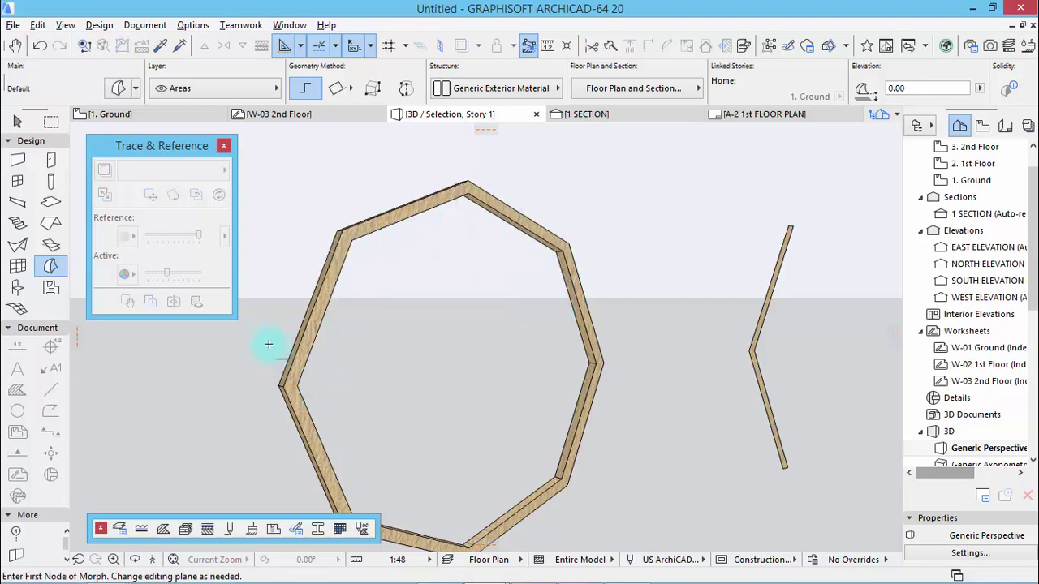
Step: Orbit to the V-shaped strip and give it a thickness of 3
scroll(267, 344, "down", 3)
middle_click_drag(482, 364, 563, 332, "shift")
scroll(564, 332, "up", 5)
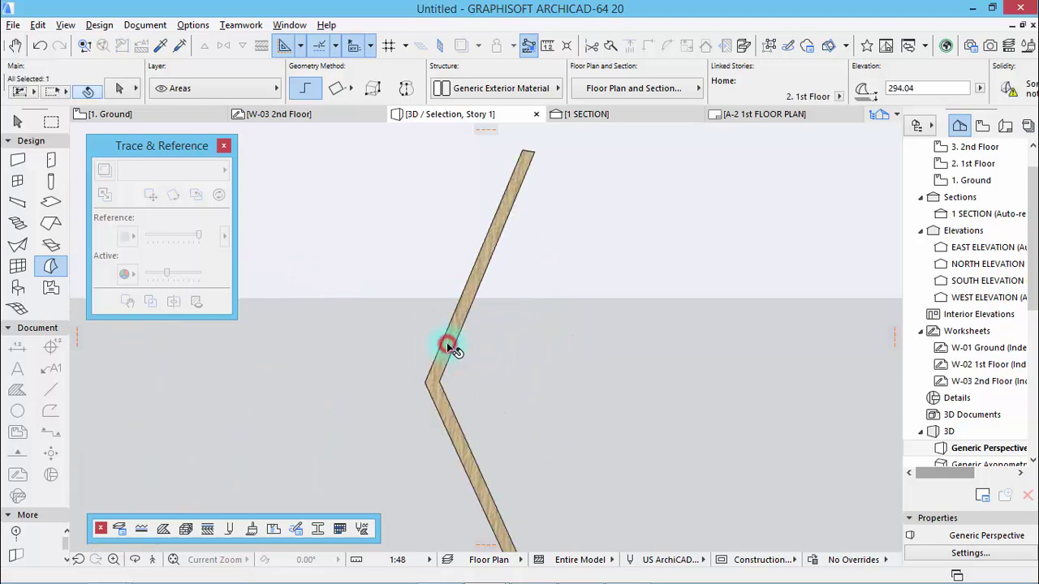
left_click(450, 347, "shift")
left_click(448, 339)
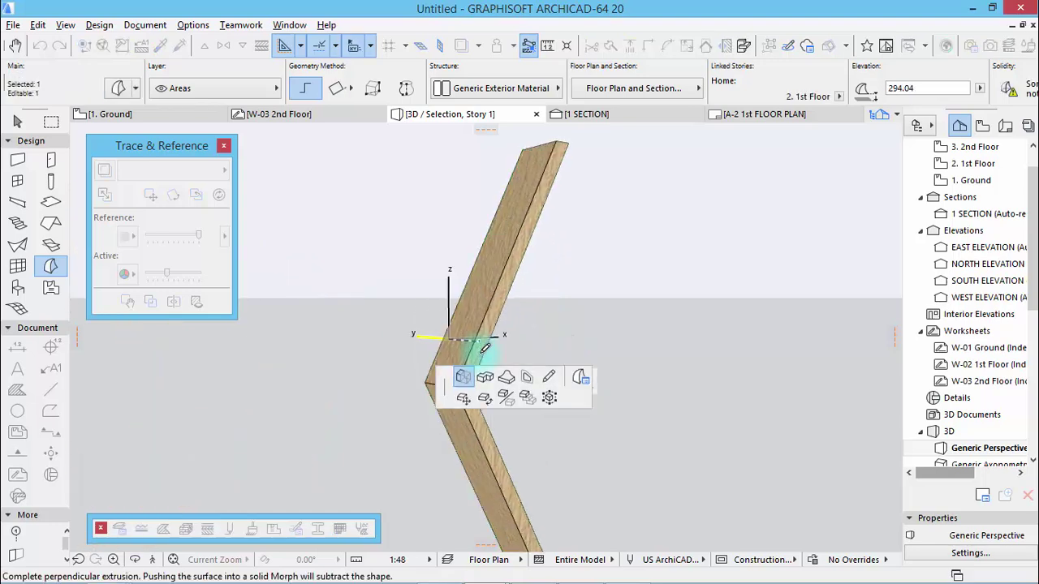
key("Return")
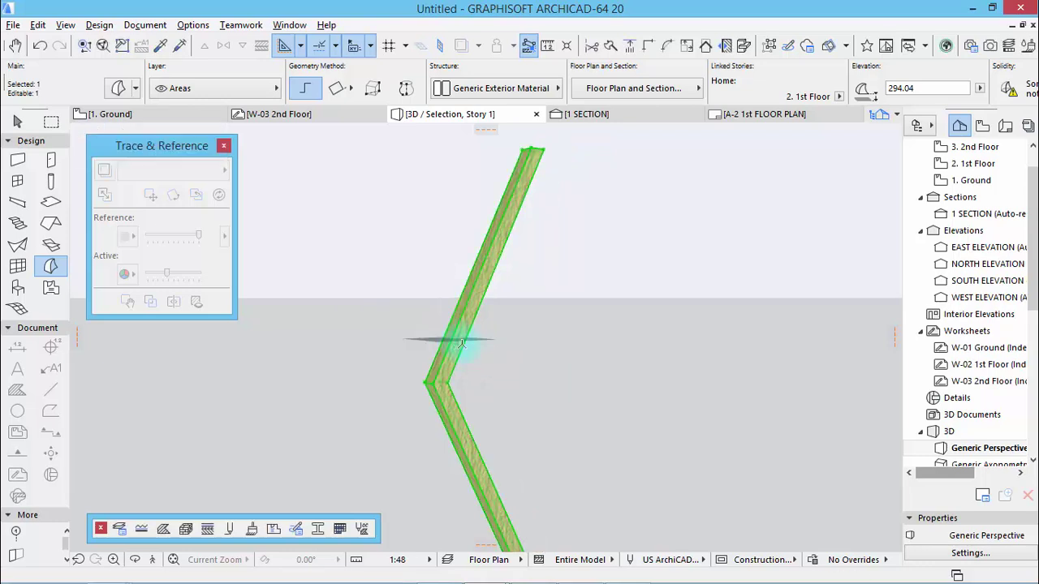
key("Escape")
key("F3")
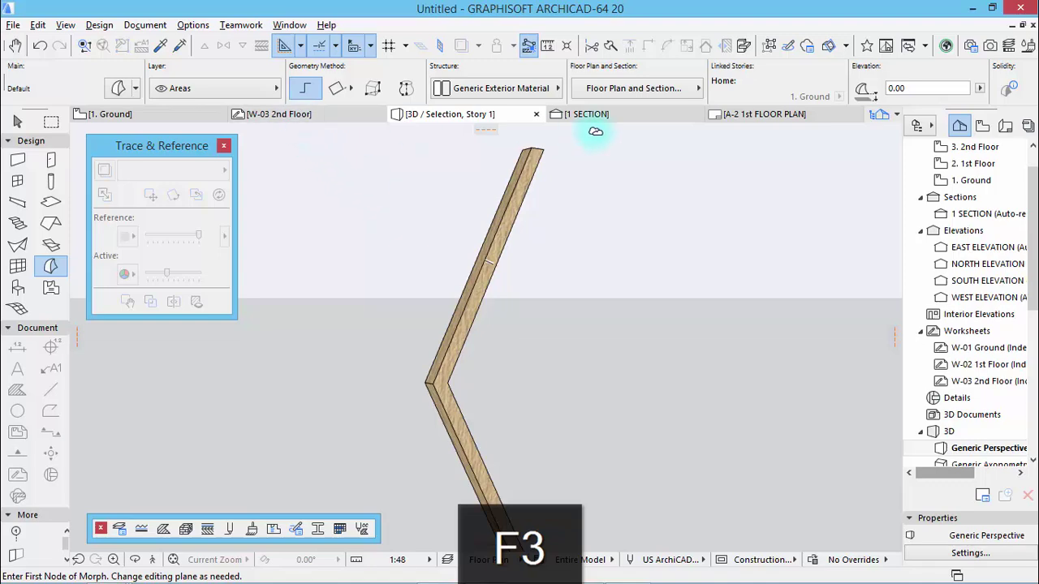
Step: In the section view, multiply the V morph into three rotated copies around its vertex
left_click(639, 119)
scroll(607, 239, "down", 3)
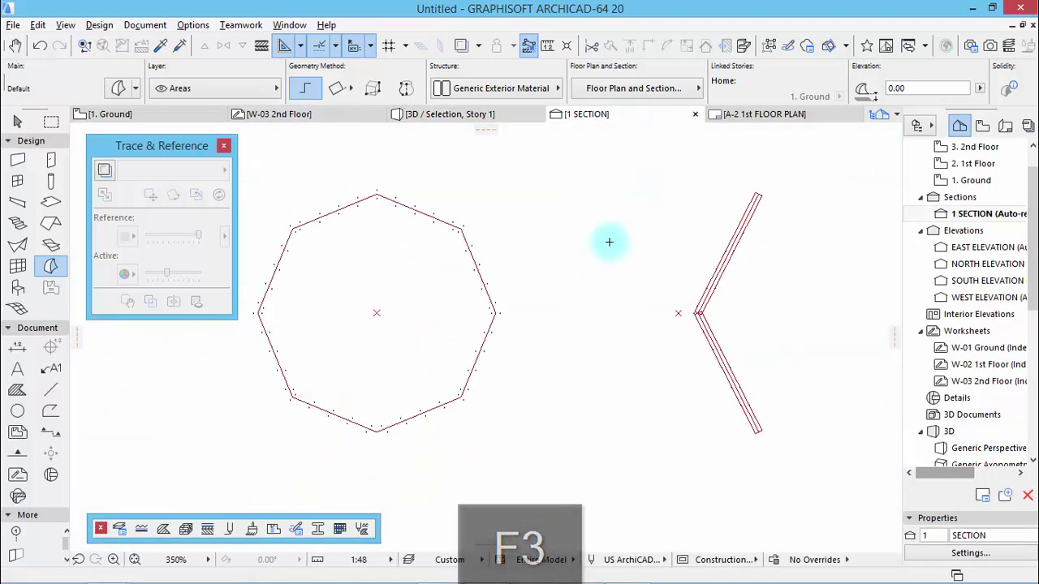
scroll(560, 279, "up", 1)
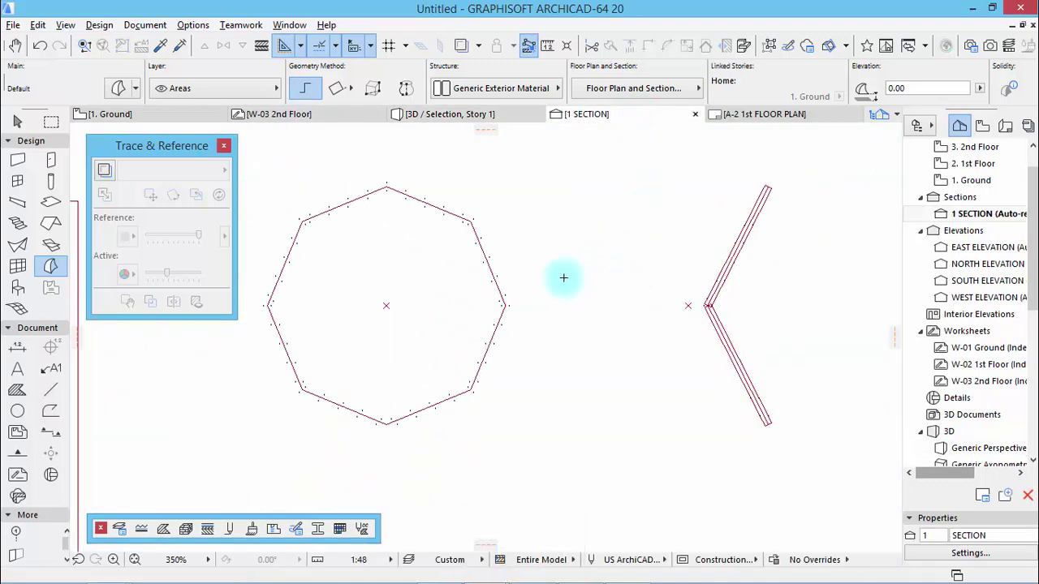
left_click(722, 285)
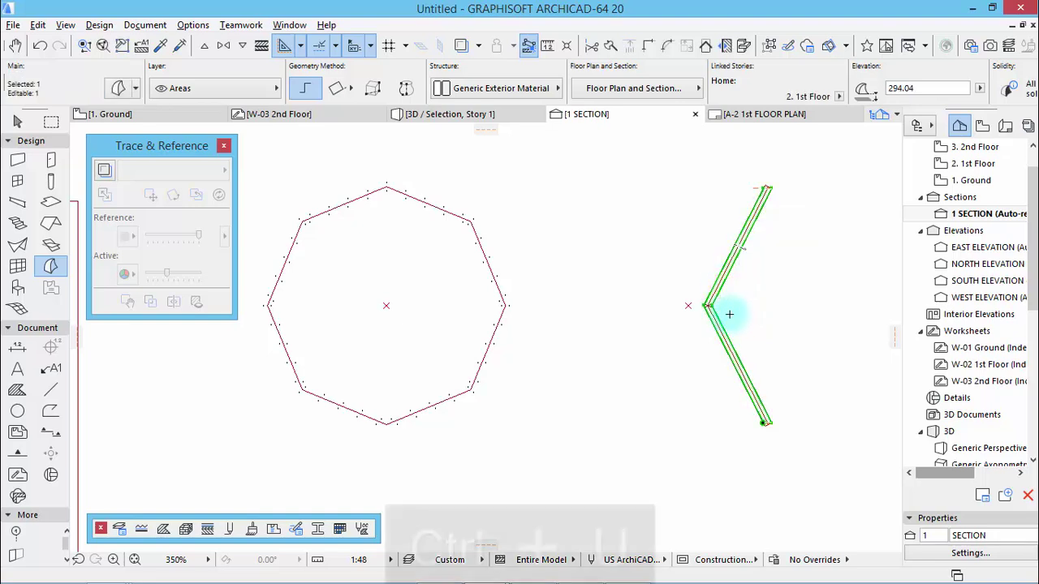
key("ctrl+u")
left_click(618, 357)
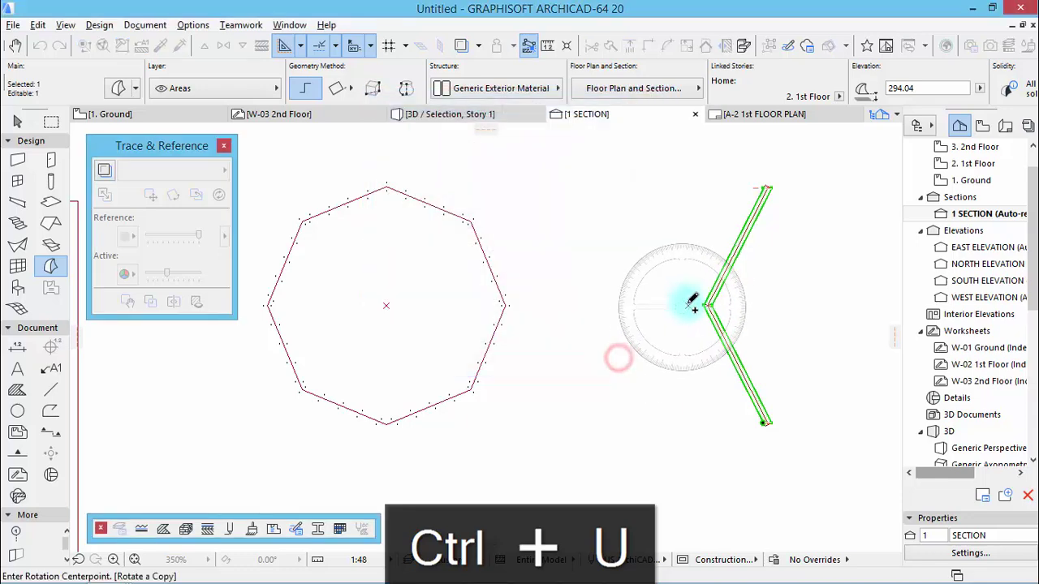
left_click(688, 305)
left_click(820, 307)
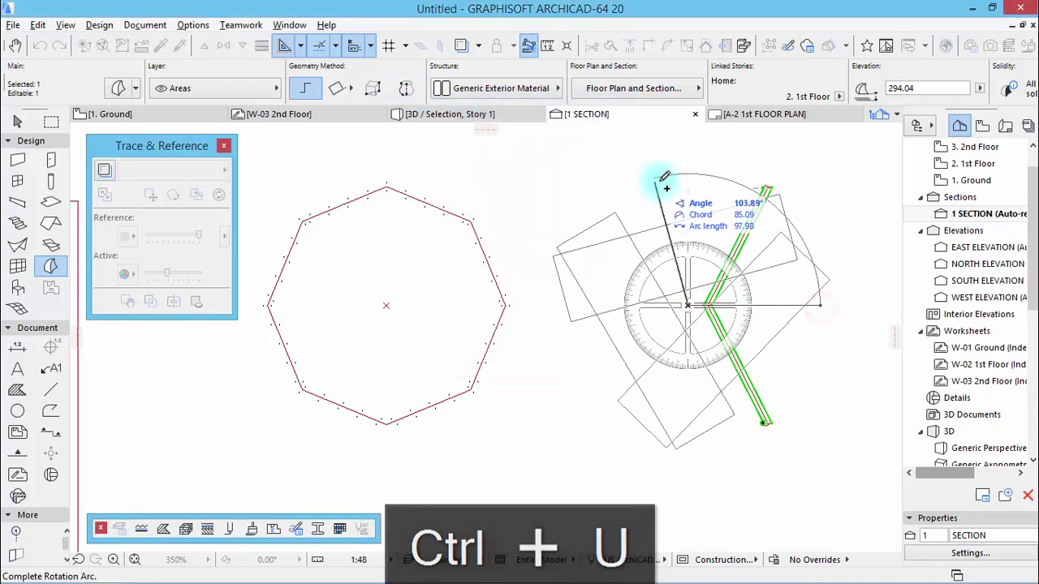
left_click(689, 169)
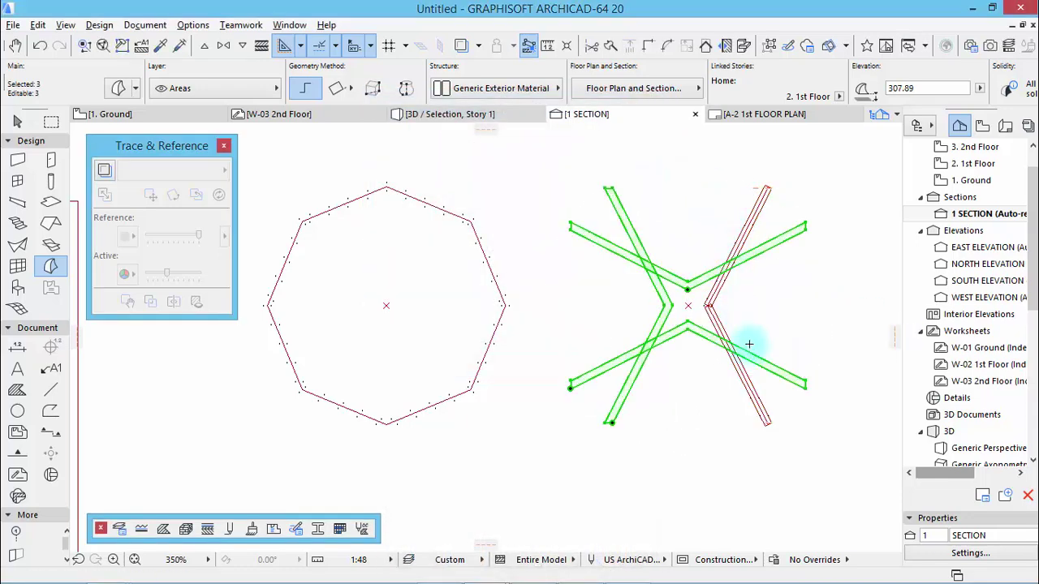
Step: Select all four V arms and move the star to the octagon's centre
left_click(718, 297, "shift")
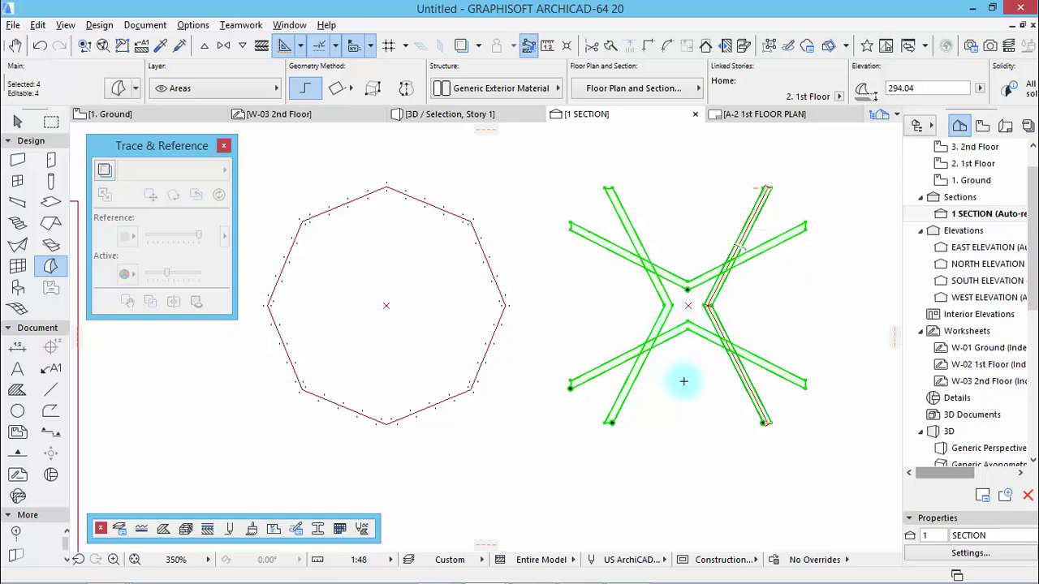
key("ctrl+d")
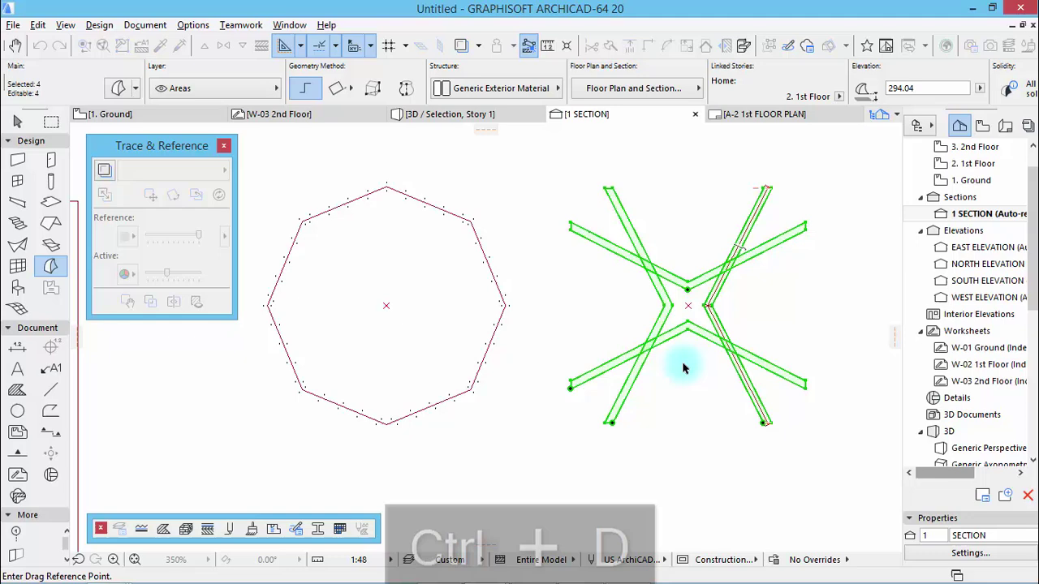
left_click(688, 303)
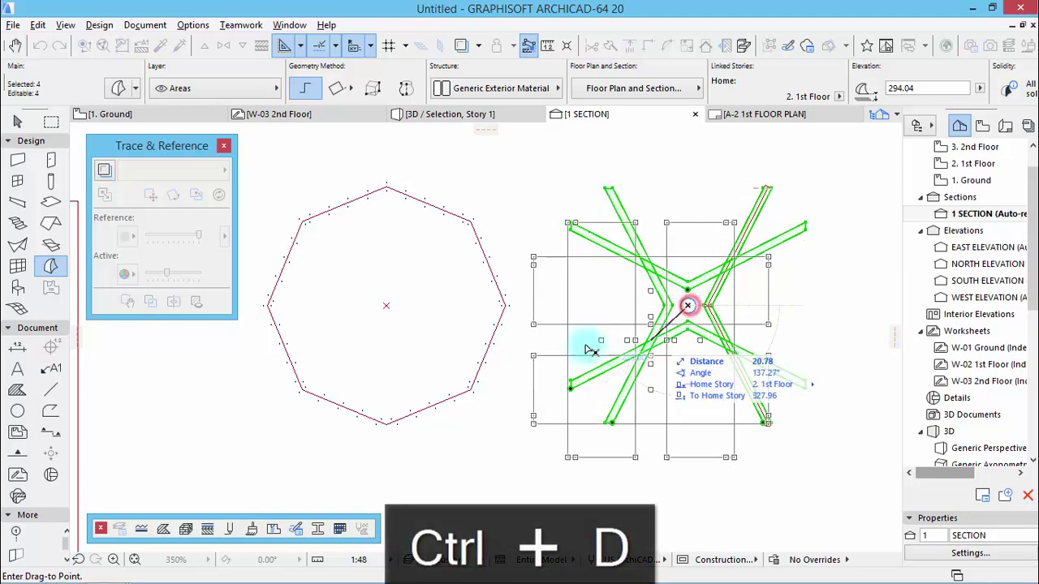
left_click(387, 304)
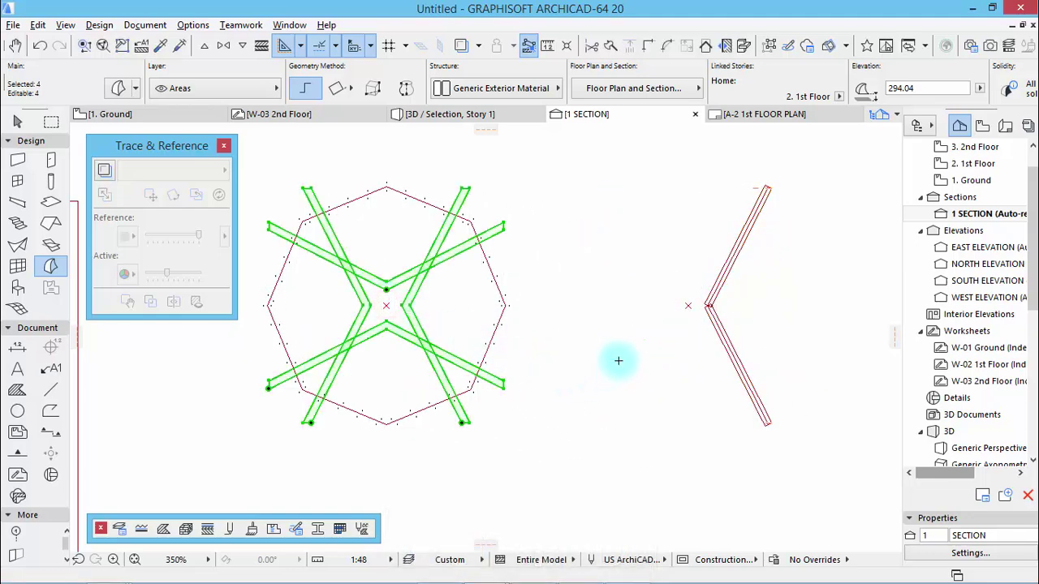
Step: Delete the star and rotate-copy the V three times about the octagon's centre
key("Delete")
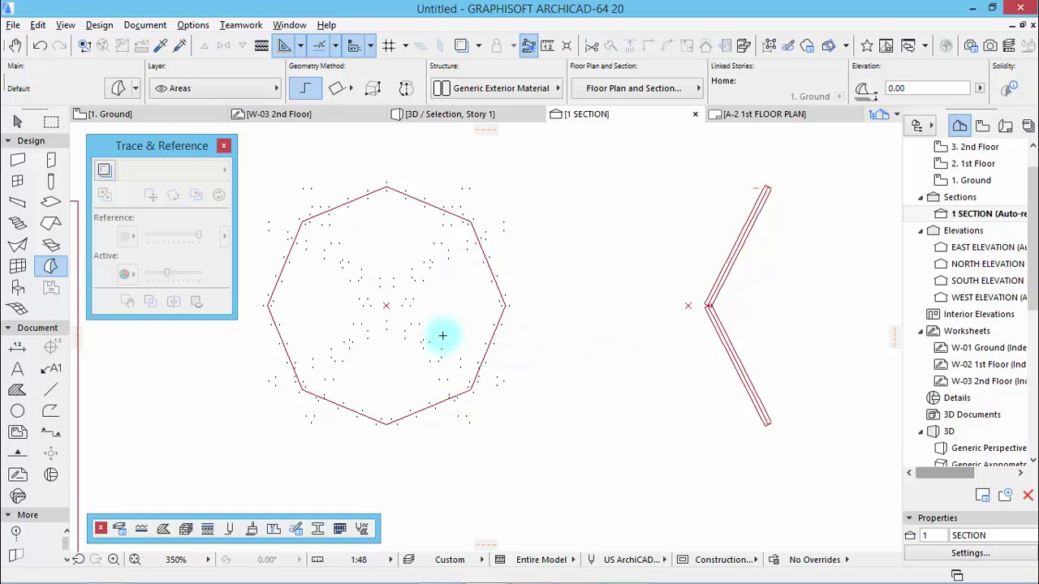
scroll(437, 297, "up", 1)
key("ctrl+z")
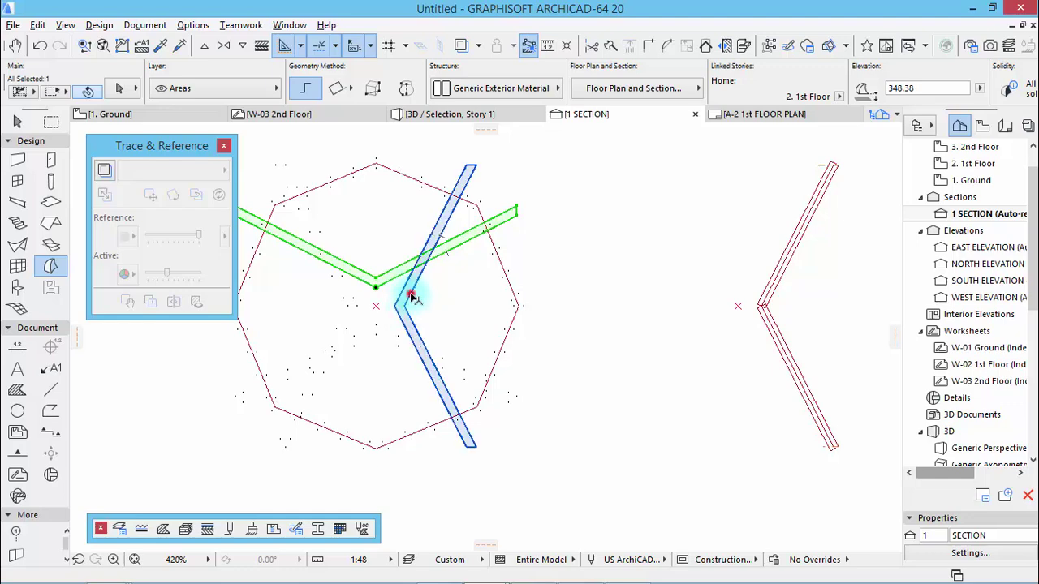
left_click(406, 291)
left_click(348, 302)
left_click(362, 333)
Step: Copy the octagon-and-star unit onto the octagon's top vertex, stacking it above
left_click(251, 348, "shift")
scroll(676, 383, "down", 2)
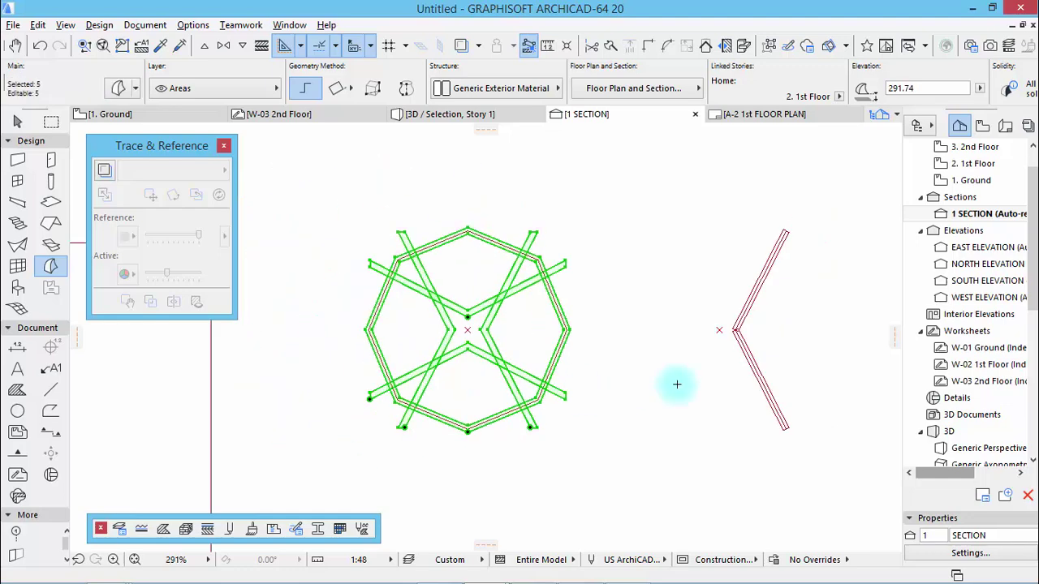
scroll(654, 360, "up", 1)
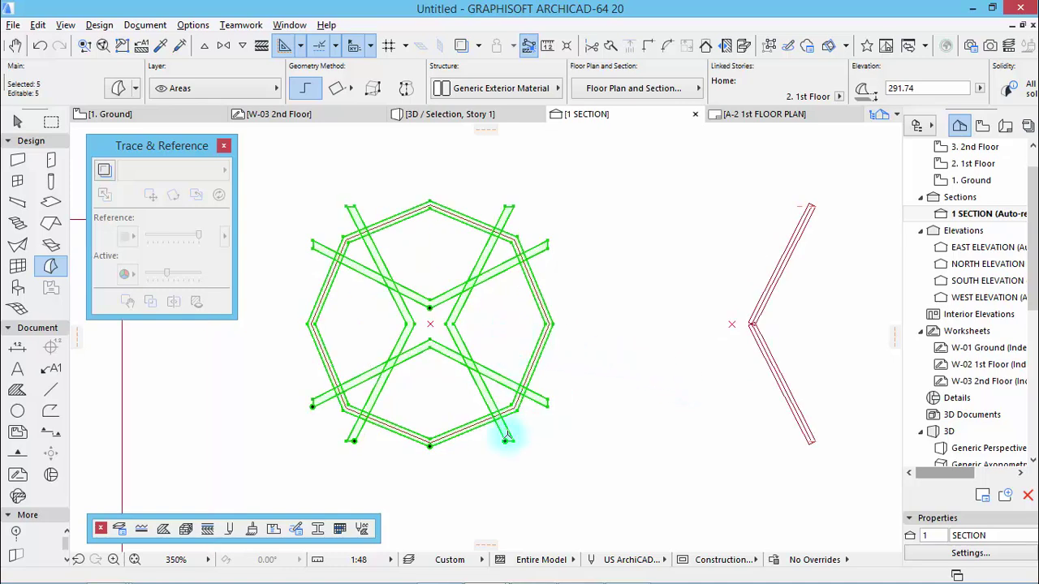
scroll(412, 475, "up", 3)
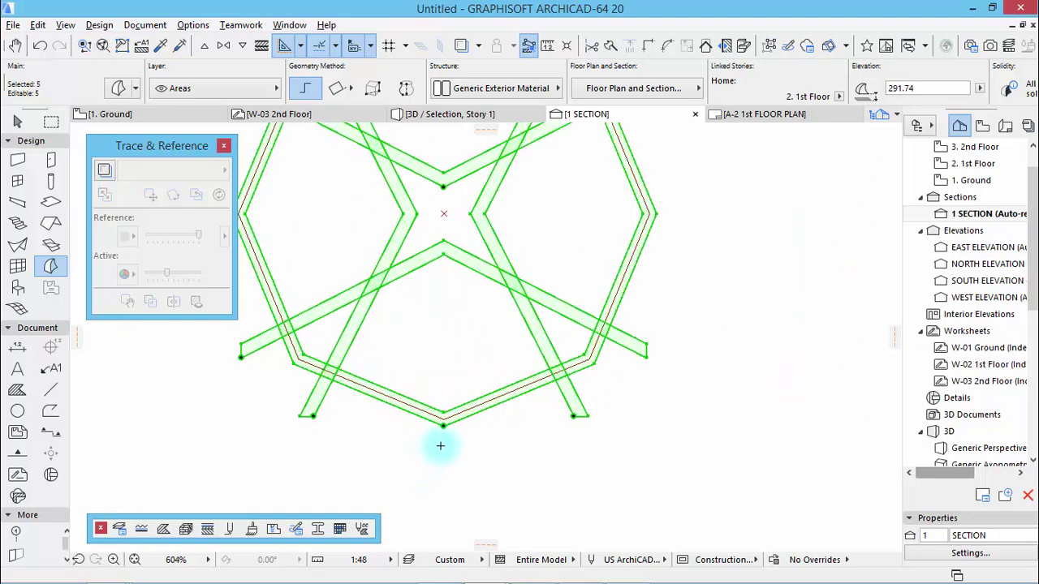
key("ctrl+shift+d")
scroll(443, 424, "up", 6)
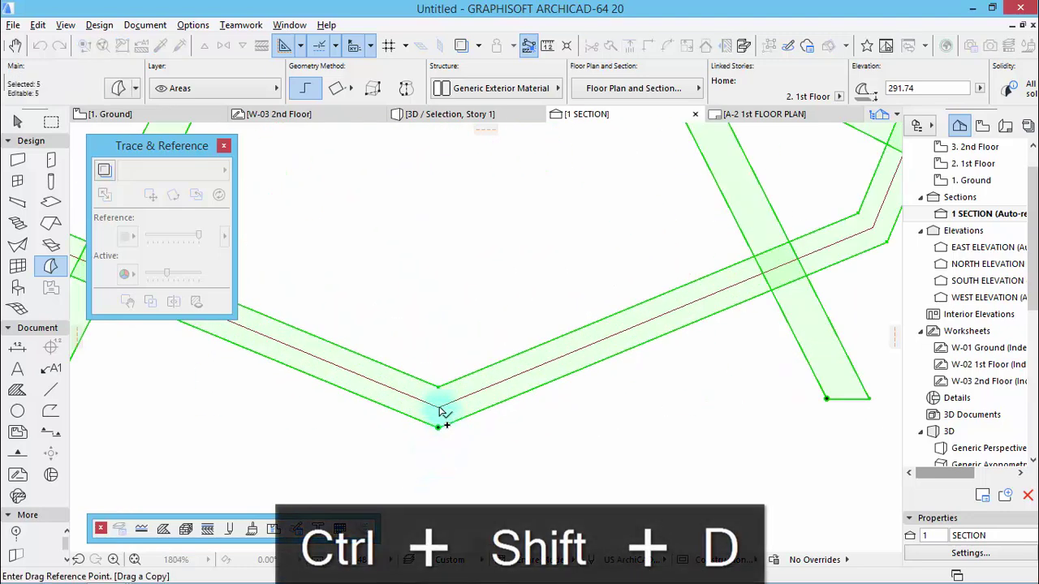
left_click(438, 427)
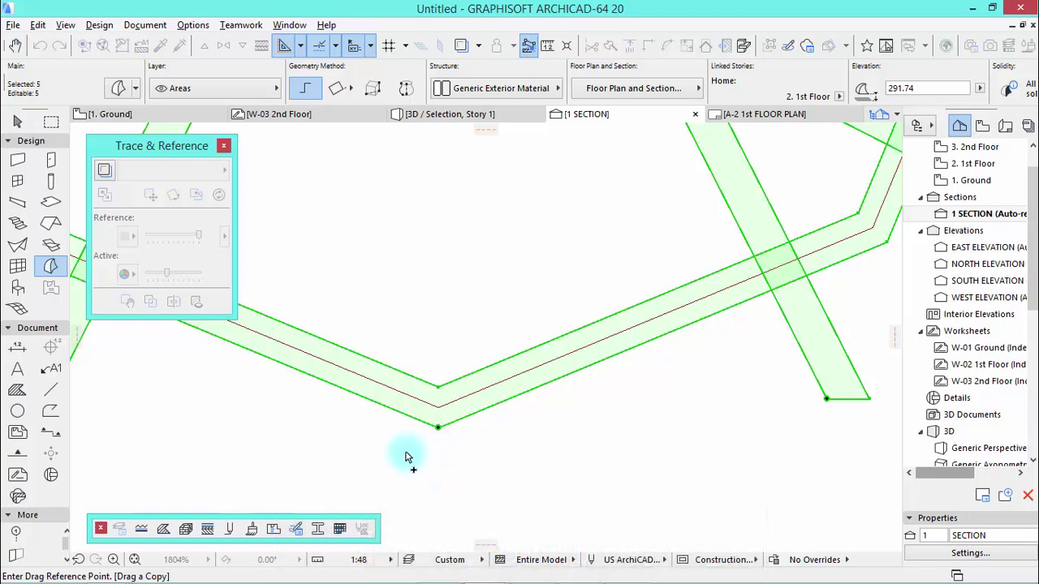
scroll(459, 479, "down", 3)
left_click(461, 476)
scroll(455, 480, "down", 3)
scroll(438, 230, "up", 3)
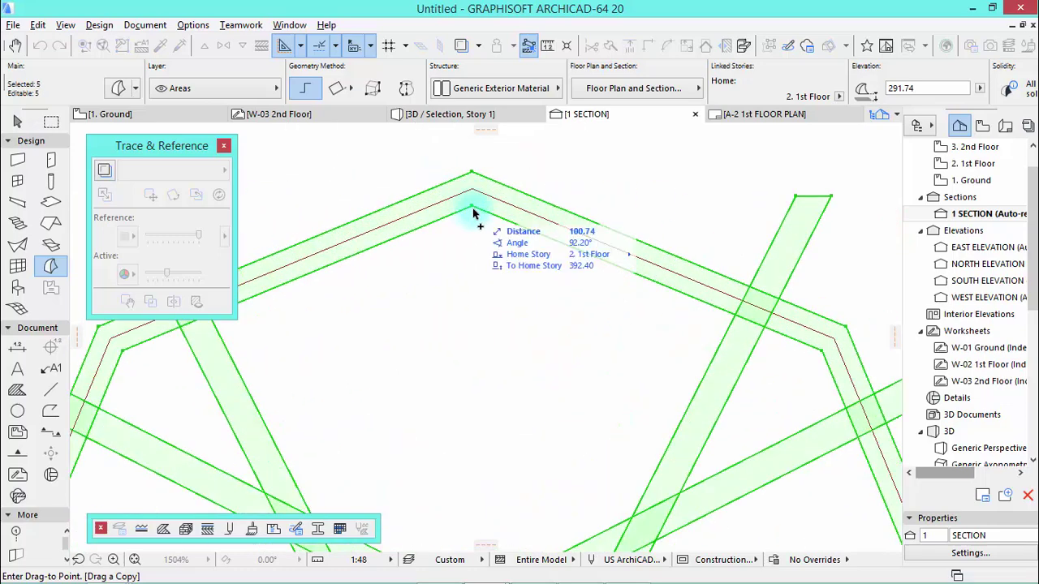
left_click(471, 210)
scroll(463, 259, "down", 3)
scroll(507, 284, "down", 1)
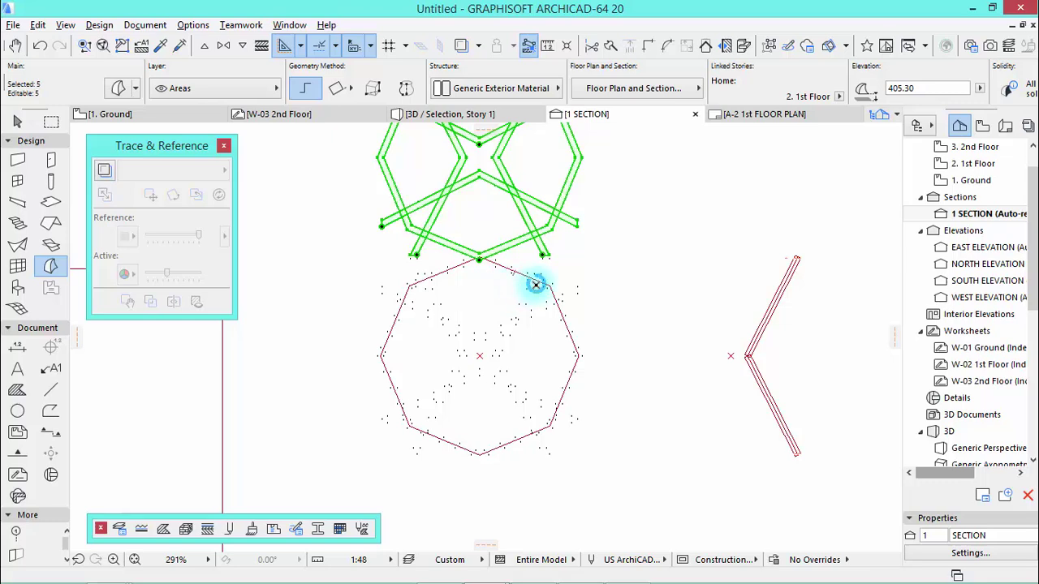
scroll(519, 293, "down", 1)
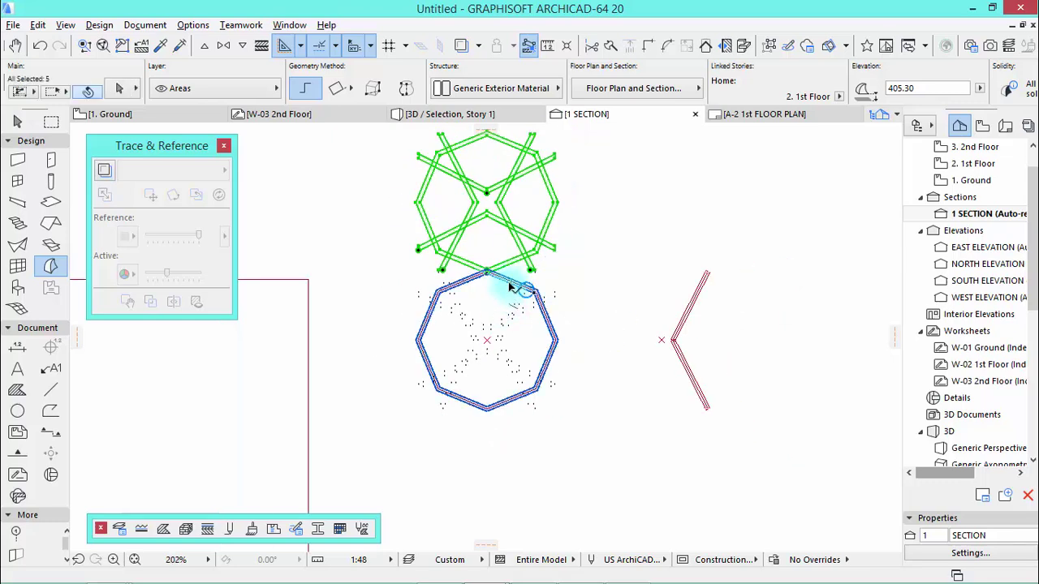
Step: Select the lower octagon together with its V morphs
left_click(496, 284)
left_click(514, 317, "shift")
left_click(499, 345, "shift")
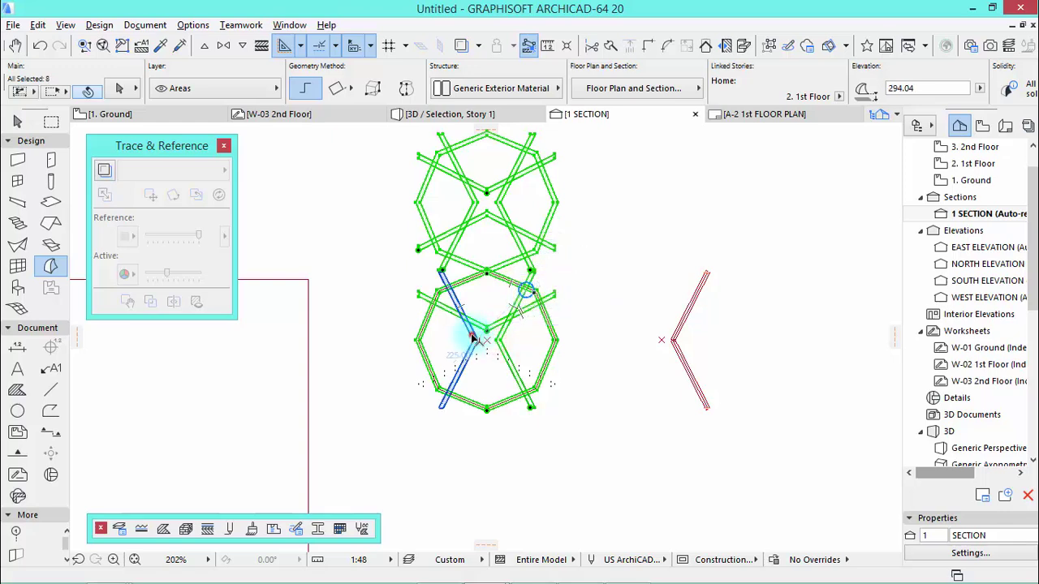
left_click(477, 339, "shift")
left_click(484, 355, "shift")
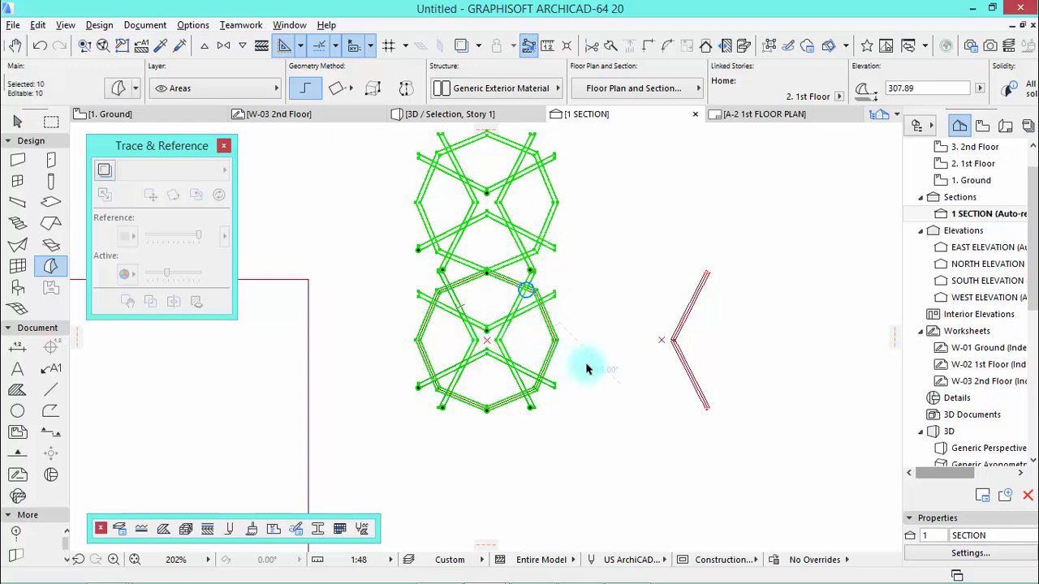
key("F5")
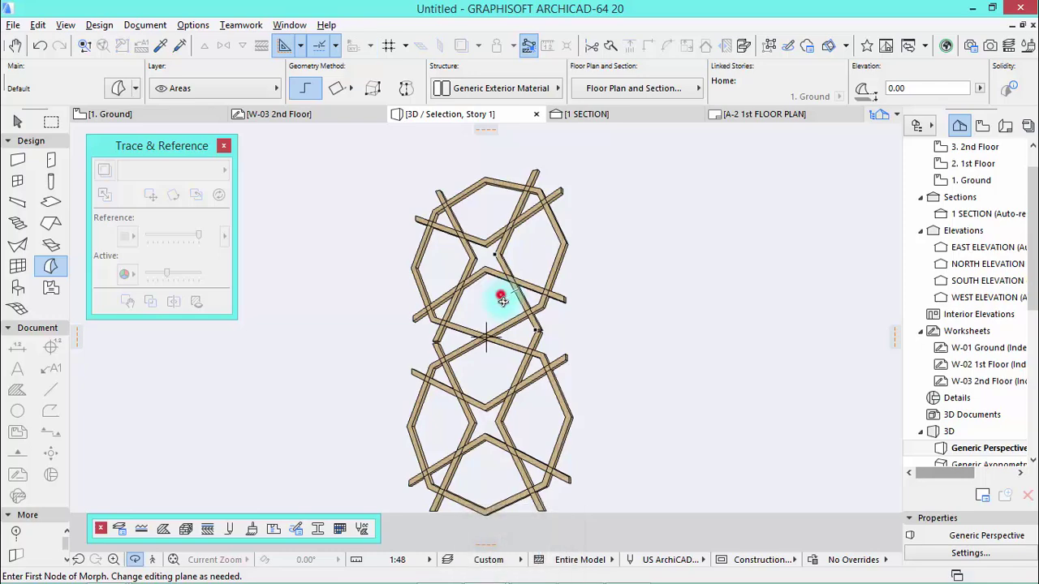
scroll(505, 331, "up", 3)
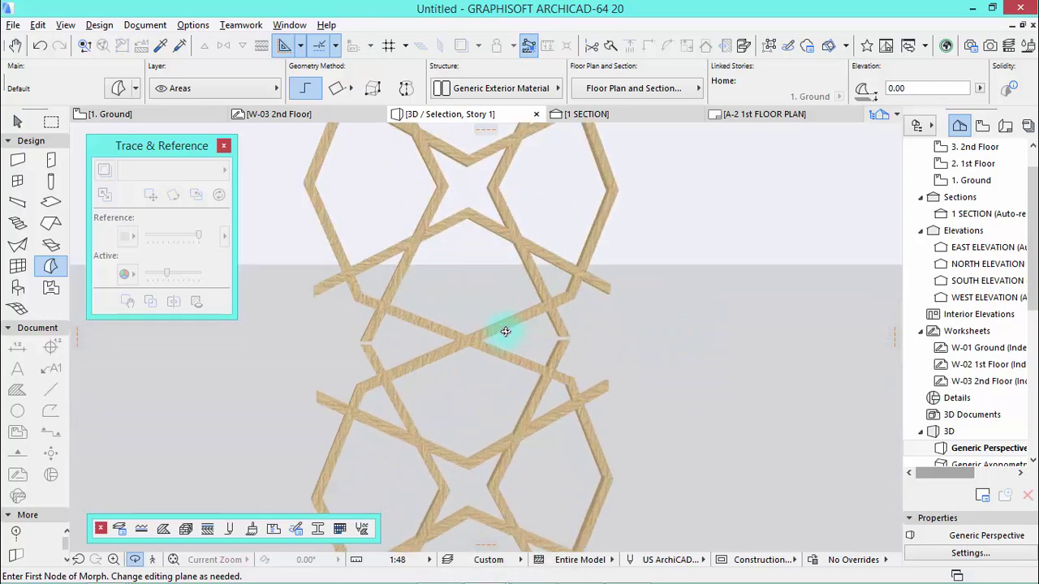
scroll(505, 331, "up", 2)
middle_click_drag(540, 350, 575, 352, "shift")
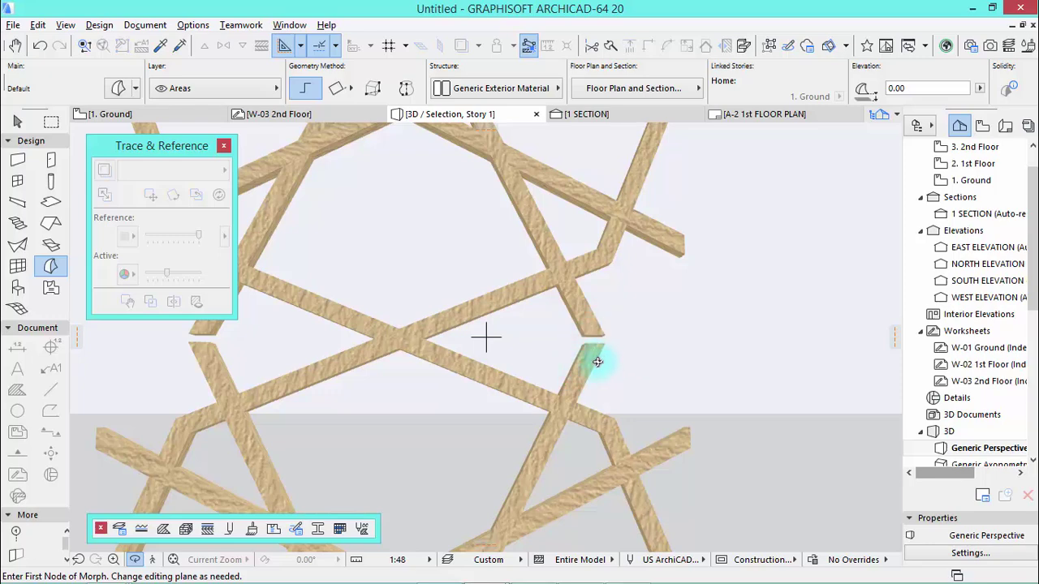
middle_click_drag(596, 368, 571, 363, "shift")
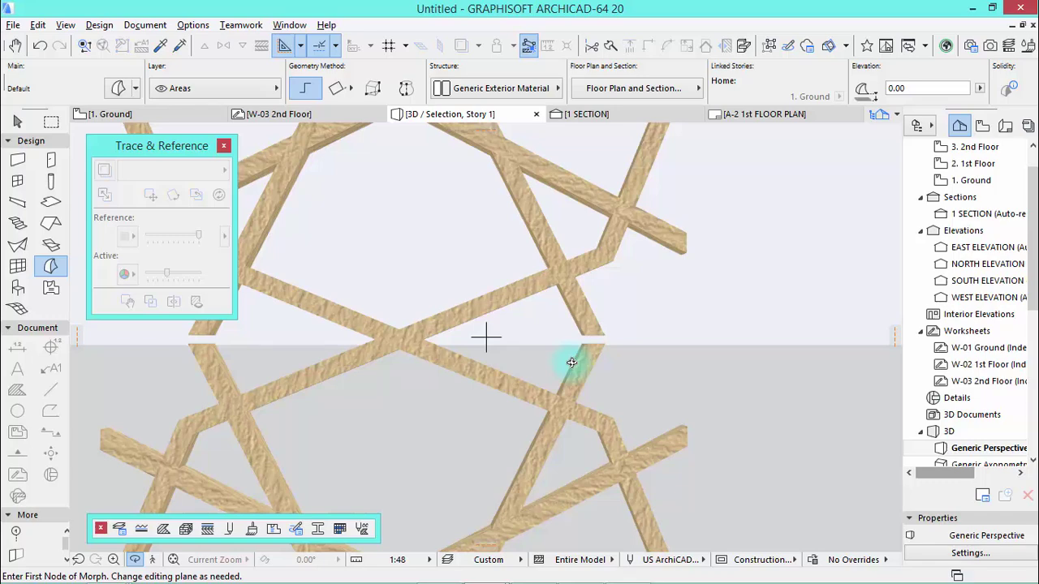
key("F2")
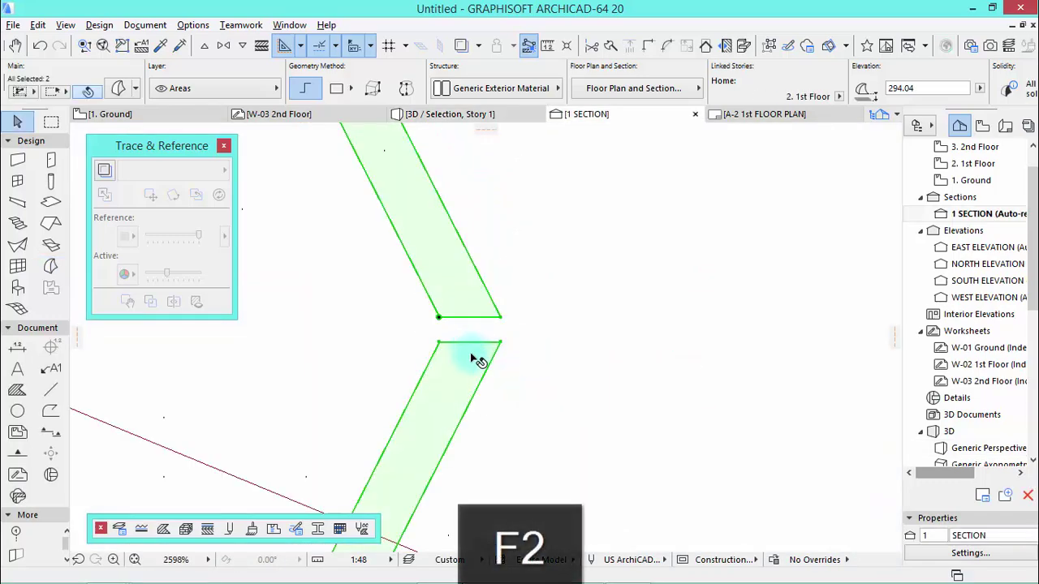
Step: Place a horizontal guide line across the gap between the two angled bars
key("alt+l")
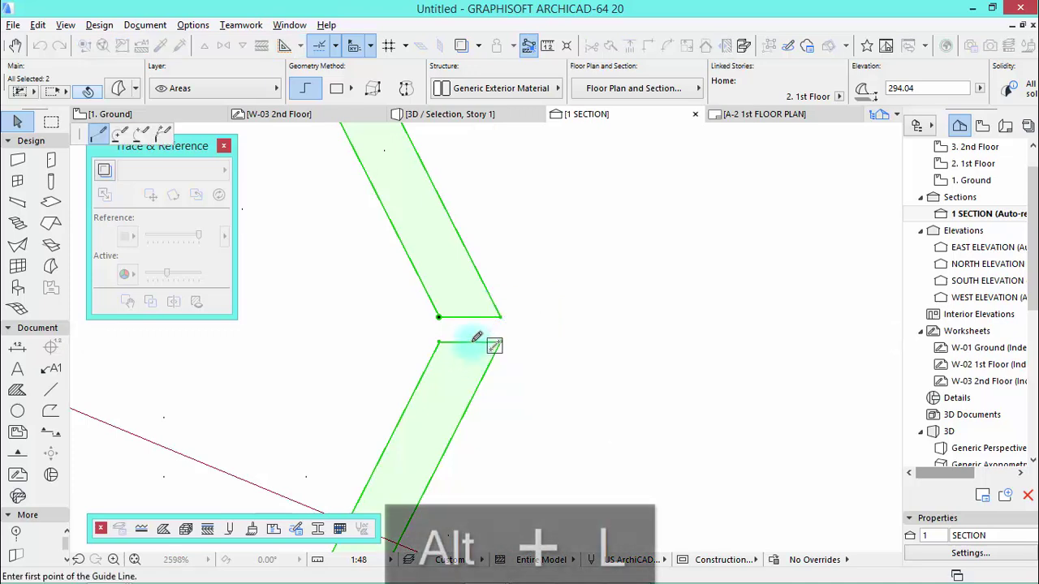
left_click(471, 342)
left_click(471, 316)
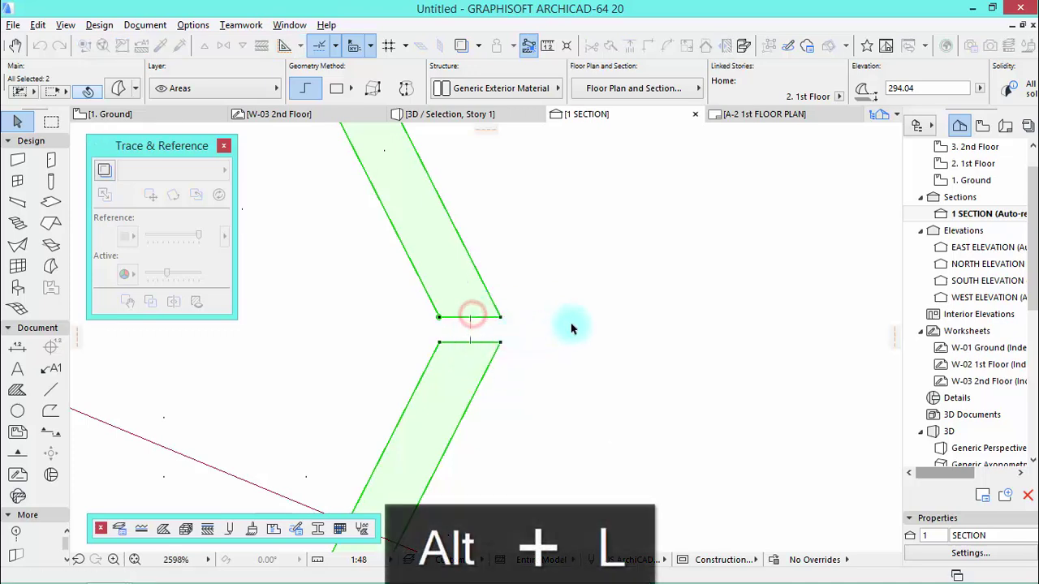
left_click_drag(484, 128, 471, 329)
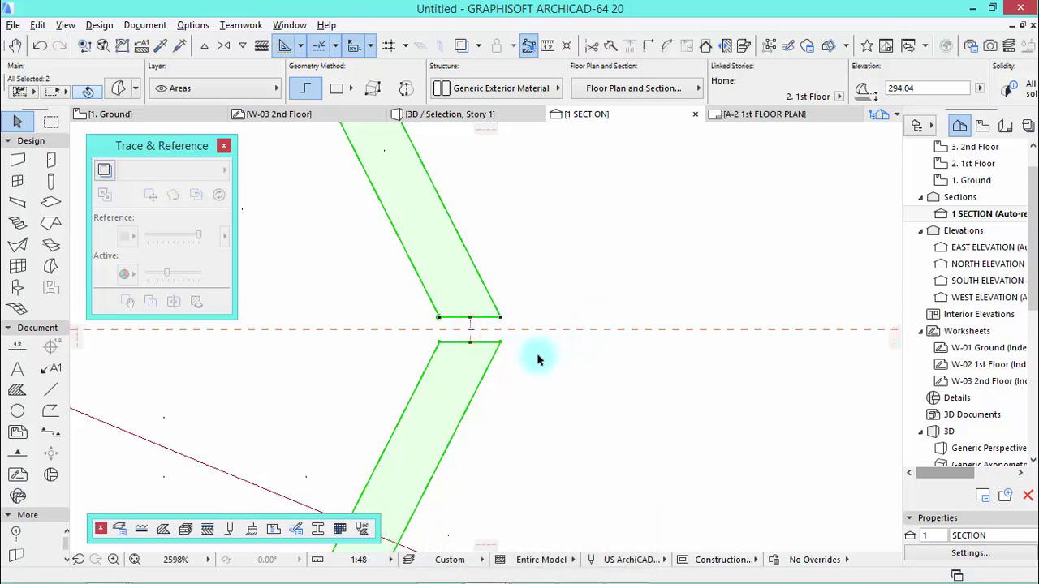
Step: Offset the bar end edges onto the guide line so the bars meet
left_click(487, 342)
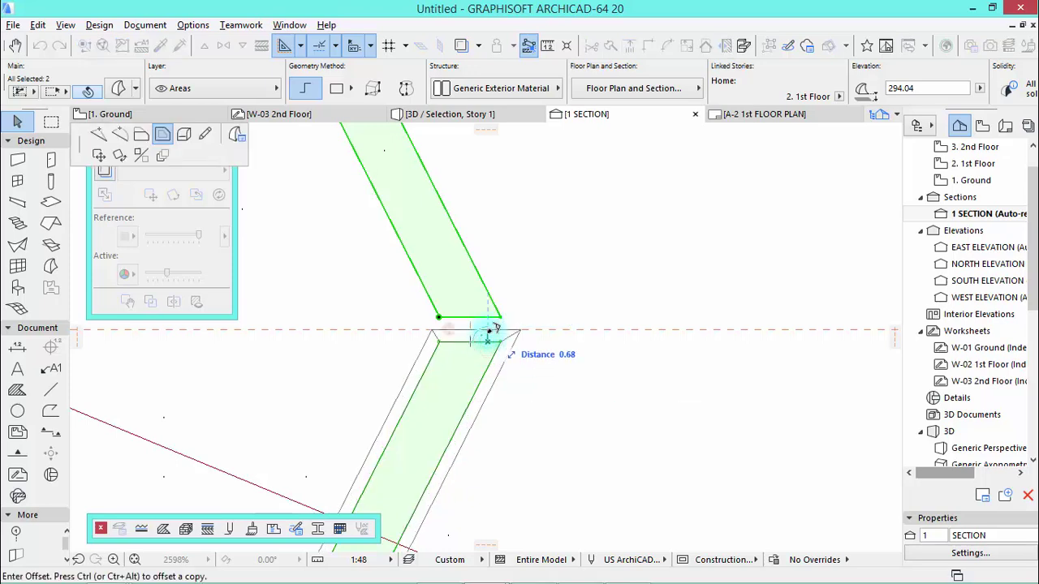
left_click(141, 134)
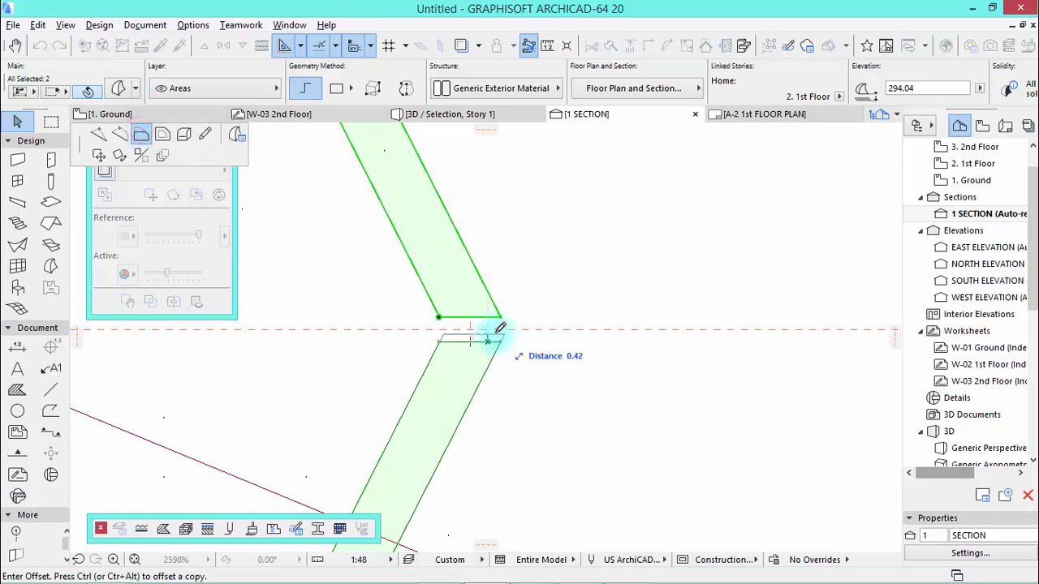
left_click(470, 329)
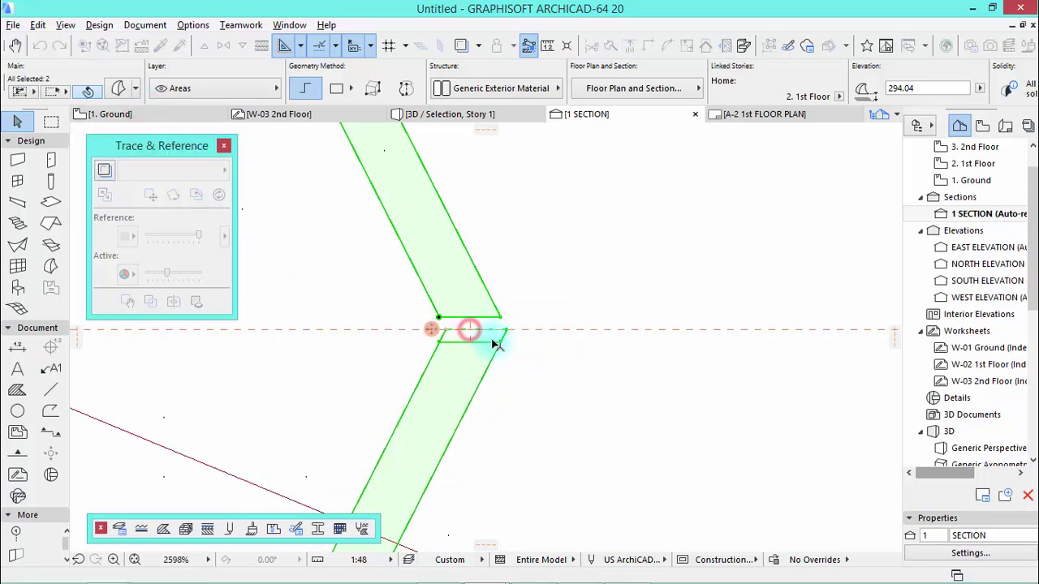
left_click(487, 341)
left_click(496, 326)
scroll(563, 222, "down", 4)
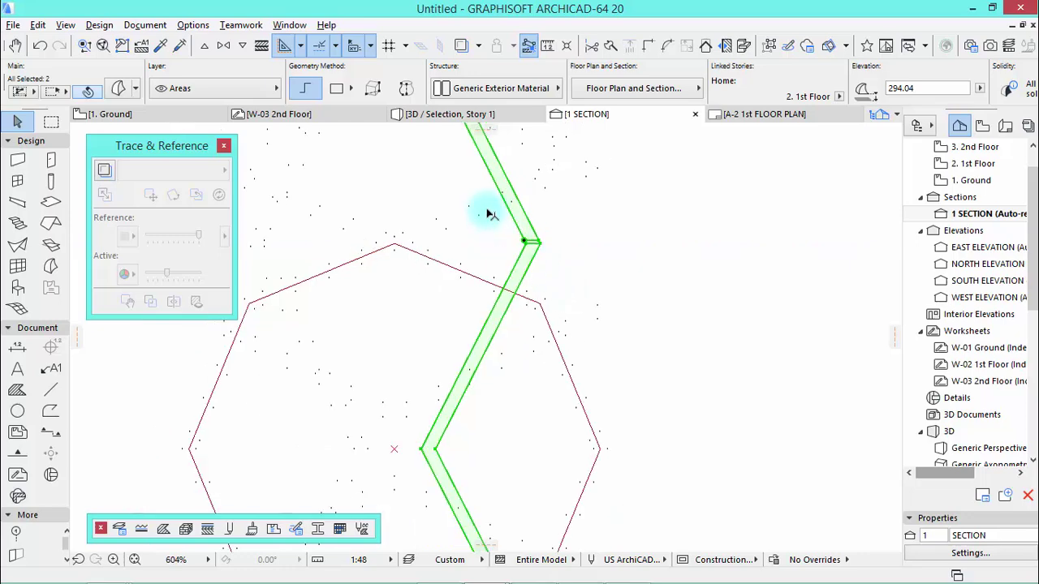
scroll(487, 213, "down", 2)
scroll(549, 352, "down", 3)
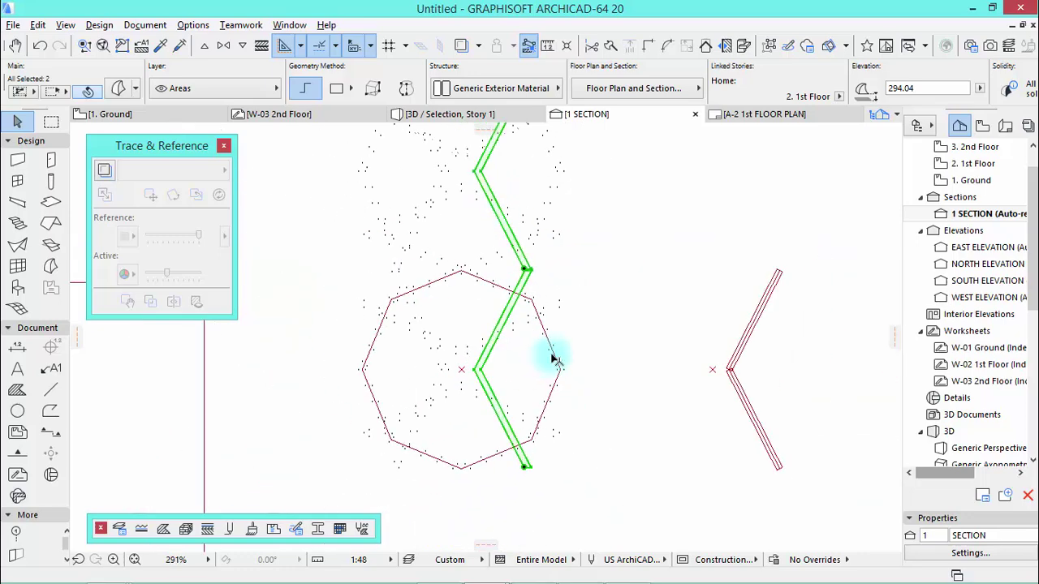
Step: Marquee-select the star-lattice bars above the octagon
key("Escape")
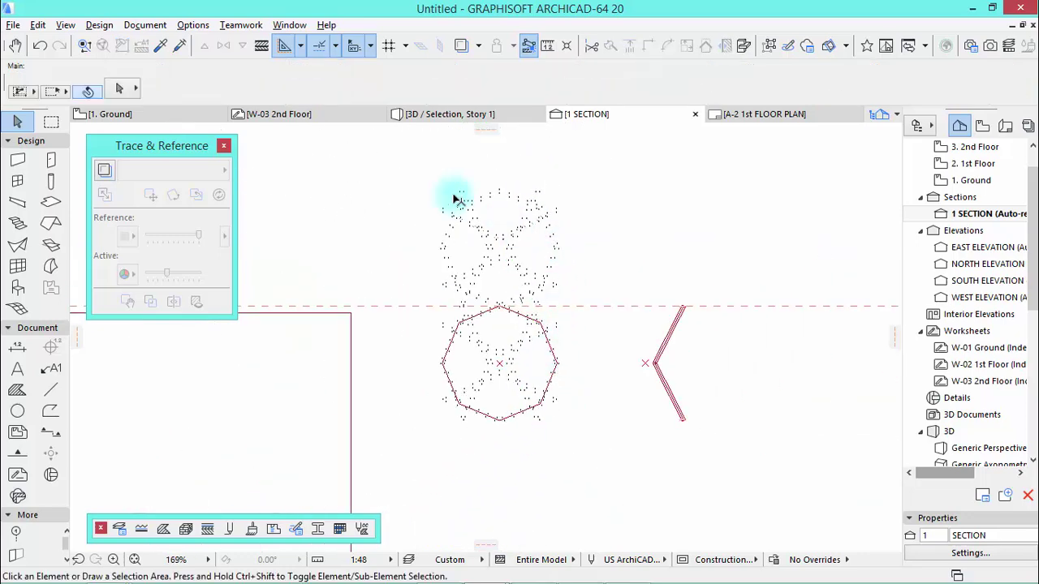
left_click_drag(394, 170, 591, 313)
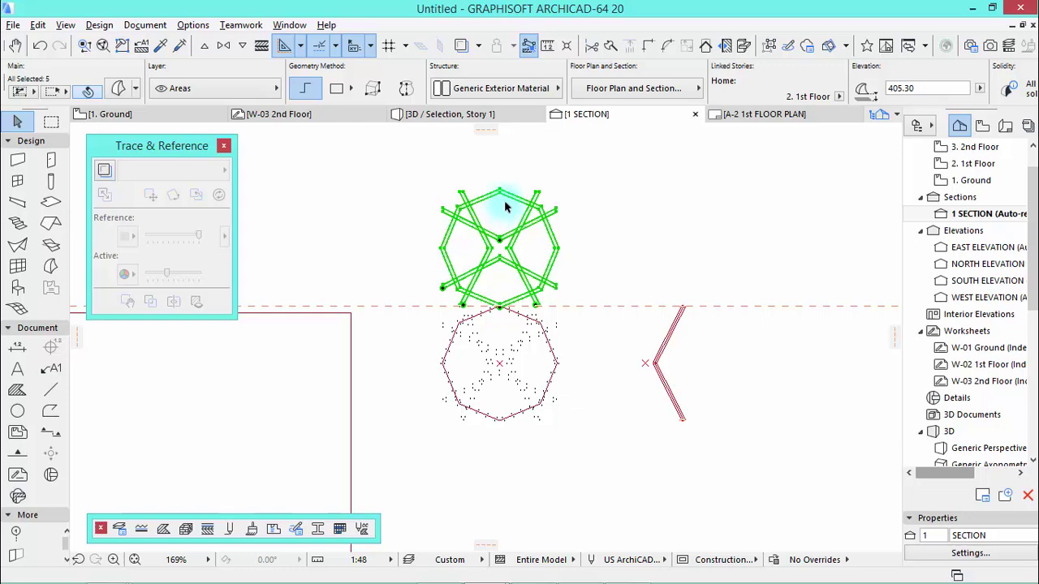
scroll(503, 305, "up", 6)
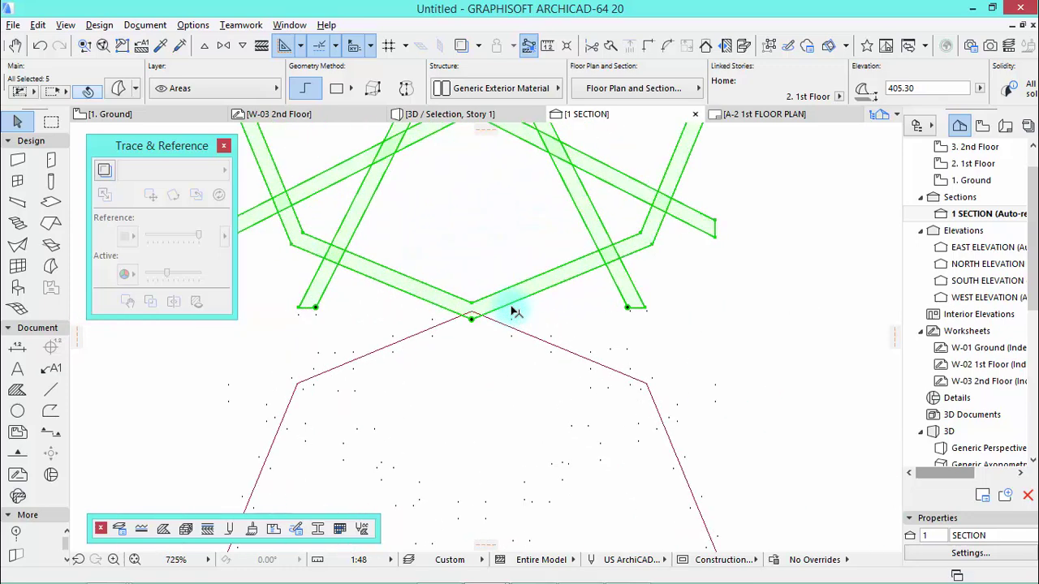
scroll(509, 326, "down", 2)
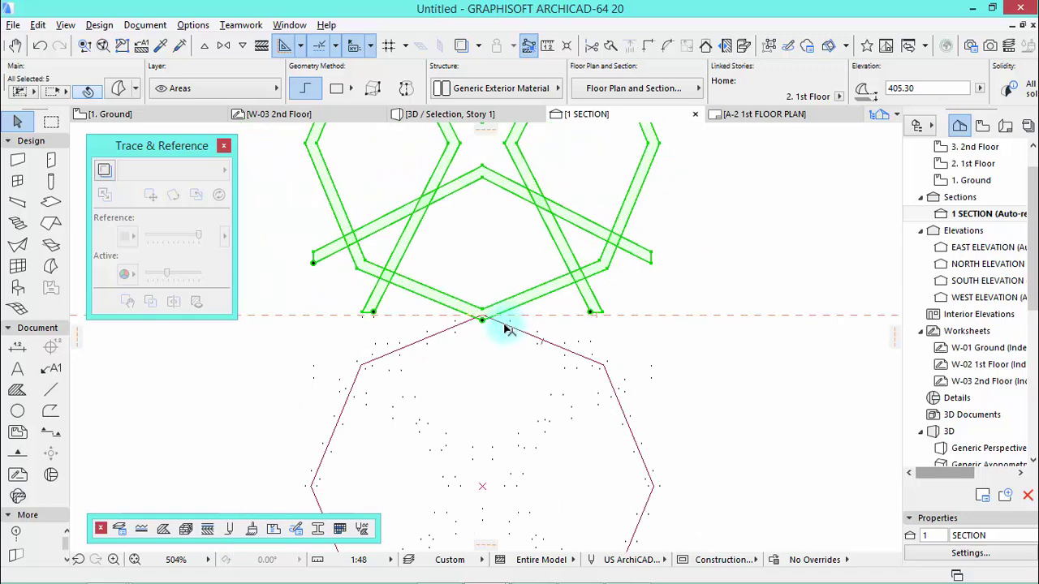
scroll(505, 328, "down", 2)
scroll(560, 344, "down", 2)
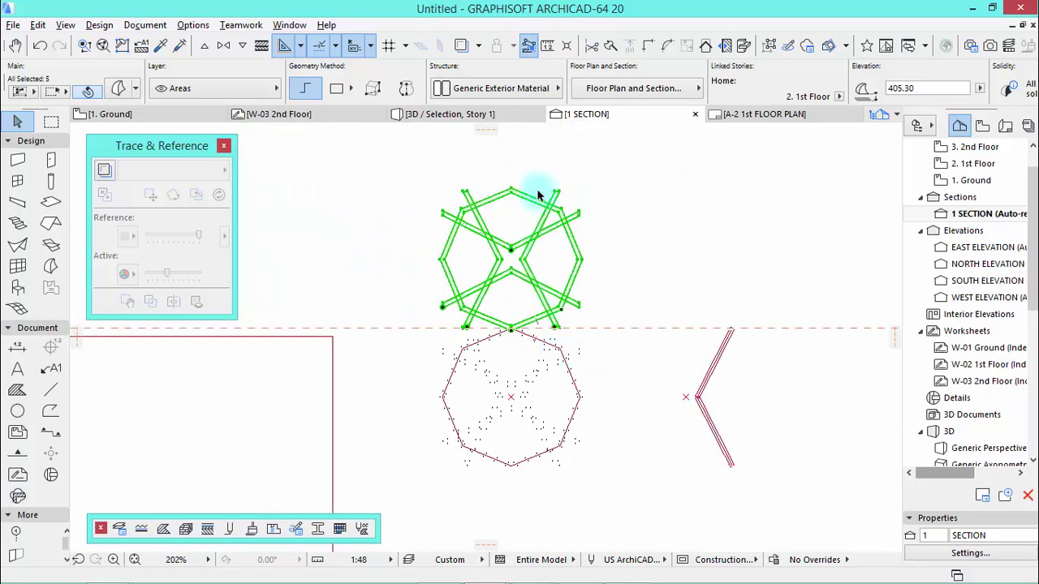
Step: Drag a copy of the lattice from its top point onto the octagon's bottom vertex
key("ctrl+shift+d")
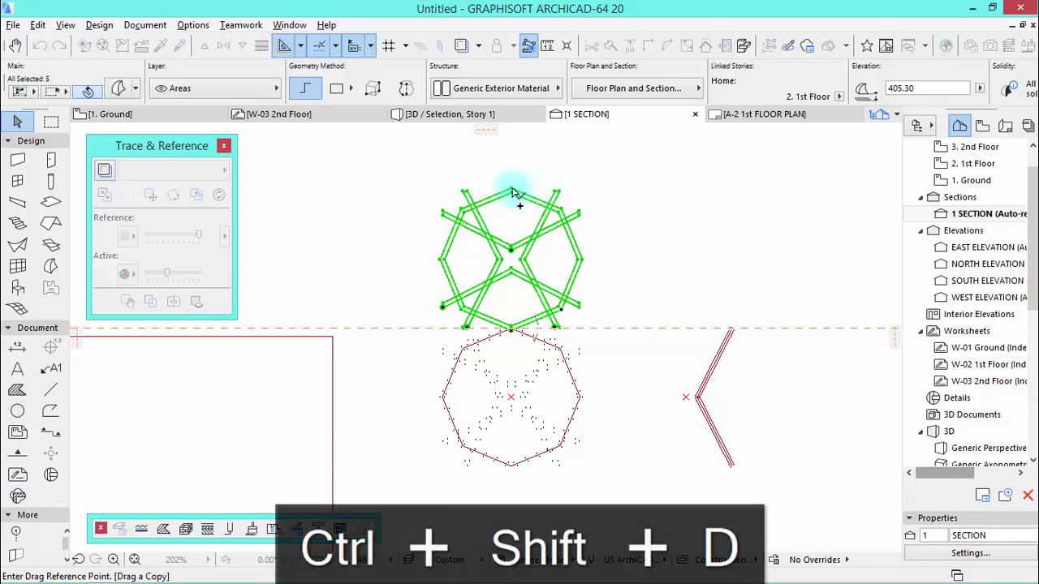
left_click(511, 192)
scroll(522, 467, "up", 6)
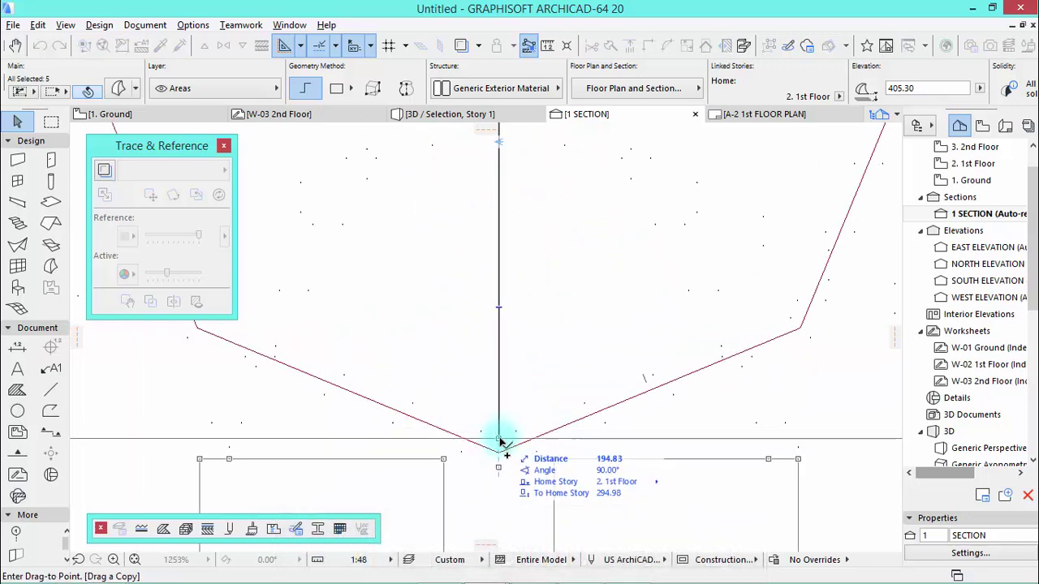
left_click(500, 443)
scroll(479, 366, "down", 3)
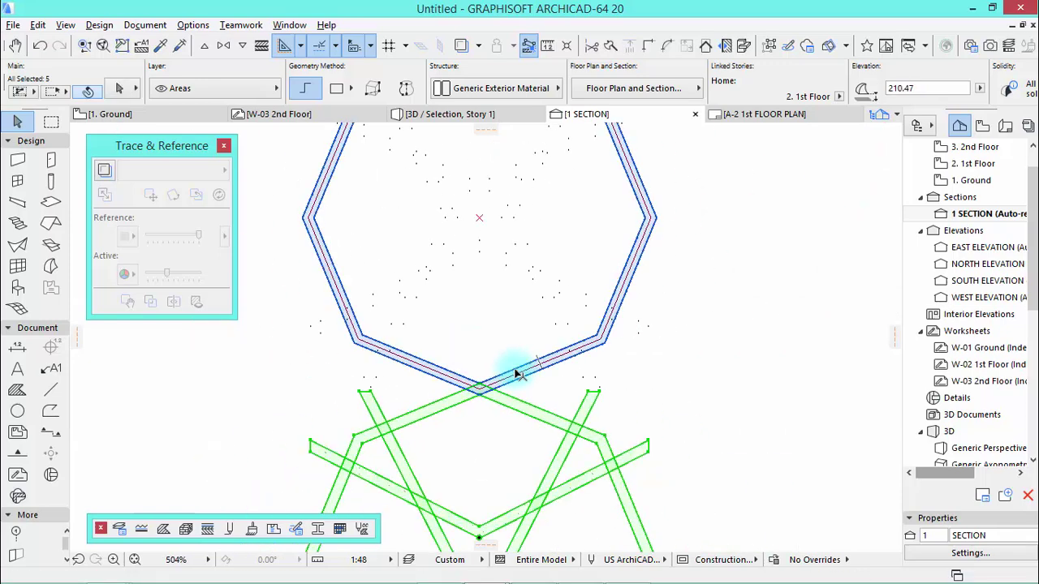
scroll(512, 367, "up", 3)
scroll(489, 400, "up", 5)
key("Escape")
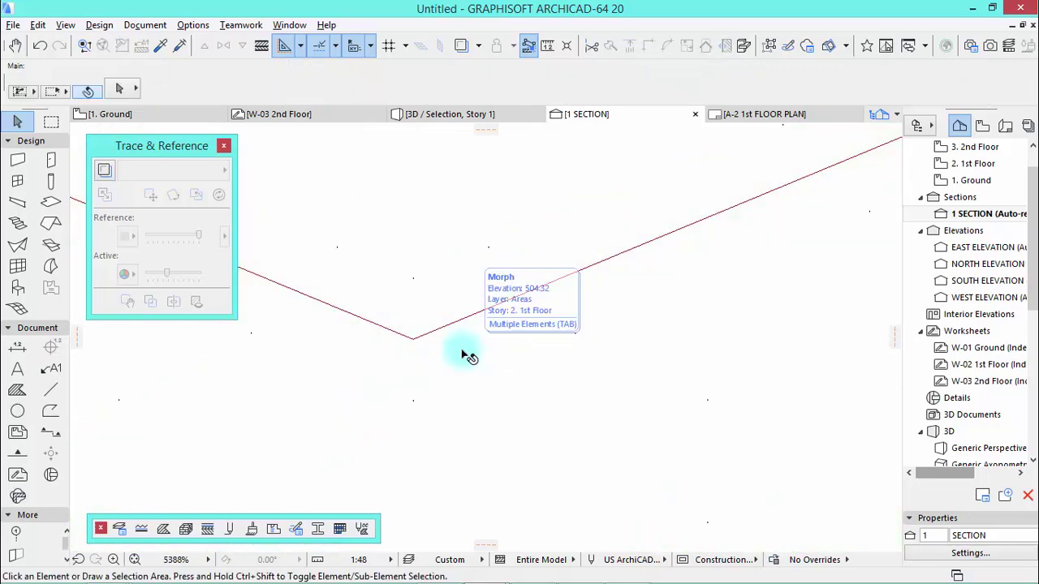
scroll(430, 317, "down", 7)
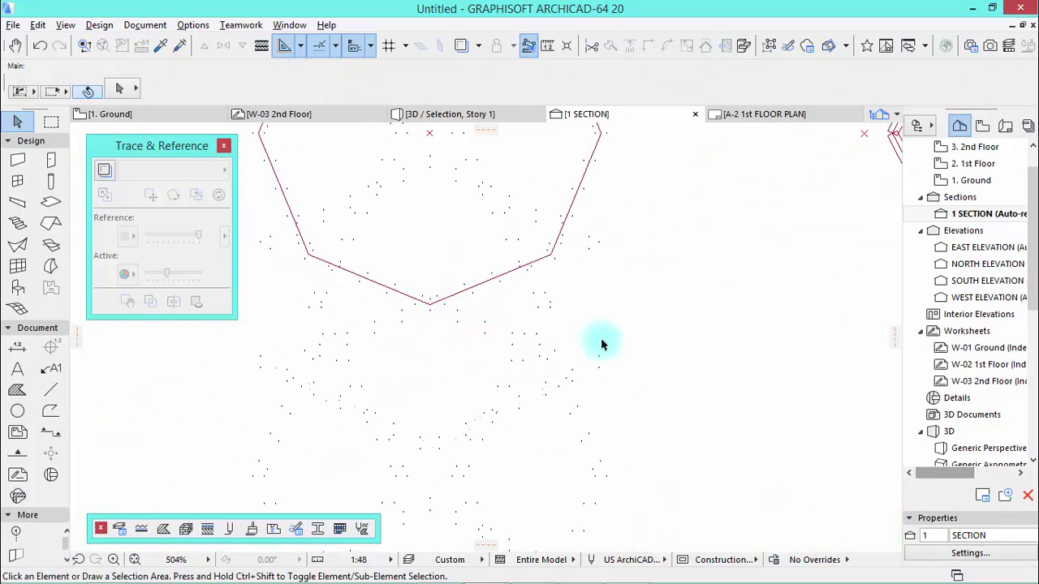
scroll(593, 336, "down", 2)
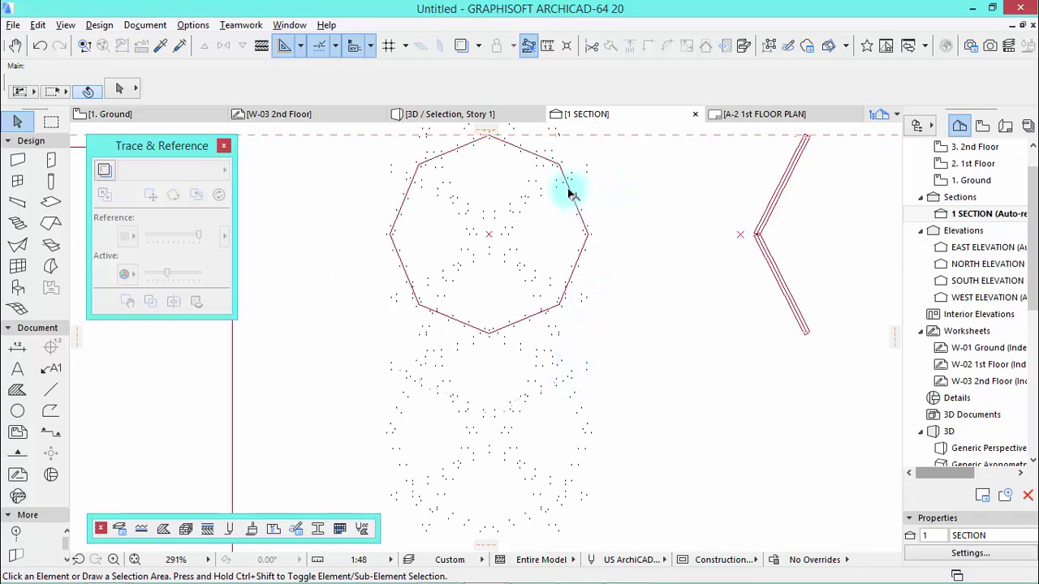
Step: Select both angled bars and draw a guide line across their joint
left_click(557, 147)
scroll(560, 331, "up", 4)
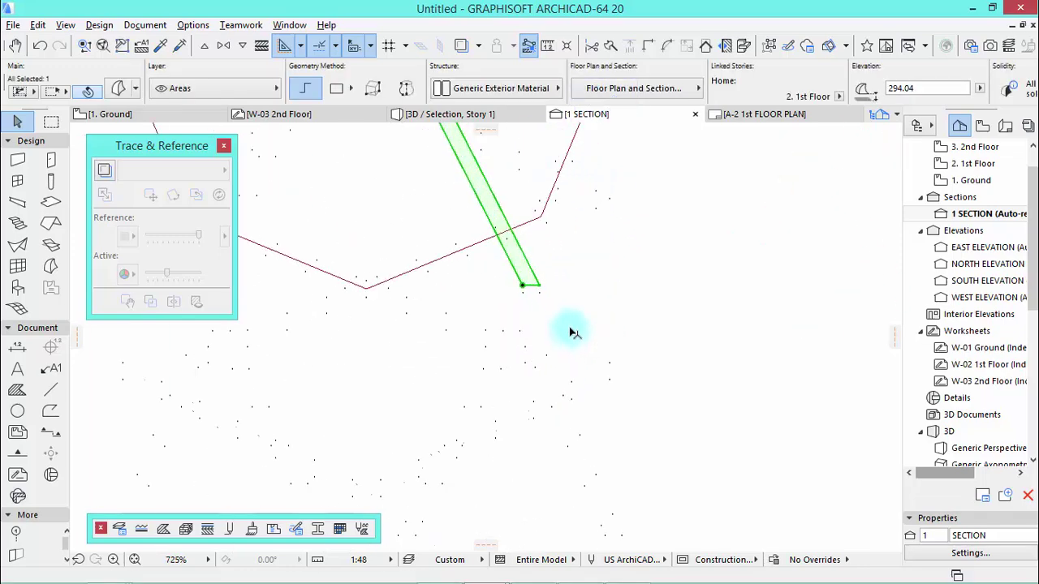
left_click(522, 284, "shift")
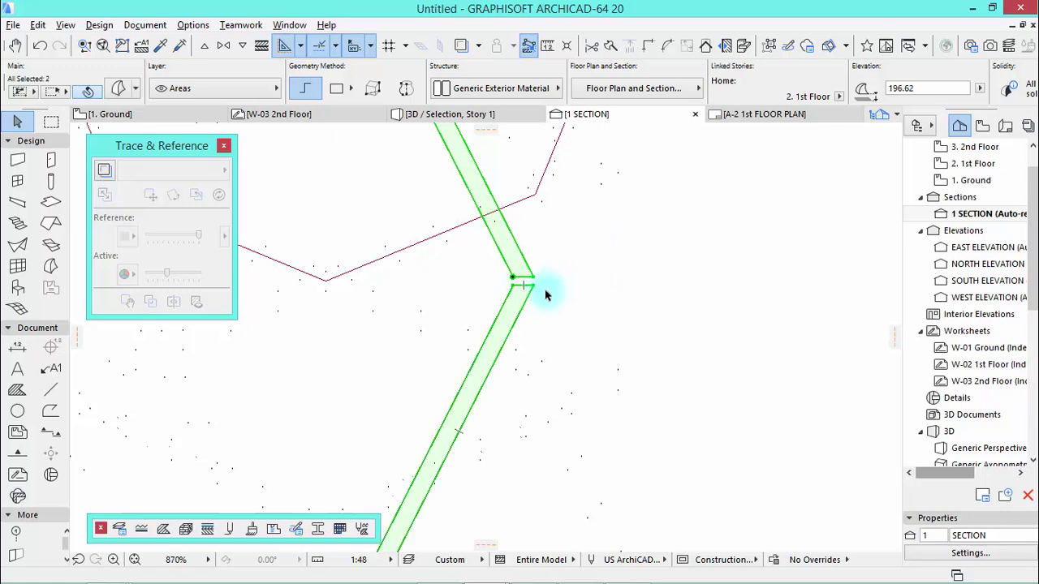
key("alt+l")
scroll(540, 296, "up", 4)
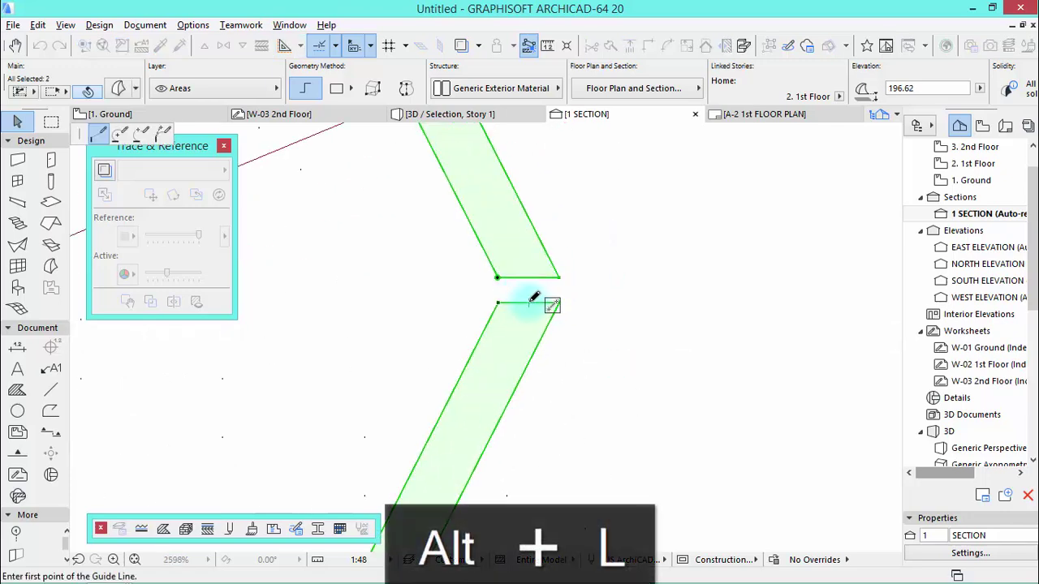
left_click(528, 302)
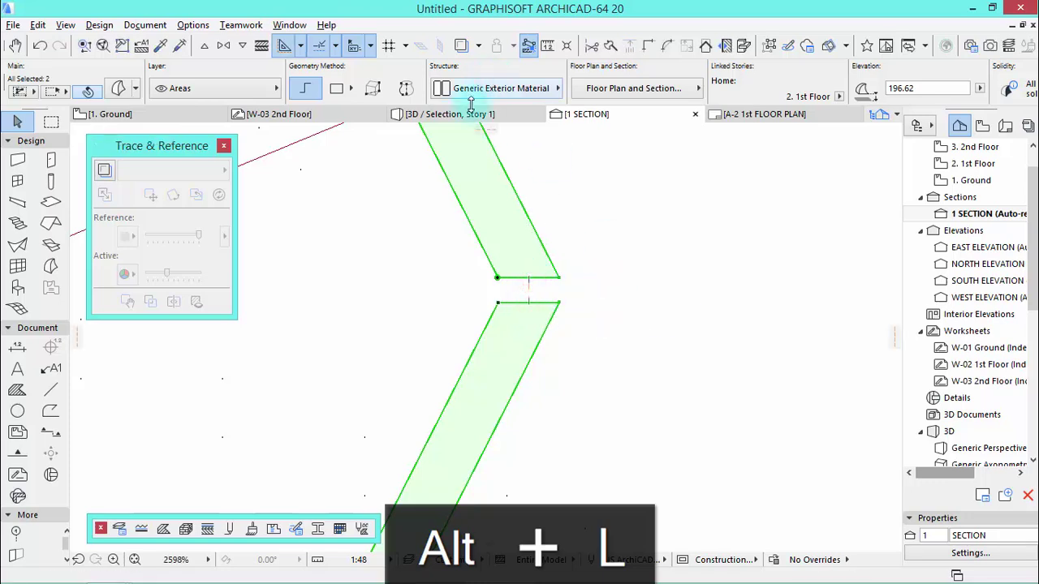
left_click(487, 129)
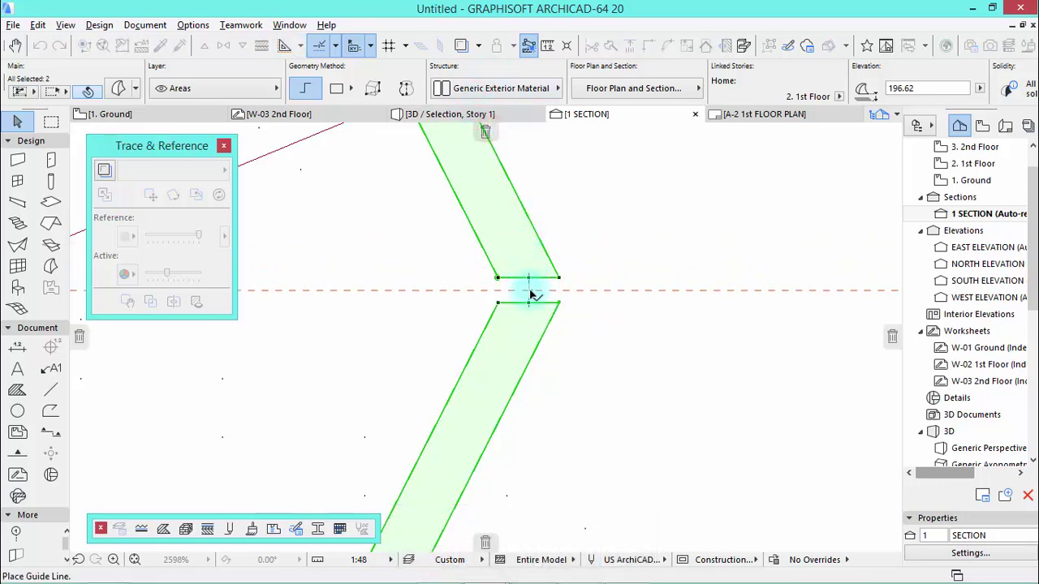
left_click(530, 294)
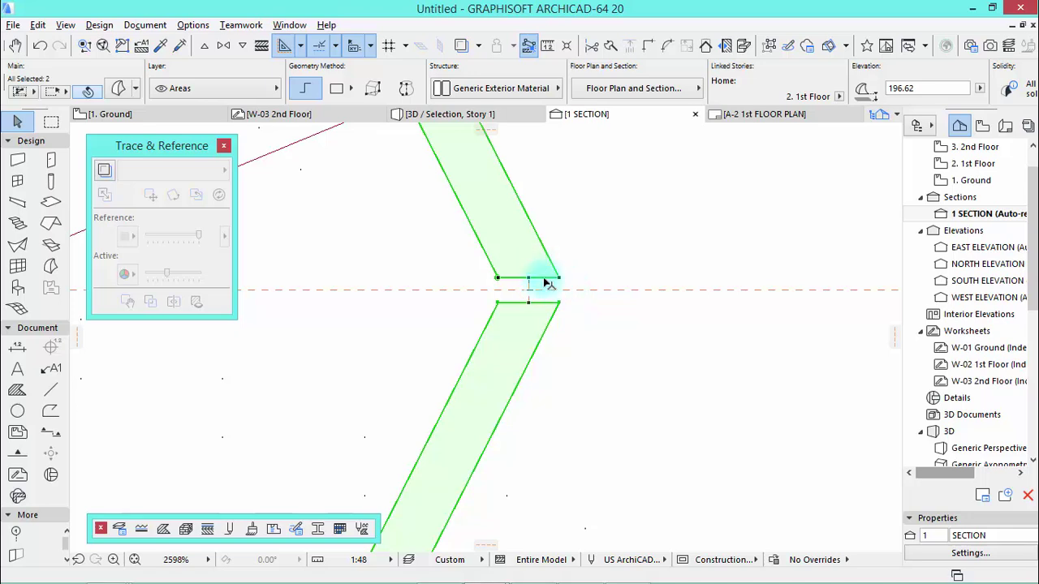
Step: Offset the upper and lower bar end edges onto the guide line
left_click(548, 282)
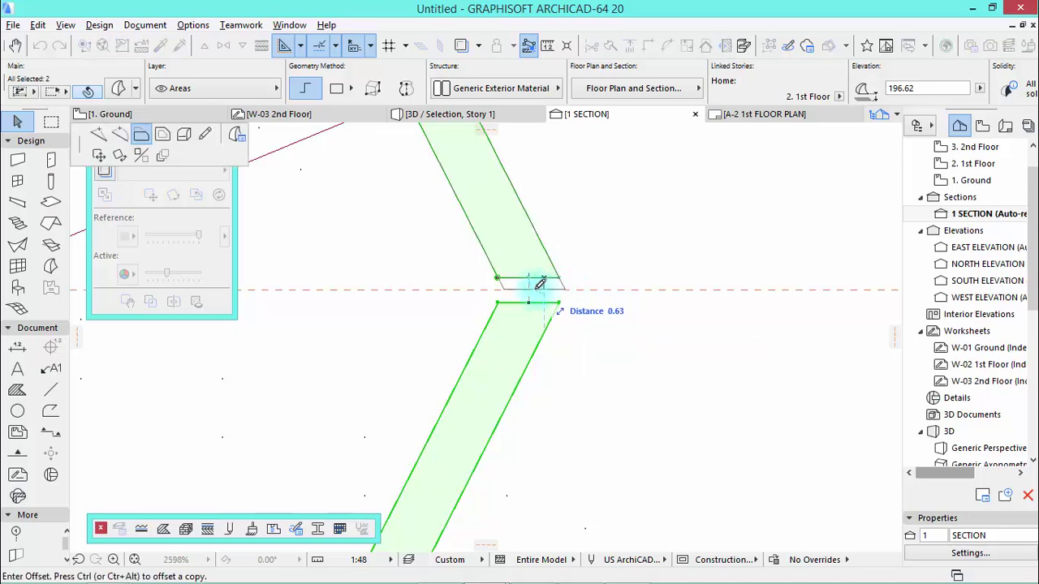
left_click(538, 284)
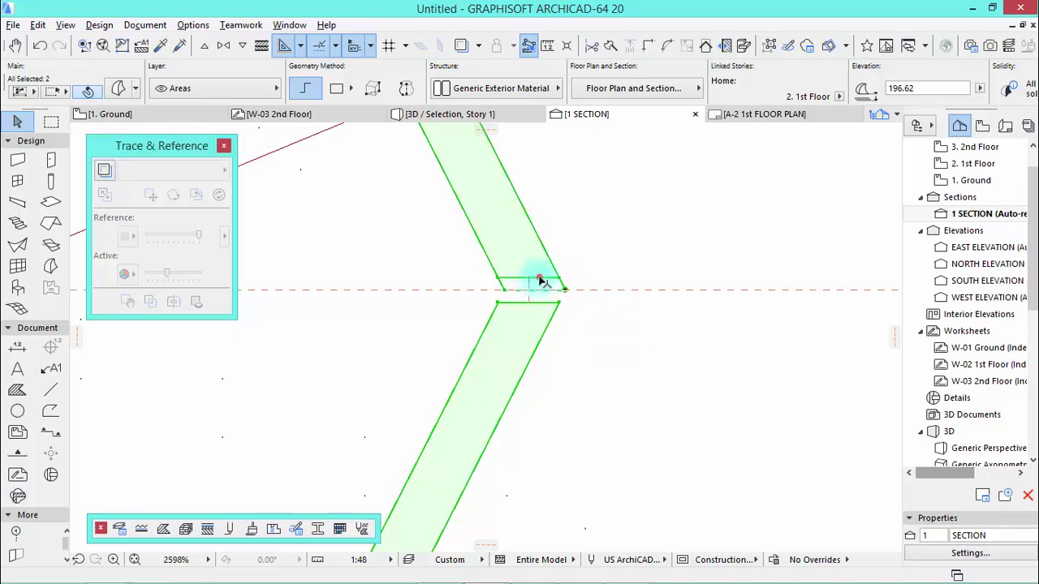
left_click(541, 282)
left_click(537, 282)
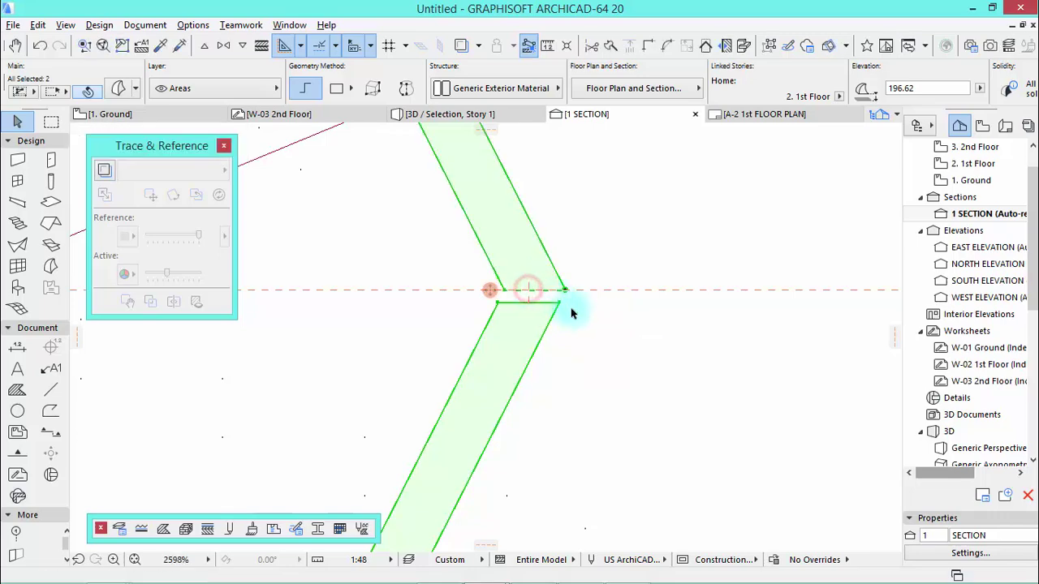
Step: Deselect the bars and area-select the five bars of the spare lattice copy
scroll(543, 378, "down", 8)
scroll(608, 341, "down", 3)
left_click(627, 399)
left_click(616, 348)
left_click(426, 469)
Step: Delete the selected lattice bars and the five bars of the spare upper lattice
key("Delete")
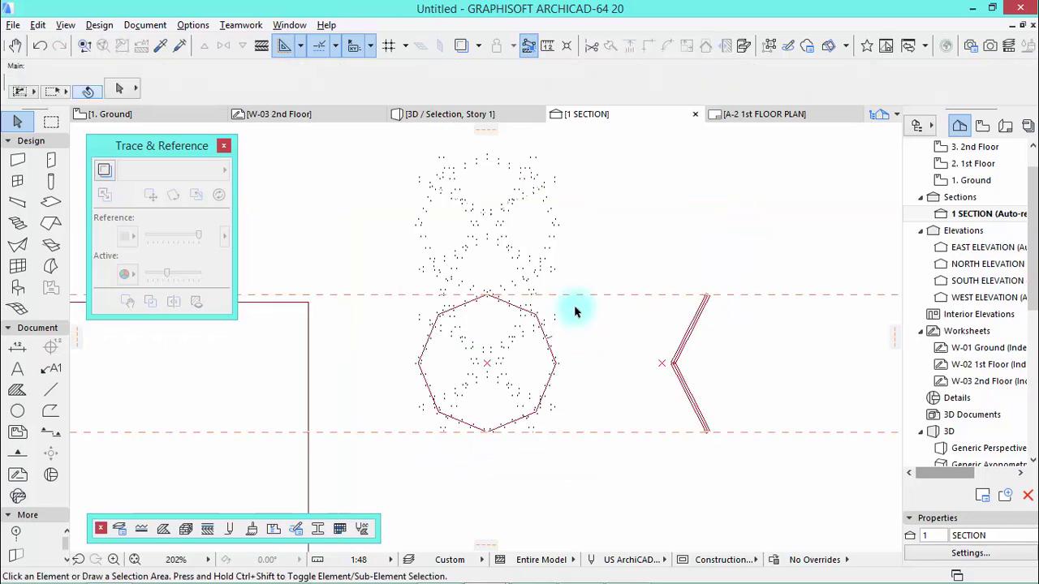
left_click(406, 152)
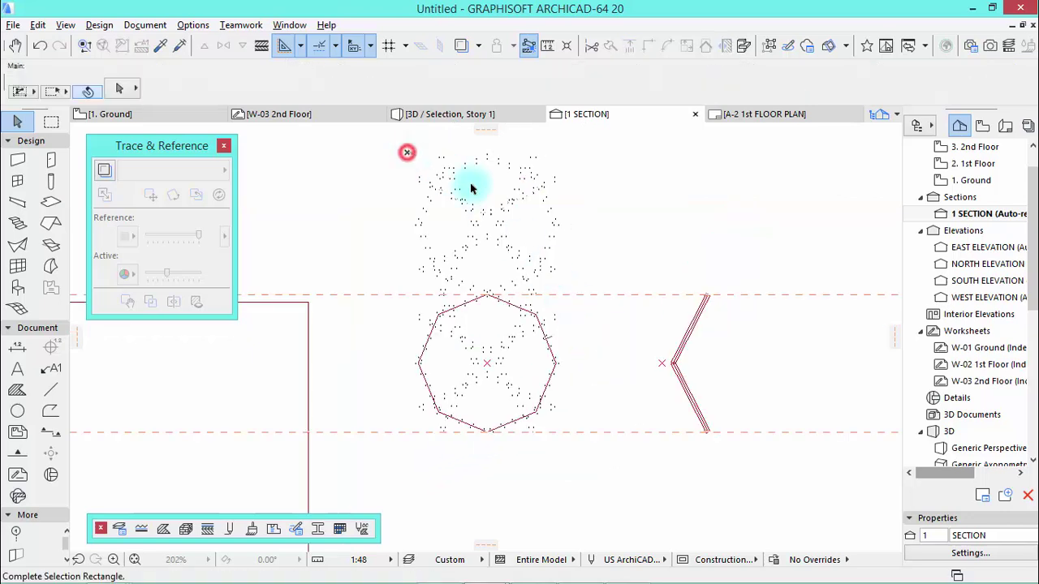
left_click(587, 301)
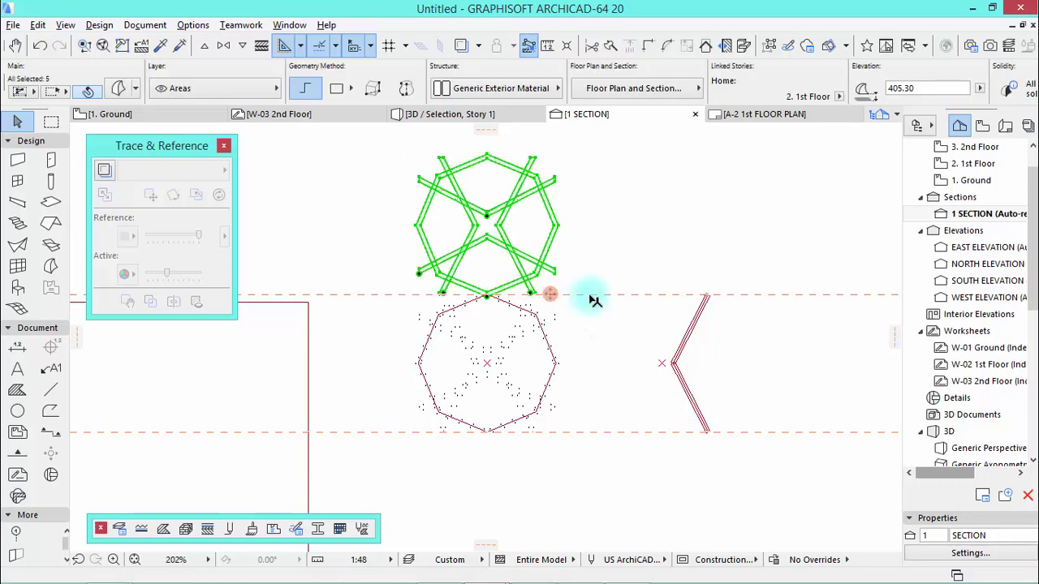
key("Delete")
Step: Give all morphs of the octagon panel a Solid Line cut line
left_click(375, 250)
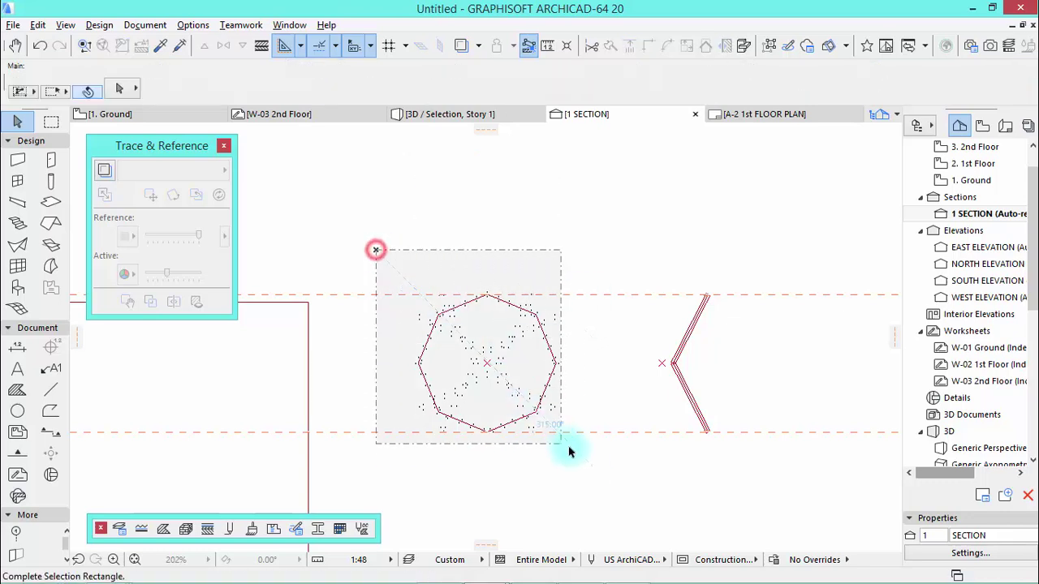
left_click(582, 459)
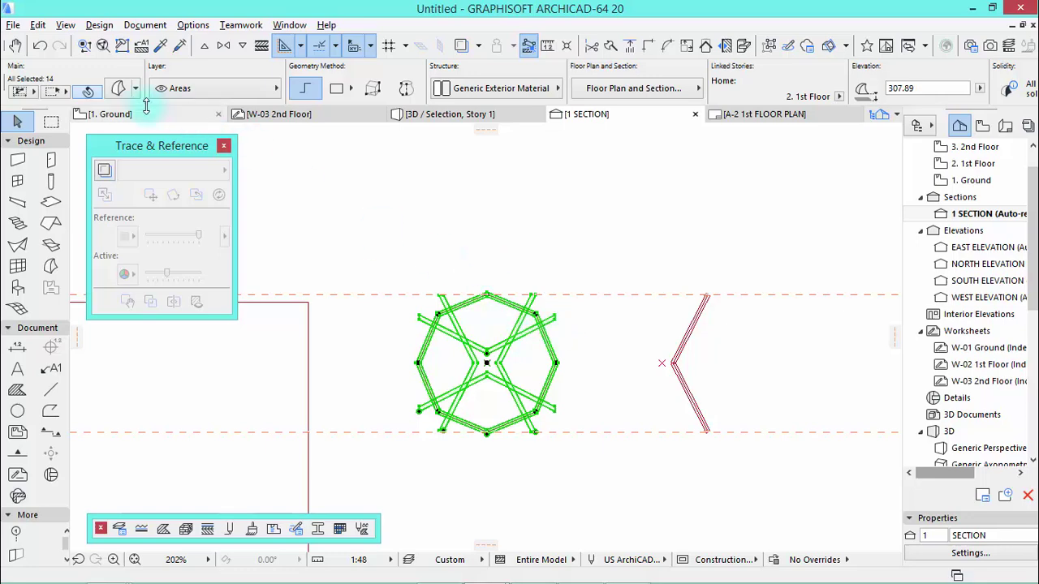
left_click(118, 88)
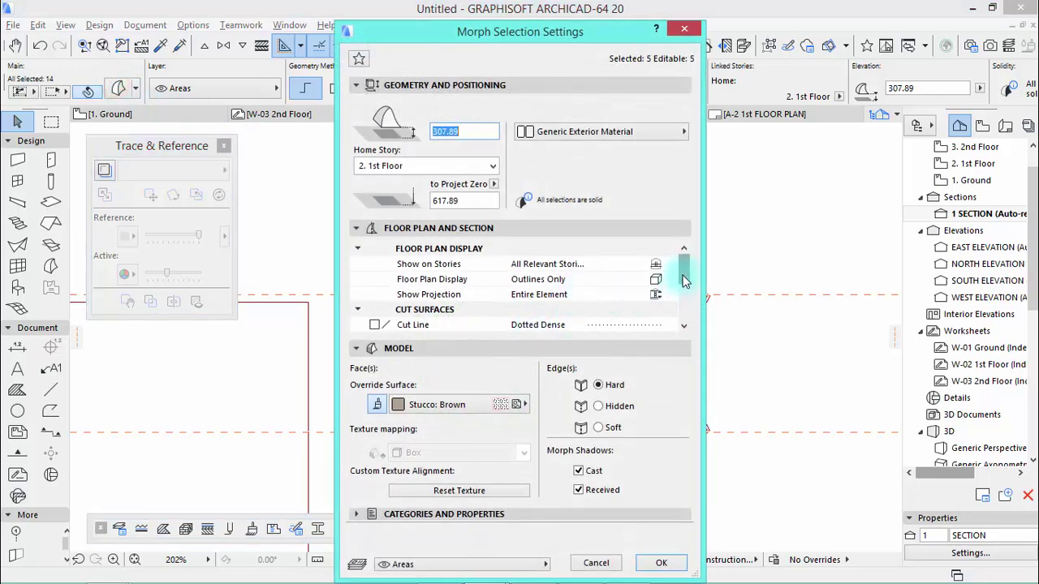
left_click(616, 325)
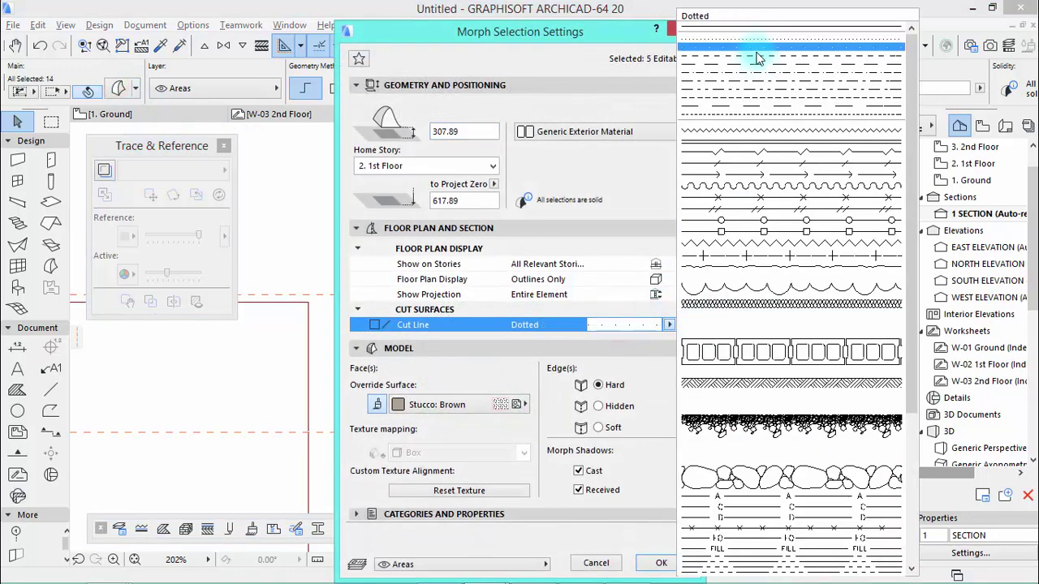
left_click(733, 24)
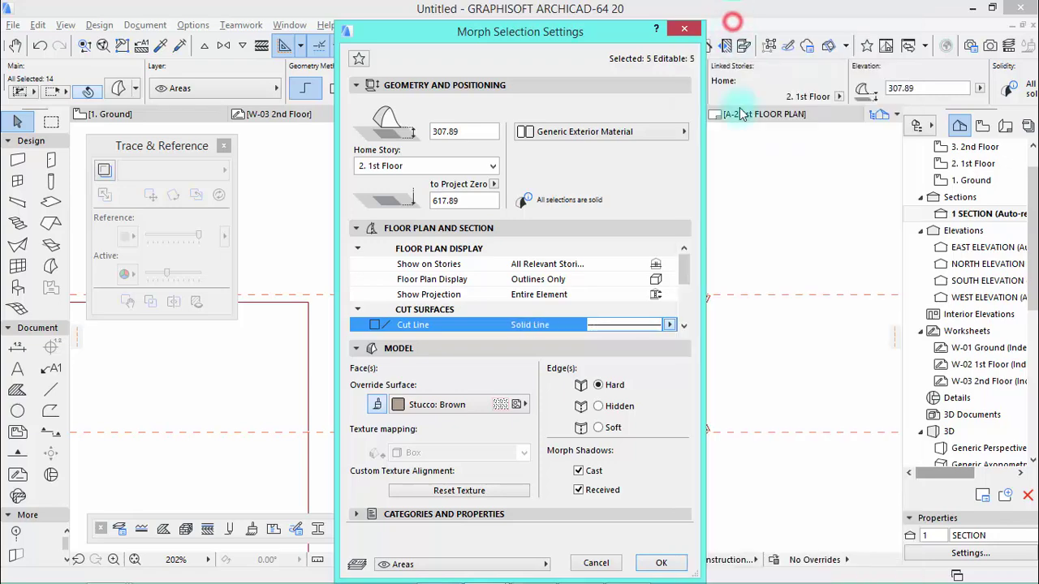
left_click(662, 563)
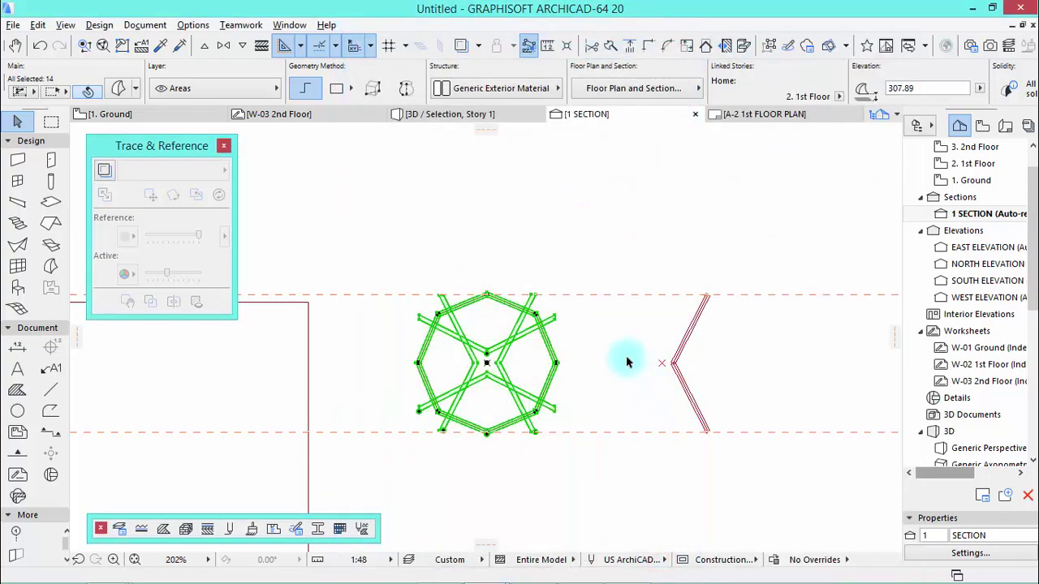
Step: Deselect the star-lattice morphs and activate the Morph tool again
left_click(626, 362)
scroll(463, 332, "up", 2)
scroll(484, 268, "down", 1)
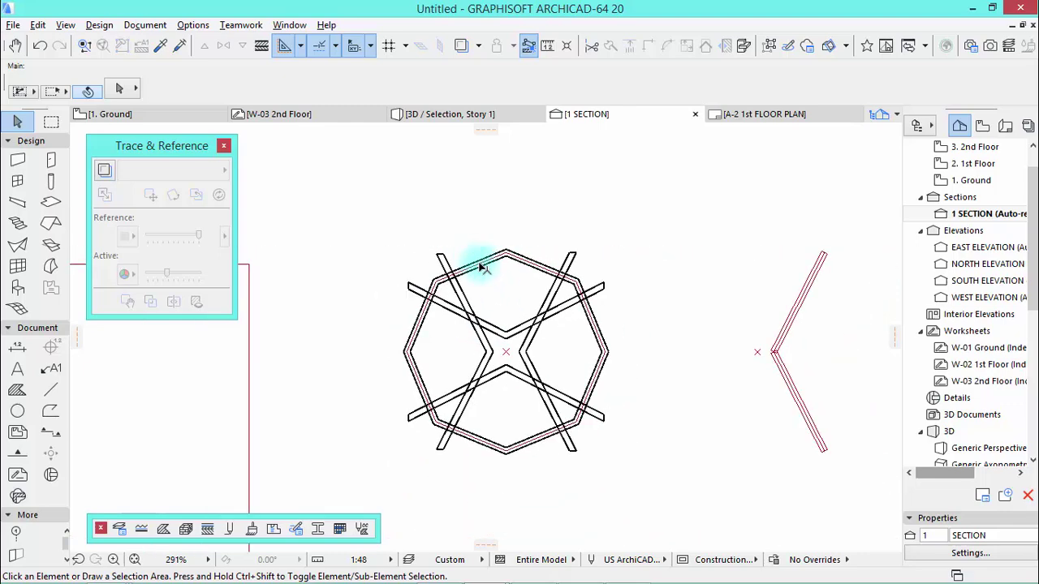
scroll(593, 352, "up", 1)
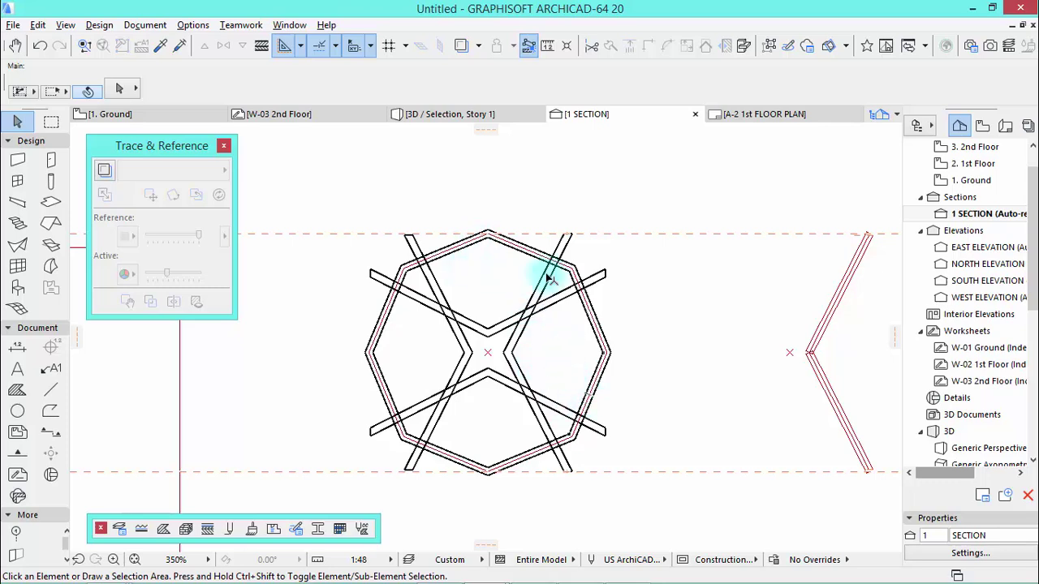
scroll(545, 275, "down", 1)
left_click(45, 268)
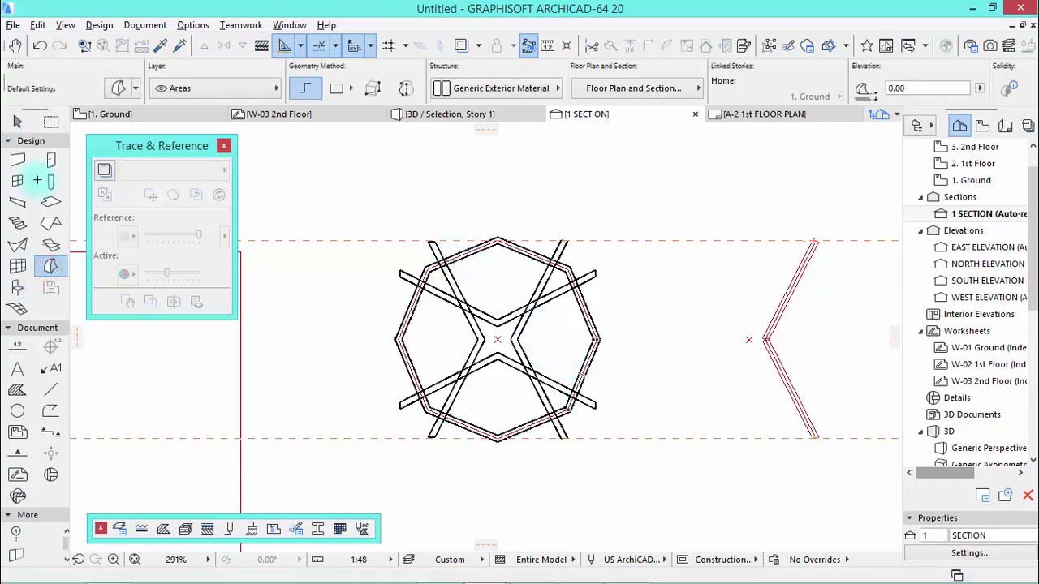
Step: Copy the whole lattice upward from its bottom node onto the original's top node
left_click(50, 121)
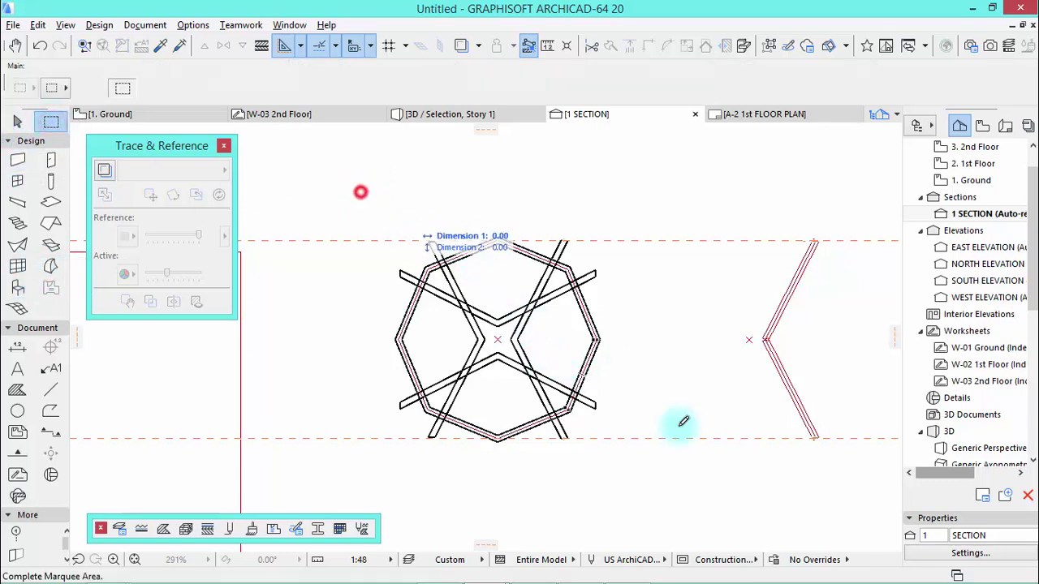
left_click(629, 471)
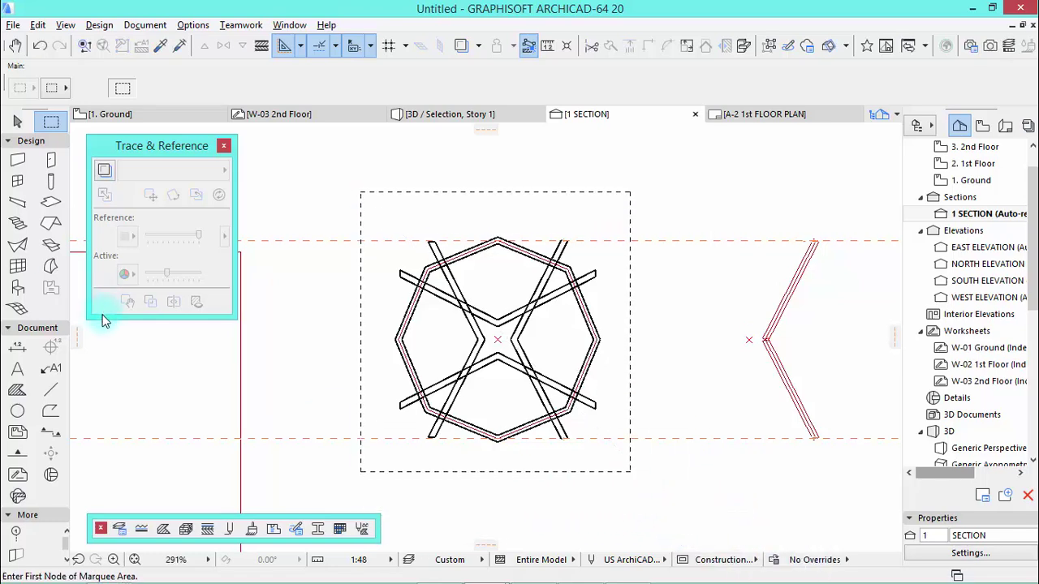
left_click(49, 264)
key("ctrl+a")
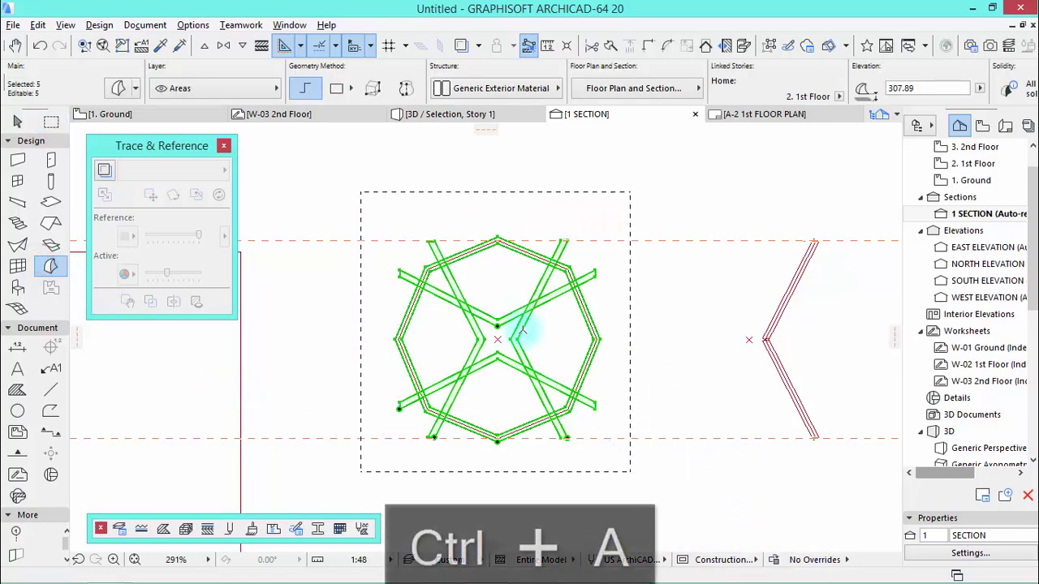
key("ctrl+shift+d")
scroll(501, 441, "up", 4)
scroll(516, 451, "down", 4)
left_click(516, 451)
scroll(512, 213, "up", 4)
left_click(516, 201)
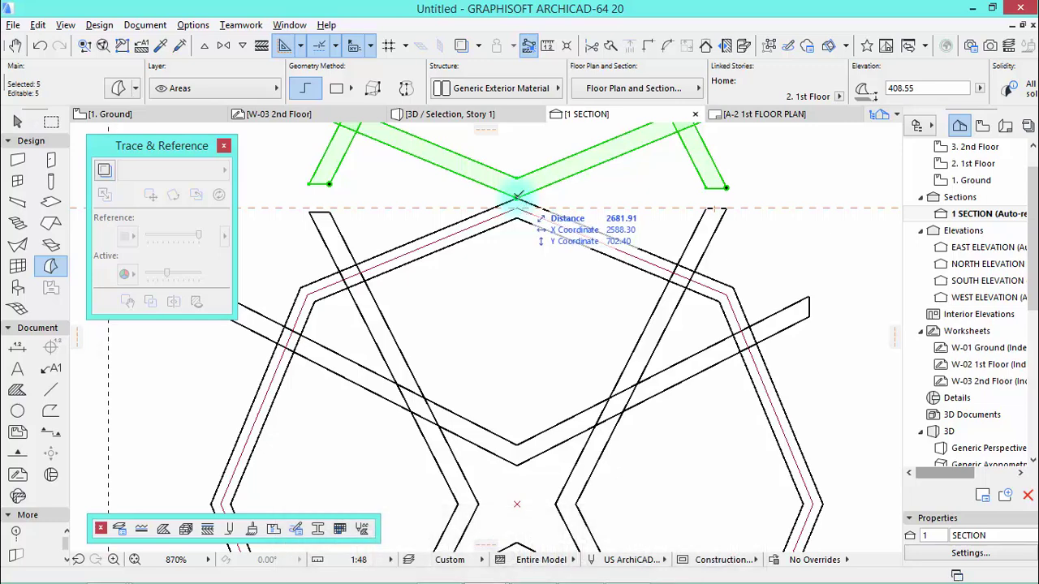
Step: Move the copy so its bottom node sits on the octagon's top corner
key("ctrl+d")
left_click(516, 198)
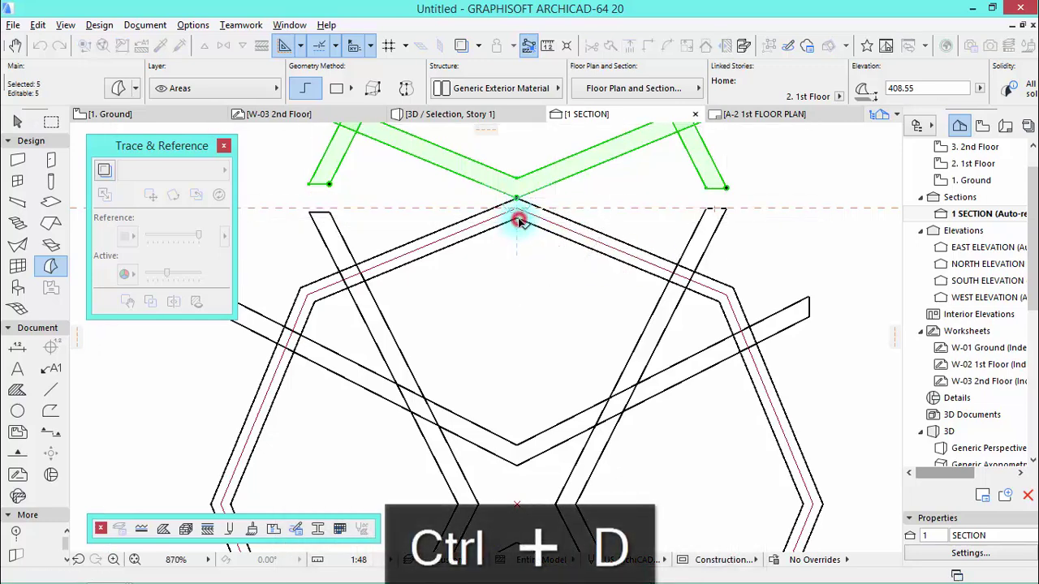
left_click(519, 220)
scroll(523, 269, "down", 4)
key("Escape")
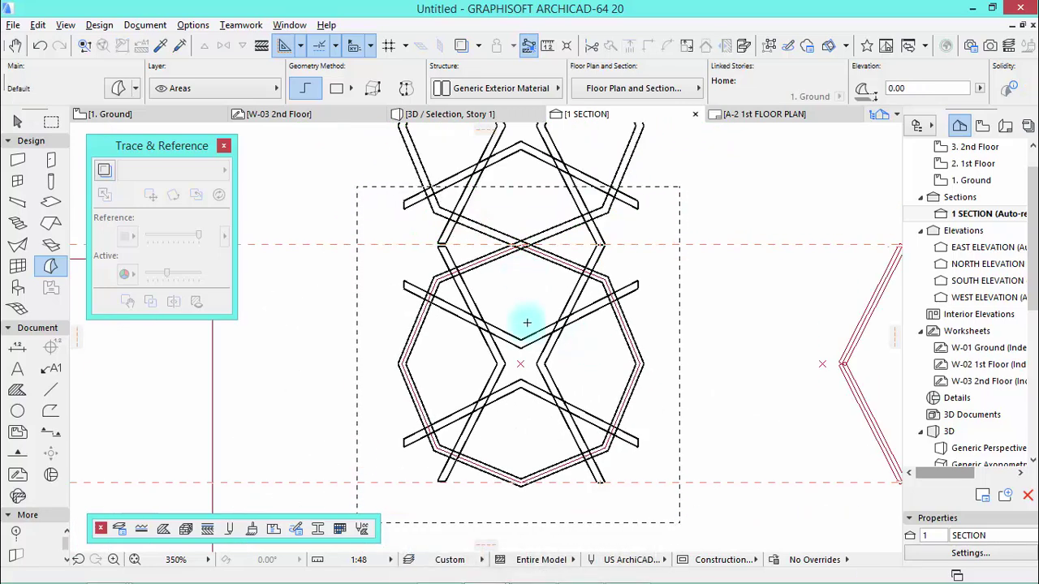
Step: Select the left V bar plus the upper and lower crossing bars of the lower lattice
left_click(470, 305, "shift")
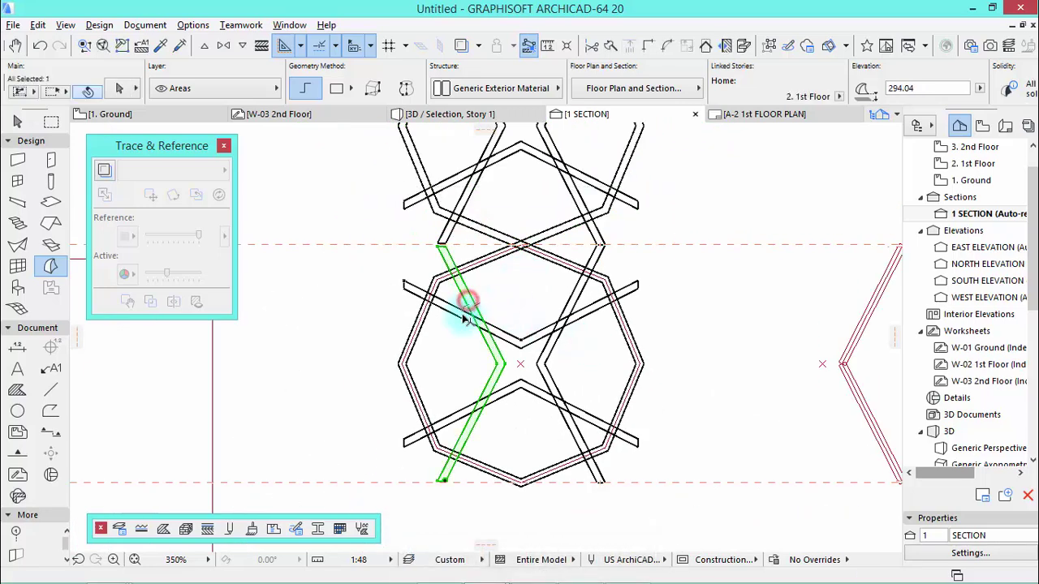
left_click(486, 329, "shift")
left_click(513, 396, "shift")
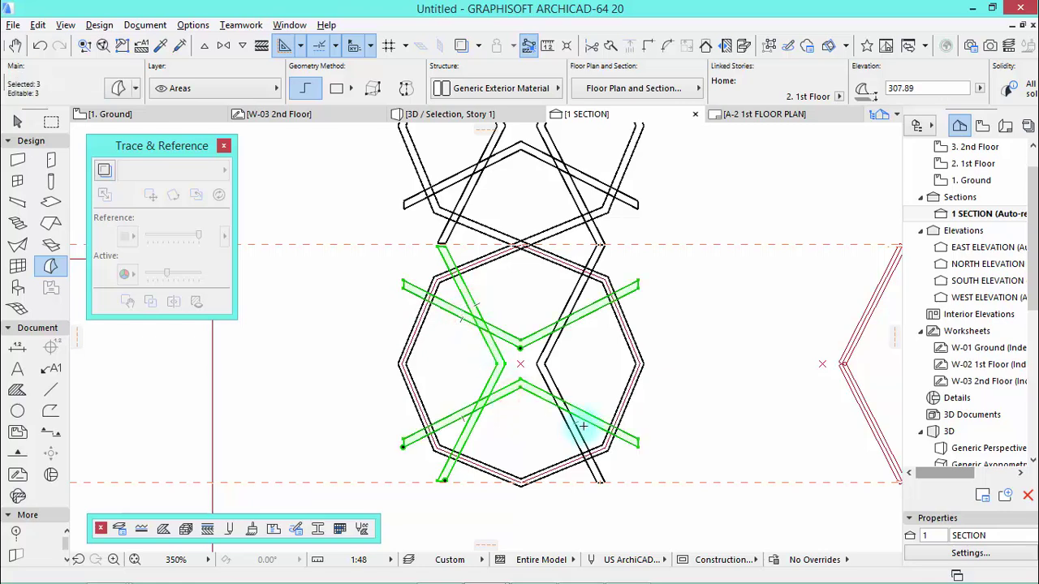
Step: Delete those three bars and multiply the remaining V bar by a 90° rotation about the octagon's centre
key("Delete")
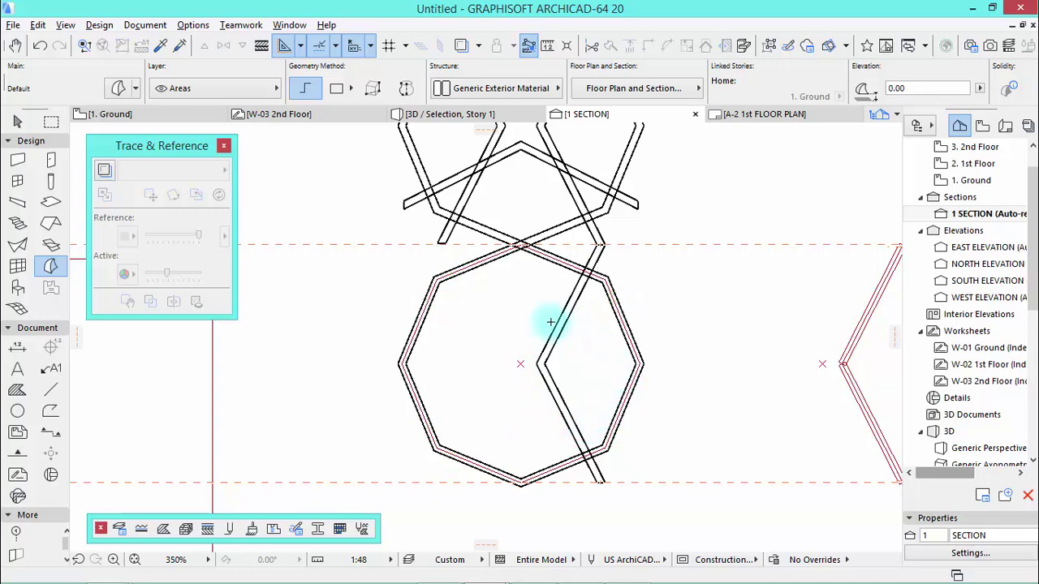
left_click(560, 326)
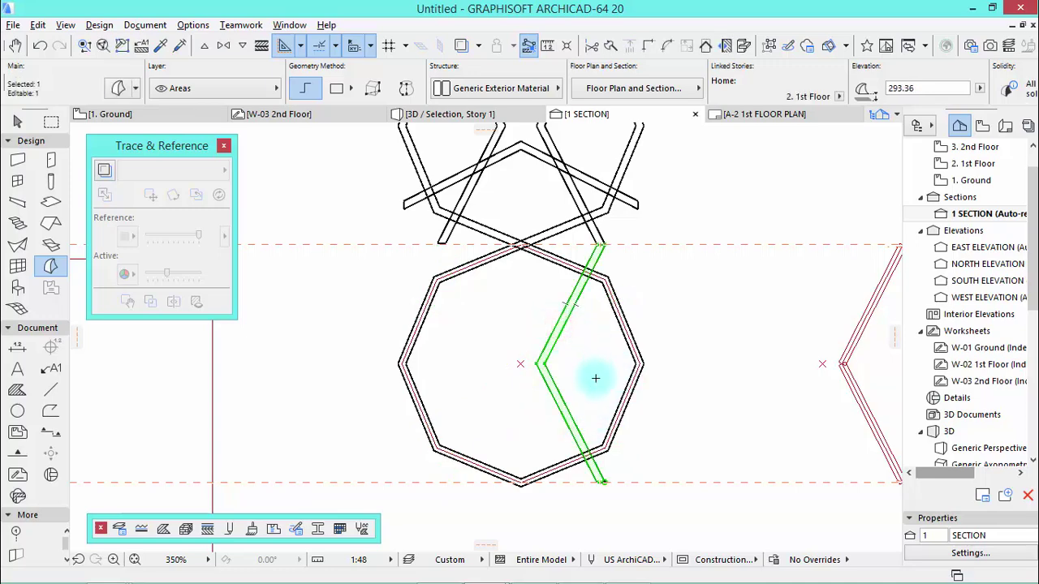
key("ctrl+u")
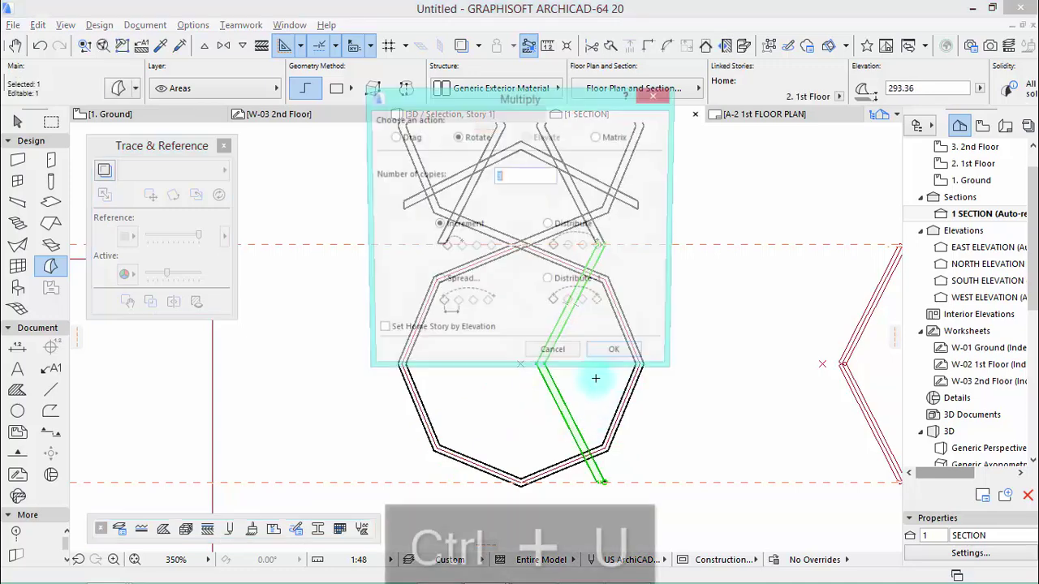
left_click(615, 355)
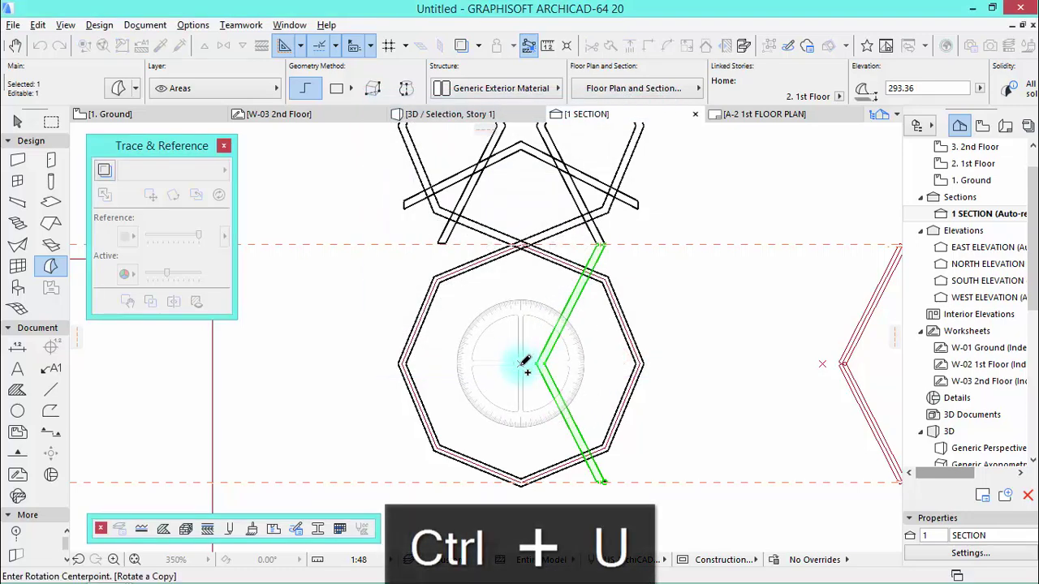
left_click(520, 363)
left_click(724, 363)
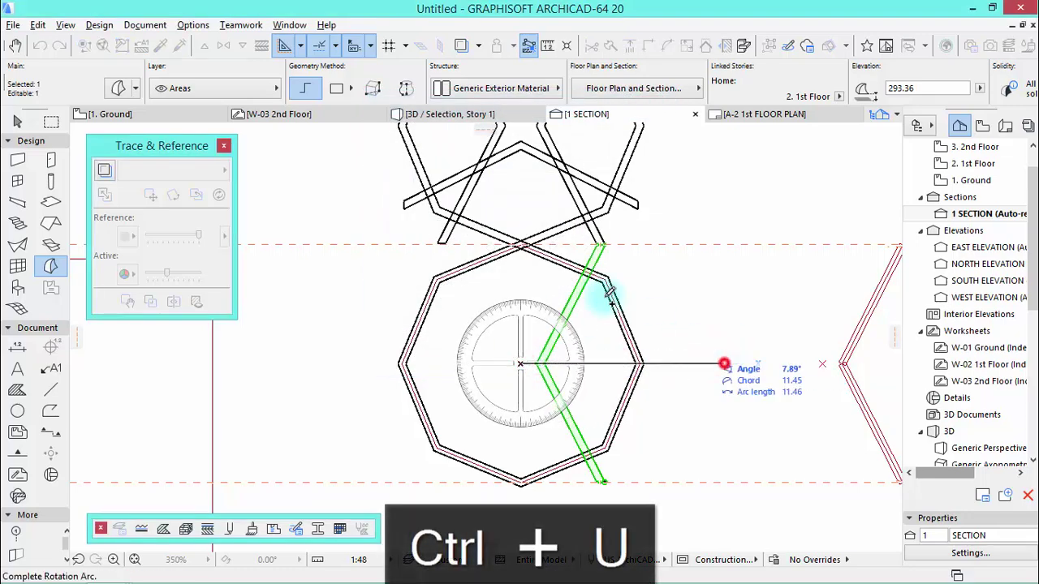
left_click(521, 267)
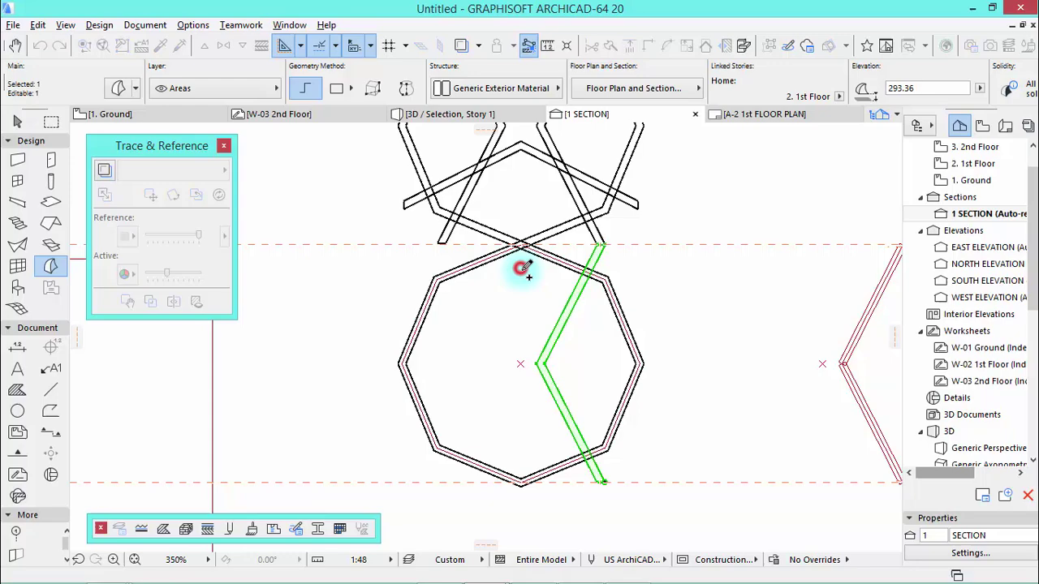
left_click(715, 372)
scroll(433, 243, "up", 4)
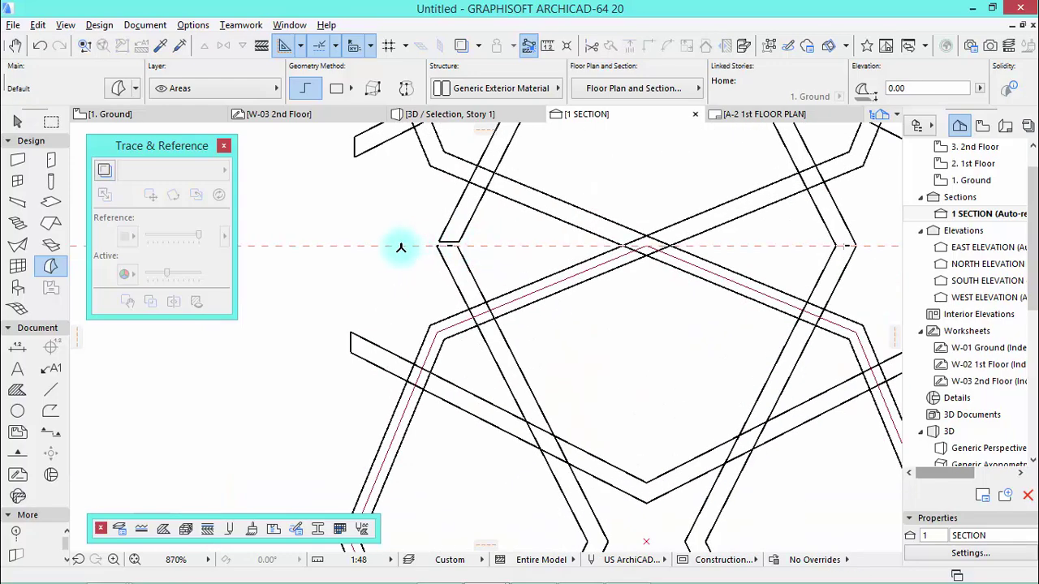
scroll(397, 248, "down", 6)
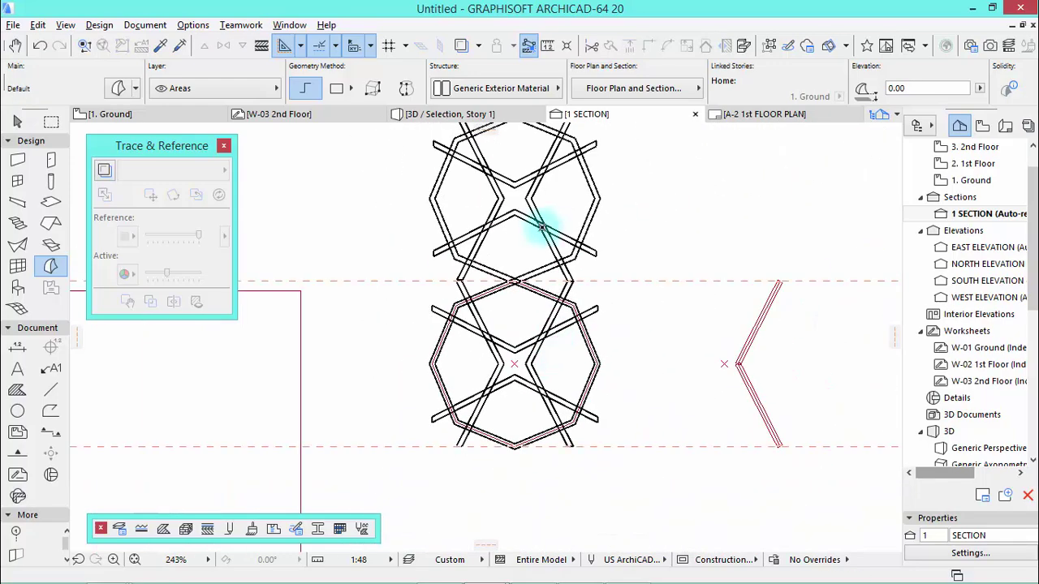
scroll(538, 245, "down", 2)
Step: Box-select the upper lattice copy
key("Escape")
left_click(440, 157)
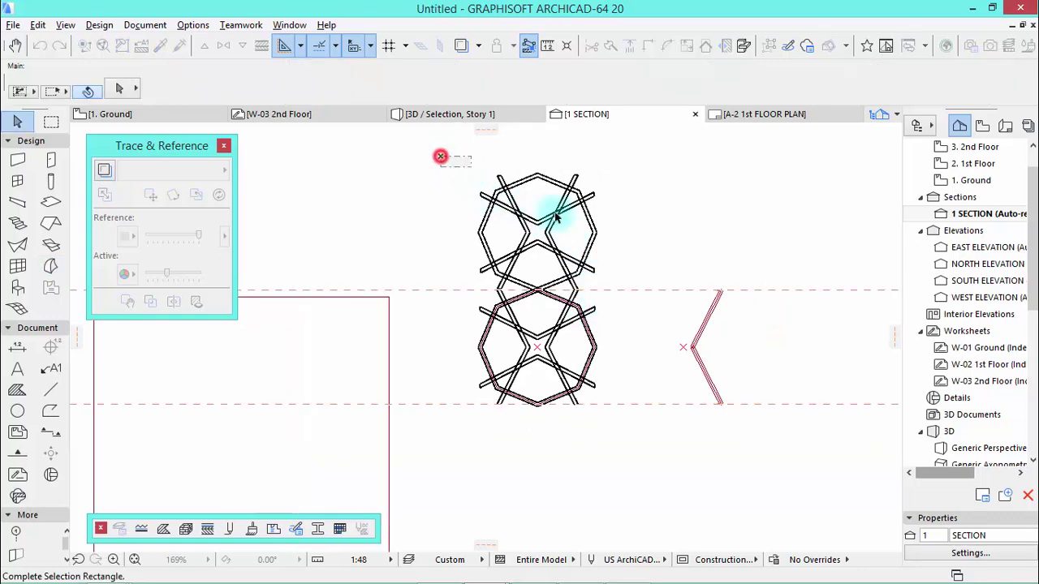
left_click(618, 302)
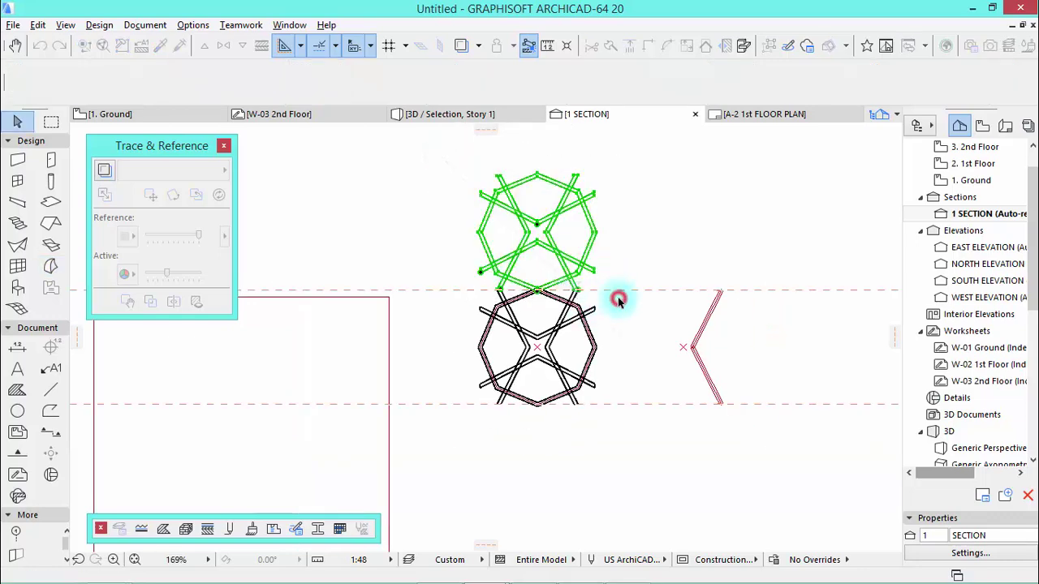
Step: Delete the upper lattice copy and select the octagon ring with its four crossing bars
key("Delete")
scroll(549, 345, "up", 8)
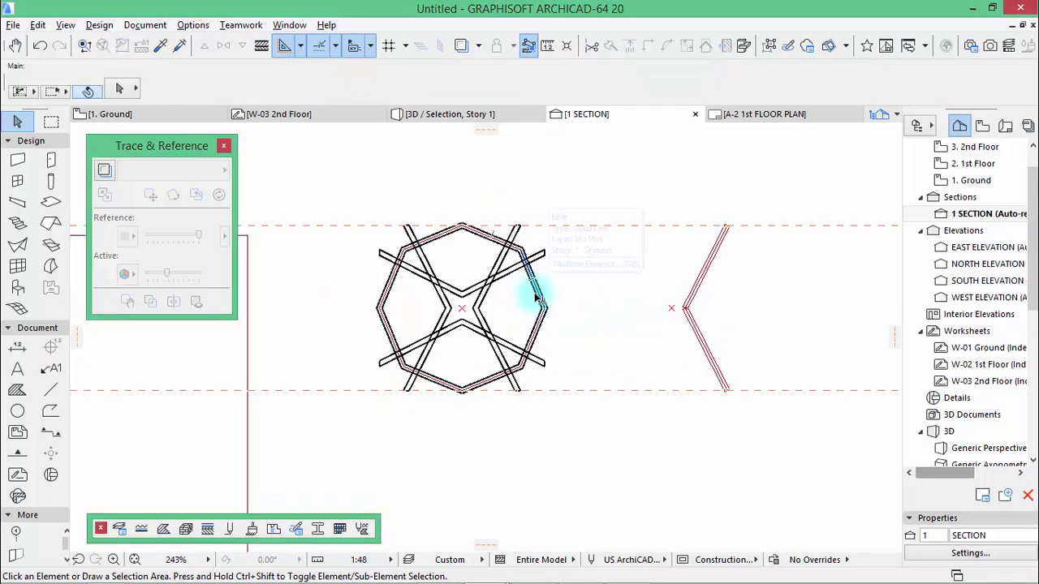
left_click(533, 321)
scroll(695, 378, "down", 5)
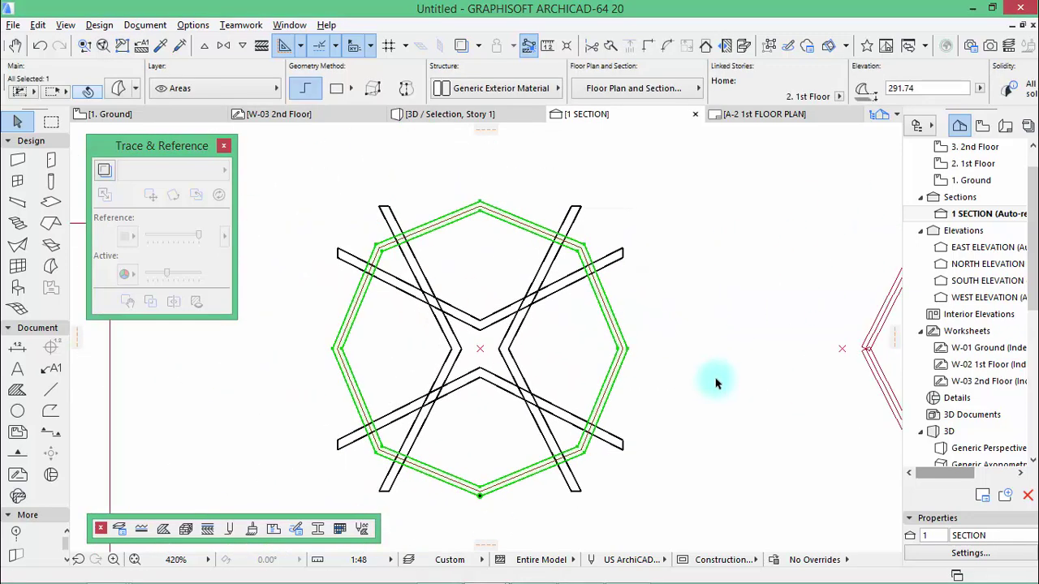
scroll(520, 321, "up", 3)
left_click(490, 307, "shift")
left_click(500, 343, "shift")
left_click(433, 349, "shift")
left_click(462, 395, "shift")
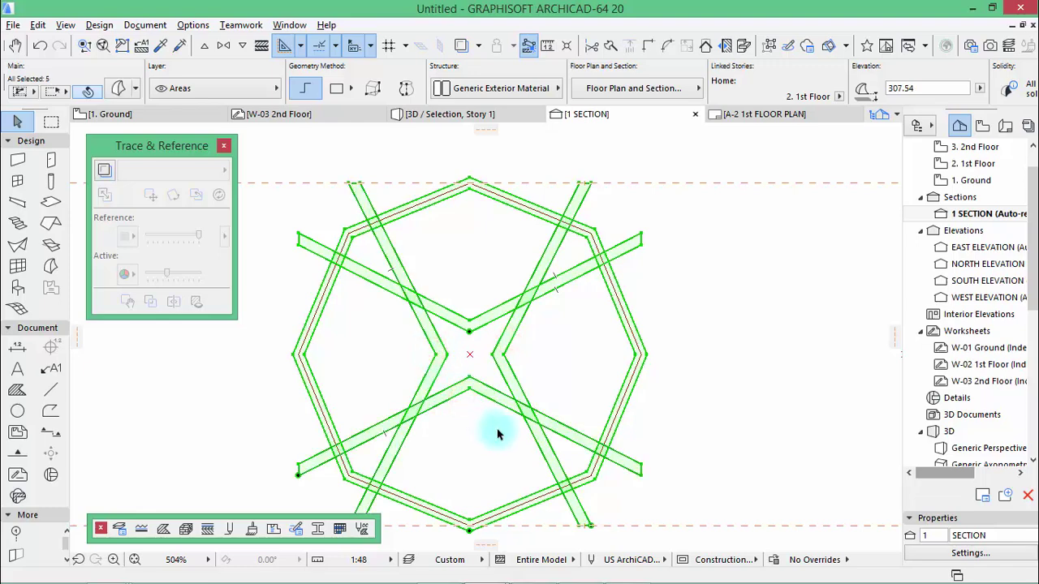
Step: Union the selected morphs into one shape with Boolean Operations > Union
right_click(568, 361)
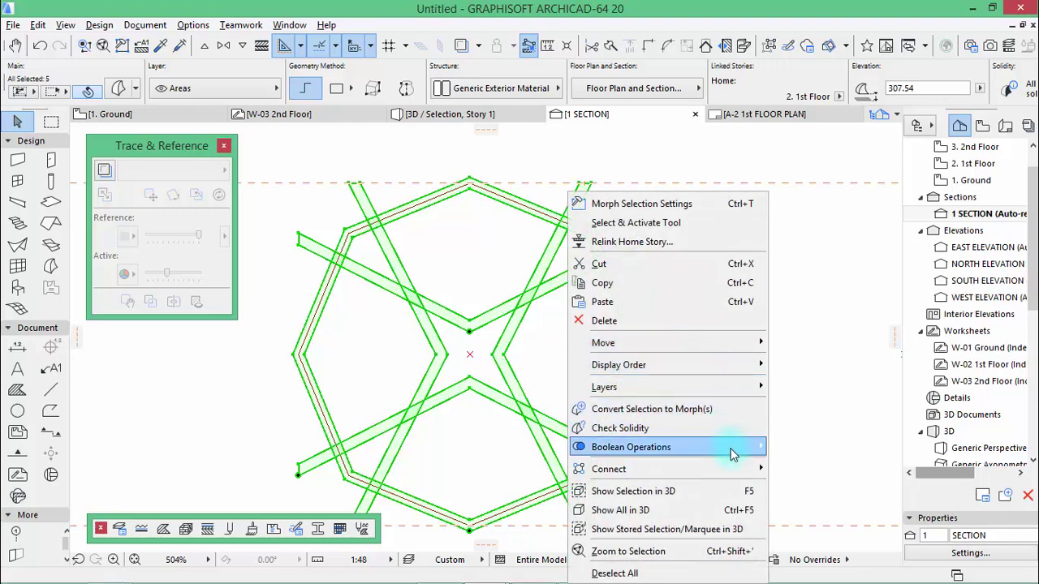
mouse_move(733, 455)
left_click(795, 445)
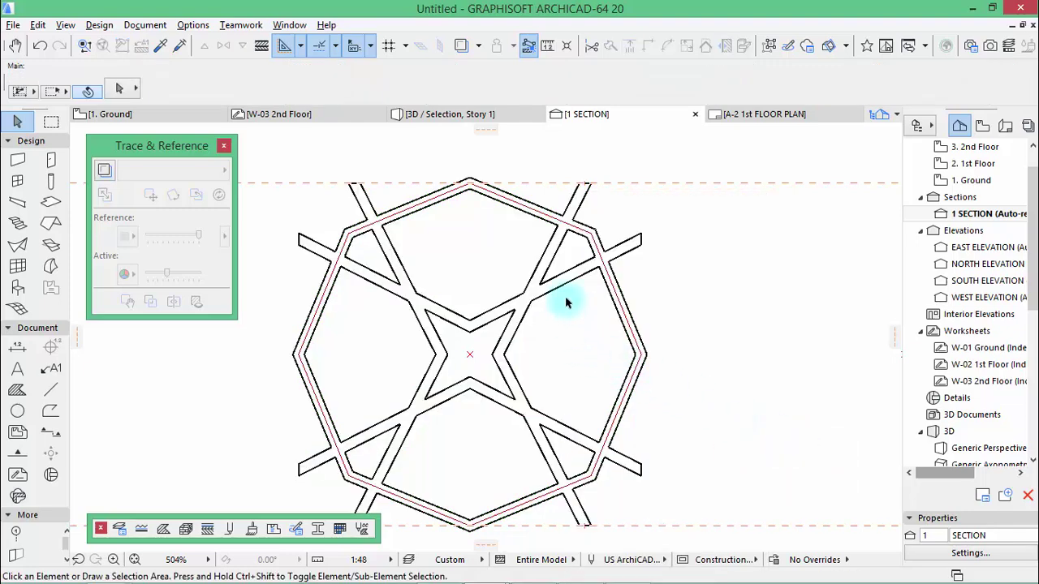
scroll(566, 303, "down", 3)
scroll(605, 337, "down", 2)
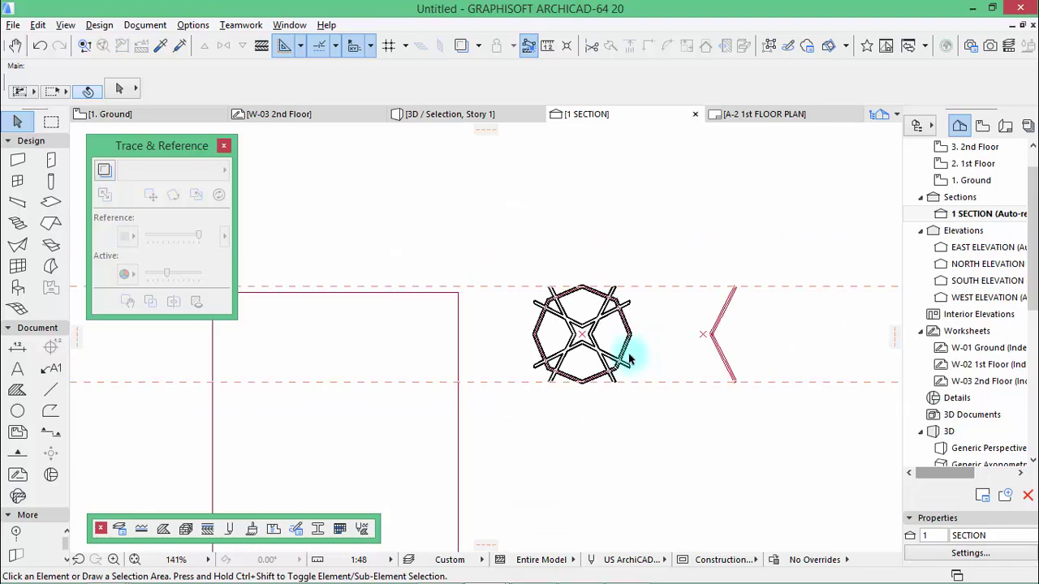
scroll(625, 357, "up", 5)
Step: Move the unioned star-lattice tile from its centre to the new height beside the left wall
left_click(568, 321)
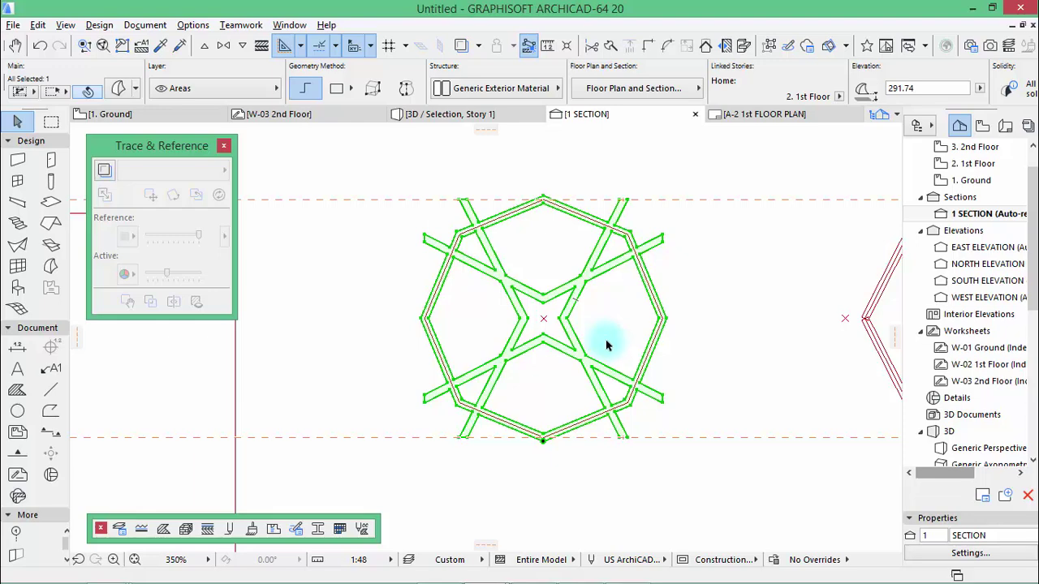
scroll(556, 342, "up", 2)
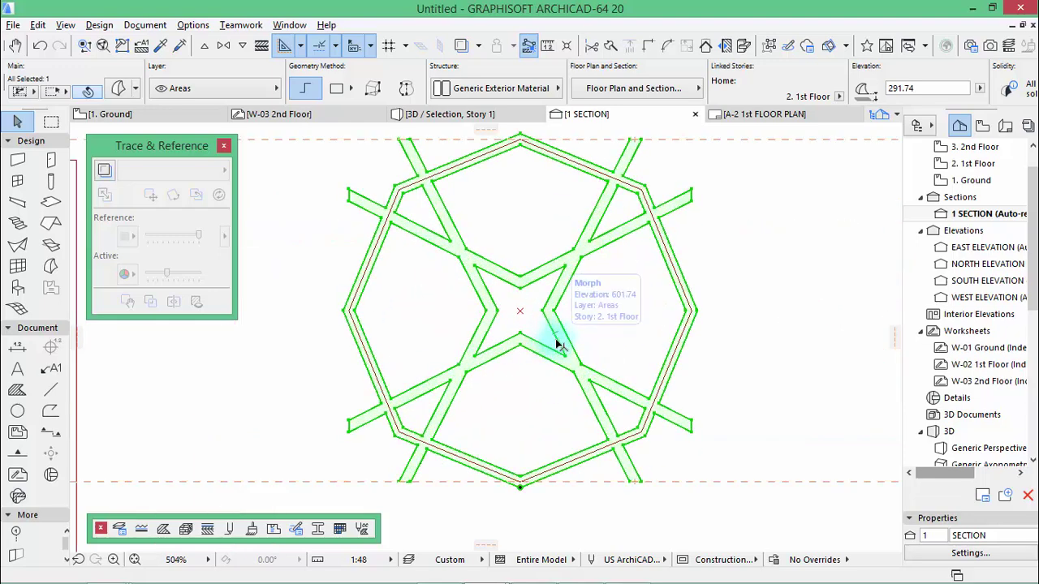
key("ctrl+d")
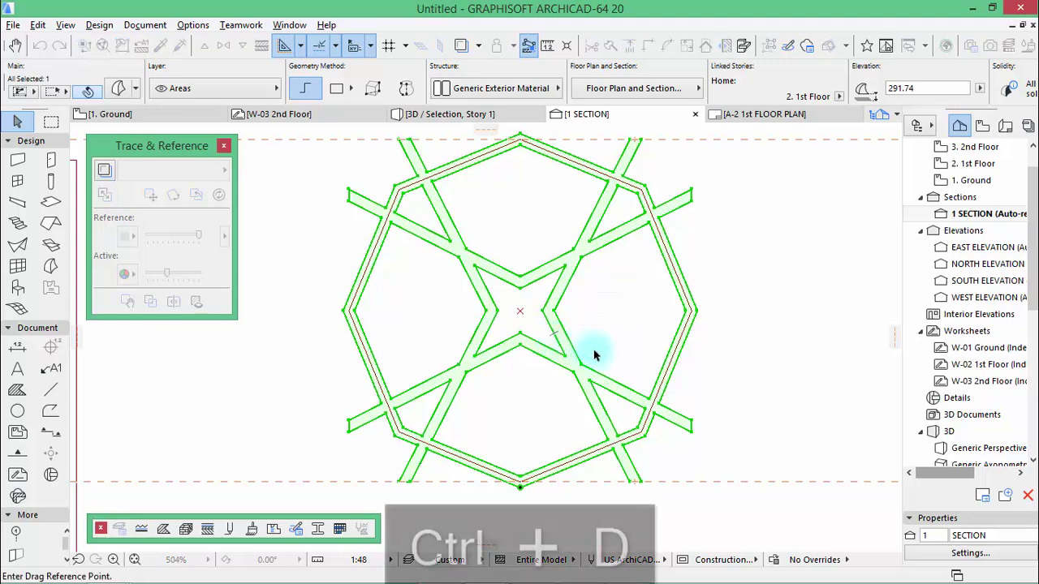
left_click(521, 312)
scroll(636, 287, "down", 10)
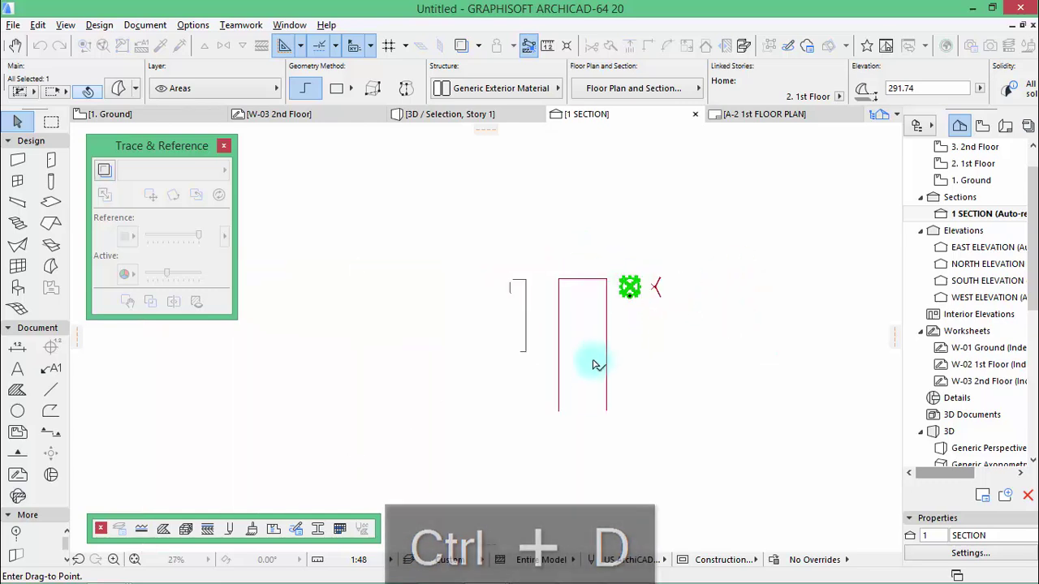
scroll(592, 381, "up", 8)
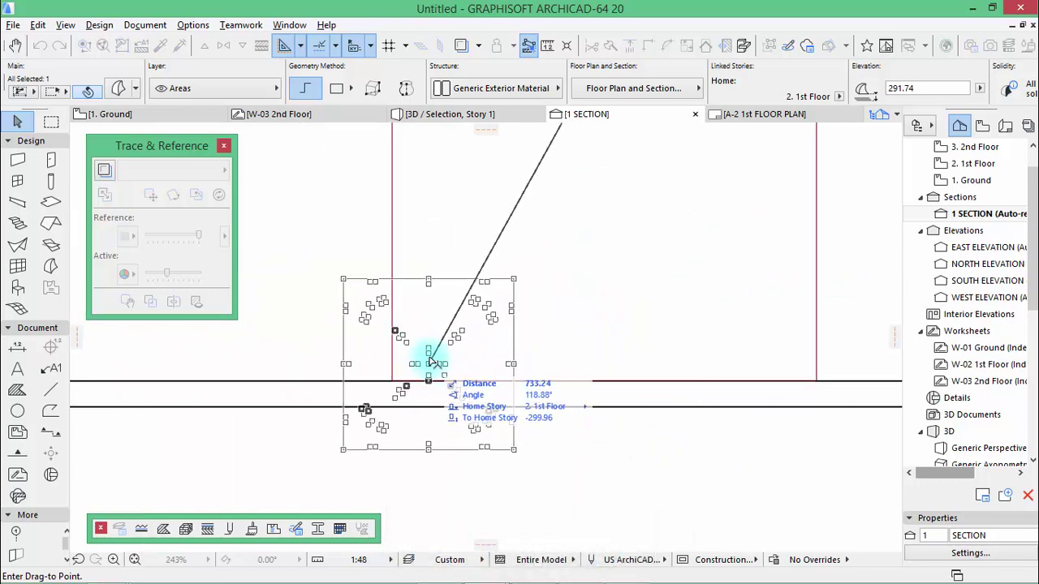
left_click(434, 345)
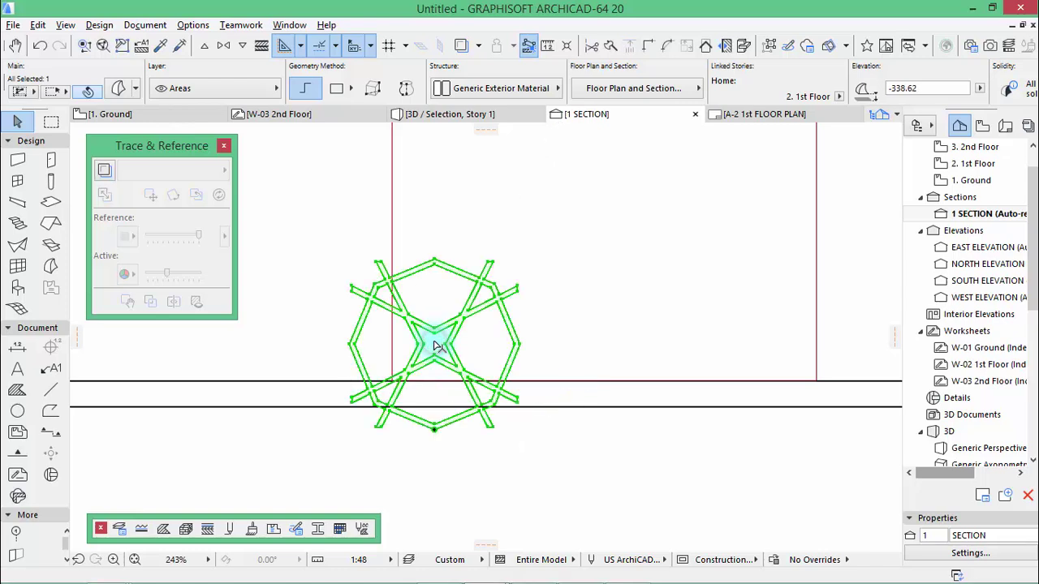
scroll(529, 451, "up", 2)
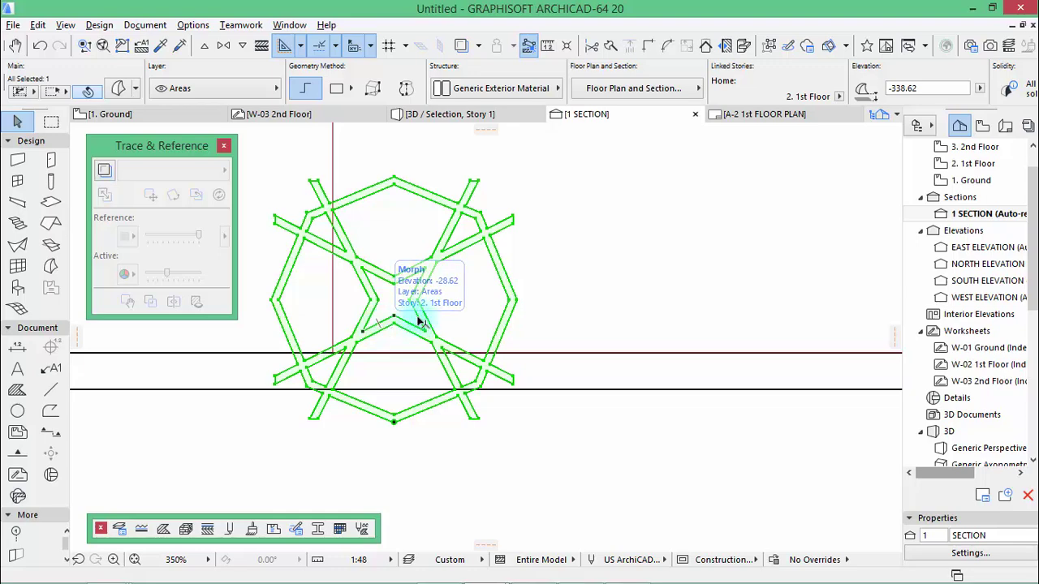
scroll(273, 349, "down", 3)
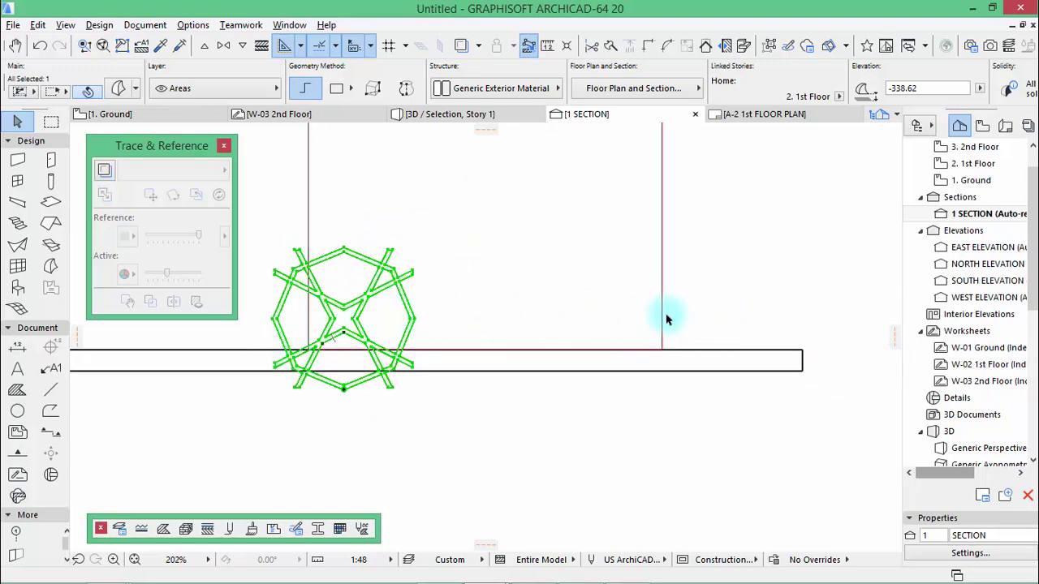
Step: Multiply the tile by Drag into 2 copies offset from its left vertex to its right vertex
key("ctrl+u")
left_click(392, 136)
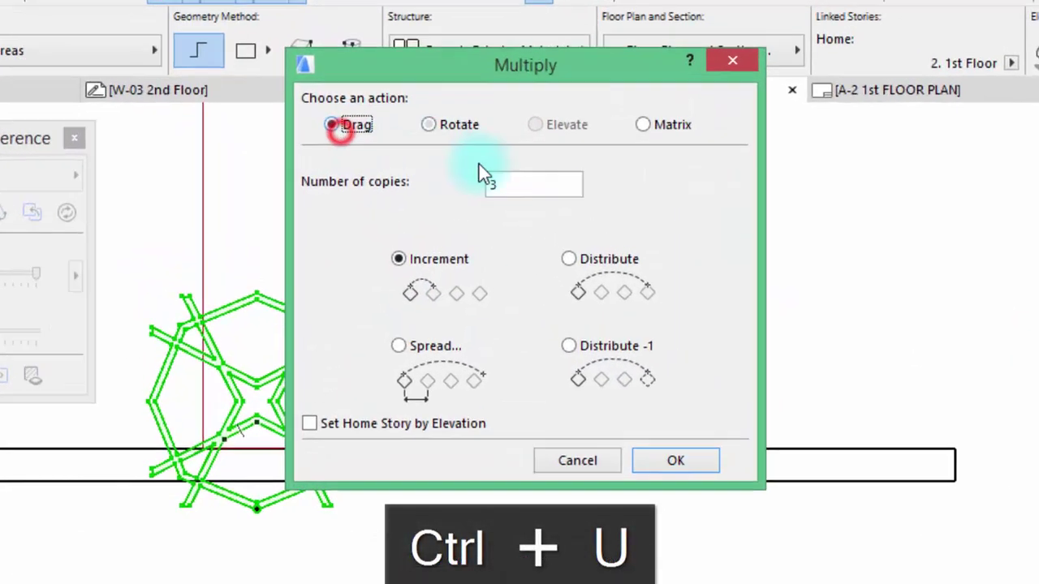
double_click(529, 182)
type("2")
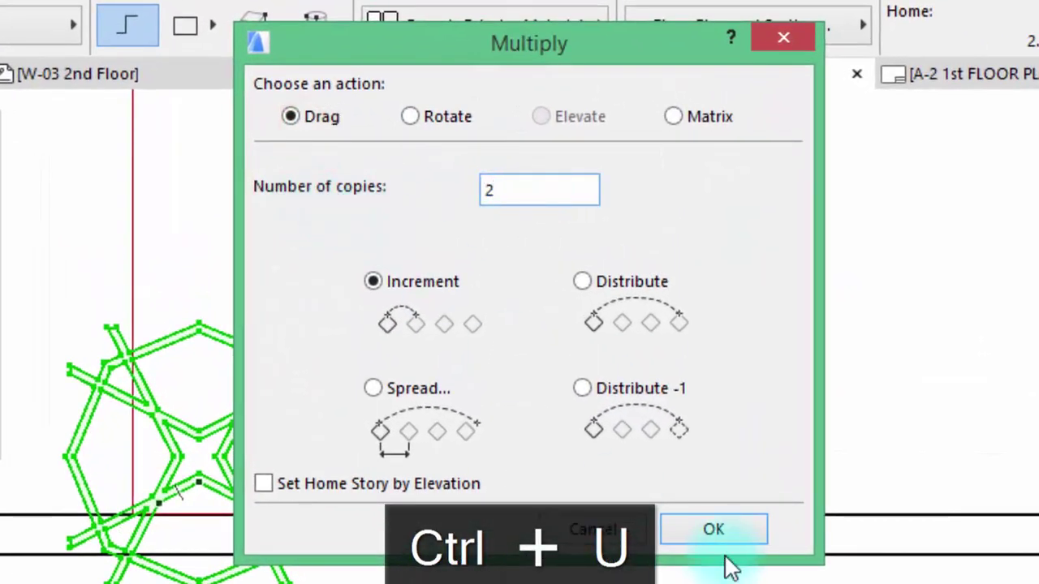
left_click(723, 532)
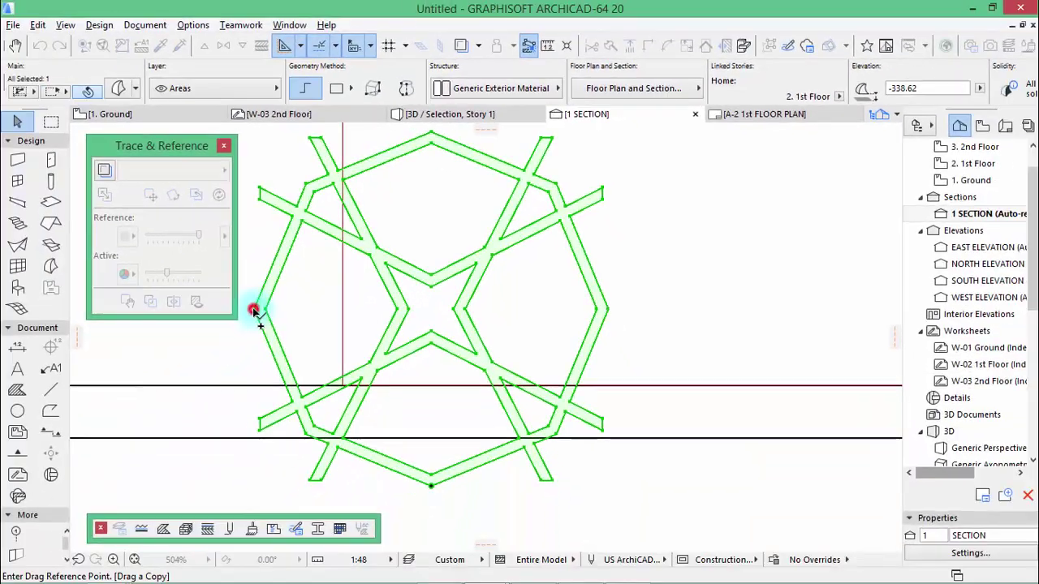
left_click(240, 318)
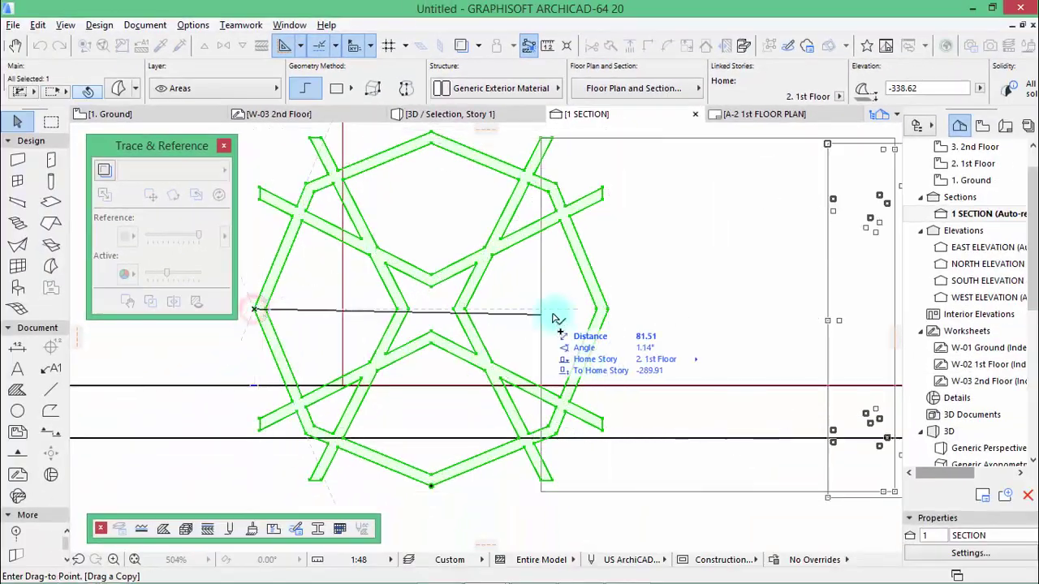
left_click(597, 310)
scroll(492, 331, "down", 5)
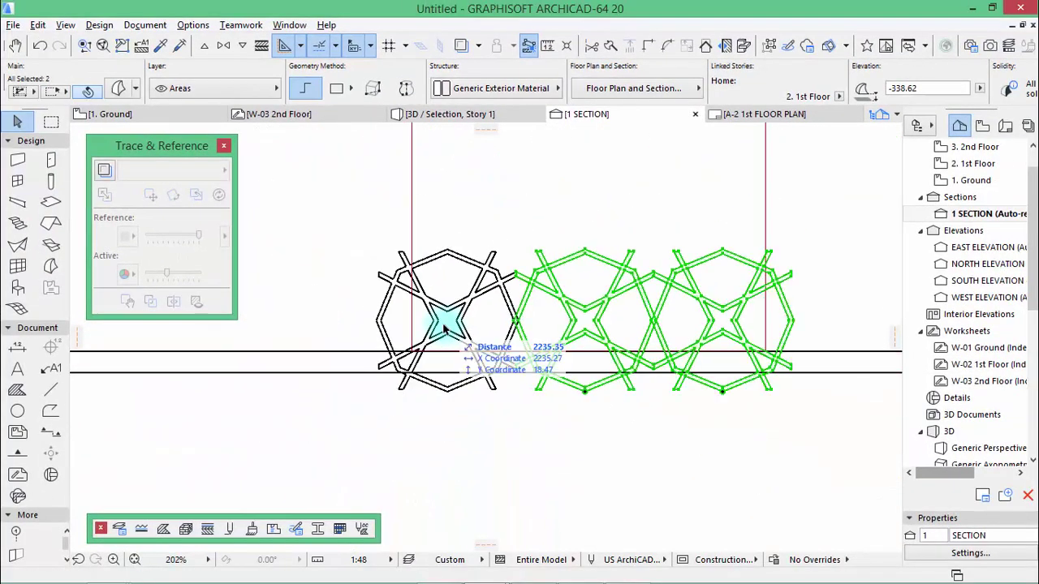
scroll(791, 365, "up", 1)
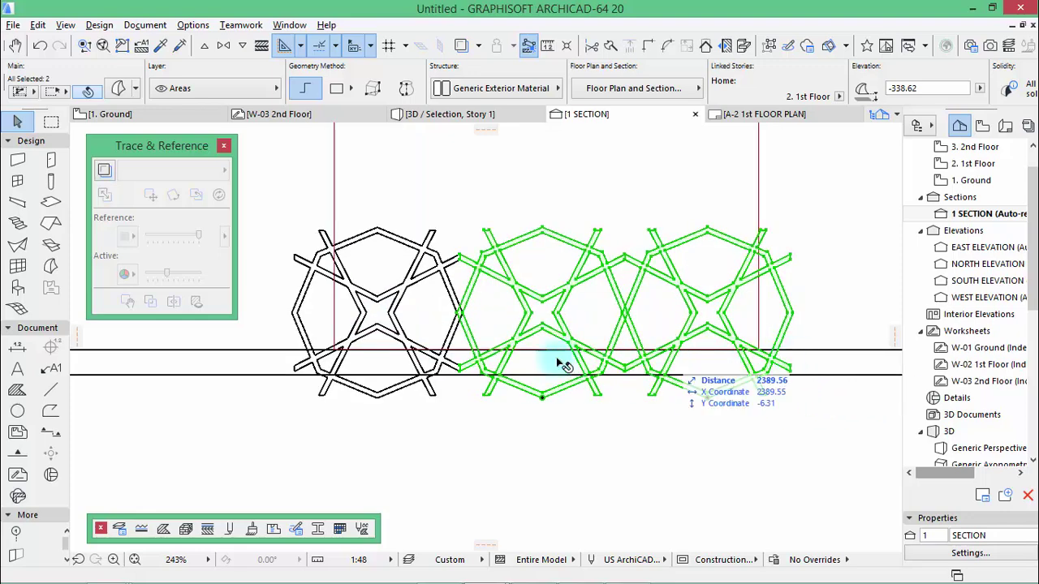
left_click(436, 270, "shift")
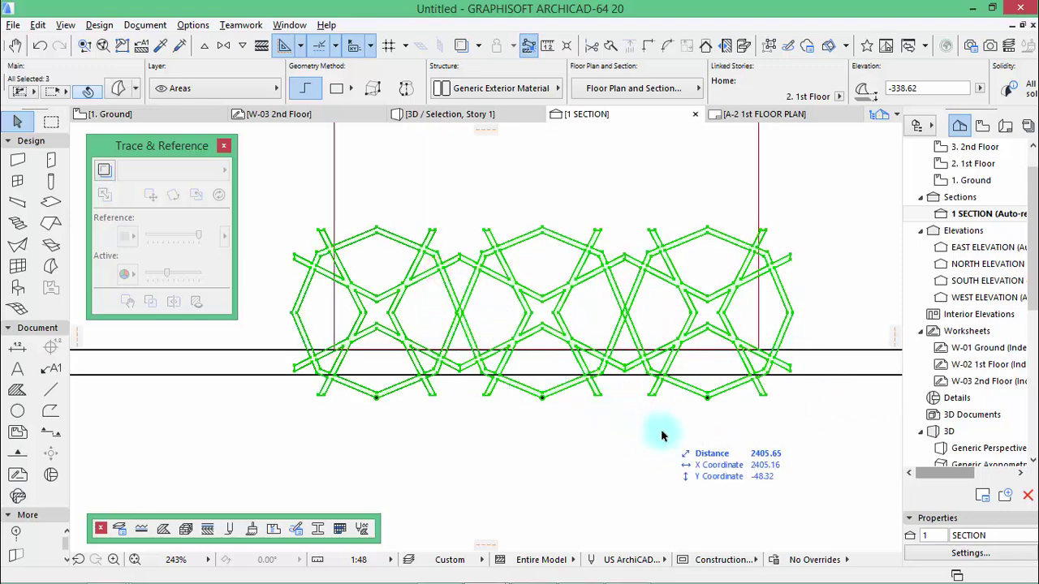
Step: Multiply the three-tile row into 8 copies stacked upward from bottom node to top node
key("ctrl+u")
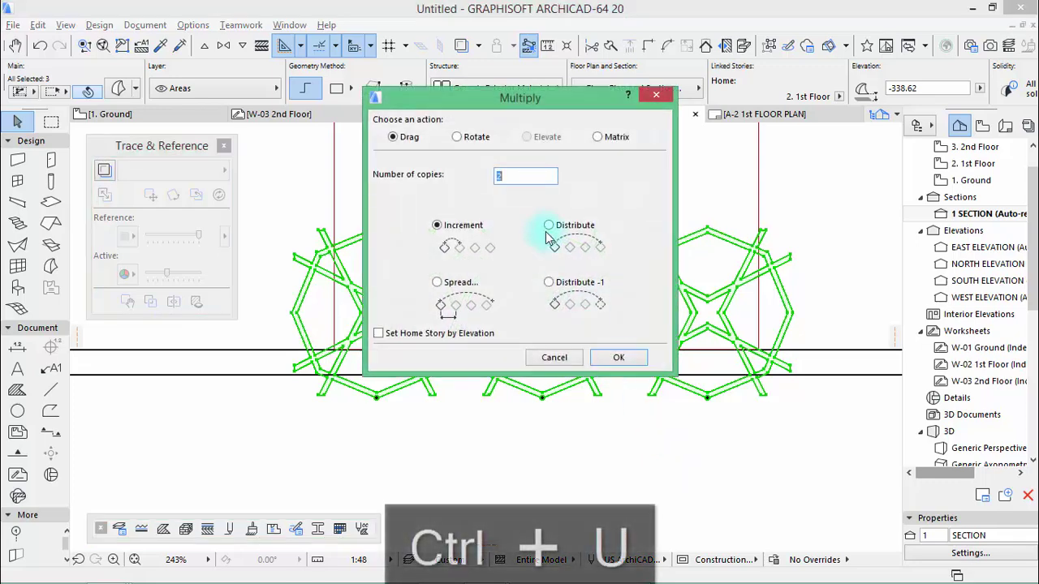
left_click(619, 358)
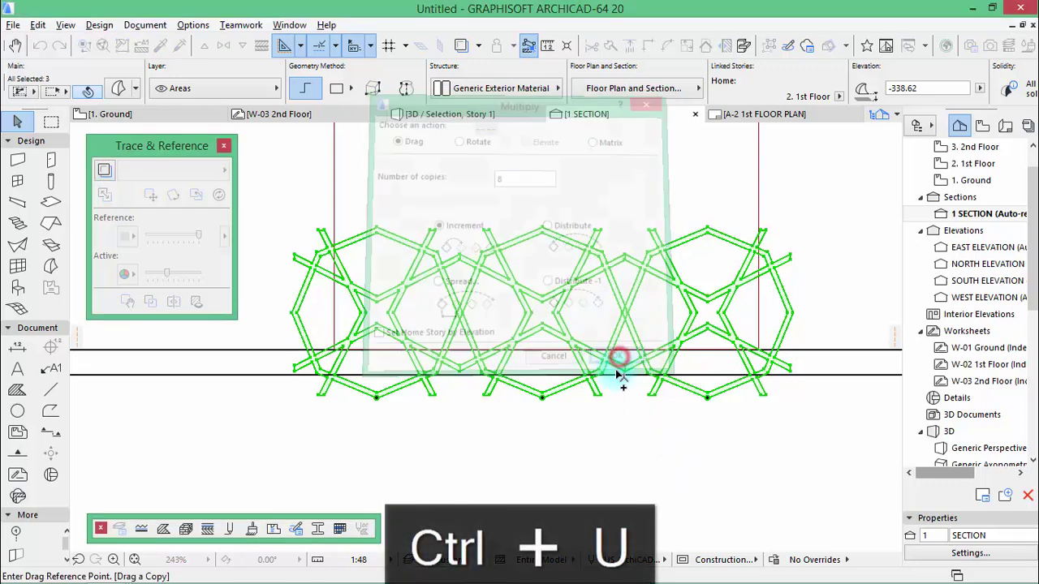
left_click(541, 398)
left_click(541, 235)
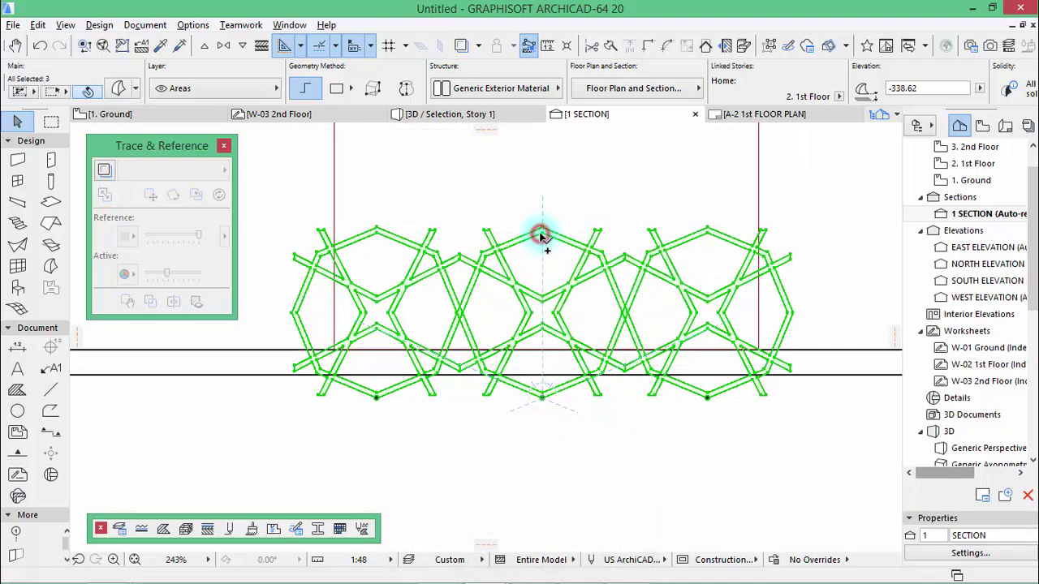
scroll(463, 371, "down", 5)
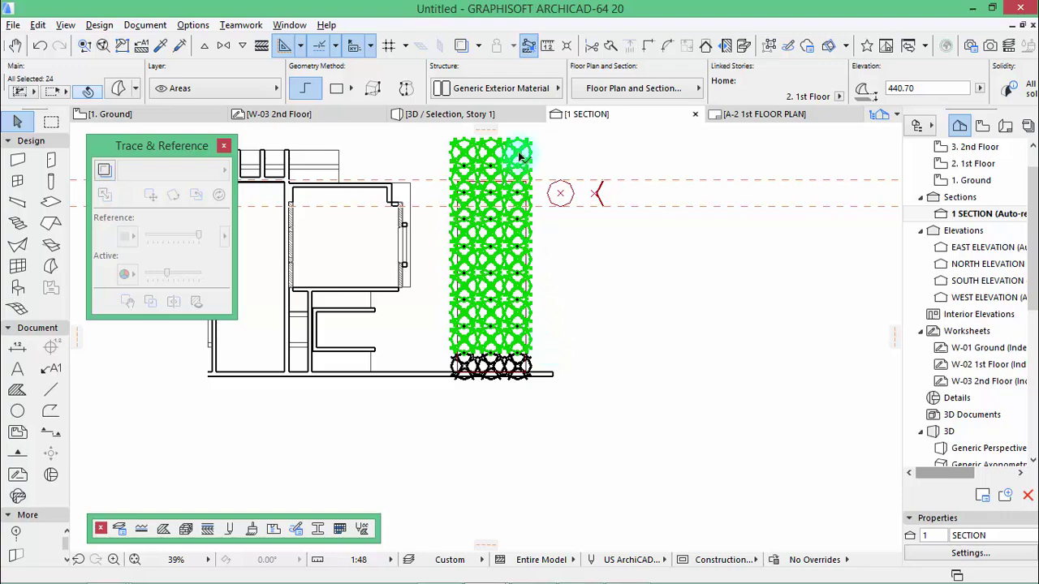
scroll(520, 148, "up", 3)
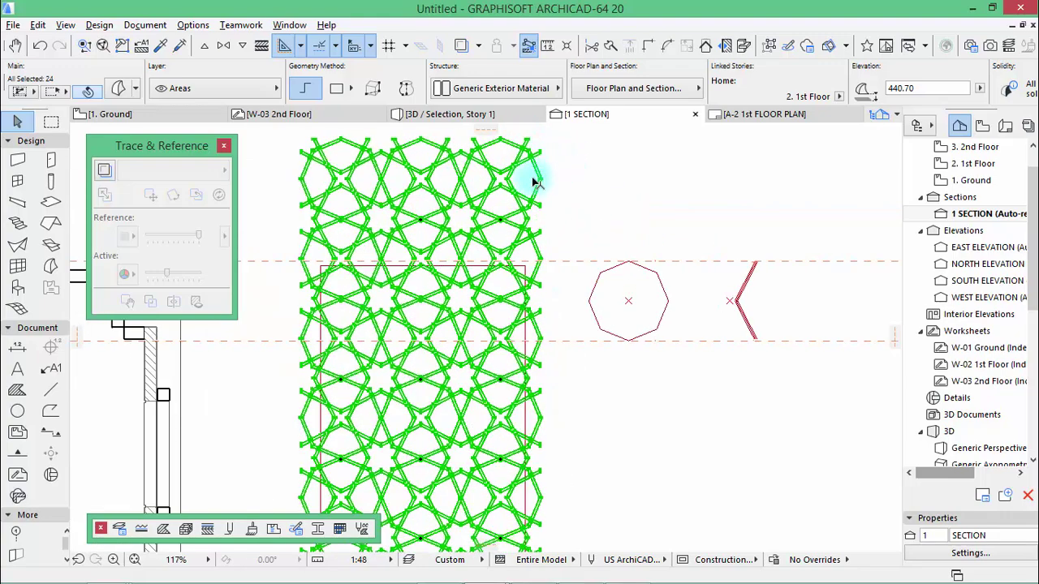
Step: Remove the extra top row of three tiles
left_click(505, 172)
left_click(508, 174)
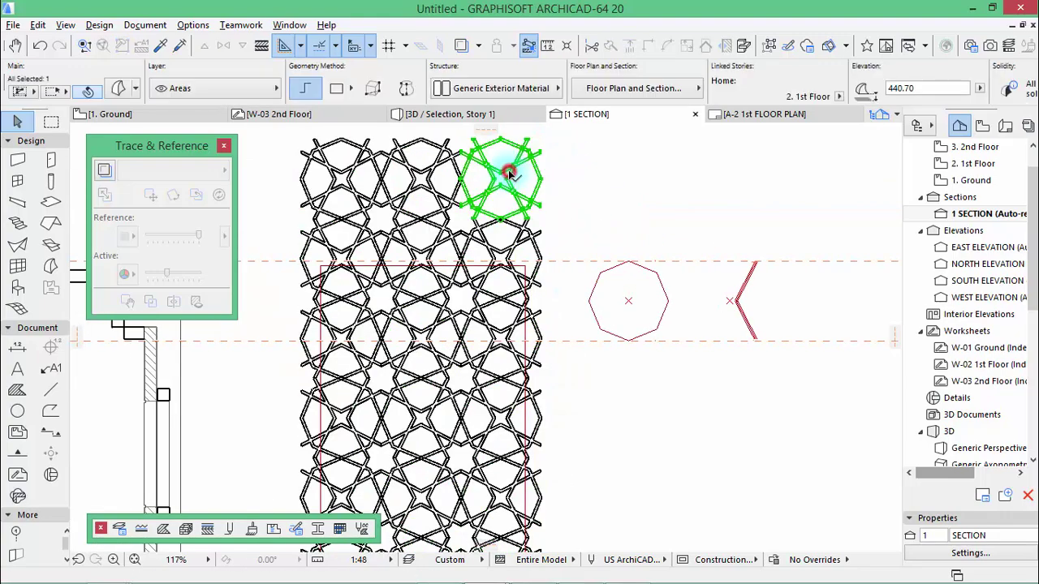
left_click(438, 172, "shift")
left_click(361, 159, "shift")
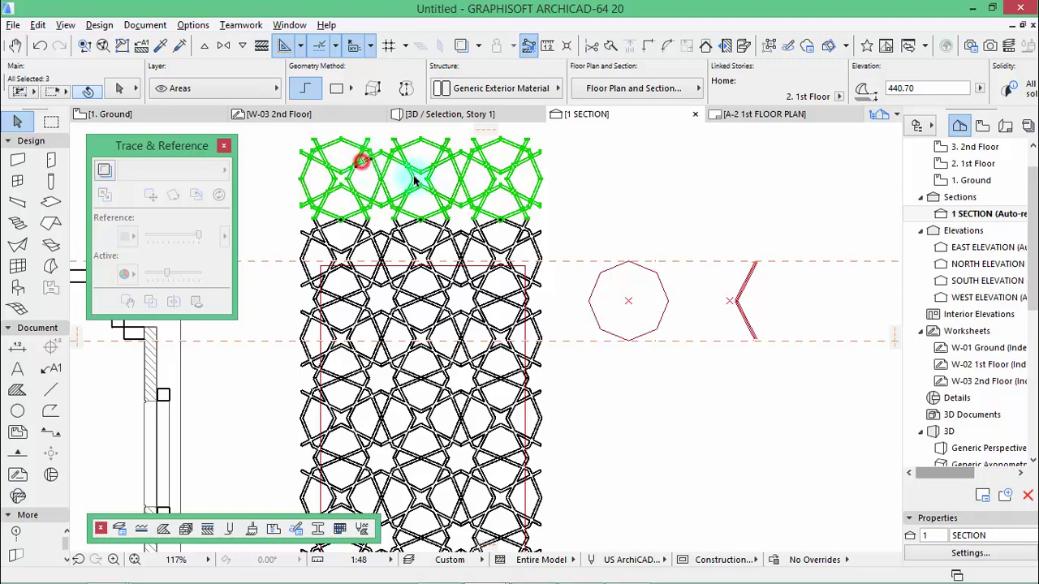
key("Escape")
scroll(543, 170, "down", 5)
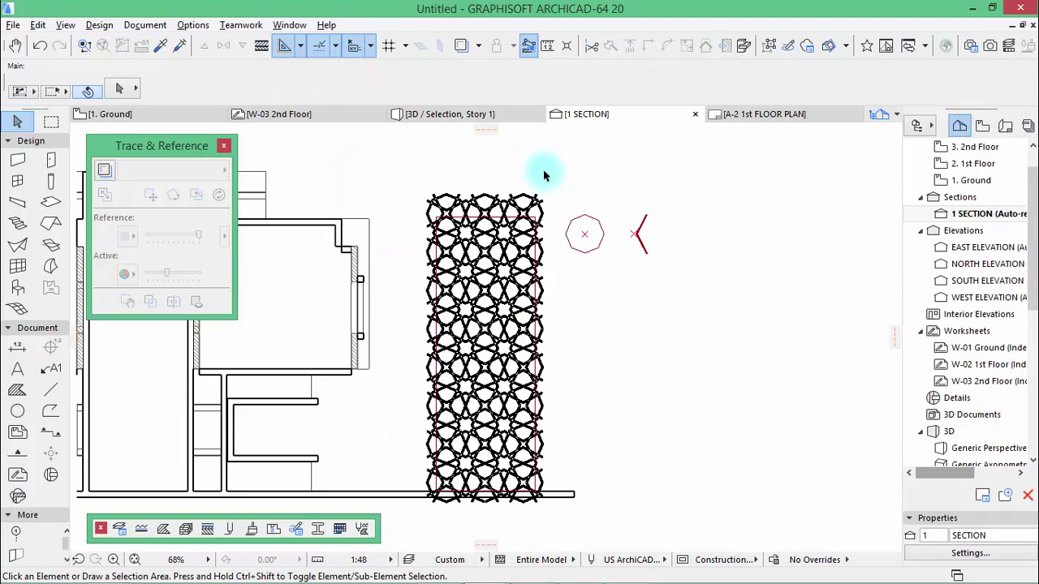
scroll(555, 267, "down", 1)
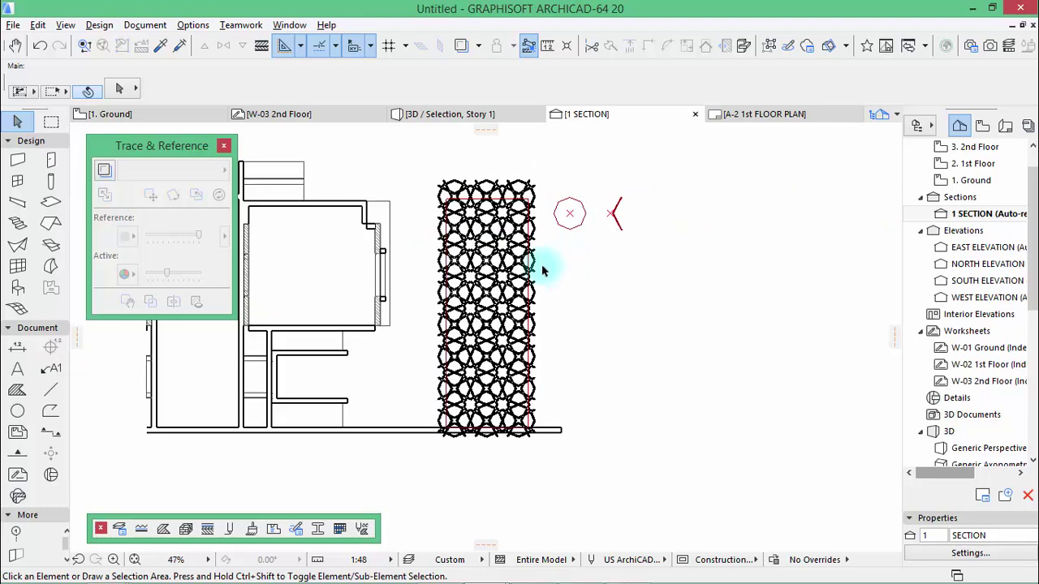
Step: Marquee the panel, select all 24 morph tiles and union them into one morph
left_click(51, 121)
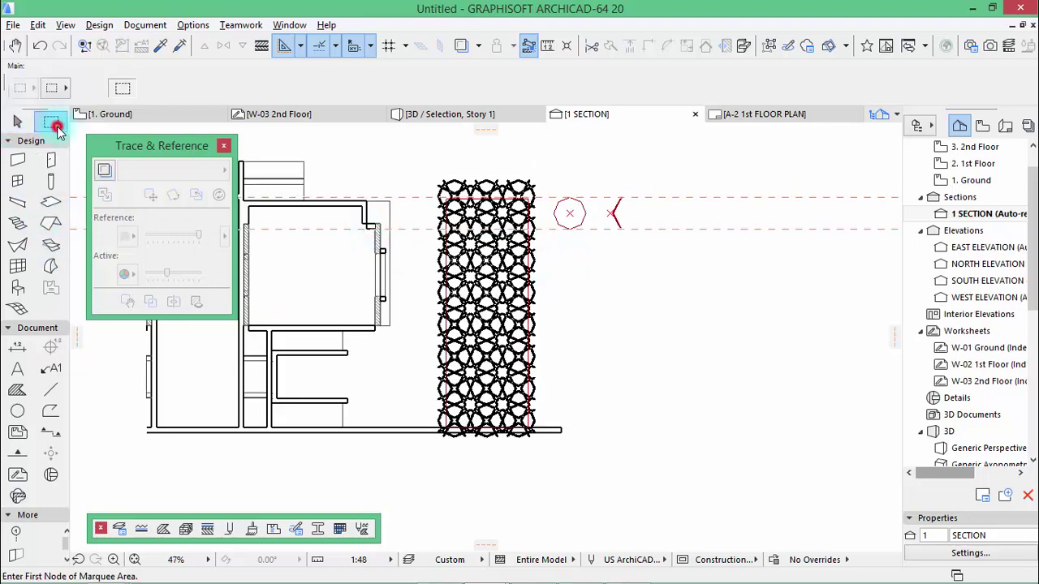
left_click(413, 162)
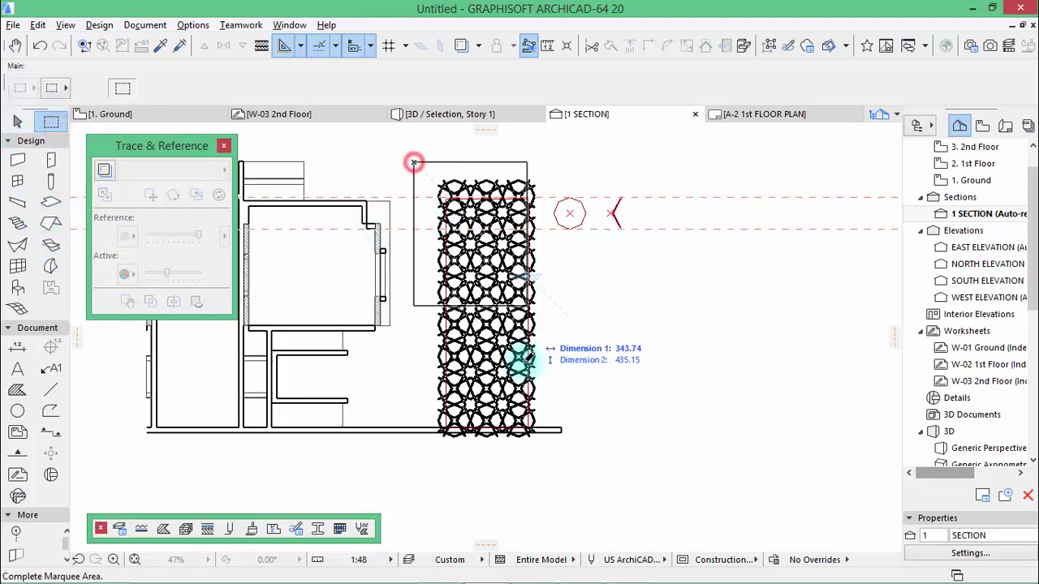
left_click(542, 448)
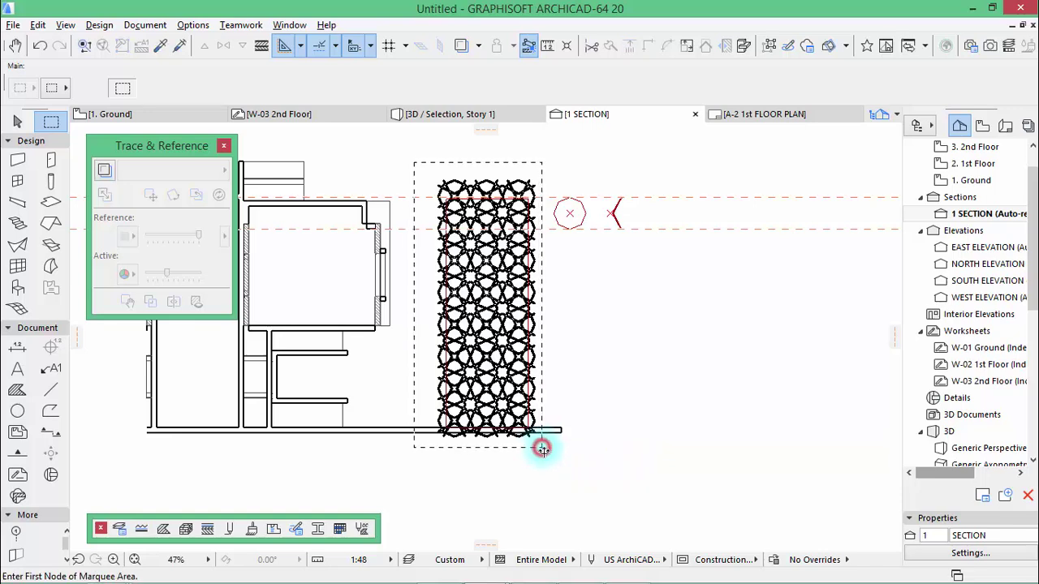
left_click(50, 267)
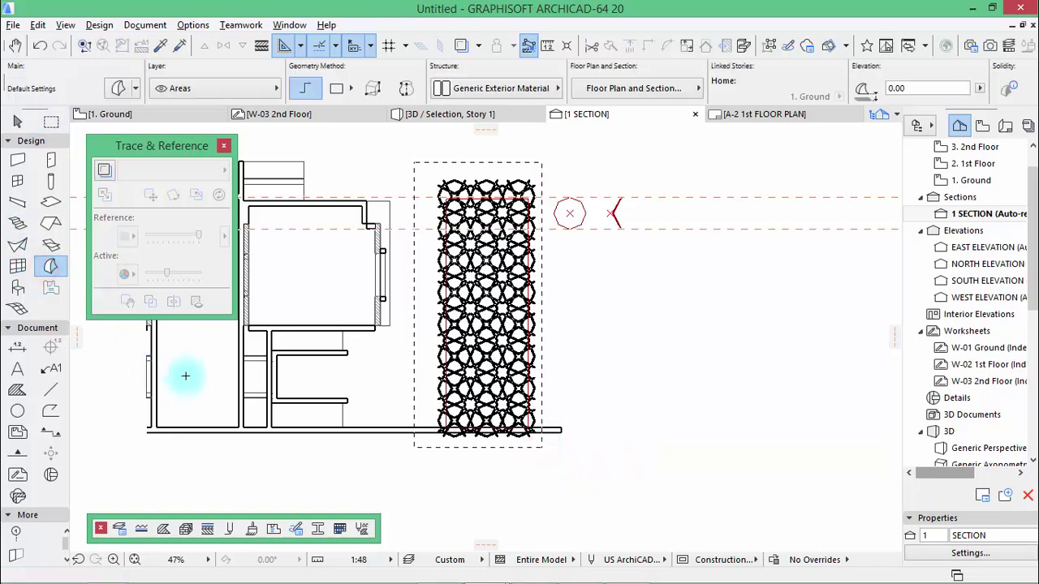
key("ctrl+a")
right_click(484, 302)
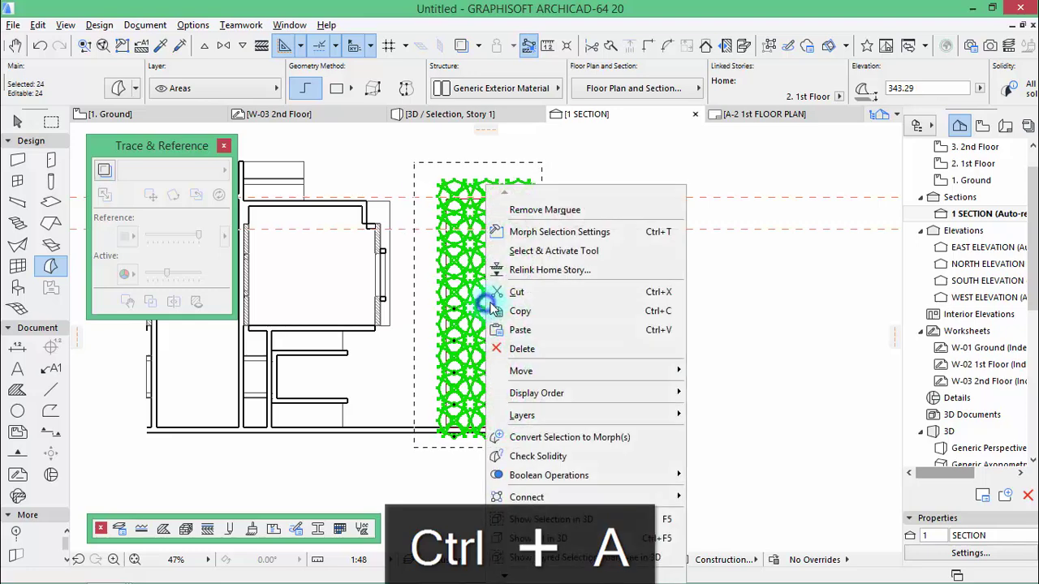
left_click(660, 477)
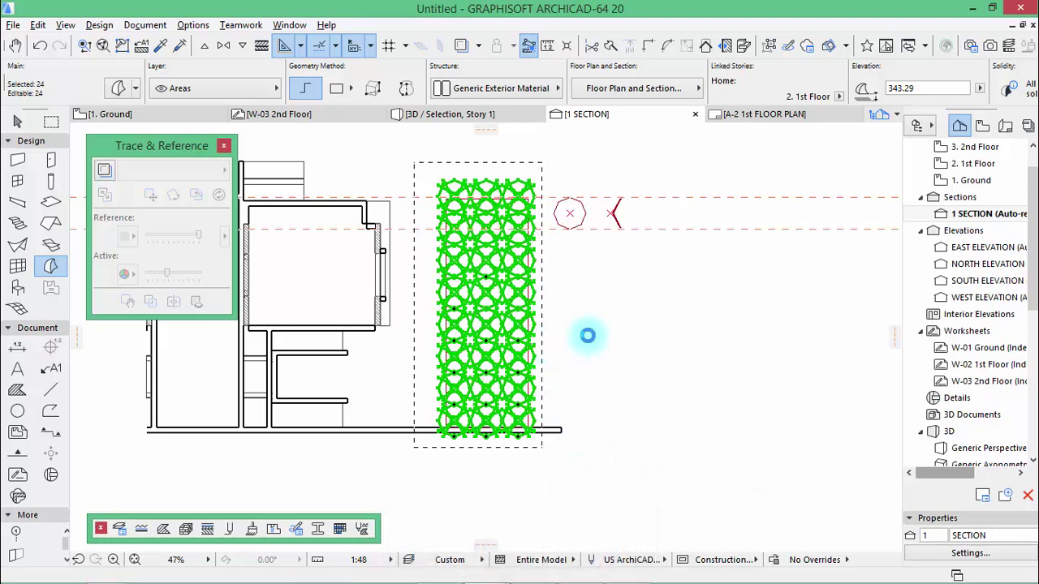
left_click(587, 335)
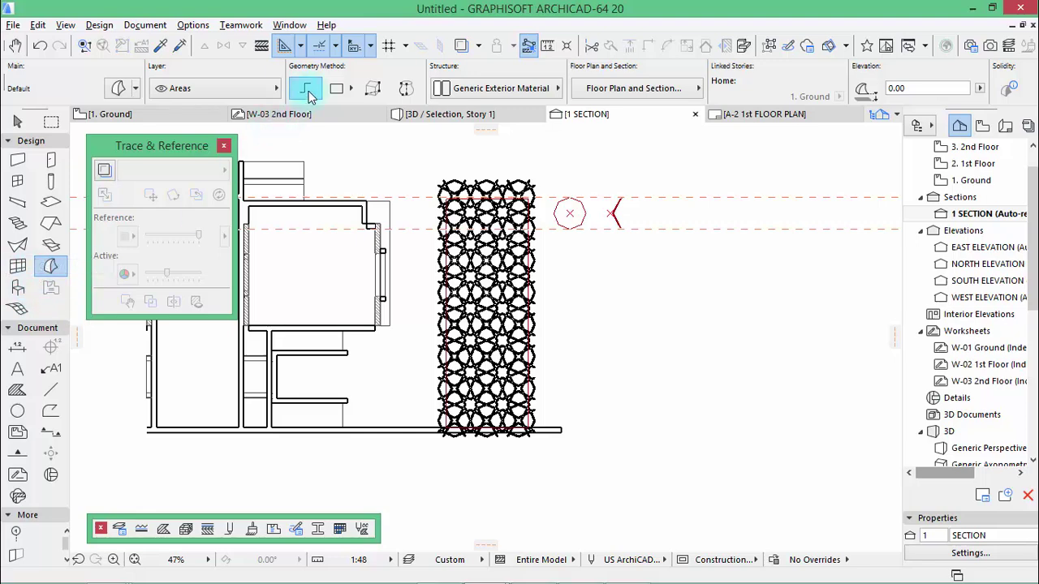
Step: Switch to the Ground floor plan and clear the selection
scroll(516, 474, "up", 4)
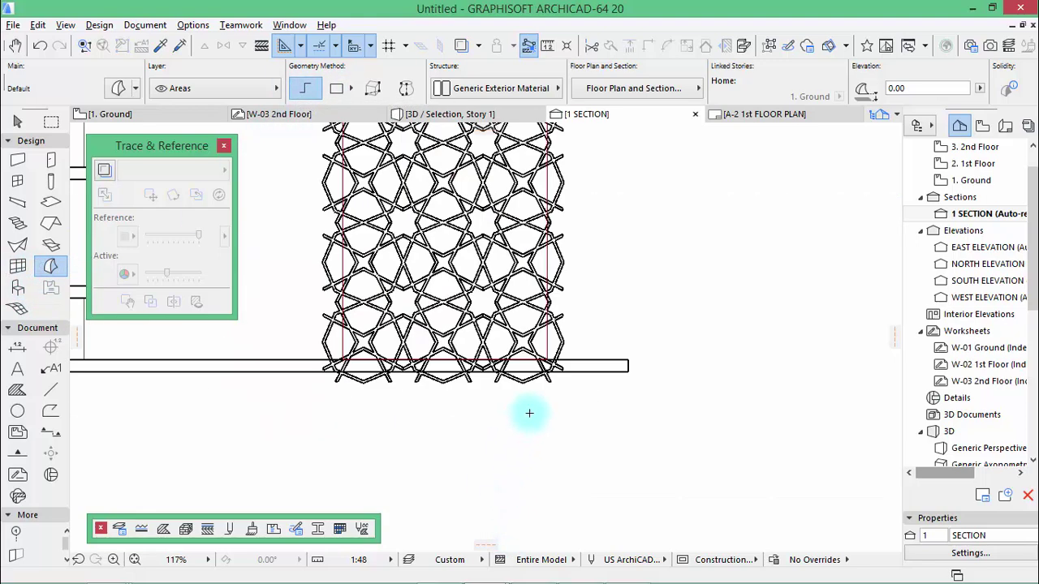
scroll(546, 357, "up", 3)
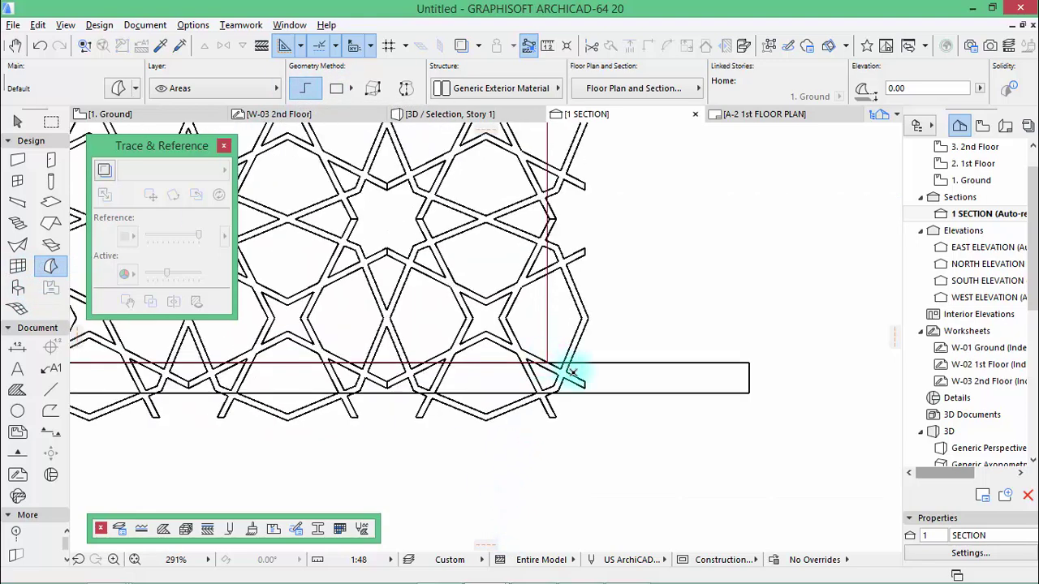
scroll(590, 401, "down", 9)
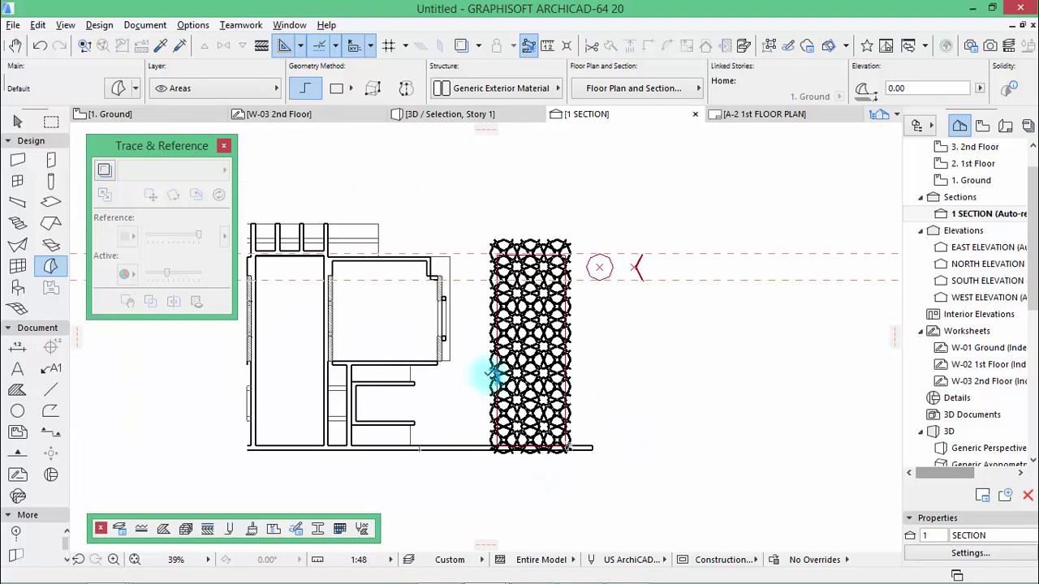
key("F2")
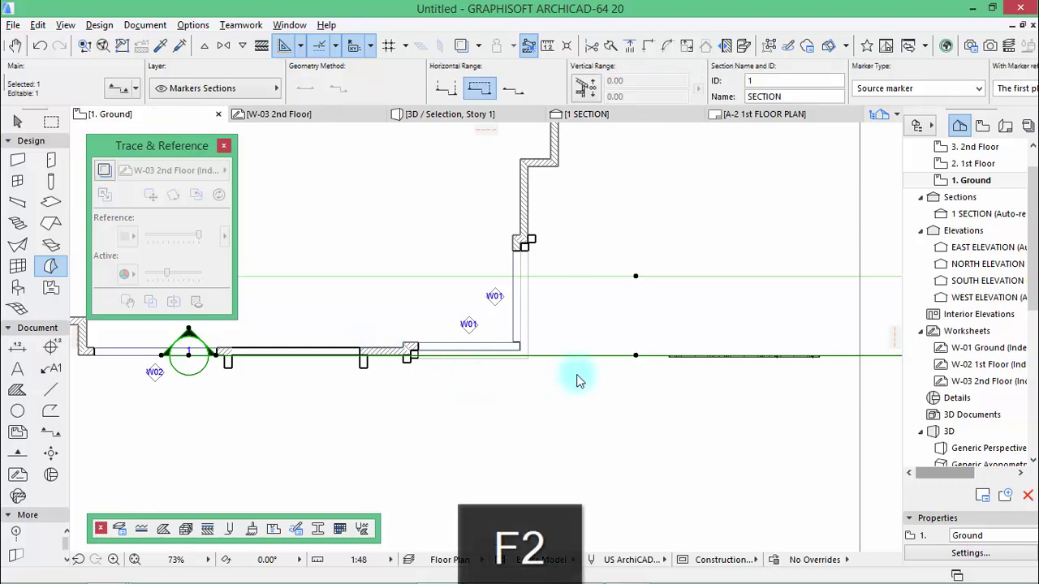
key("Escape")
scroll(588, 356, "up", 11)
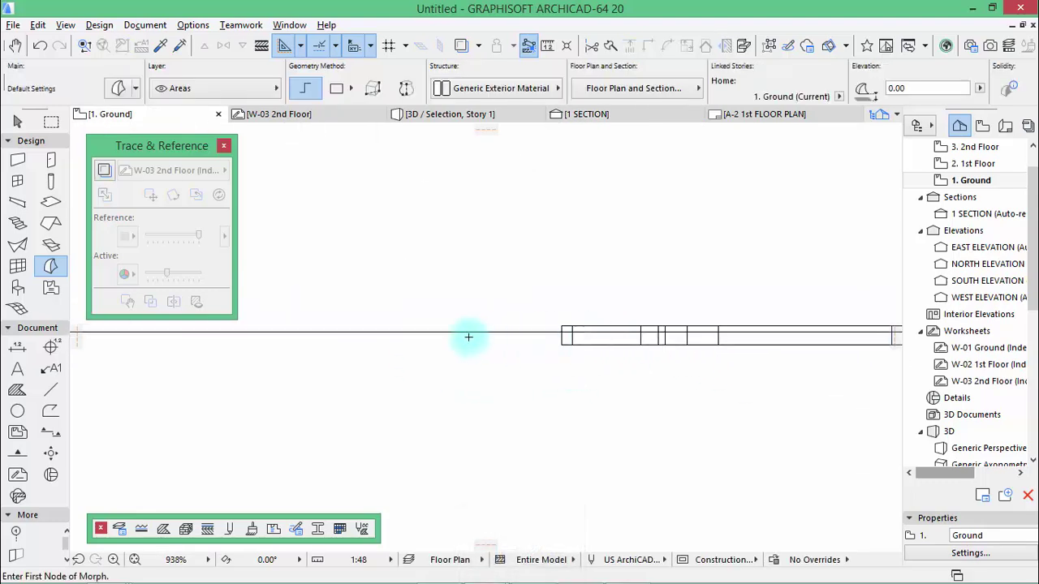
Step: Move the section line up onto the panel's top edge and open 1 SECTION
left_click(477, 336, "shift")
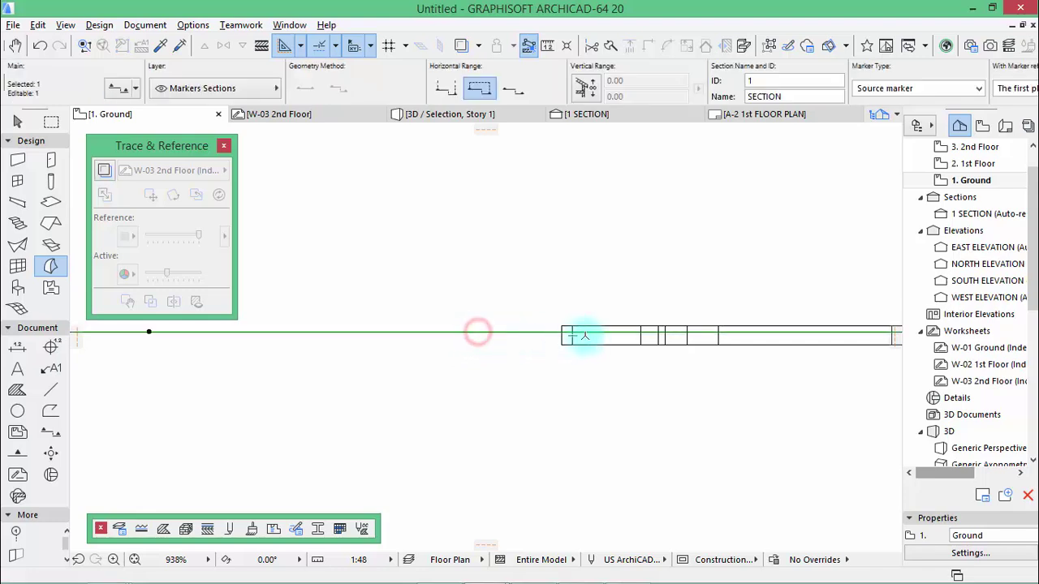
scroll(571, 333, "up", 3)
key("ctrl+d")
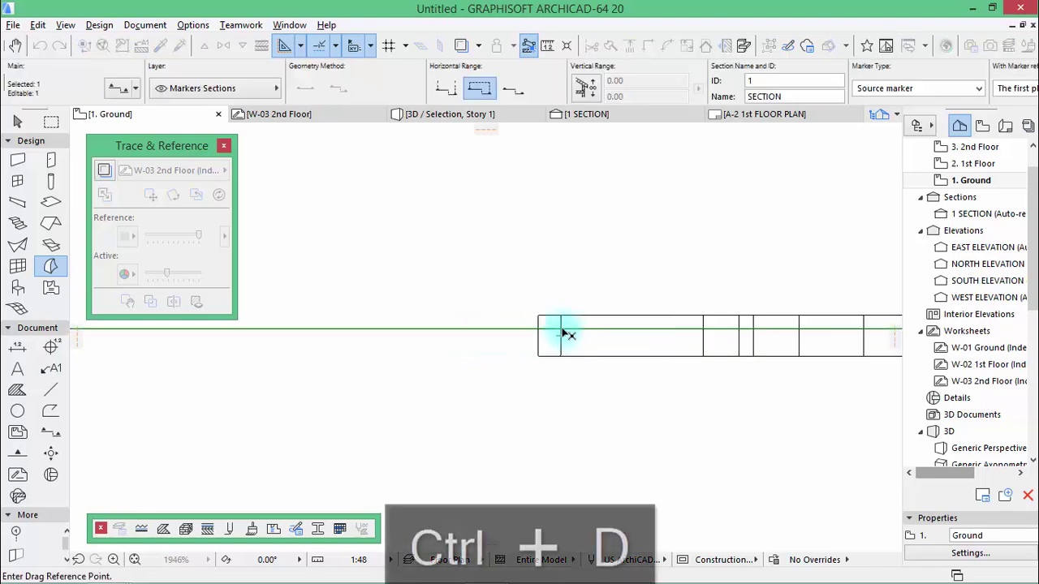
left_click(560, 330)
left_click(560, 318)
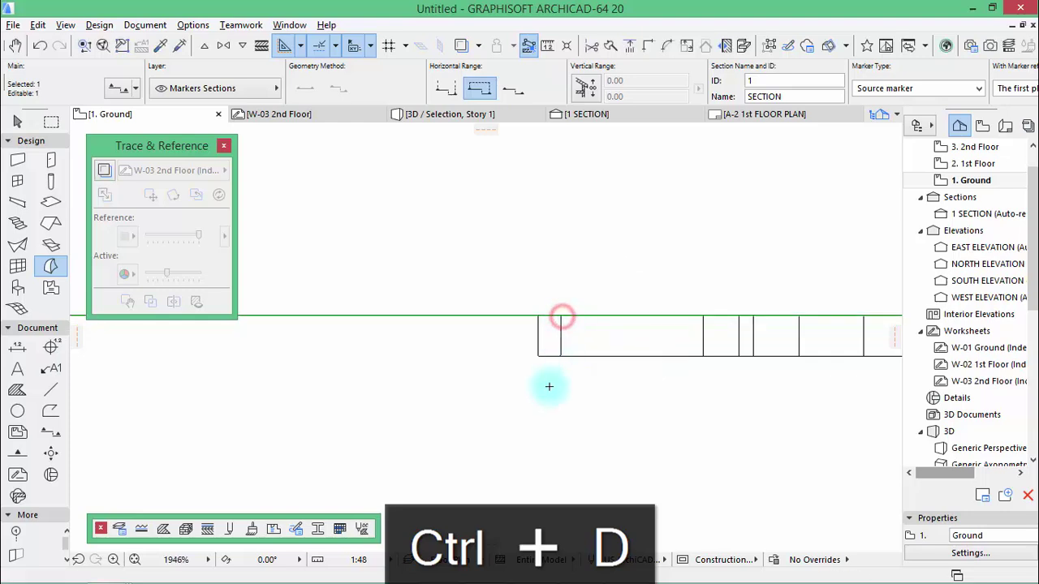
key("Escape")
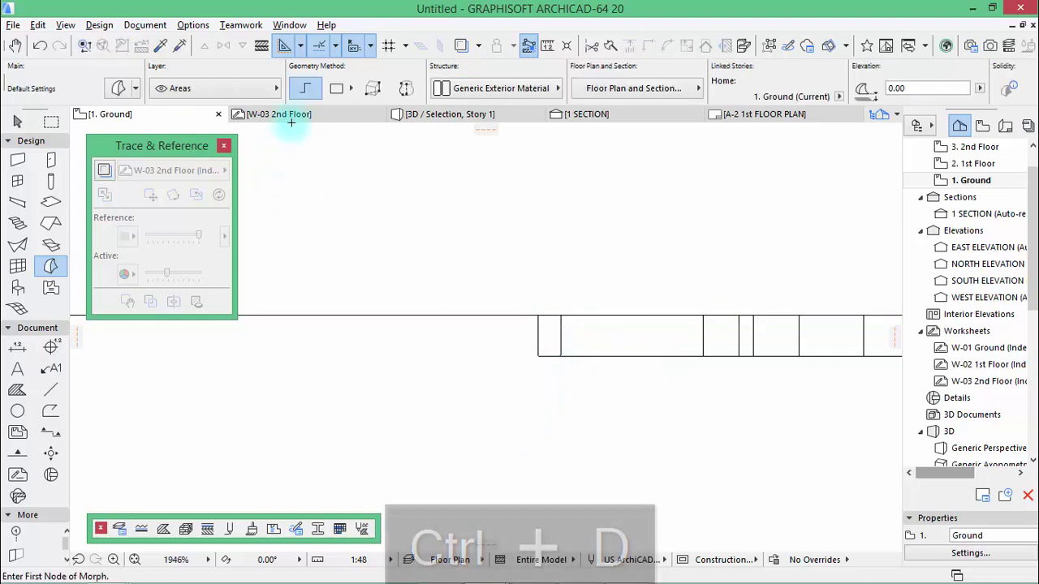
left_click(599, 117)
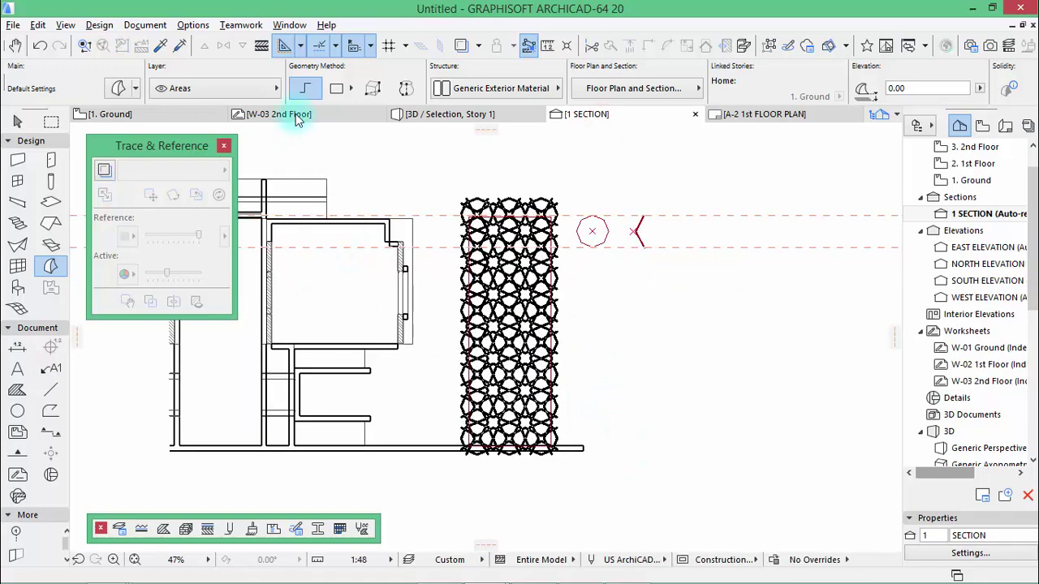
Step: Place the first morph corners across the bottom of the star lattice in the section
scroll(575, 487, "up", 6)
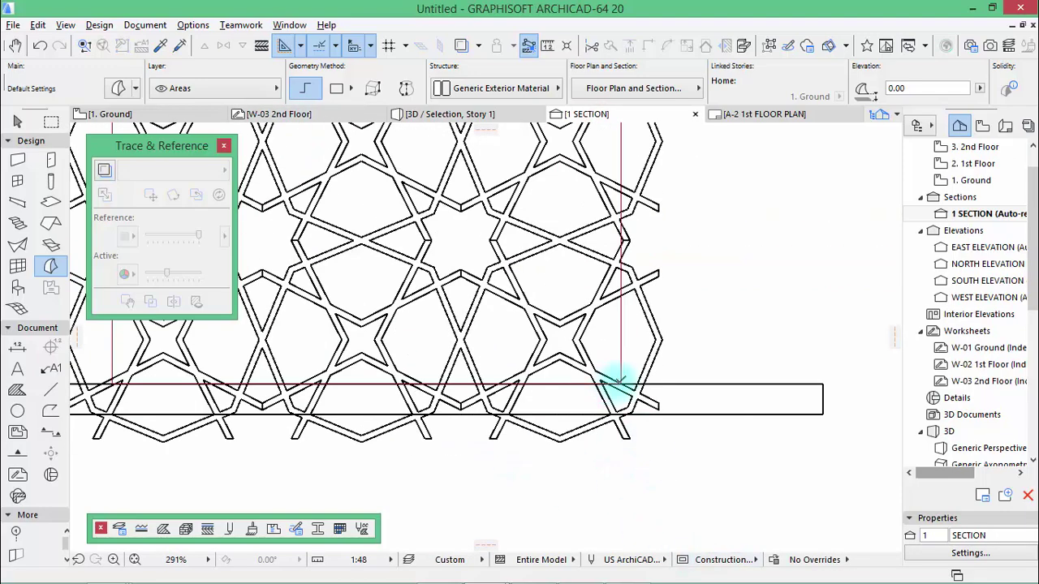
scroll(618, 380, "up", 7)
scroll(606, 343, "up", 7)
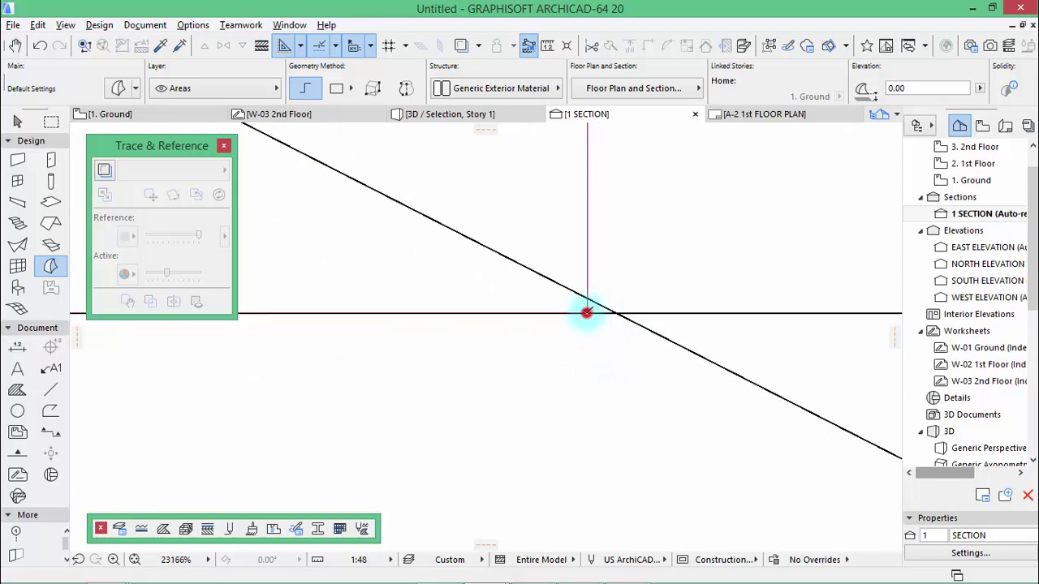
left_click(586, 313)
scroll(398, 309, "down", 10)
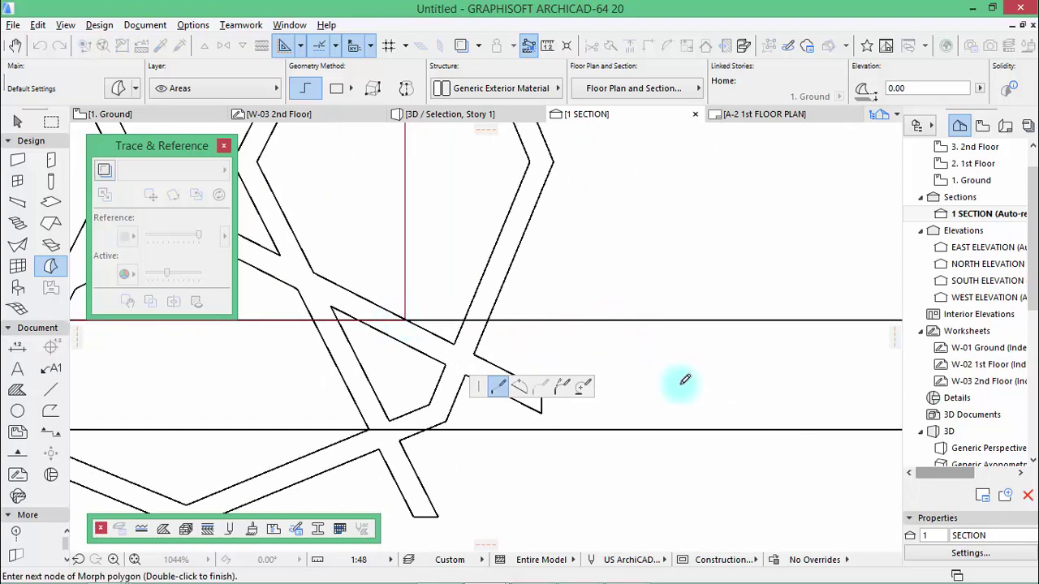
scroll(722, 365, "down", 3)
left_click(698, 352)
scroll(700, 438, "down", 2)
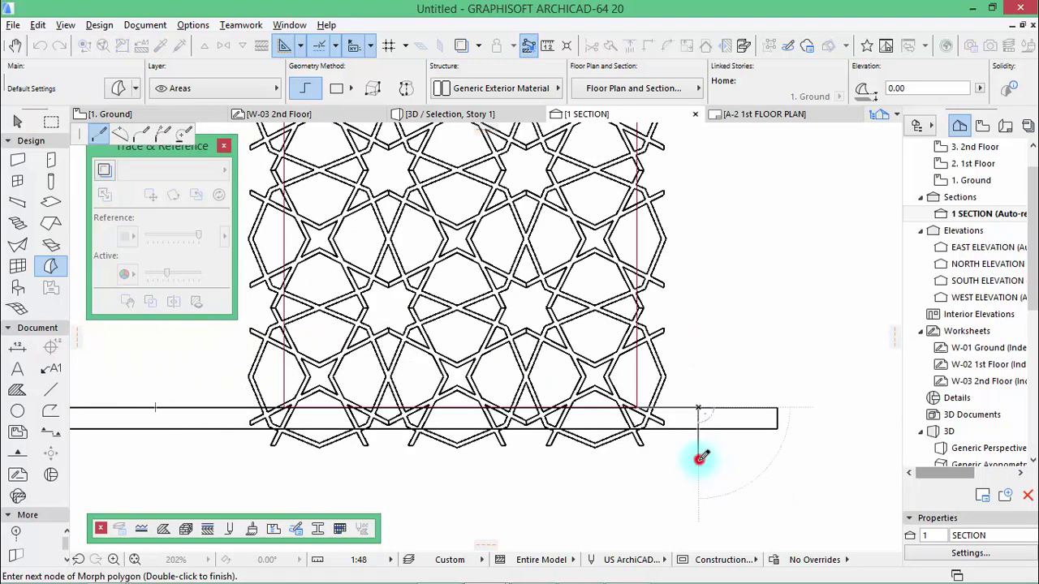
left_click(699, 459)
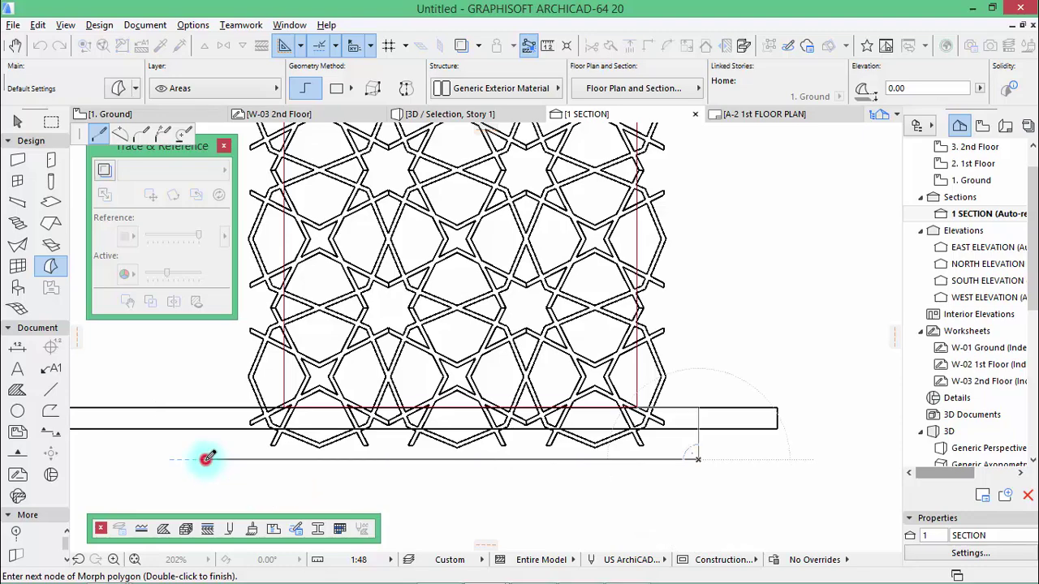
left_click(207, 458)
Step: Add the remaining corners at the guide intersections and double-click to close the rectangular morph
scroll(357, 458, "down", 4)
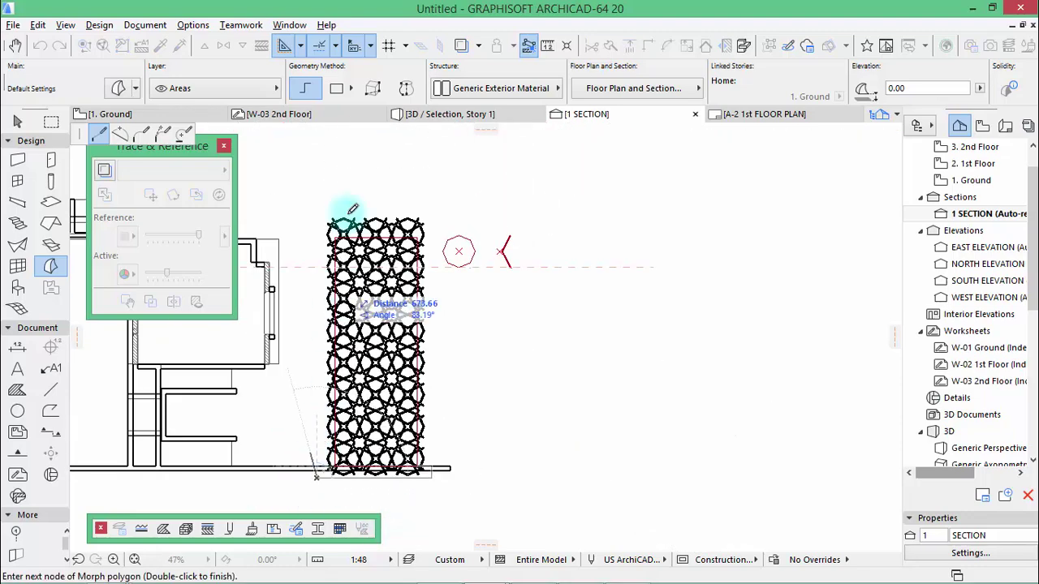
scroll(318, 220, "up", 3)
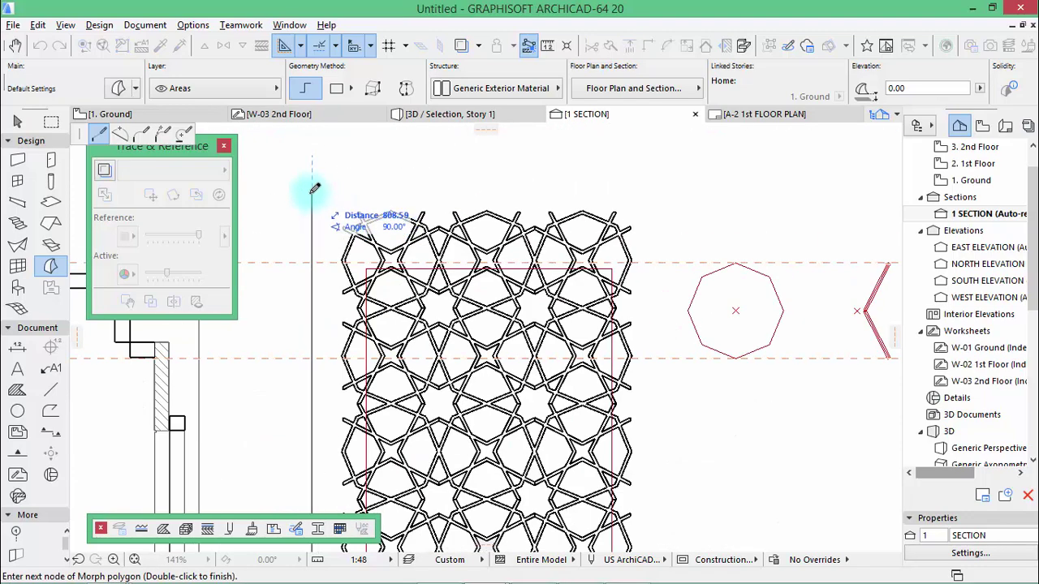
left_click(312, 184)
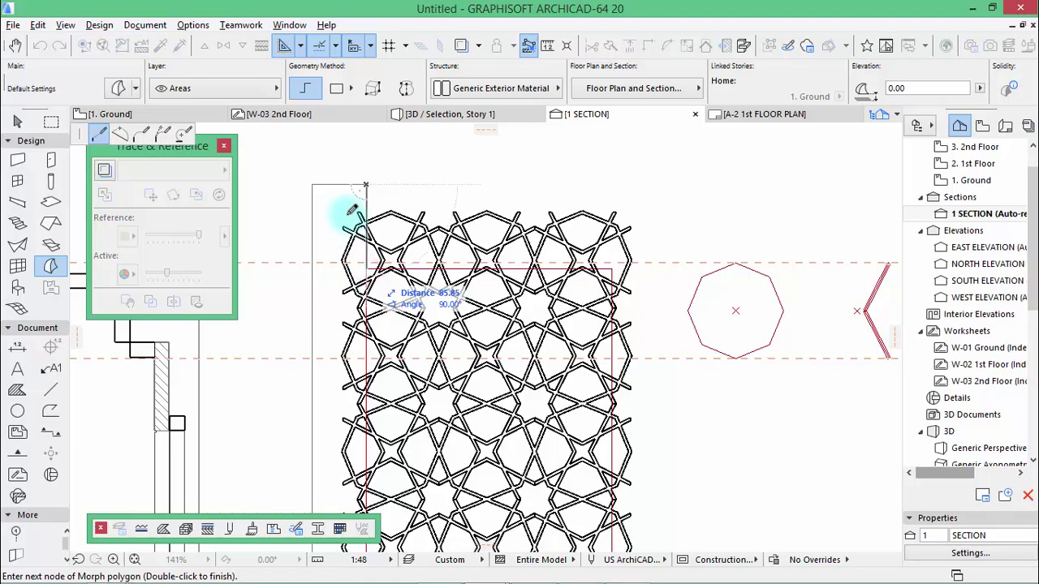
scroll(347, 208, "down", 4)
scroll(347, 297, "up", 3)
scroll(362, 379, "up", 8)
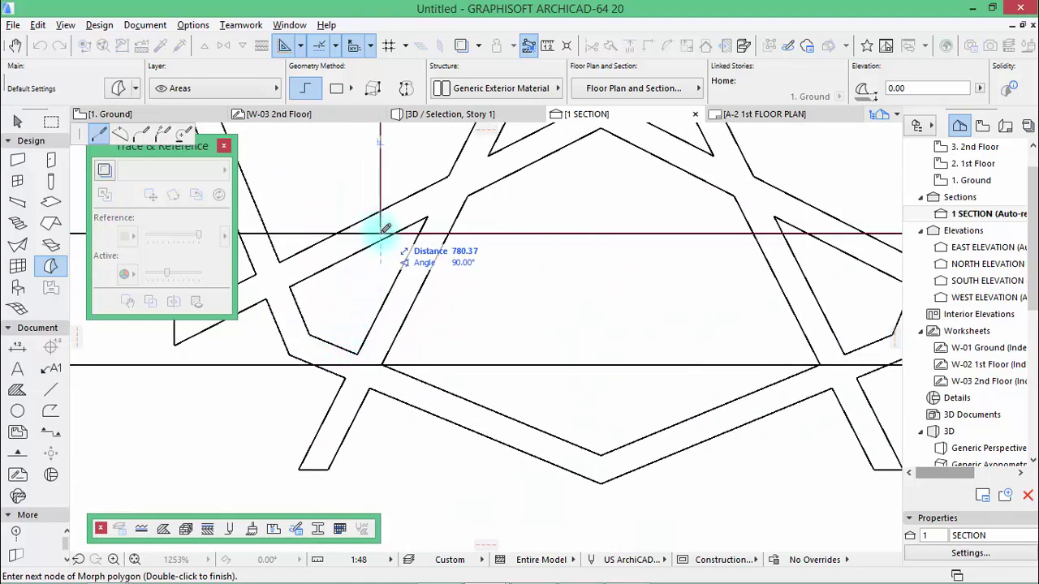
left_click(383, 231)
scroll(295, 261, "down", 5)
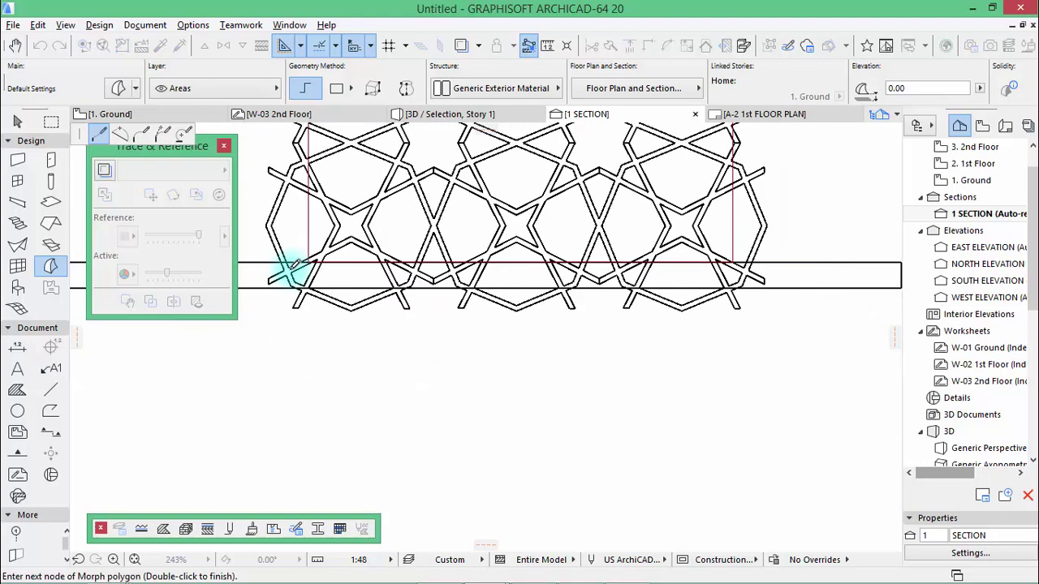
left_click(293, 267)
scroll(670, 258, "up", 4)
scroll(670, 258, "up", 1)
double_click(525, 262)
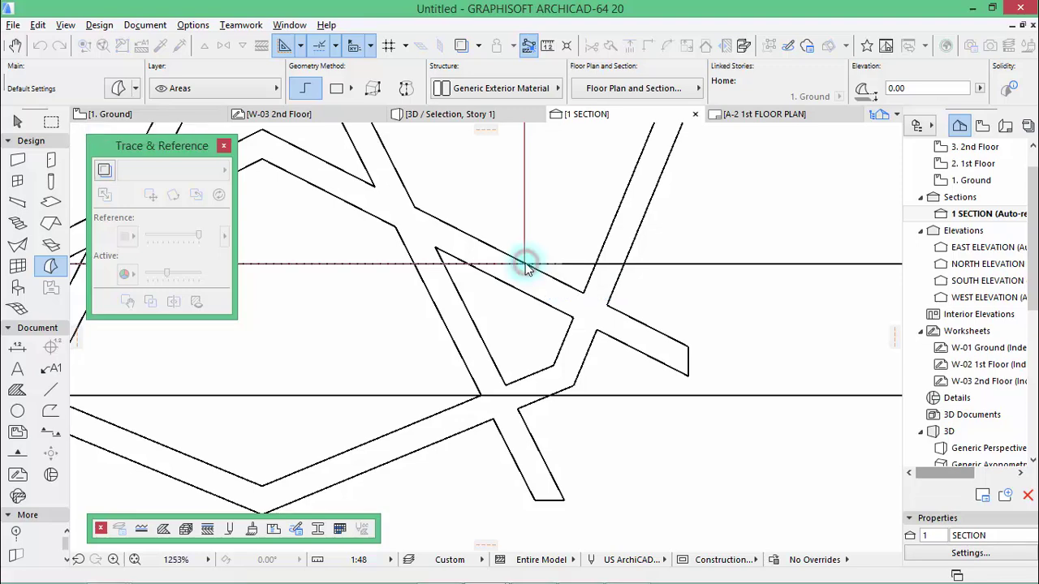
Step: Select the new rectangular morph together with the star-lattice morph and show both in 3D
scroll(637, 328, "down", 3)
scroll(762, 374, "down", 2)
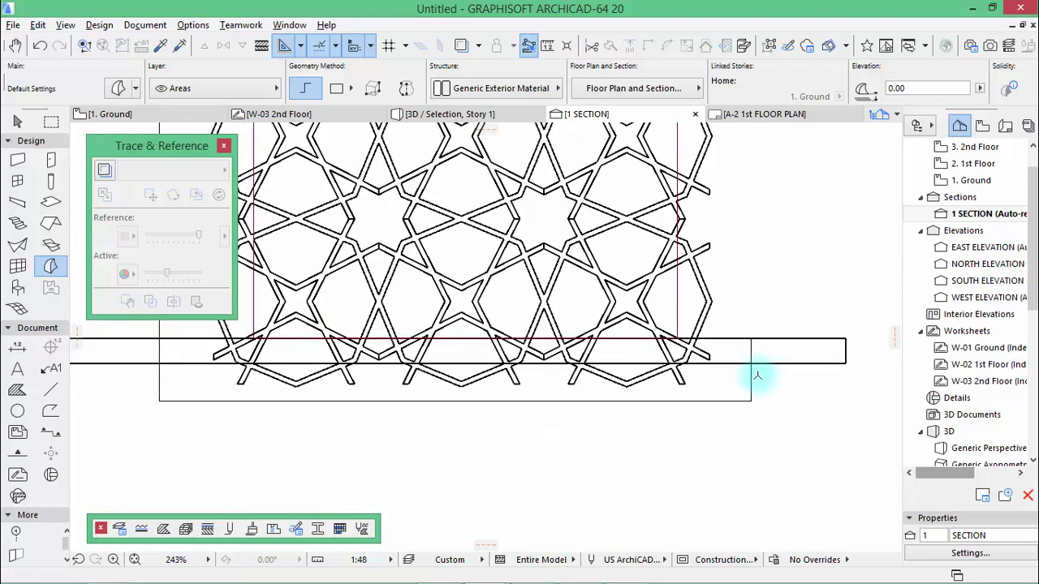
key("ctrl+a")
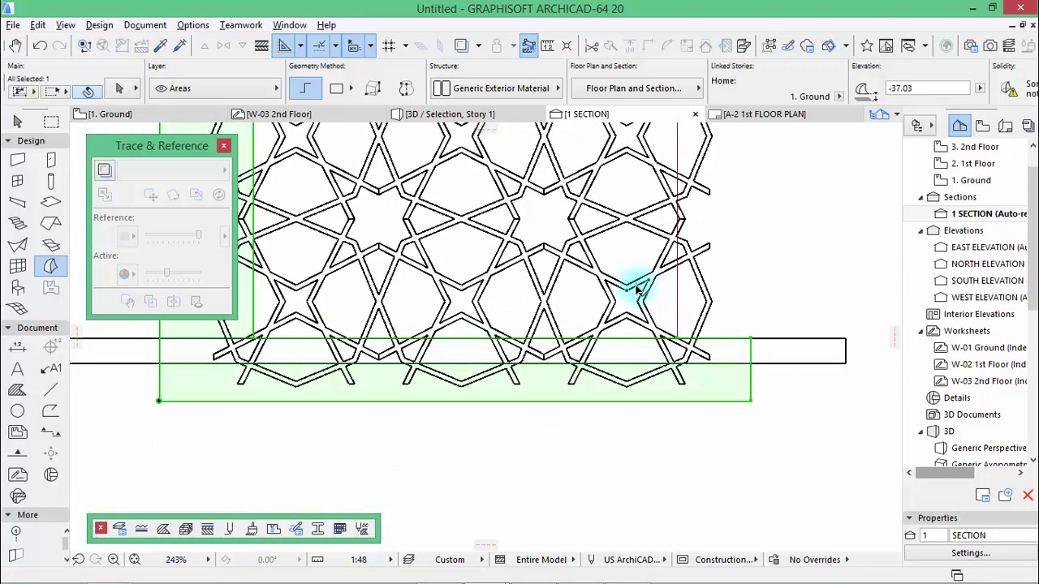
left_click(661, 298, "shift")
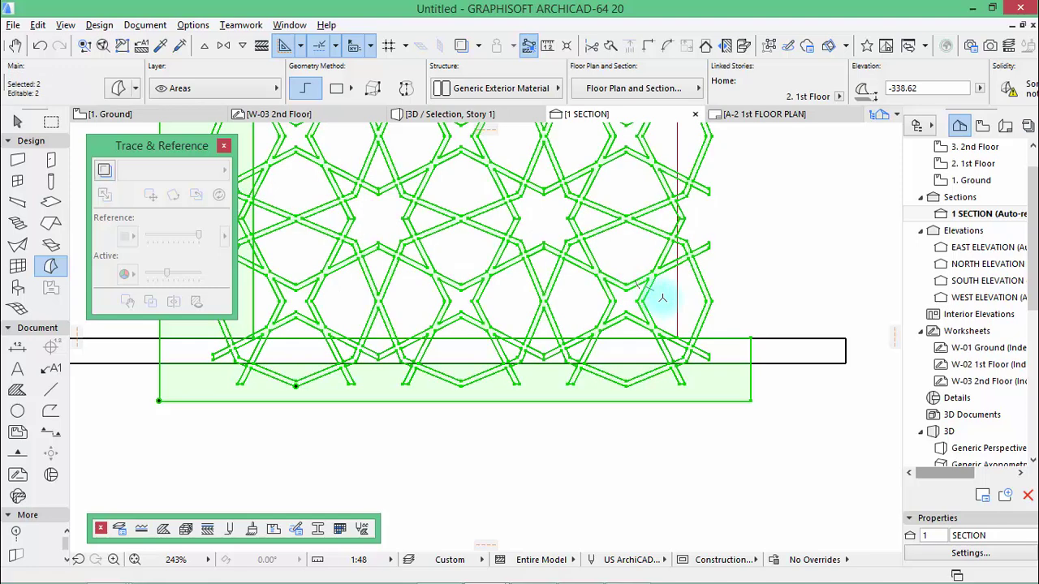
key("F5")
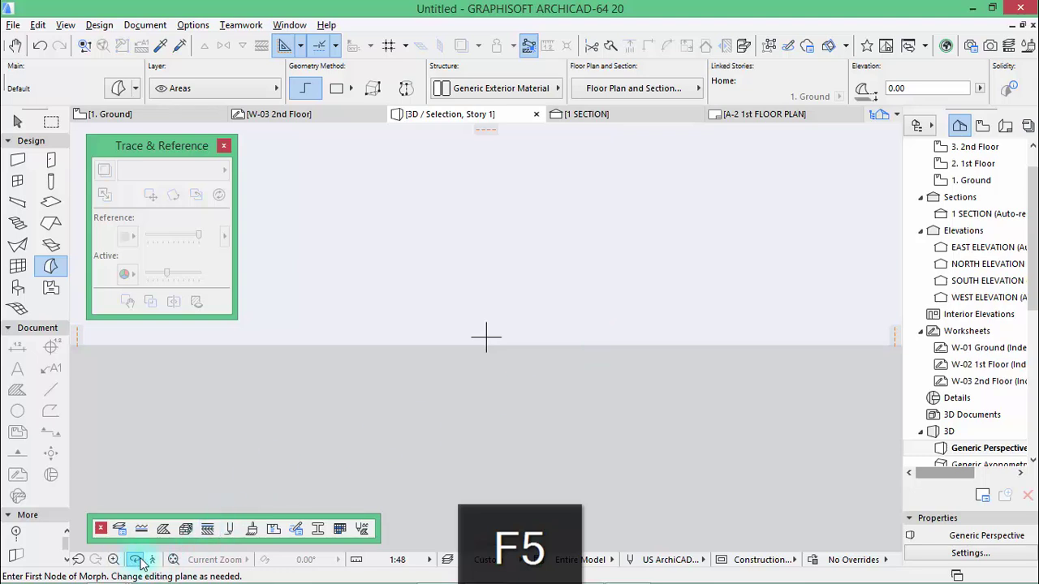
Step: Push-pull the rectangular board's face by a distance of 1 to form a slim strip
left_click_drag(559, 349, 386, 383)
left_click_drag(542, 369, 485, 355)
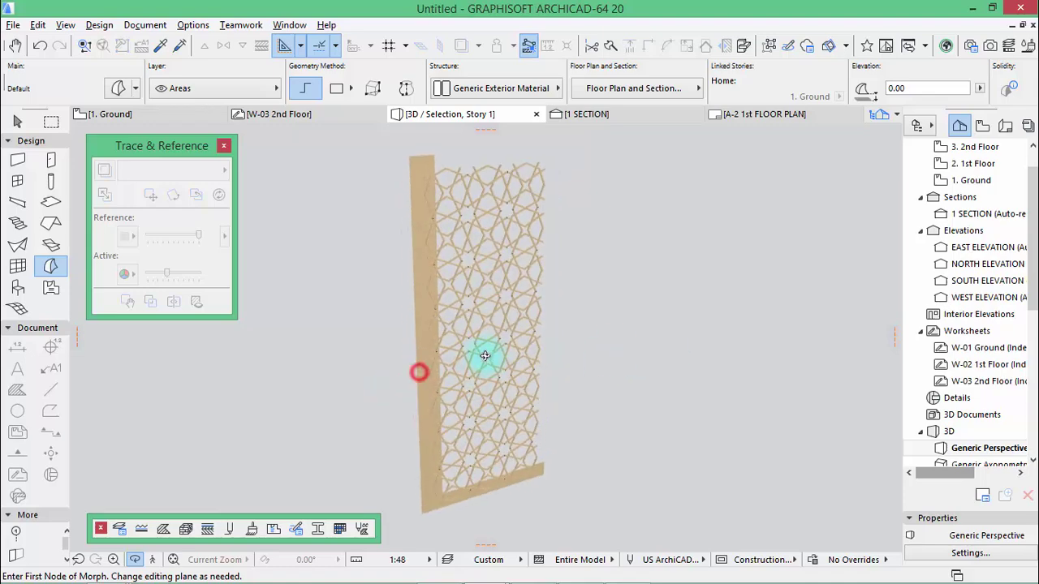
left_click(424, 297, "shift")
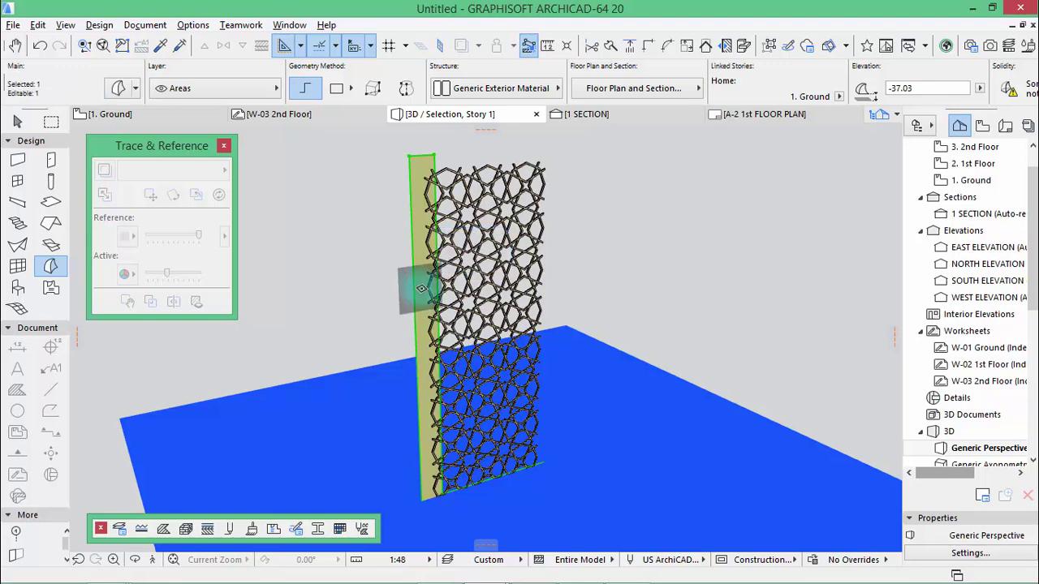
left_click(421, 289)
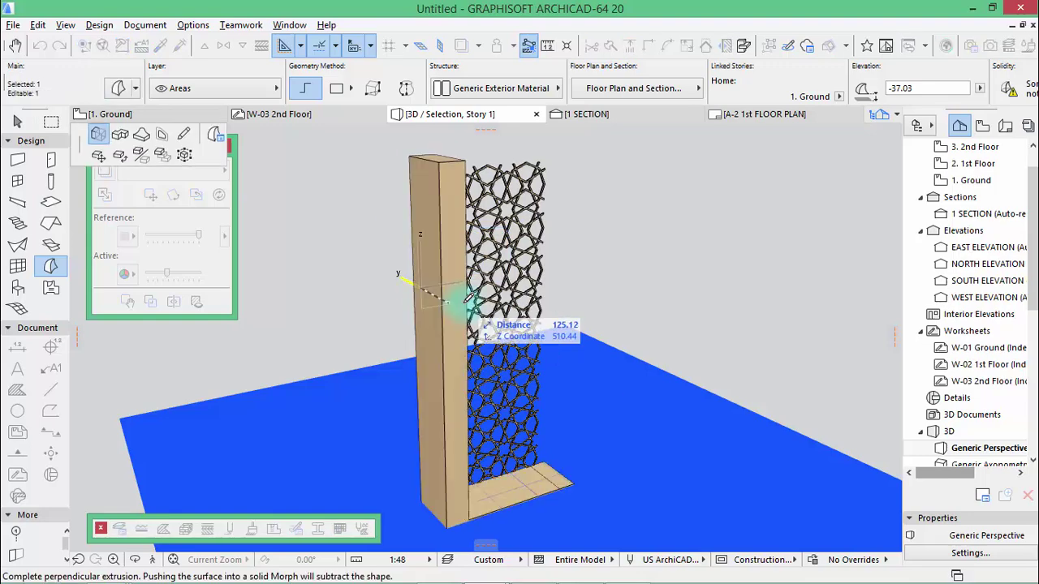
type("10")
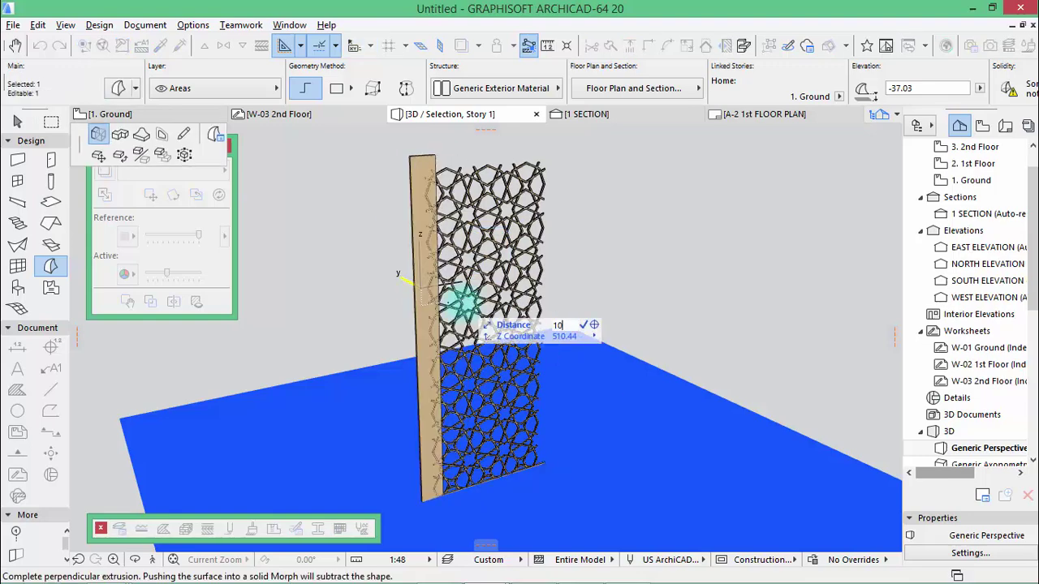
key("Return")
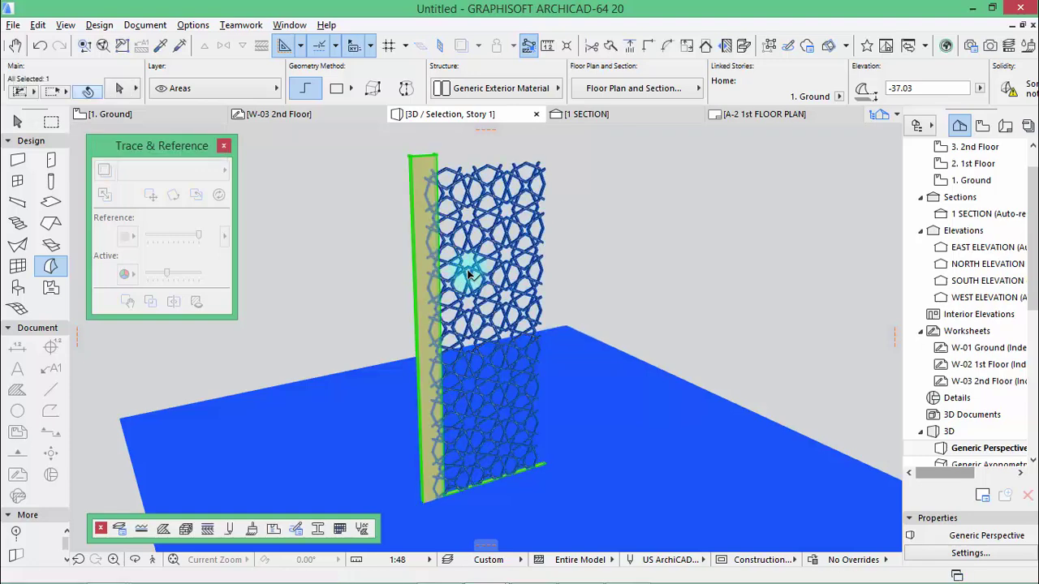
Step: Boolean-subtract the thin board from the star-lattice morph
right_click(426, 274)
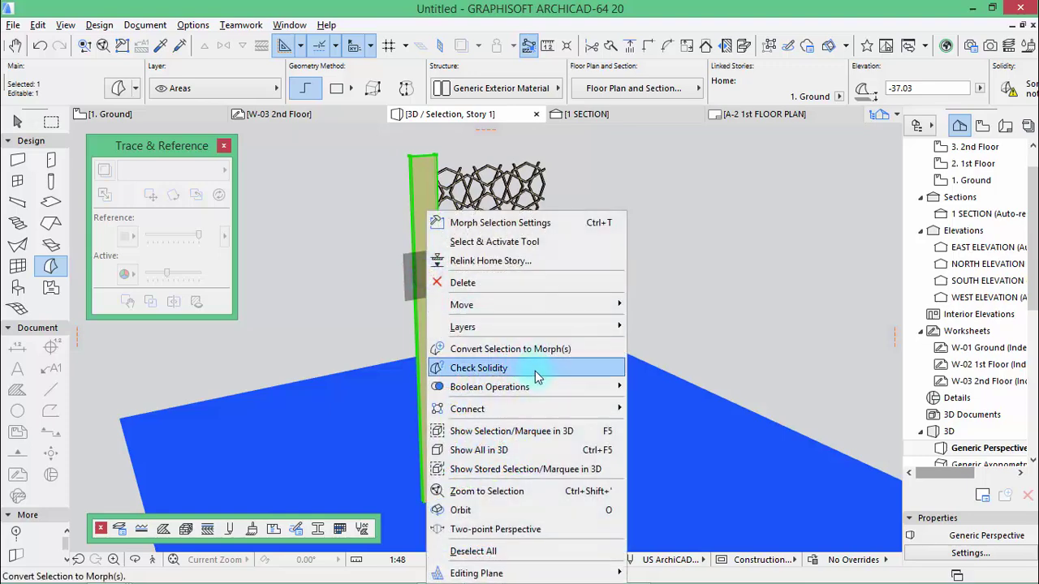
mouse_move(605, 387)
left_click(643, 406)
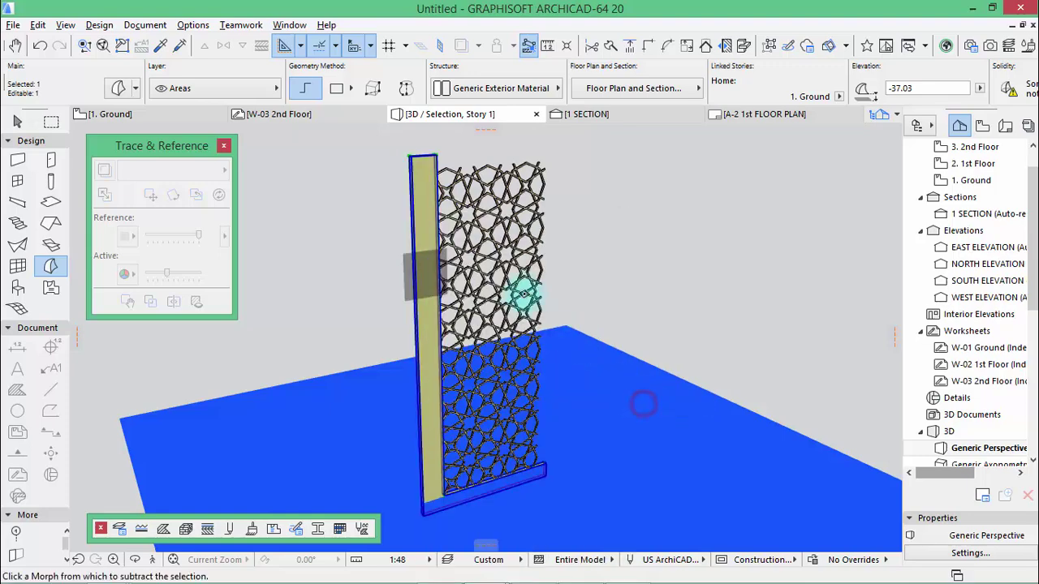
left_click(513, 281)
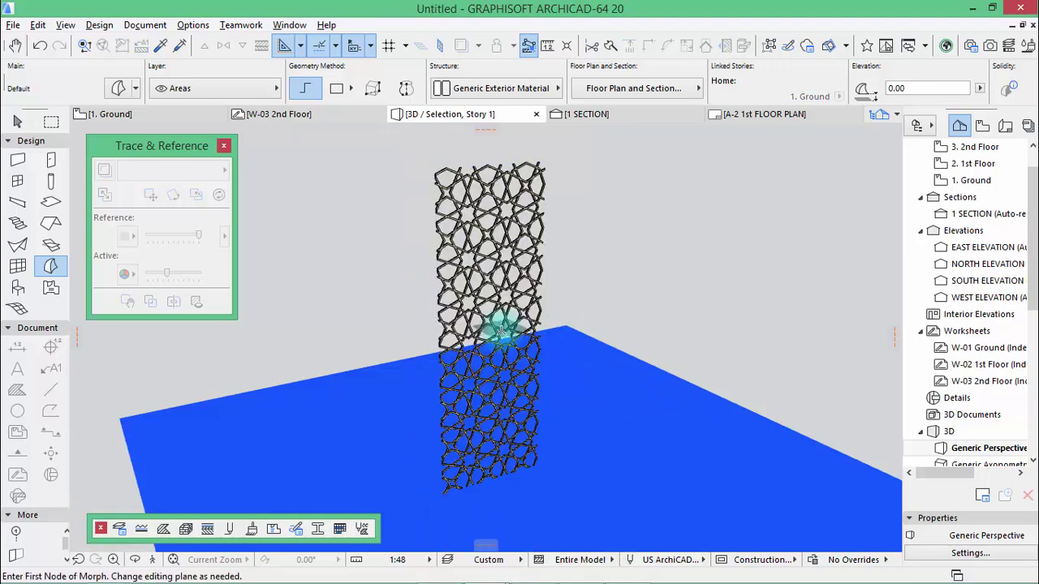